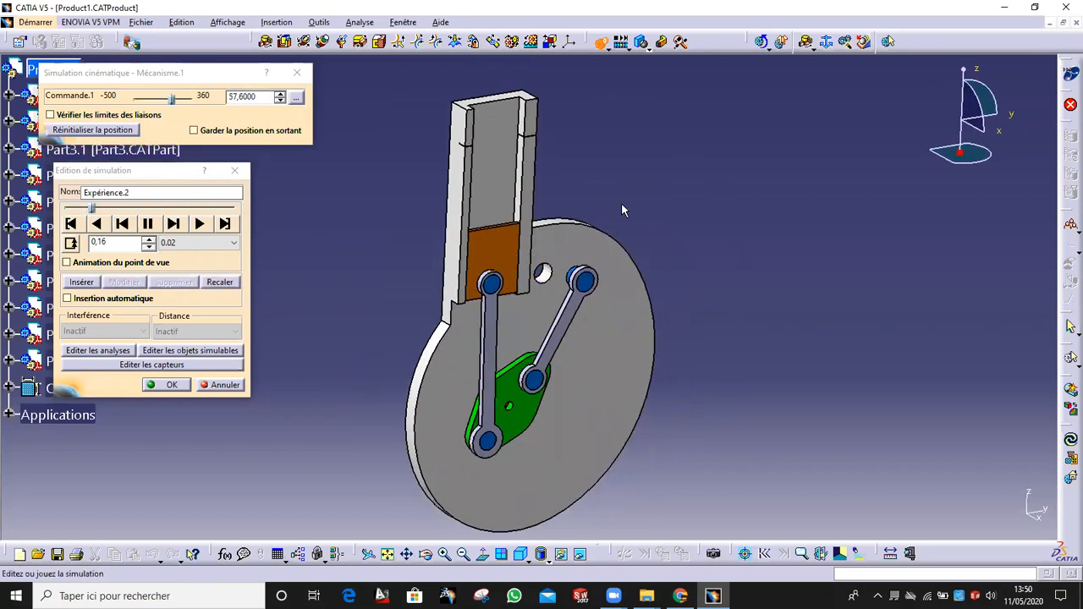
Step: Close the finished mechanism's simulation and its assembly, and start a new empty product in Assembly Design
click(173, 387)
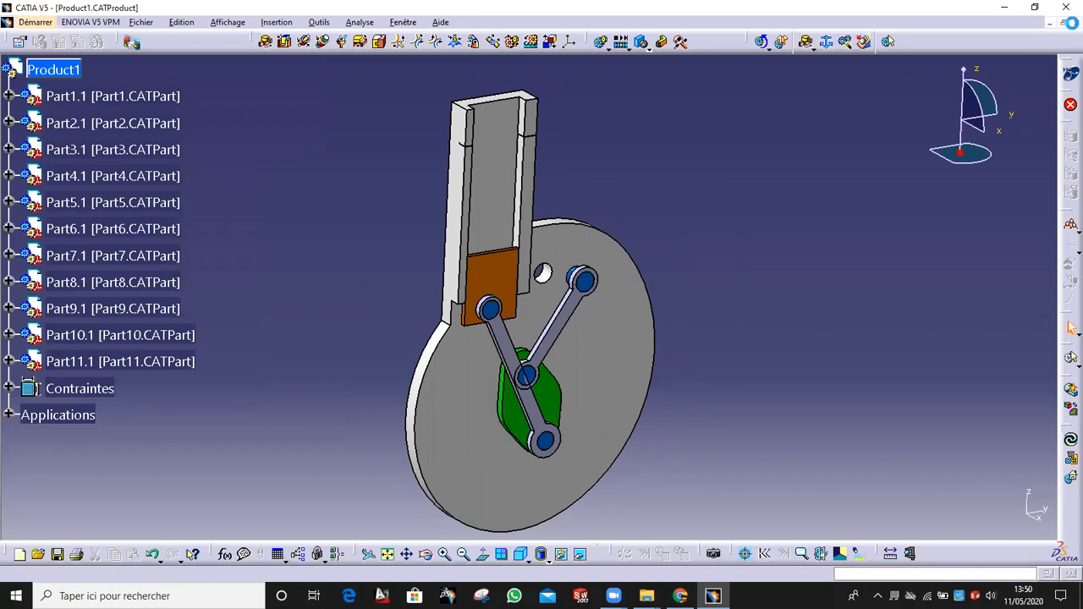
click(596, 331)
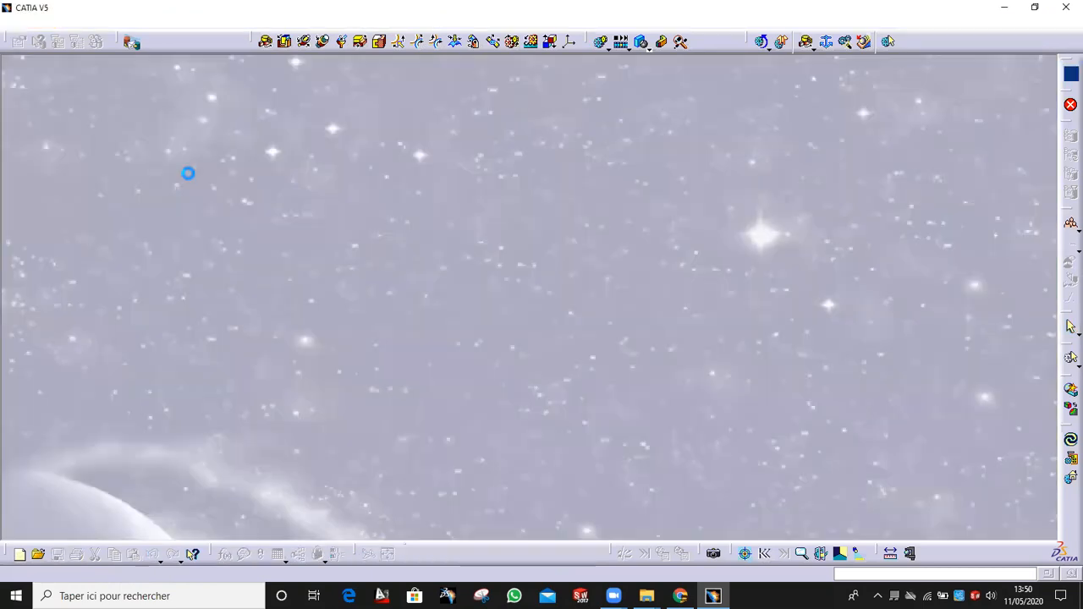
click(23, 23)
mouse_move(84, 53)
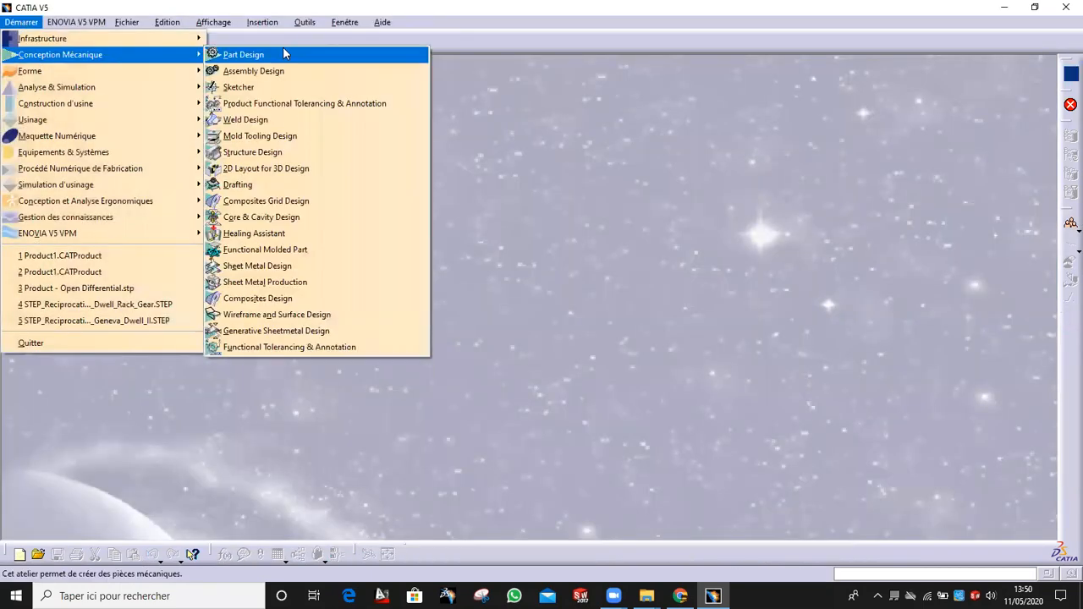
click(264, 72)
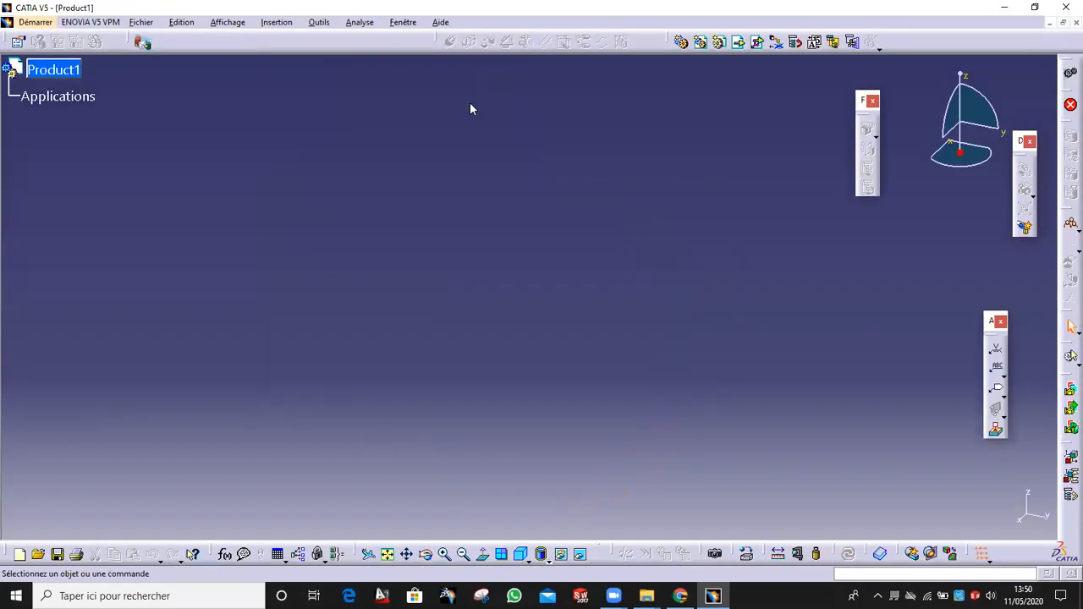
Step: Insert eleven new parts, Part1 to Part11, under Product1, answering Oui to each new origin point question
click(720, 44)
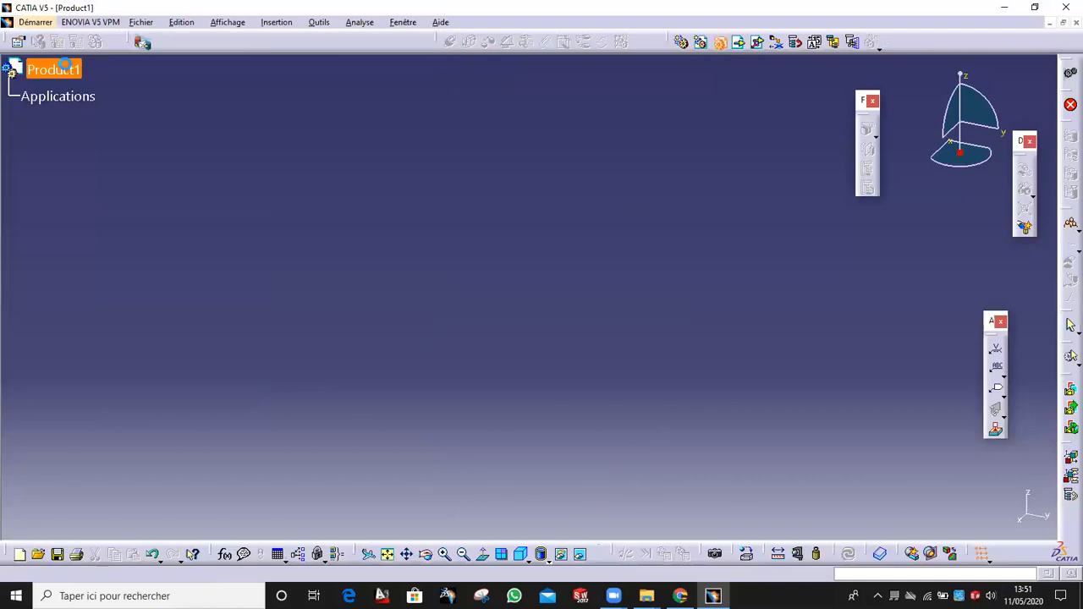
click(55, 70)
click(53, 73)
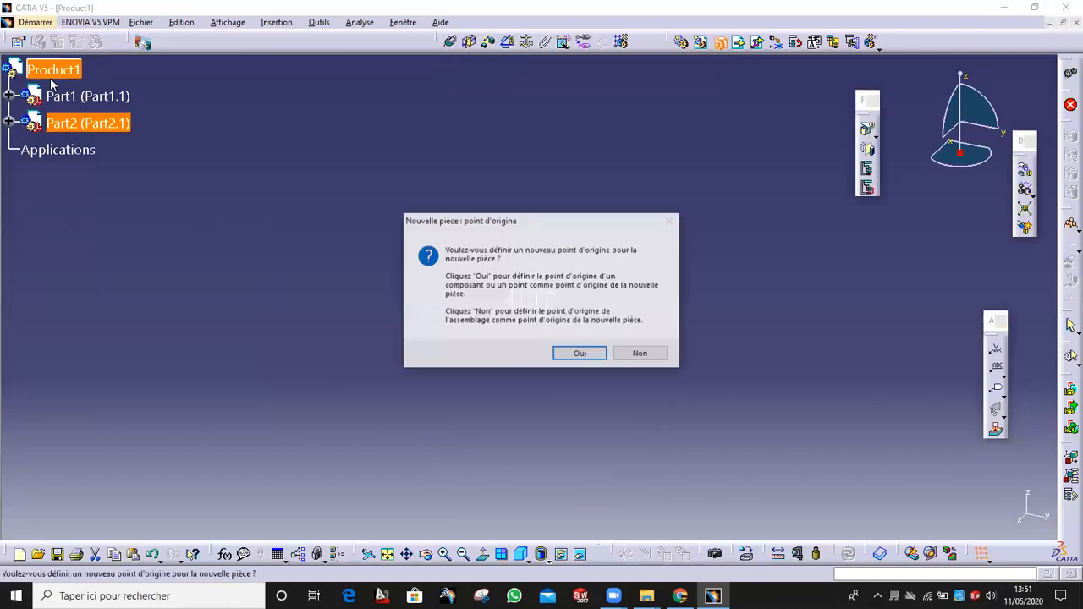
key(Return)
click(56, 71)
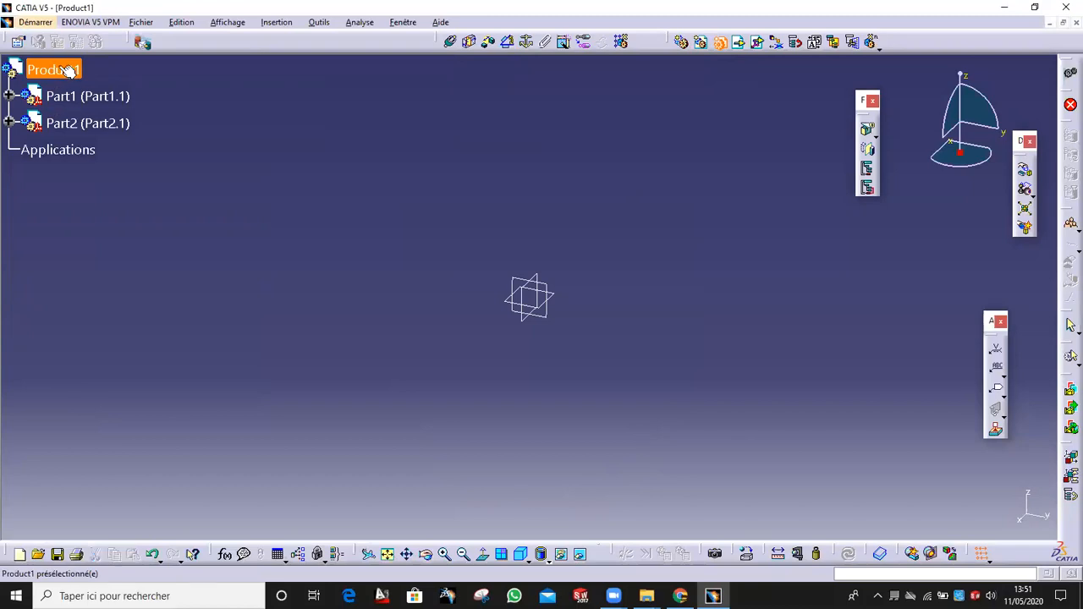
key(Return)
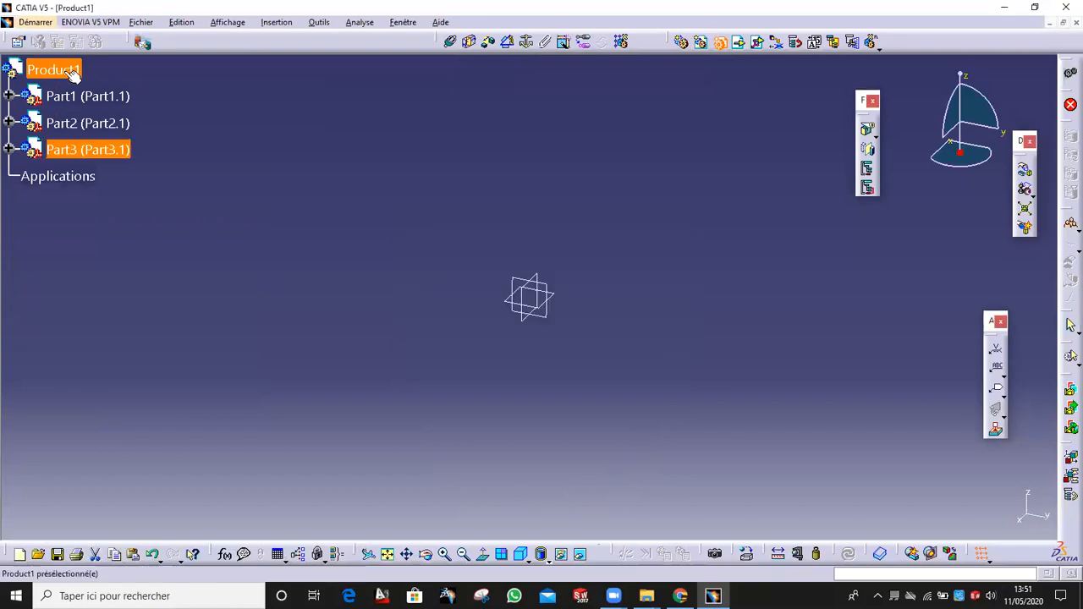
click(74, 74)
click(74, 75)
key(Return)
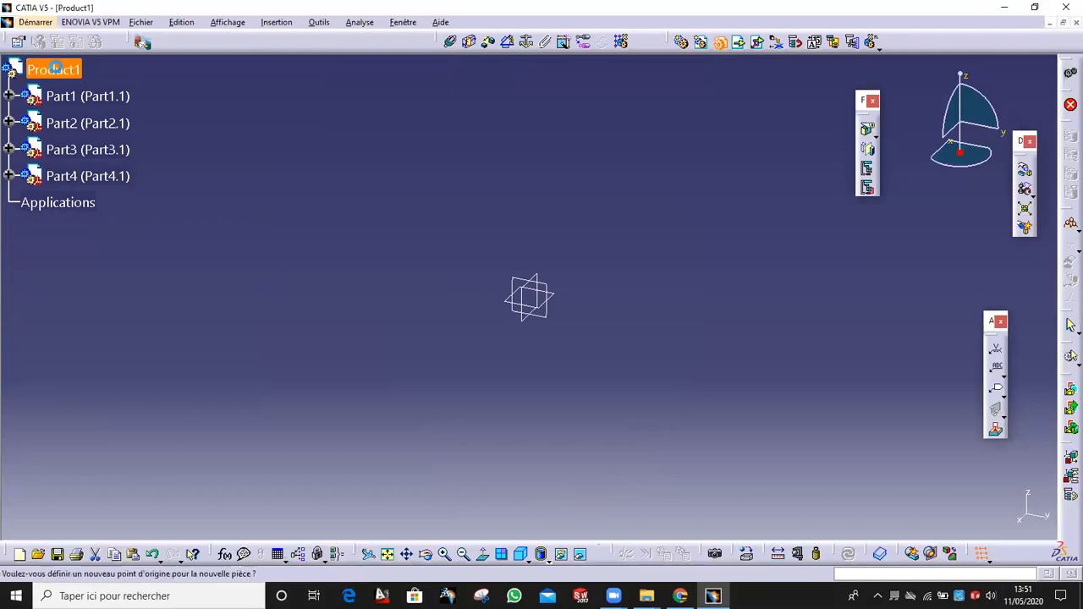
click(54, 69)
key(Return)
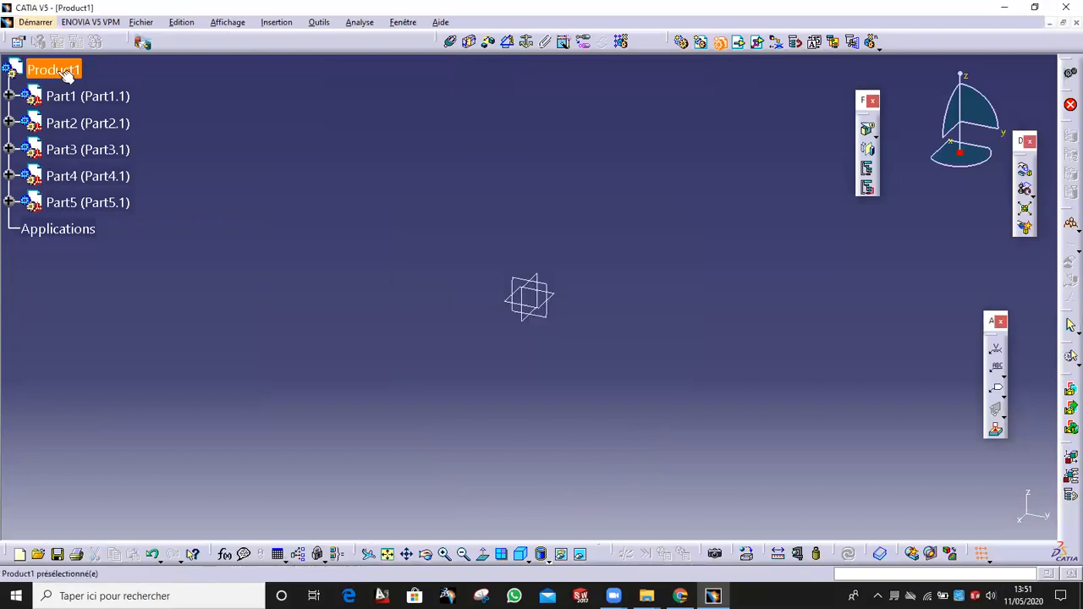
click(68, 75)
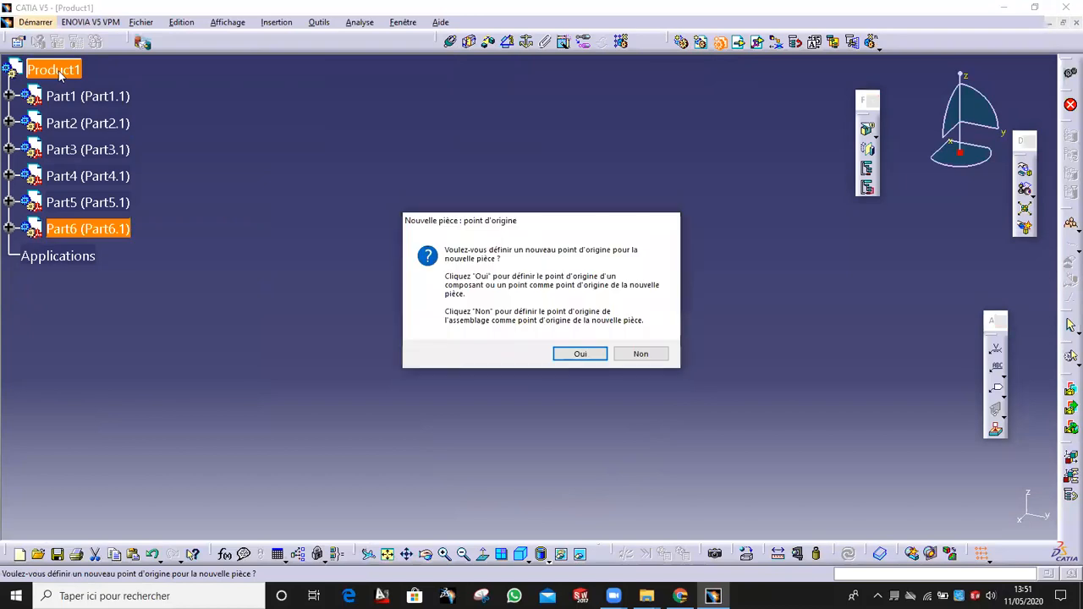
key(Return)
click(65, 71)
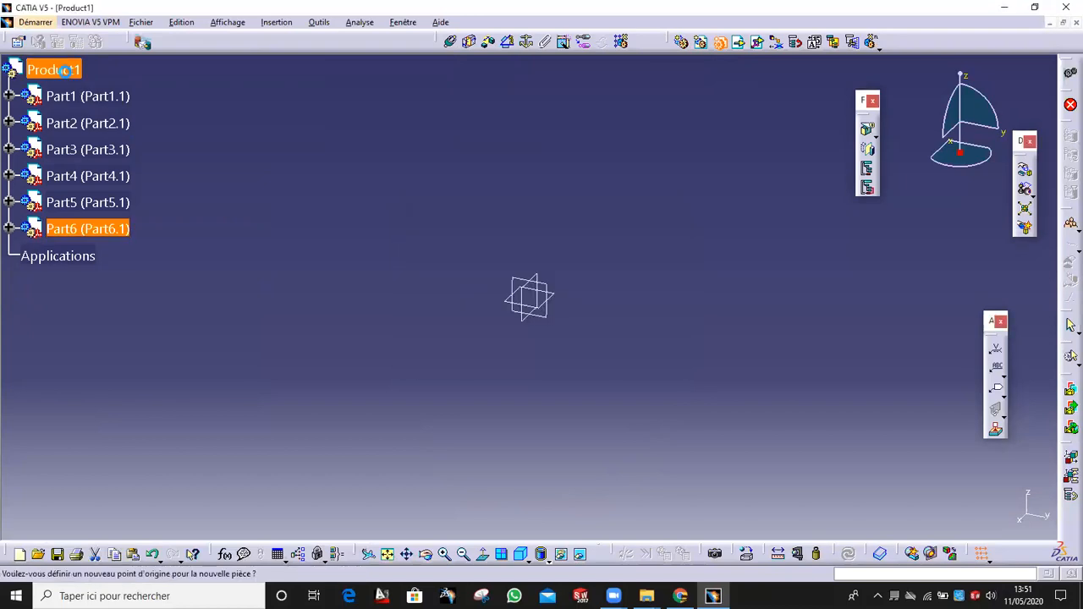
key(Return)
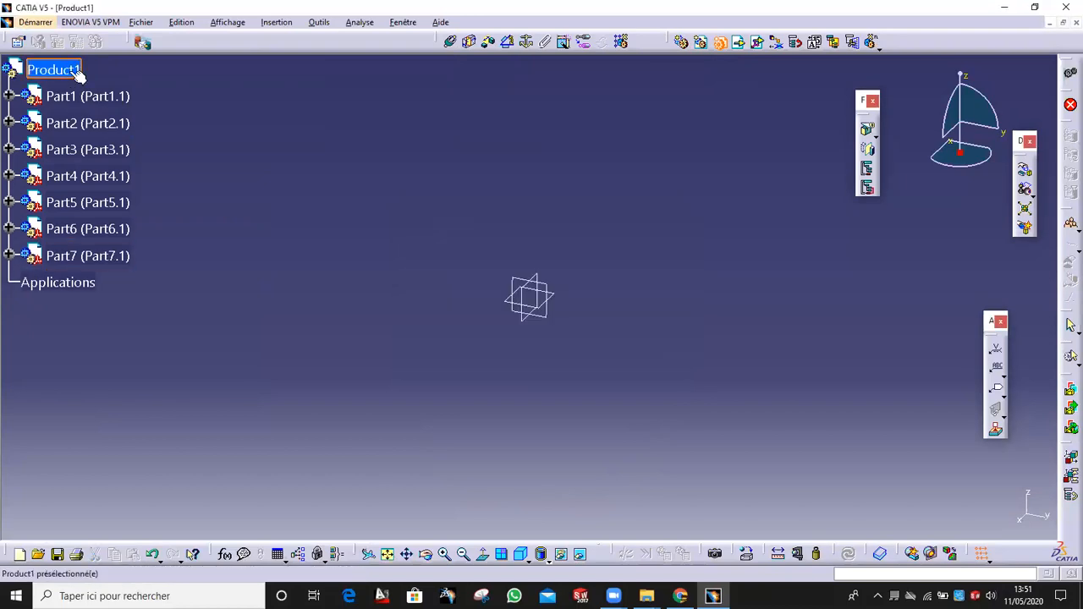
click(68, 73)
key(Return)
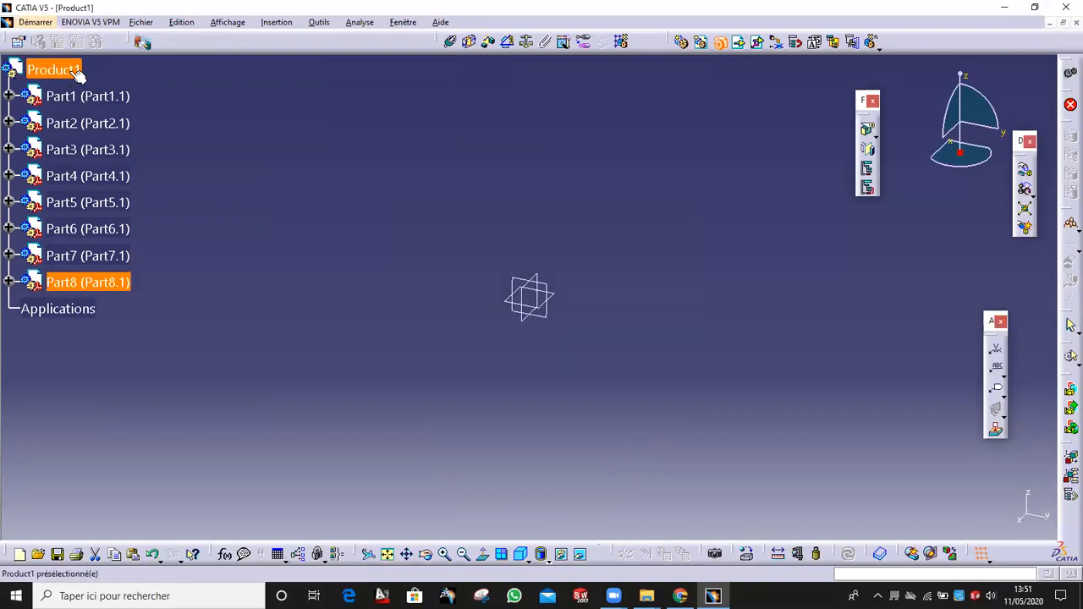
click(75, 72)
key(Return)
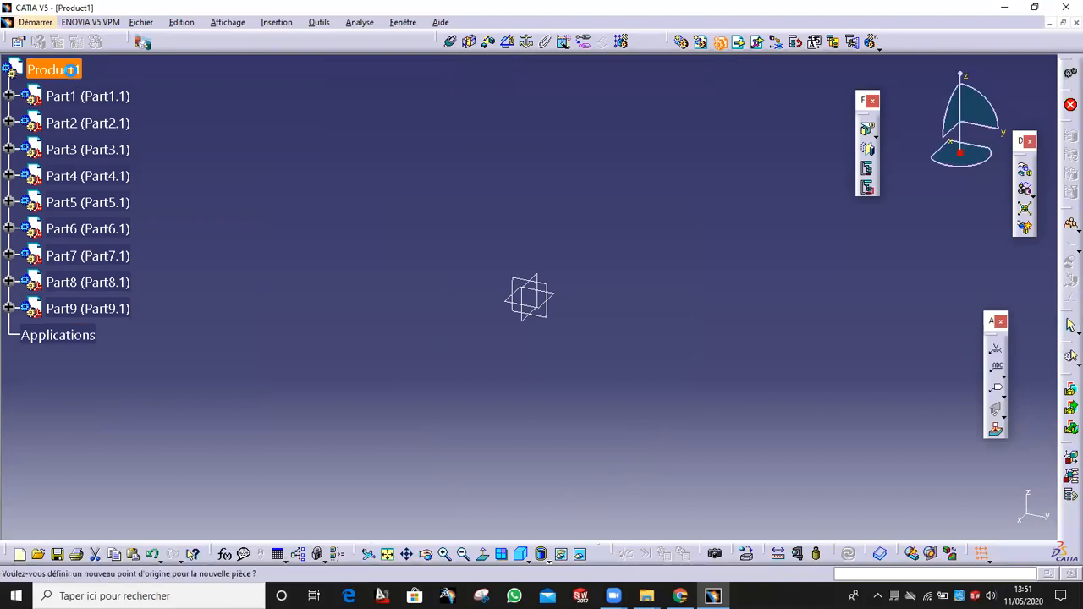
click(73, 71)
key(Return)
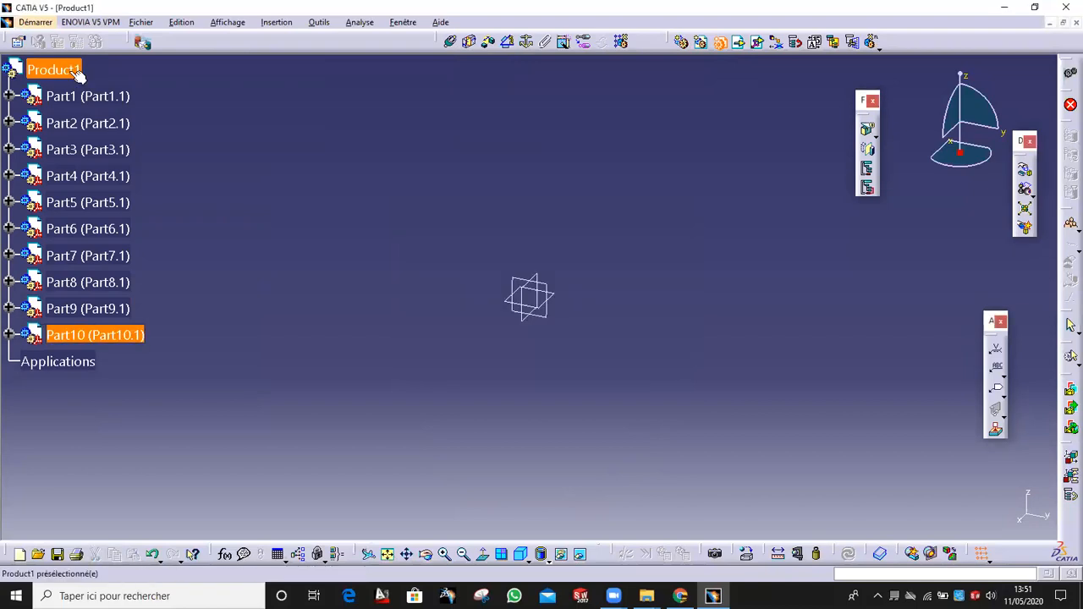
click(75, 72)
key(Return)
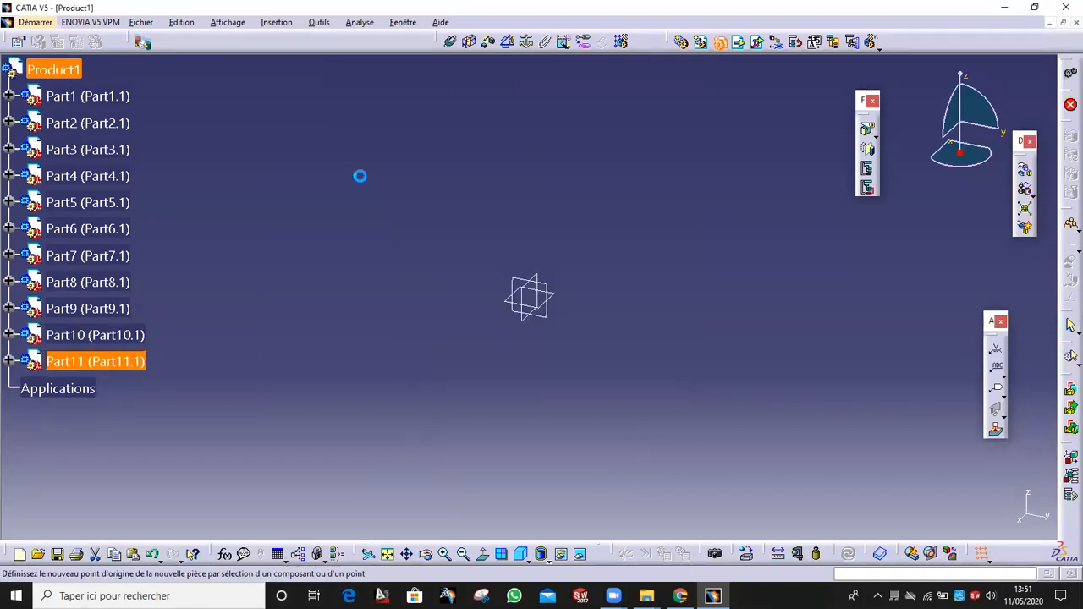
Step: Switch to the Sketch Tracer workbench and set the front view of the assembly
click(10, 96)
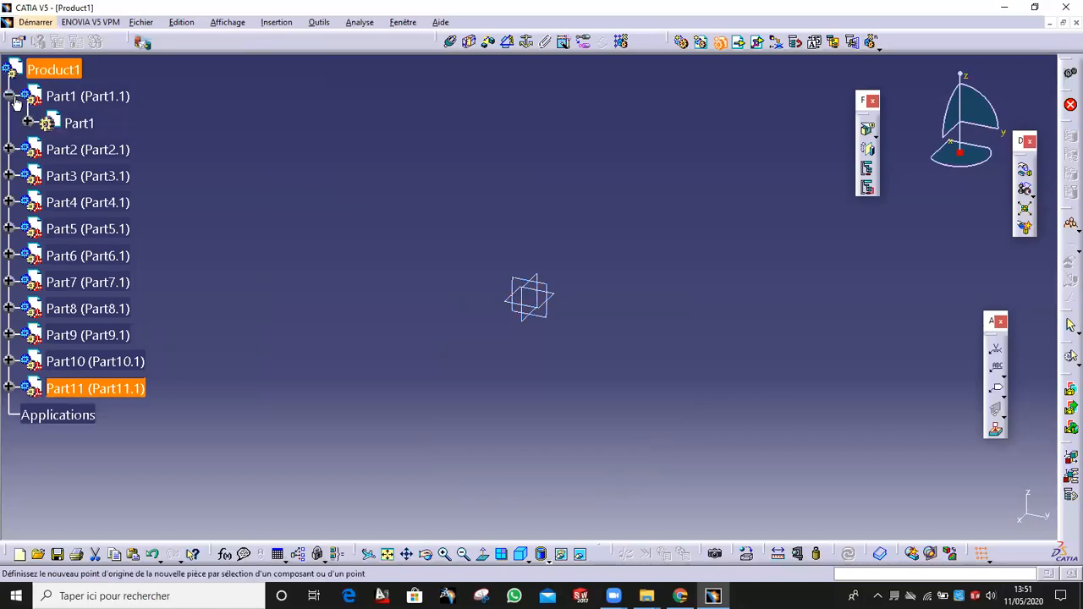
click(38, 22)
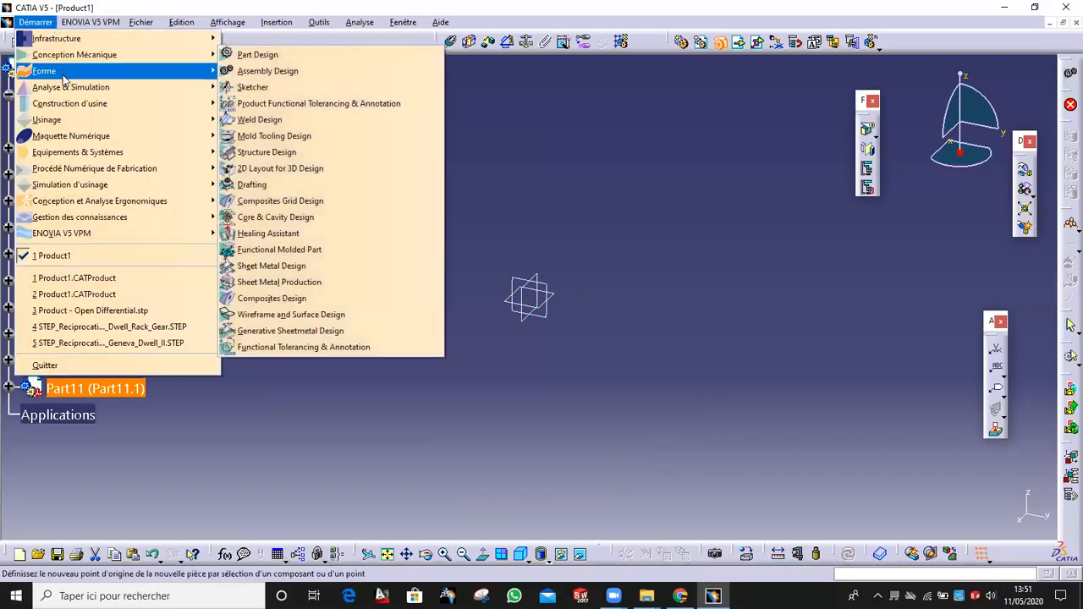
mouse_move(127, 71)
click(255, 88)
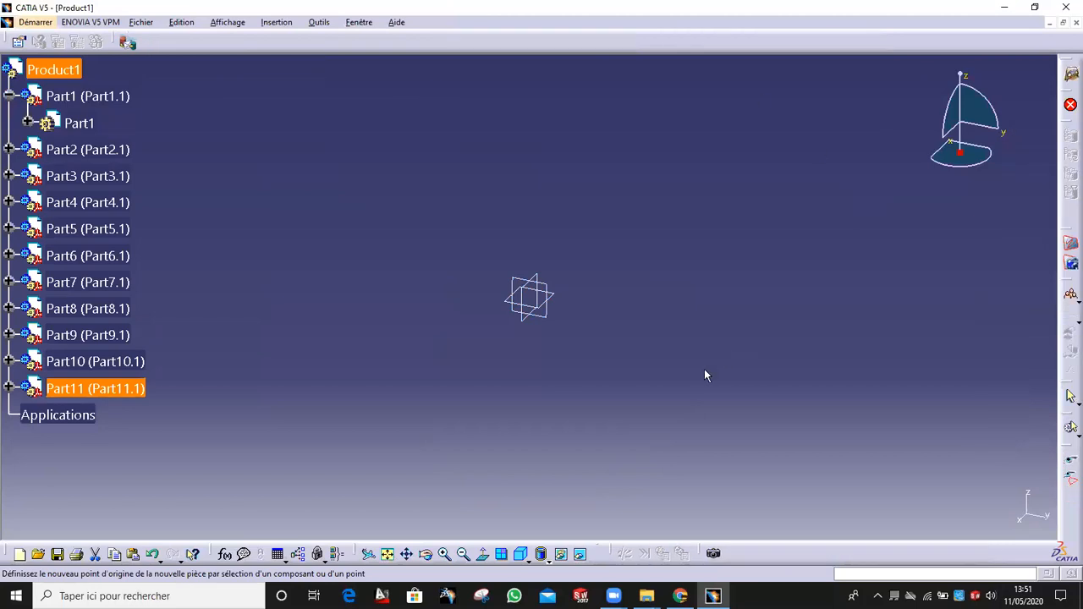
click(548, 560)
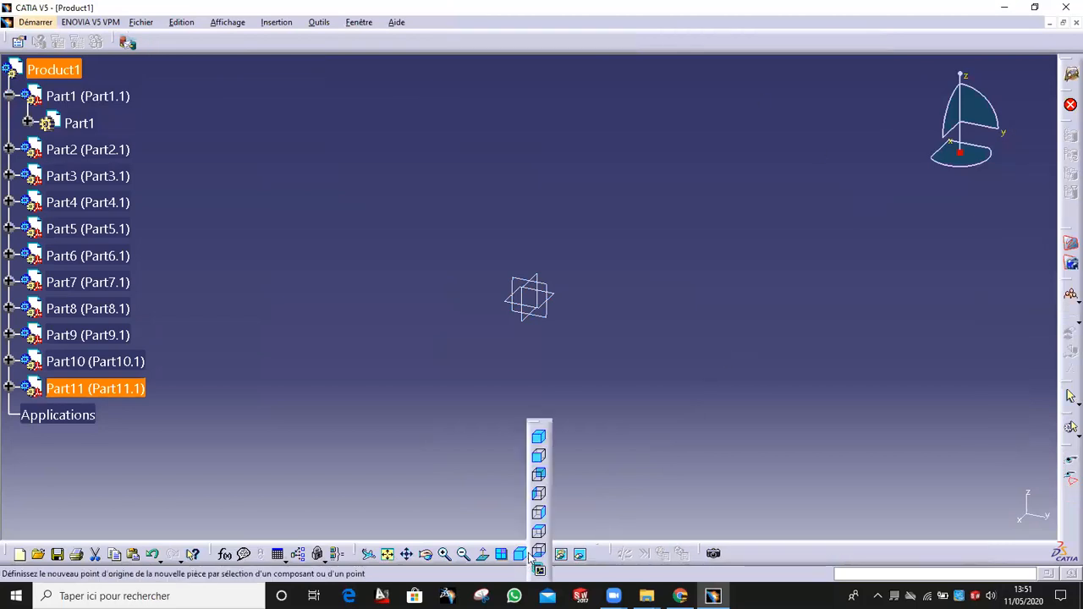
click(539, 462)
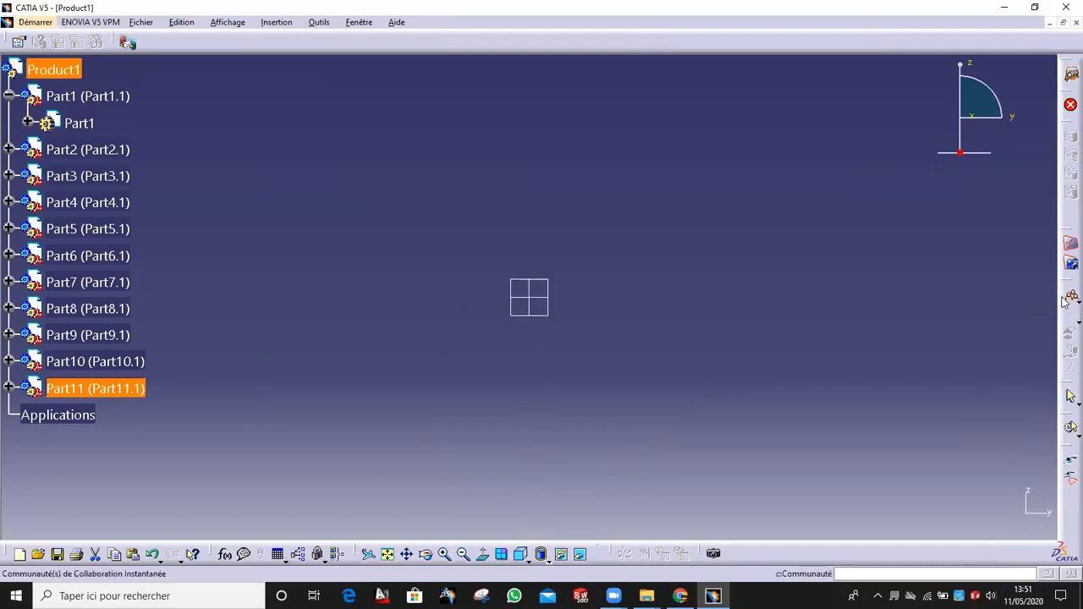
Step: Import the desktop image SFSFZSZRFSZR as a traced sketch, accepting its parameters with the cube option
click(1069, 247)
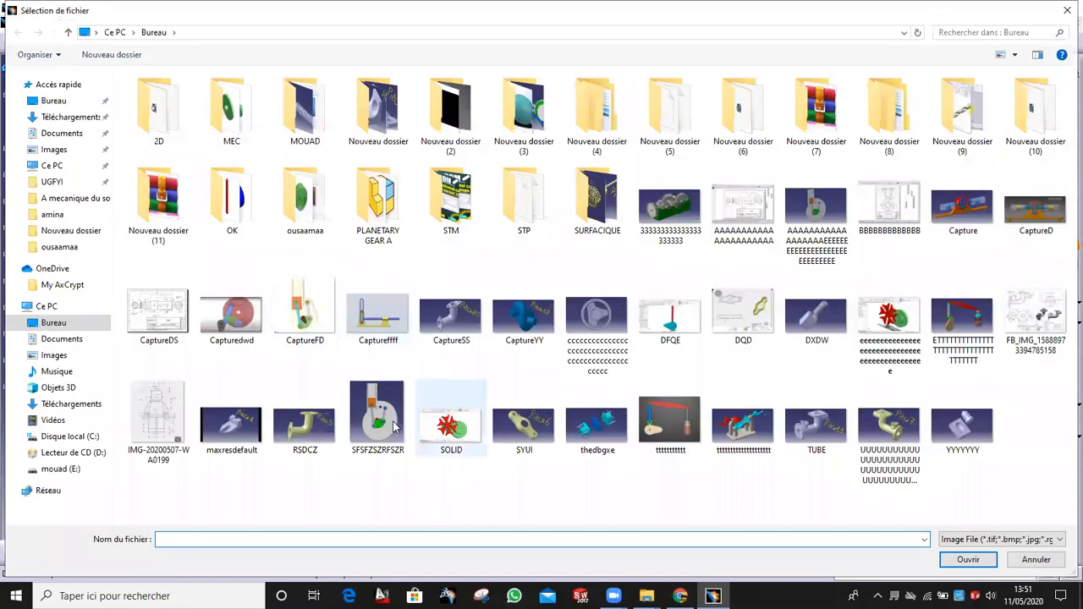
click(393, 423)
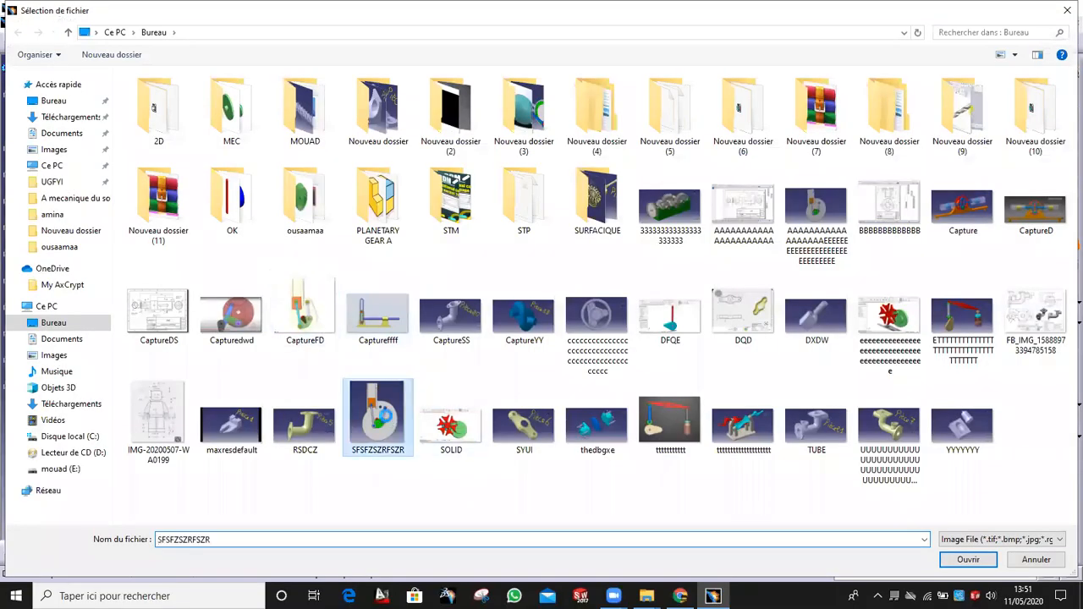
double_click(392, 423)
click(627, 329)
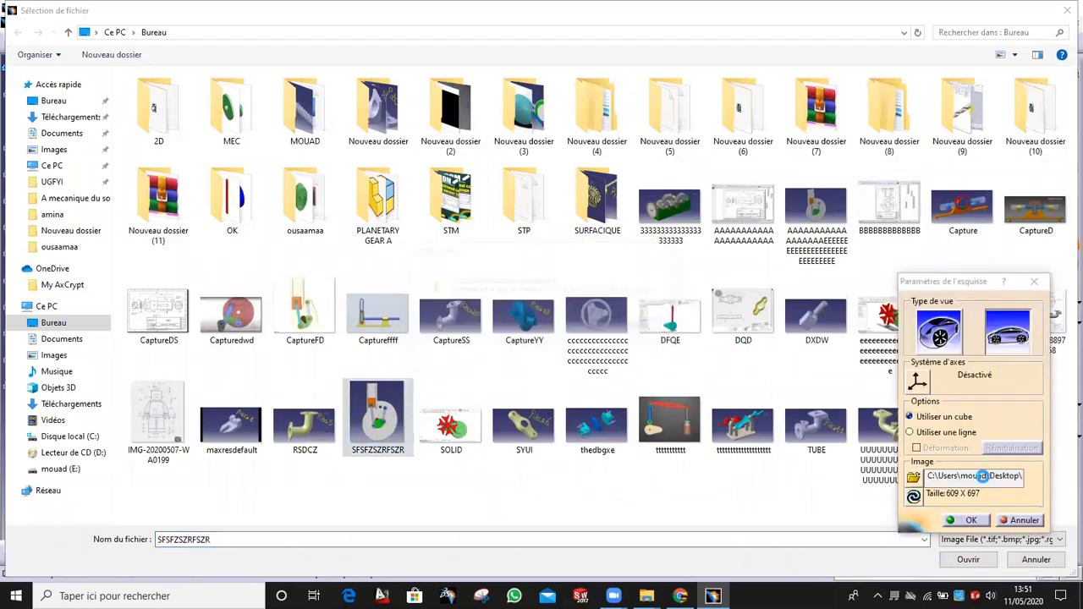
click(970, 521)
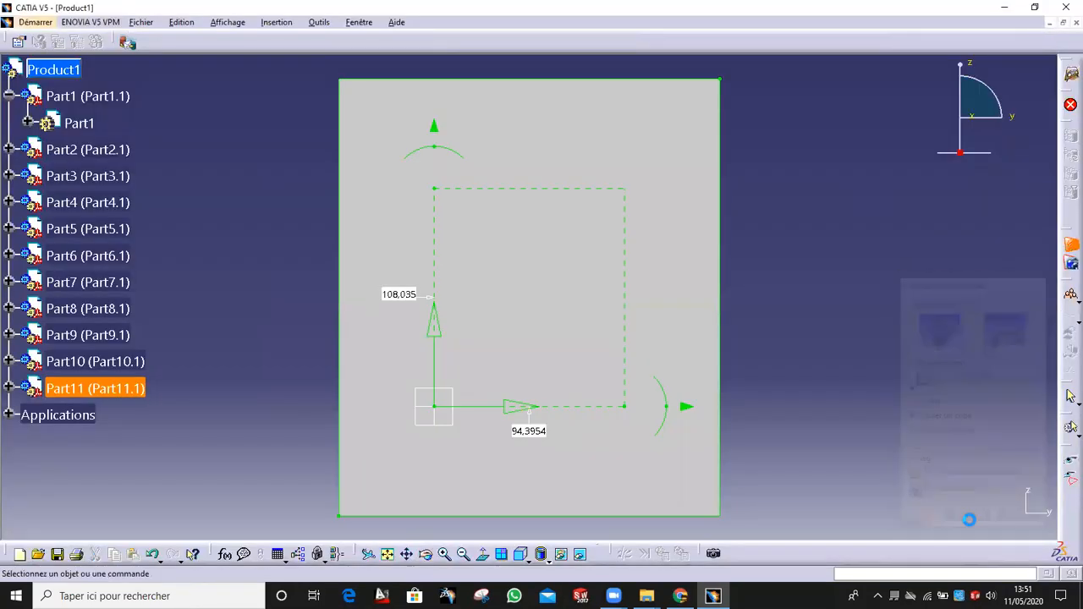
Step: Set the display mode to realistic rendering with texture to show the imported mechanism image
click(546, 559)
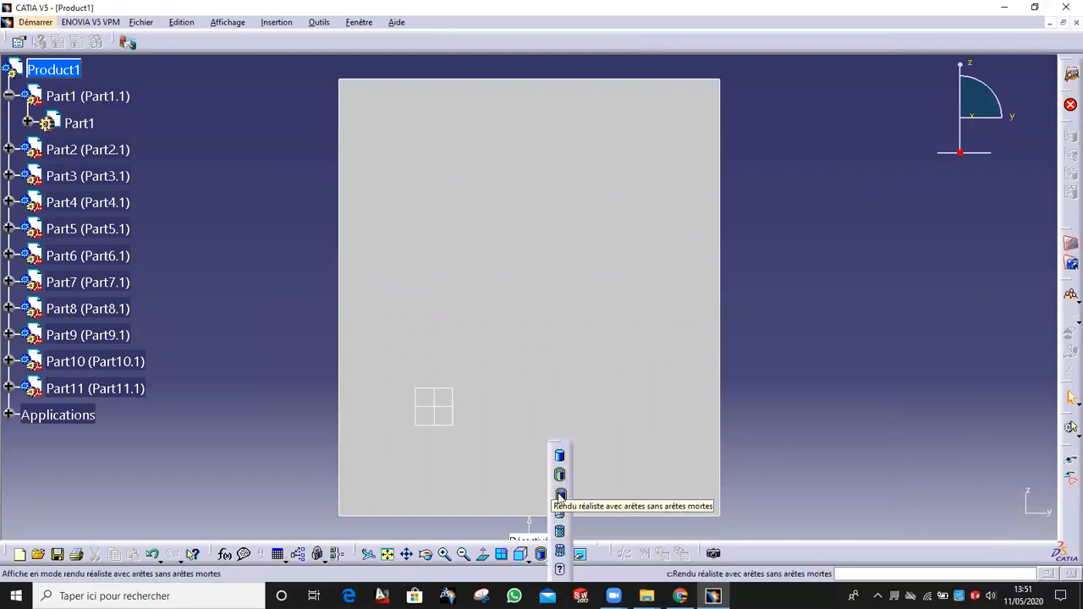
click(565, 476)
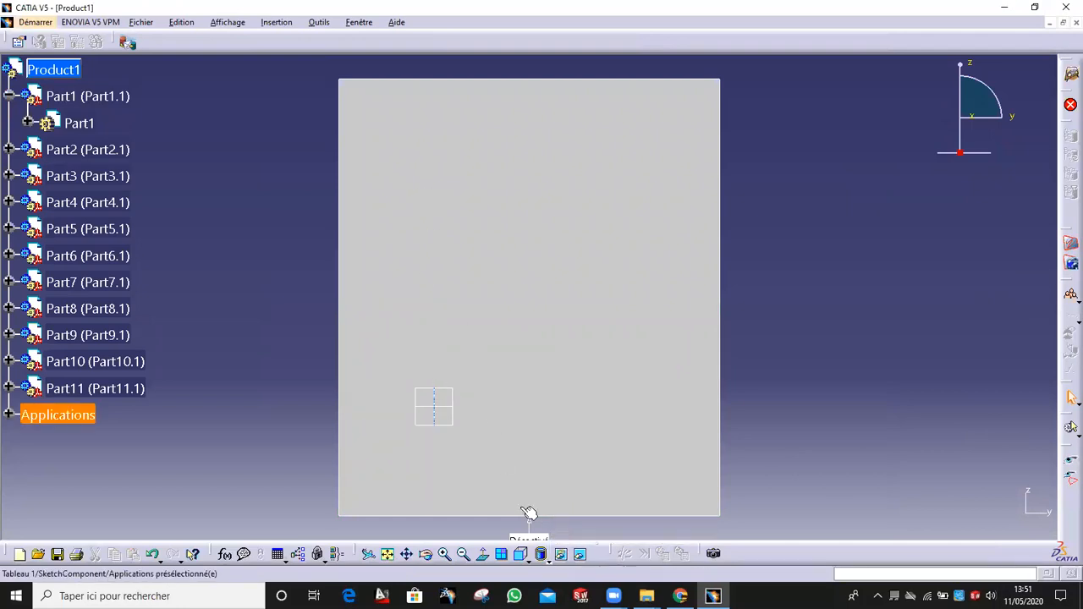
click(546, 559)
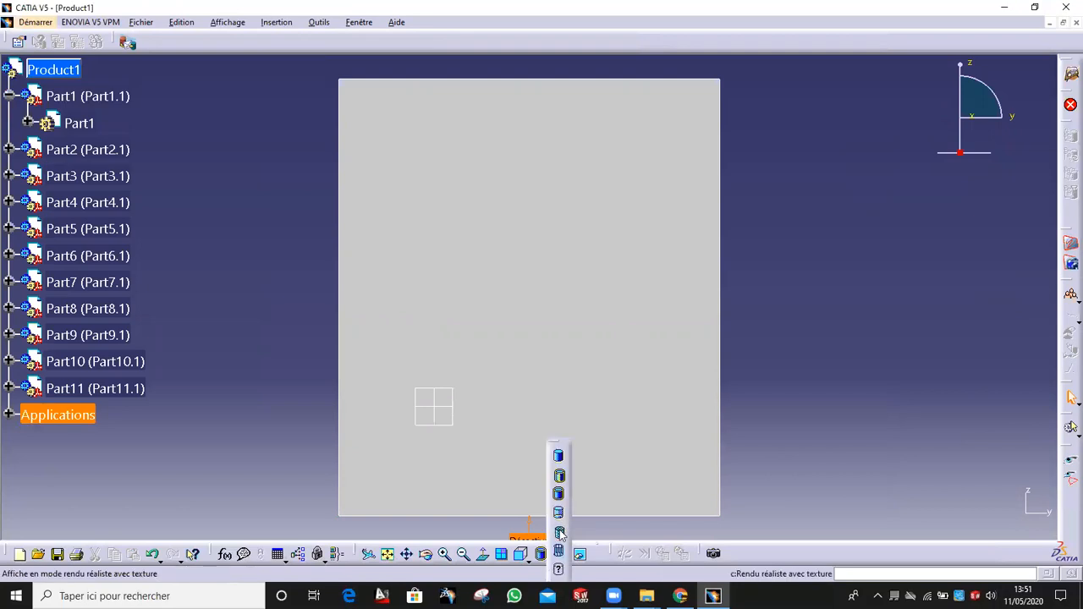
click(559, 535)
mouse_move(278, 374)
middle_down()
mouse_move(331, 367)
mouse_move(286, 365)
middle_up()
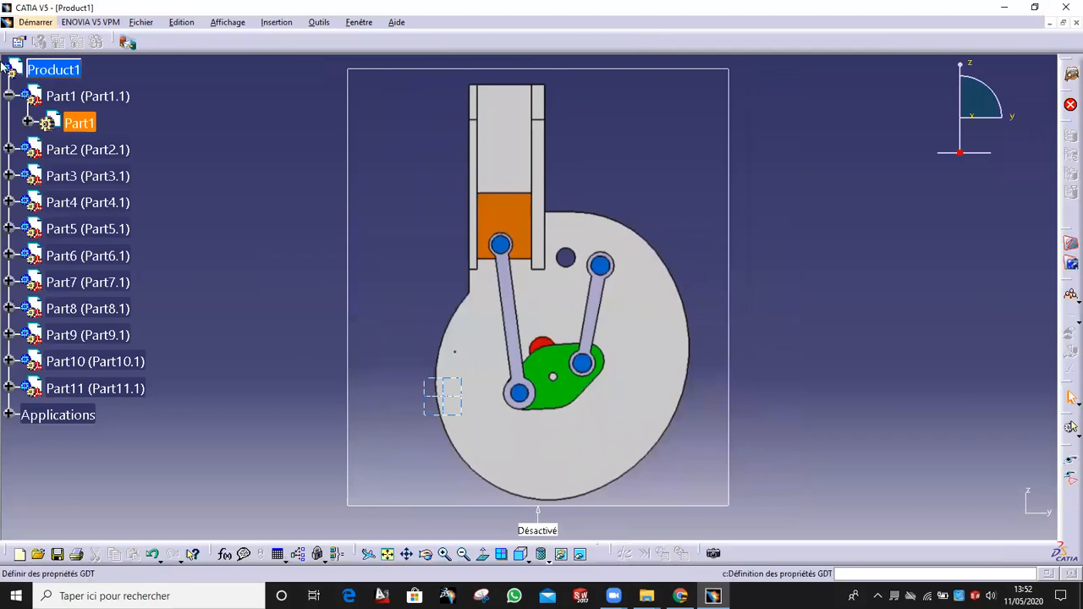
Step: Expand Part1's structure and open its Corps principal for editing in Part Design
click(8, 98)
click(32, 22)
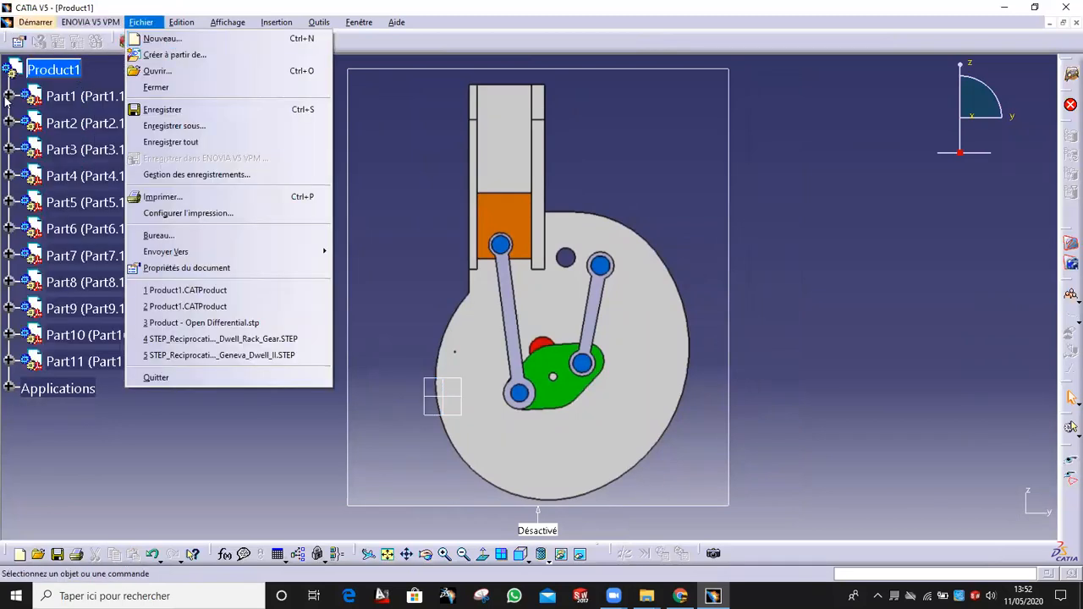
click(8, 97)
click(9, 96)
click(28, 123)
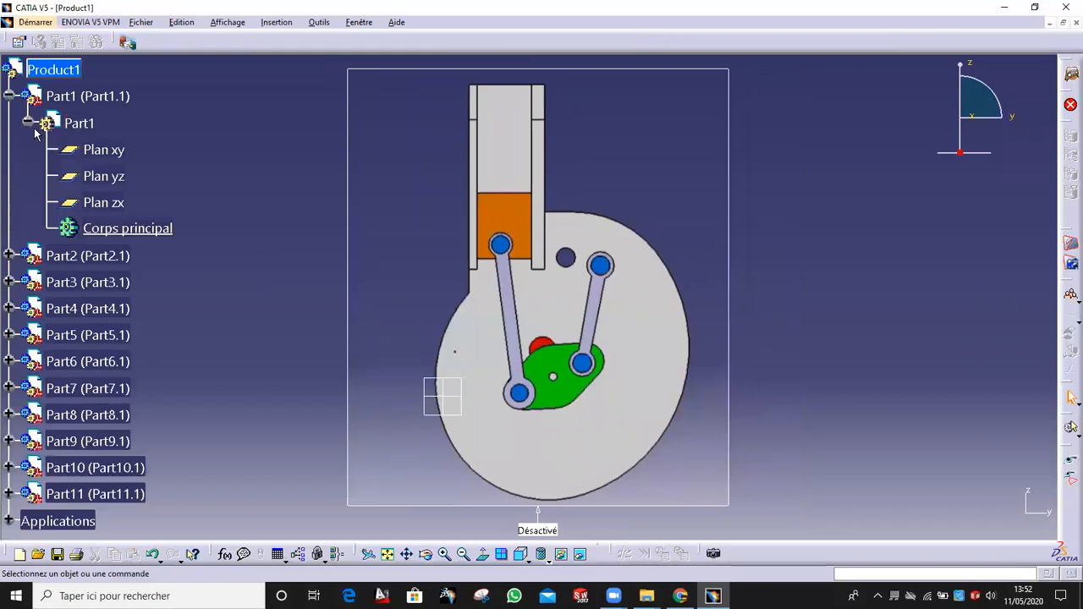
double_click(132, 227)
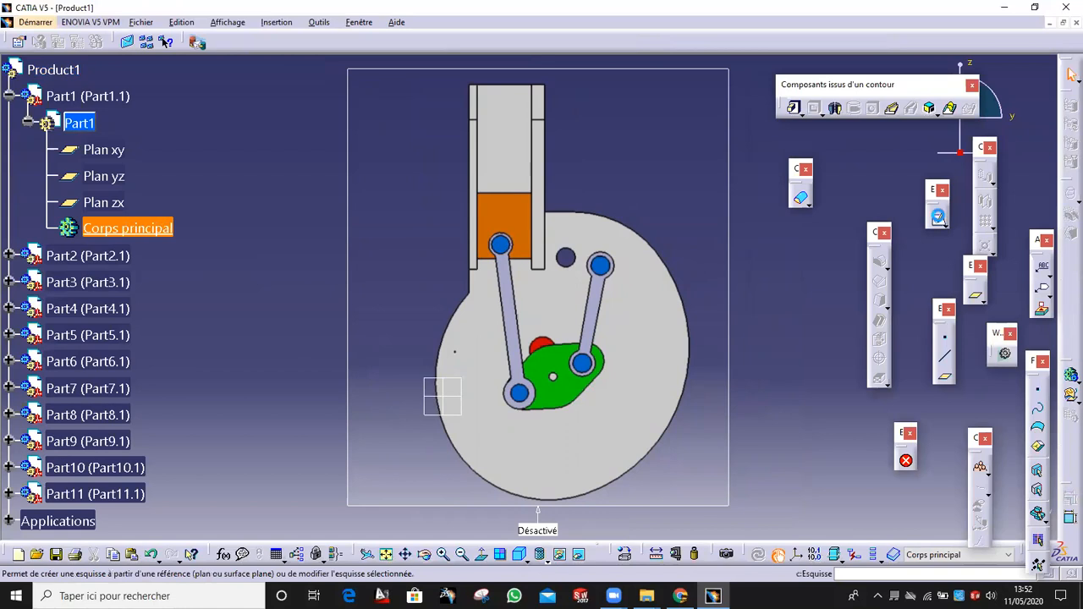
Step: Start a sketch on Part1's yz plane and trace the cylinder's top edge and left side as a profile
click(165, 41)
click(455, 386)
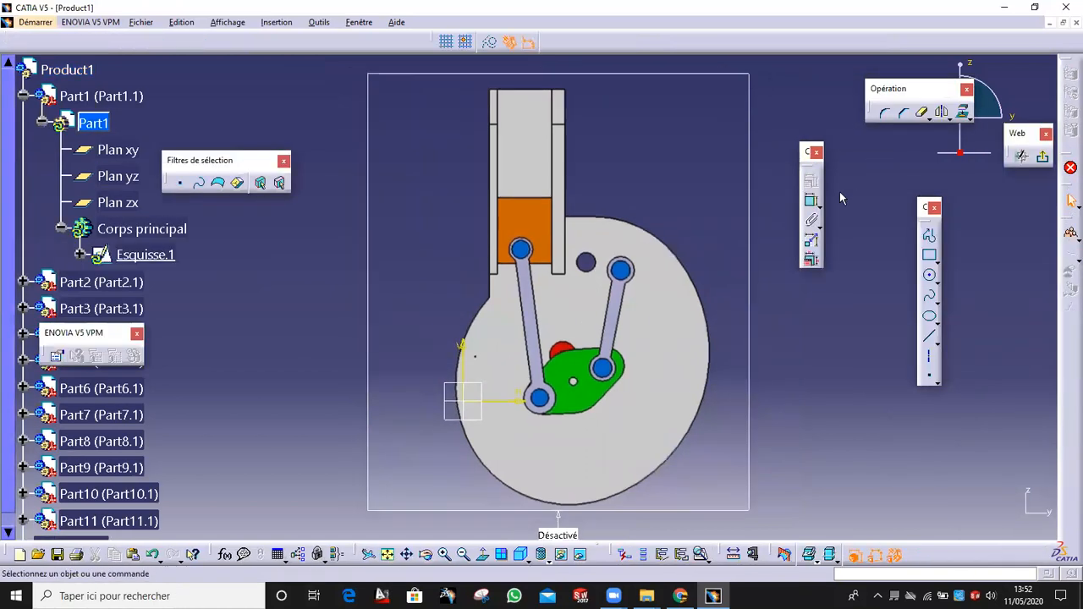
click(929, 235)
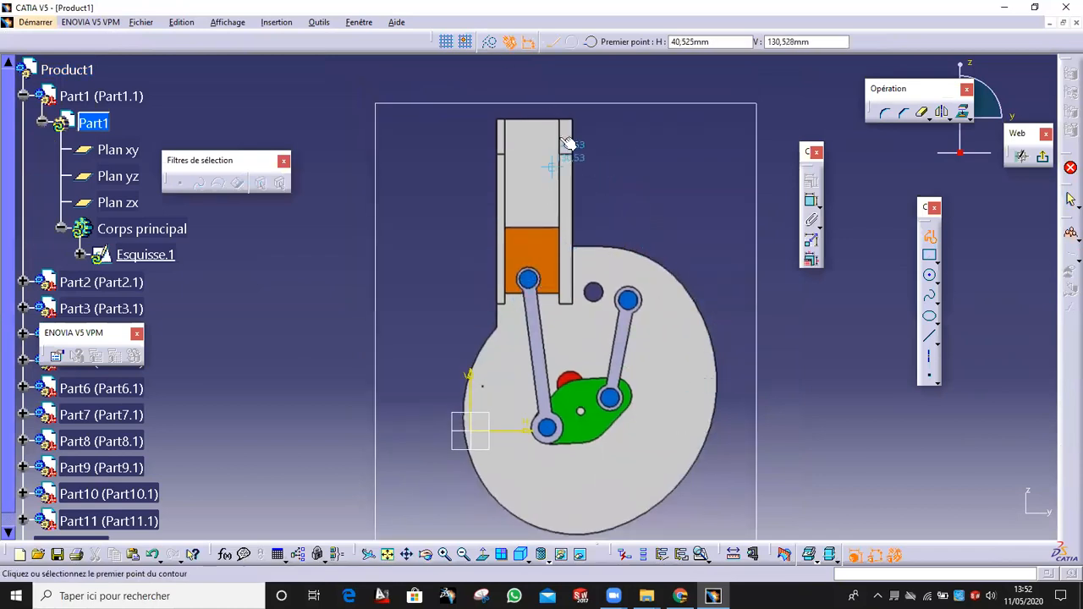
scroll(562, 145, up, 2)
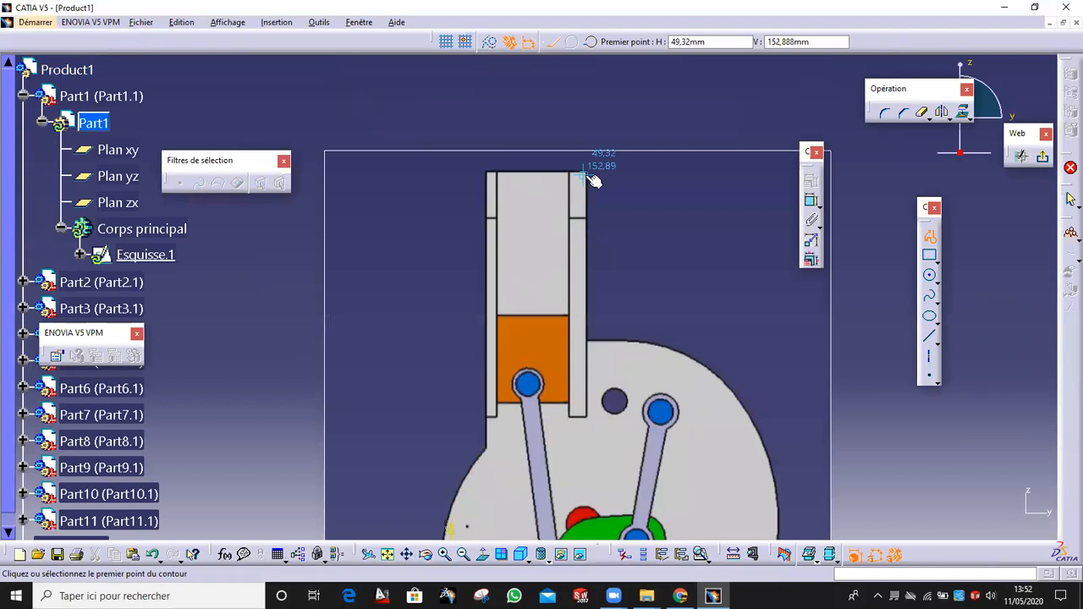
click(592, 175)
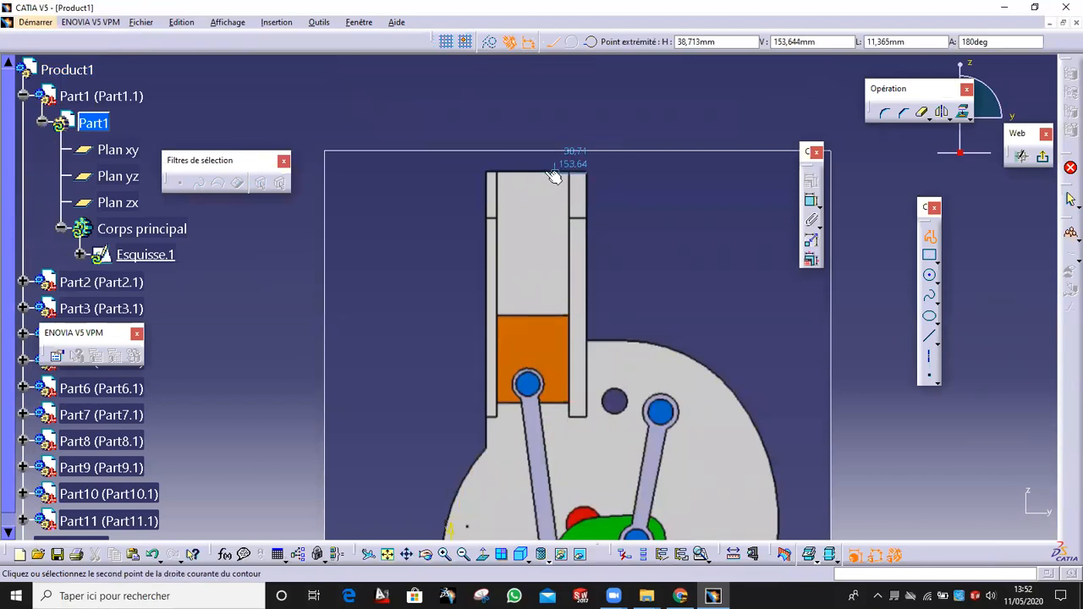
click(488, 173)
middle_drag(477, 361, 483, 176)
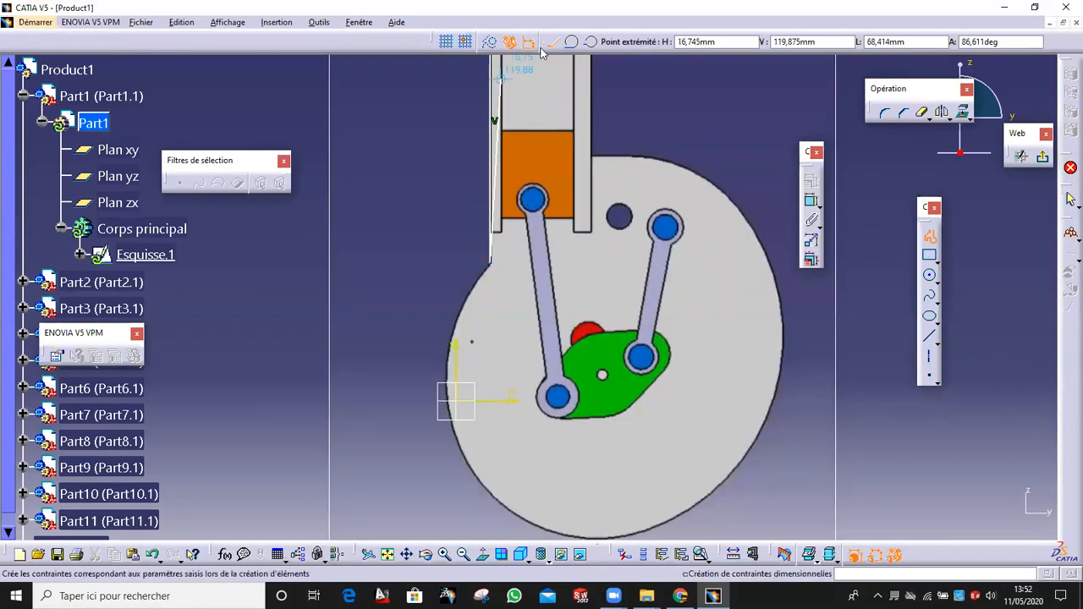
Step: Continue the profile with two three-point arcs along the left and bottom edges of the round housing
click(592, 41)
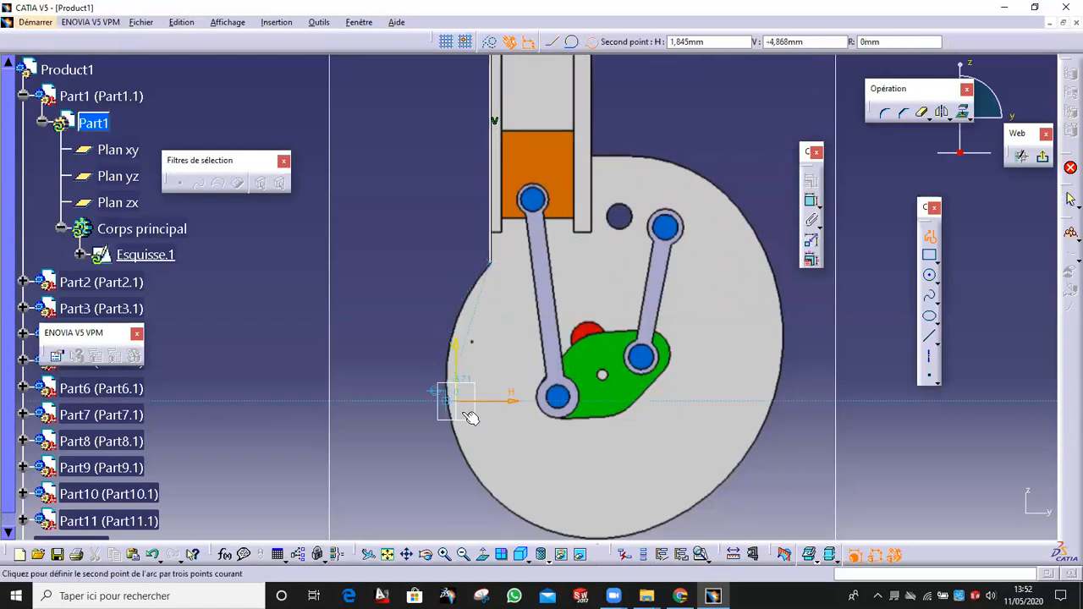
click(479, 472)
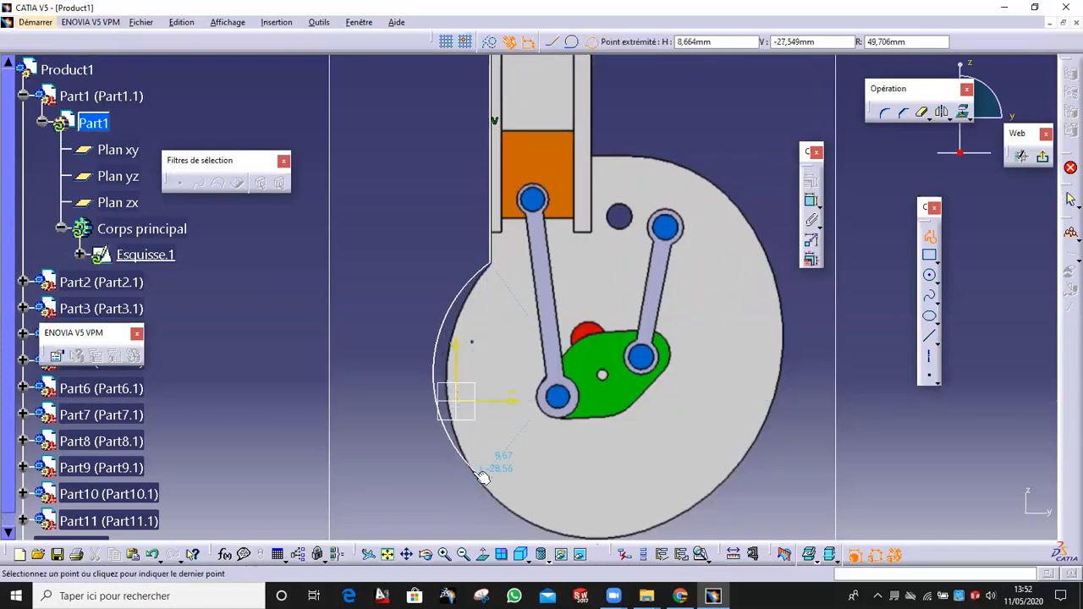
click(515, 513)
mouse_move(515, 513)
middle_down()
mouse_move(558, 386)
mouse_move(550, 322)
middle_up()
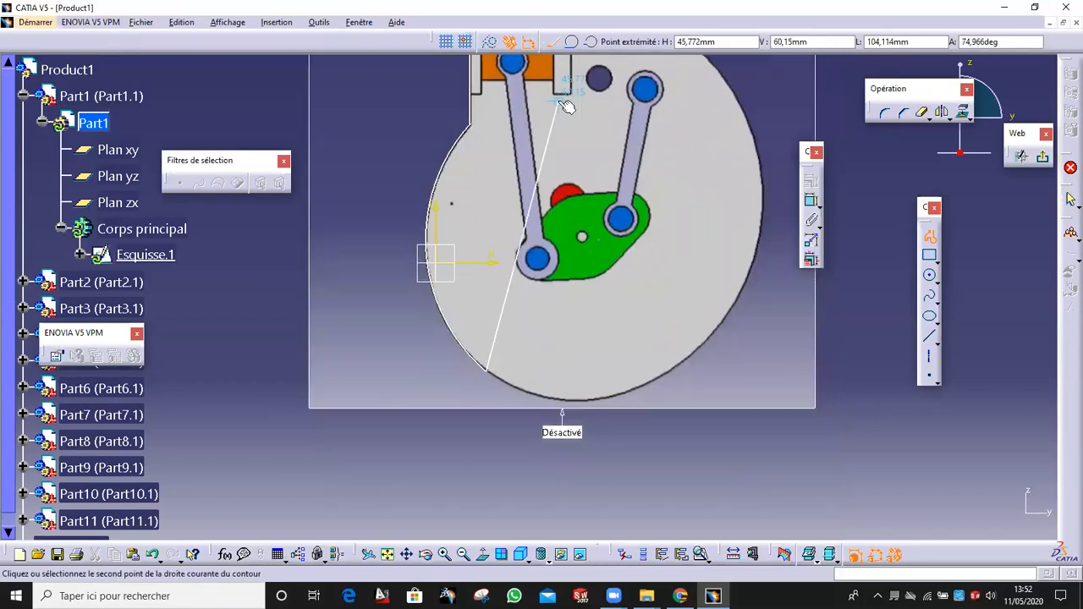
click(597, 41)
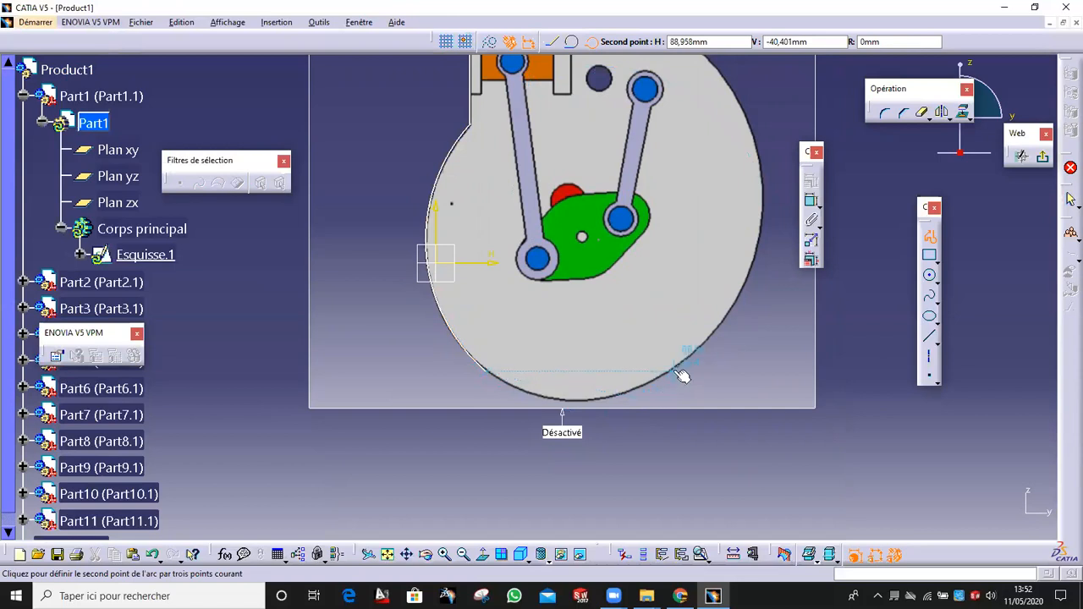
click(713, 343)
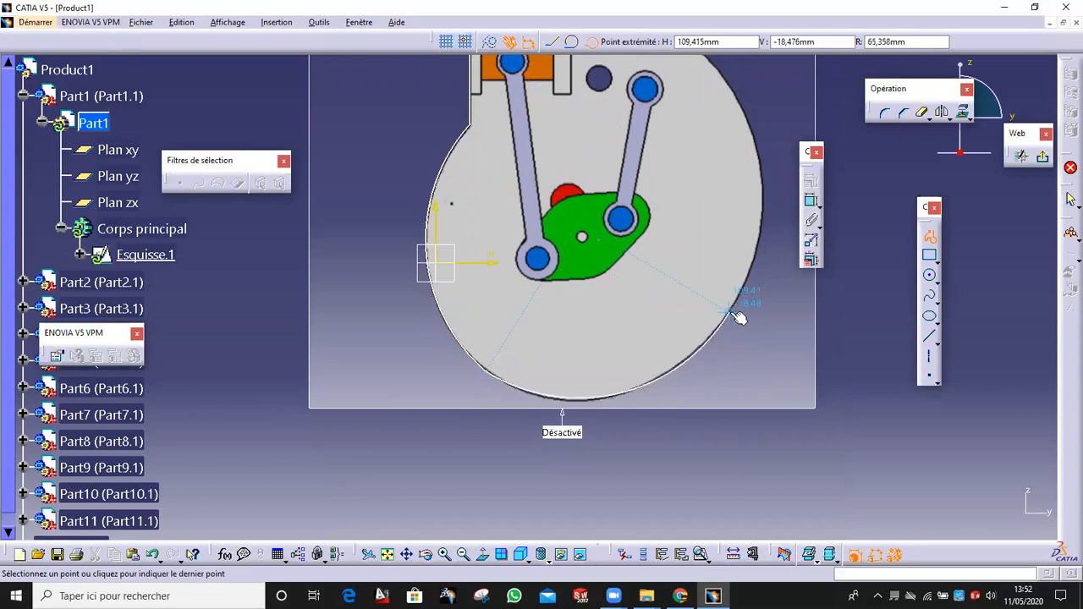
click(731, 314)
mouse_move(675, 310)
middle_down()
mouse_move(583, 435)
mouse_move(511, 451)
middle_up()
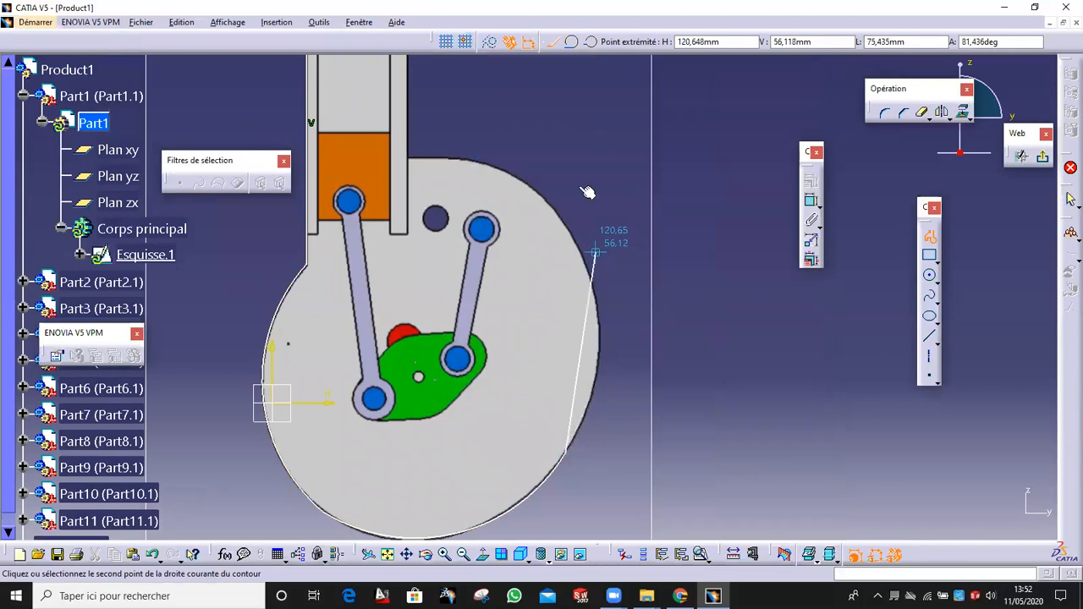
Step: Trace the housing's right and upper edges with arcs and a short horizontal line, closing the profile along the cylinder's right side
click(592, 42)
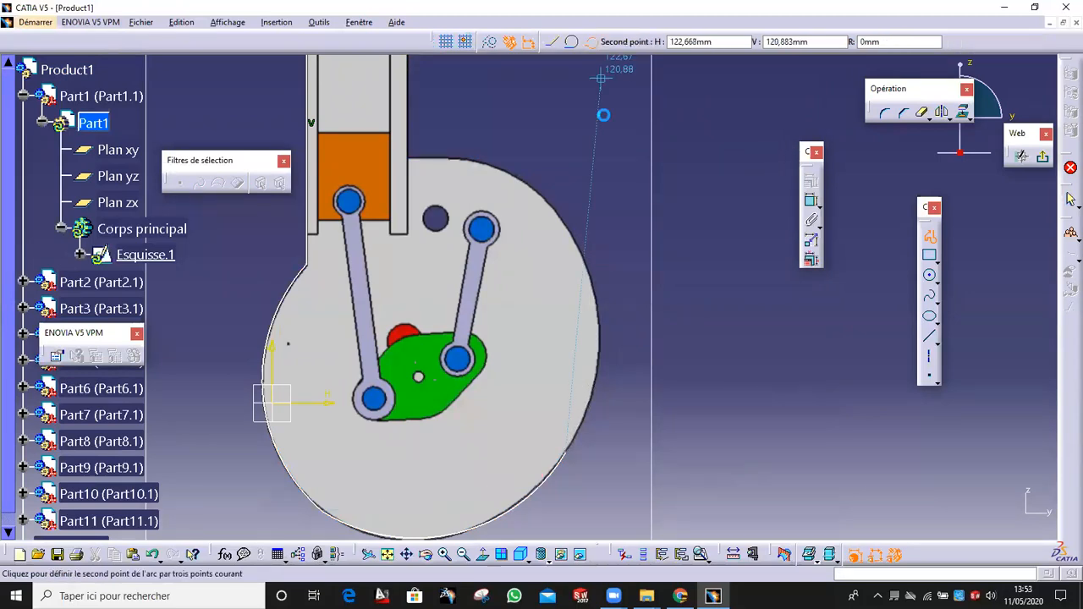
click(544, 199)
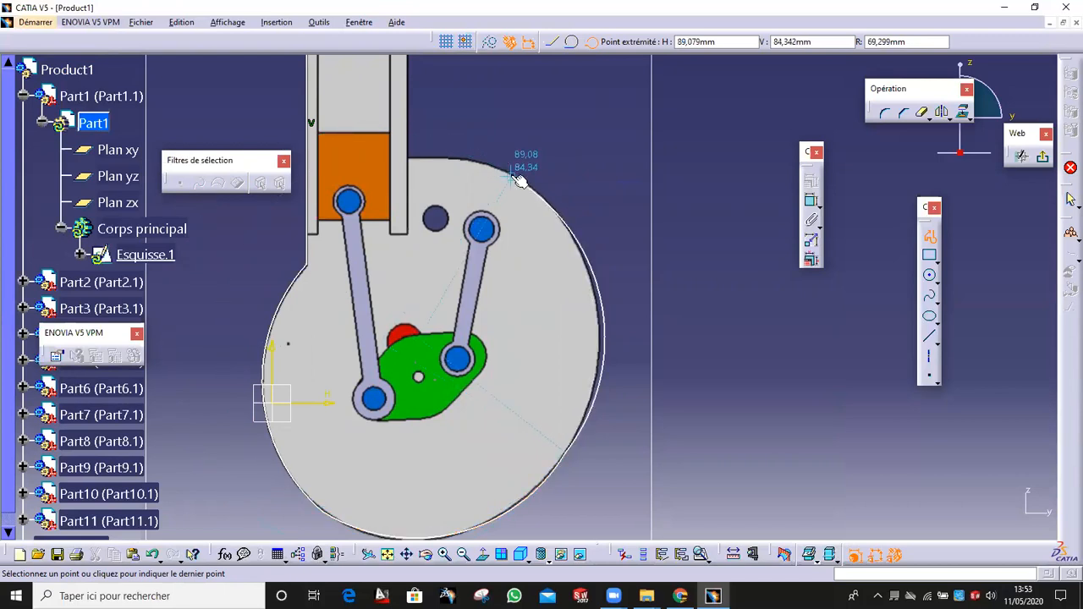
click(519, 181)
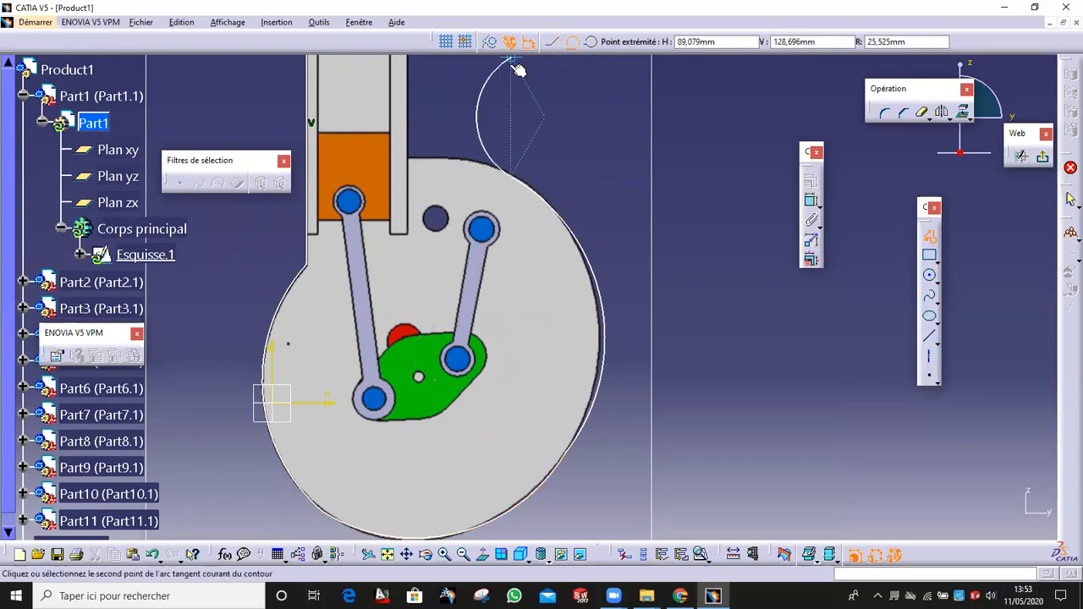
click(463, 165)
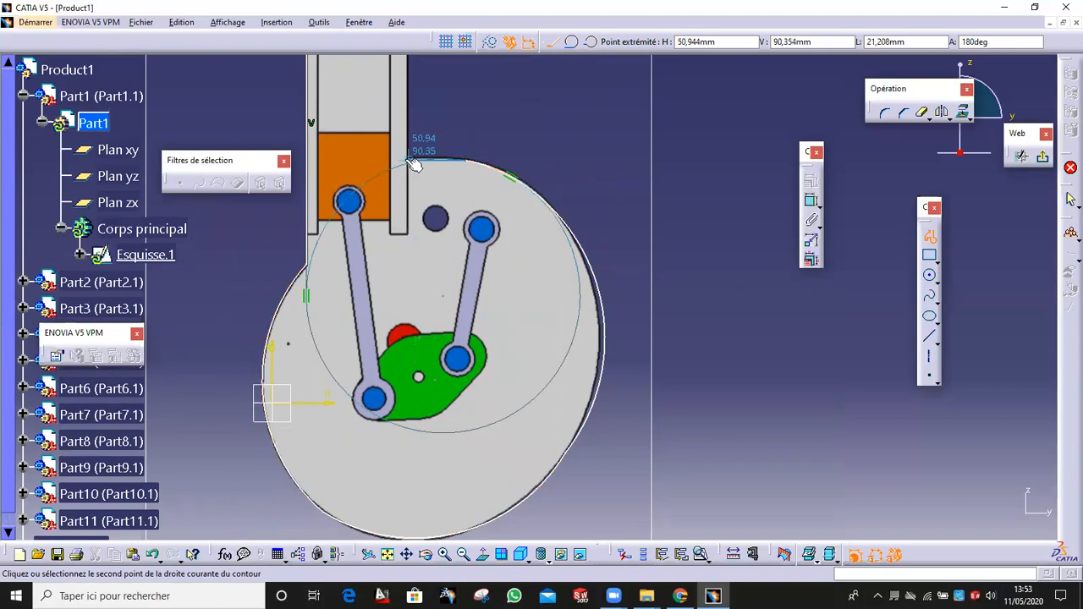
click(408, 161)
middle_drag(419, 116, 412, 330)
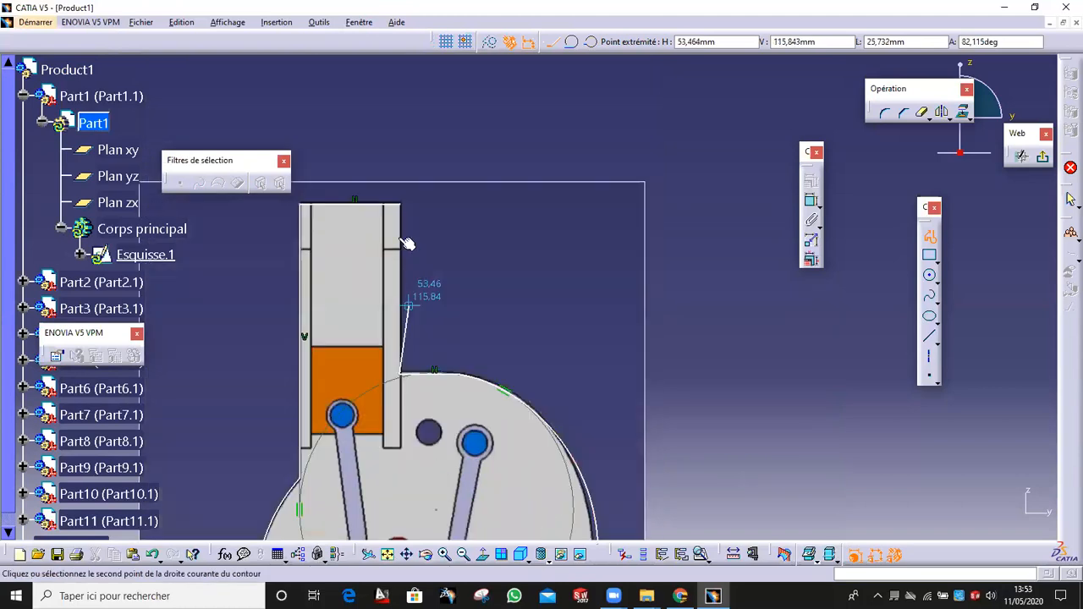
click(395, 204)
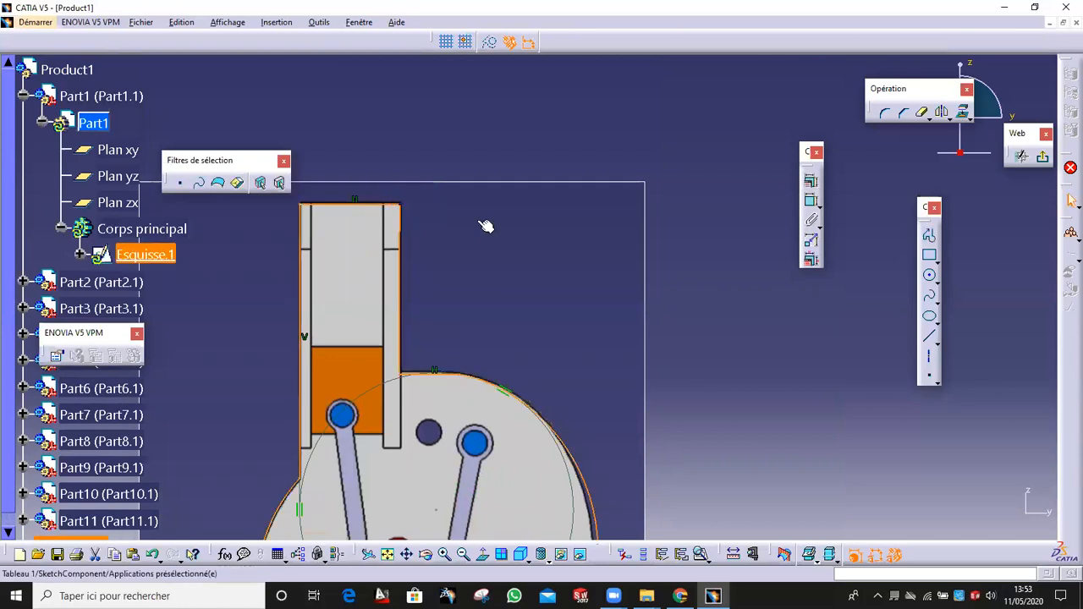
Step: Apply a verticality constraint to the profile line along the cylinder's right side
click(402, 291)
click(406, 282)
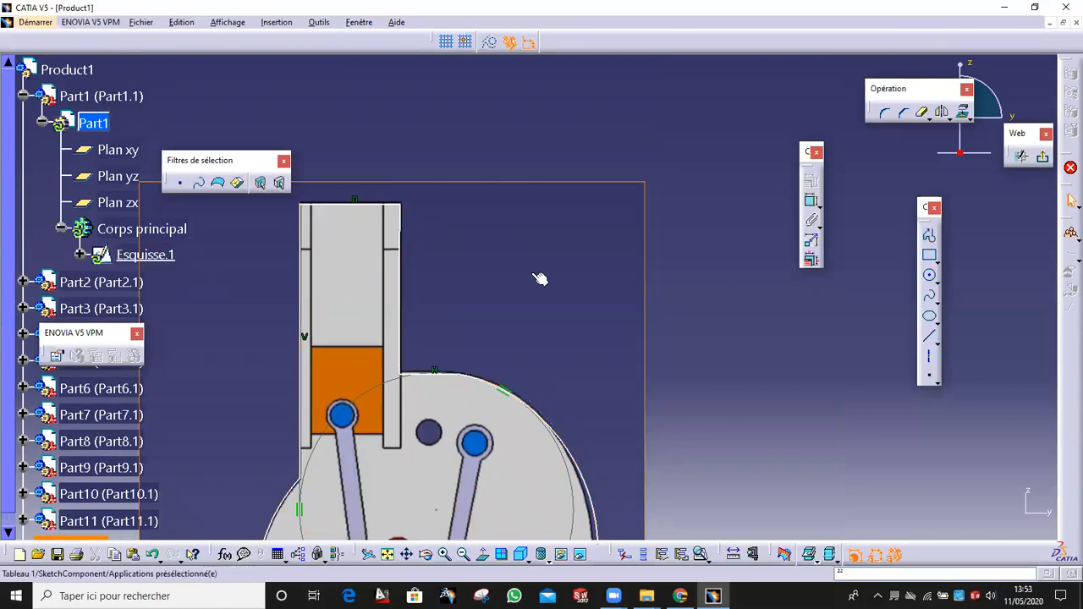
click(404, 271)
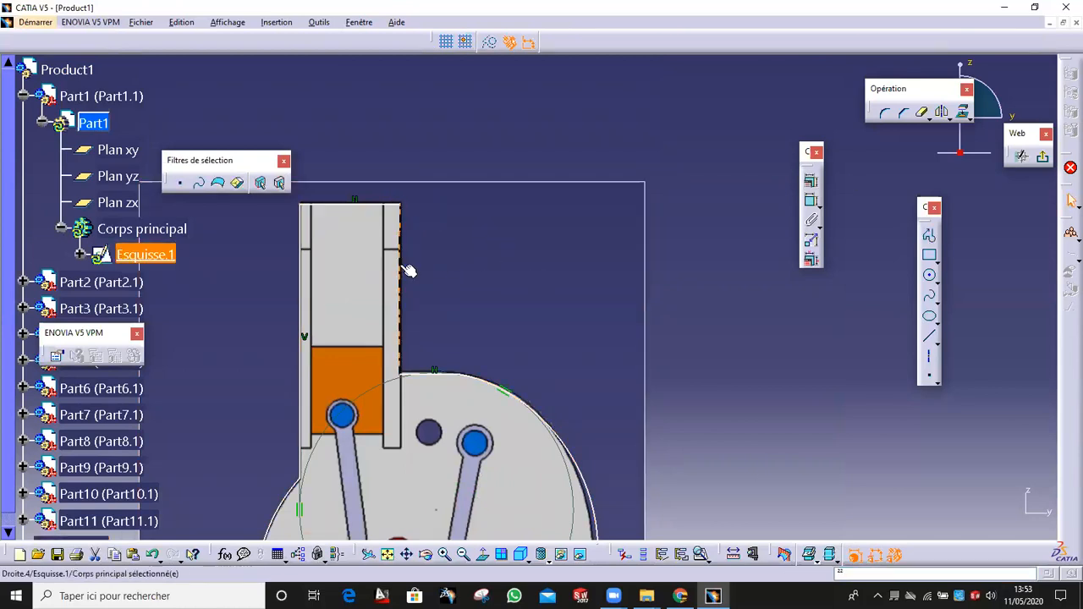
click(808, 174)
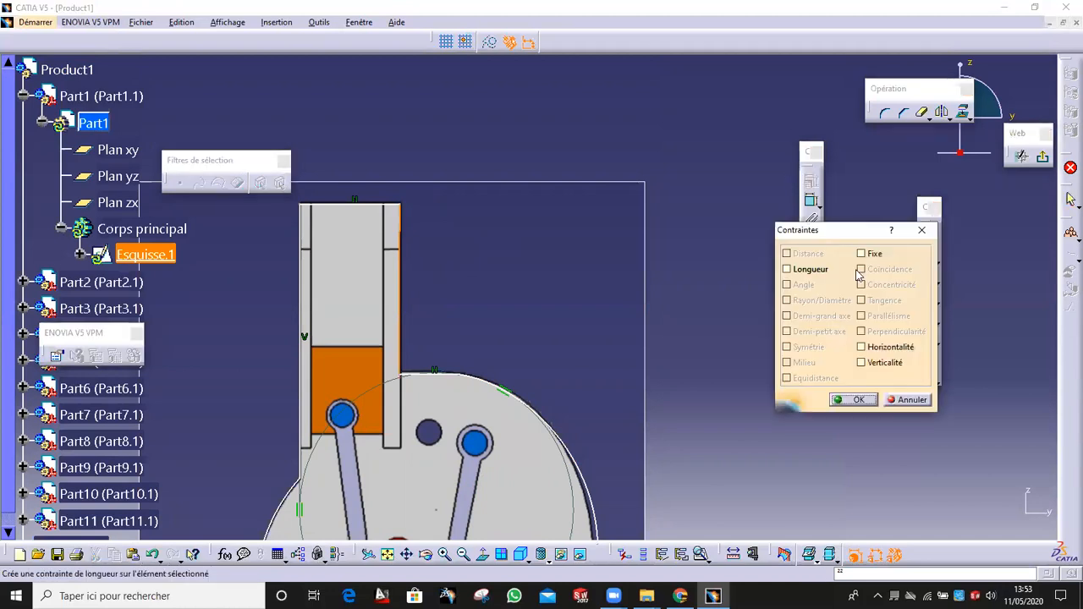
click(881, 363)
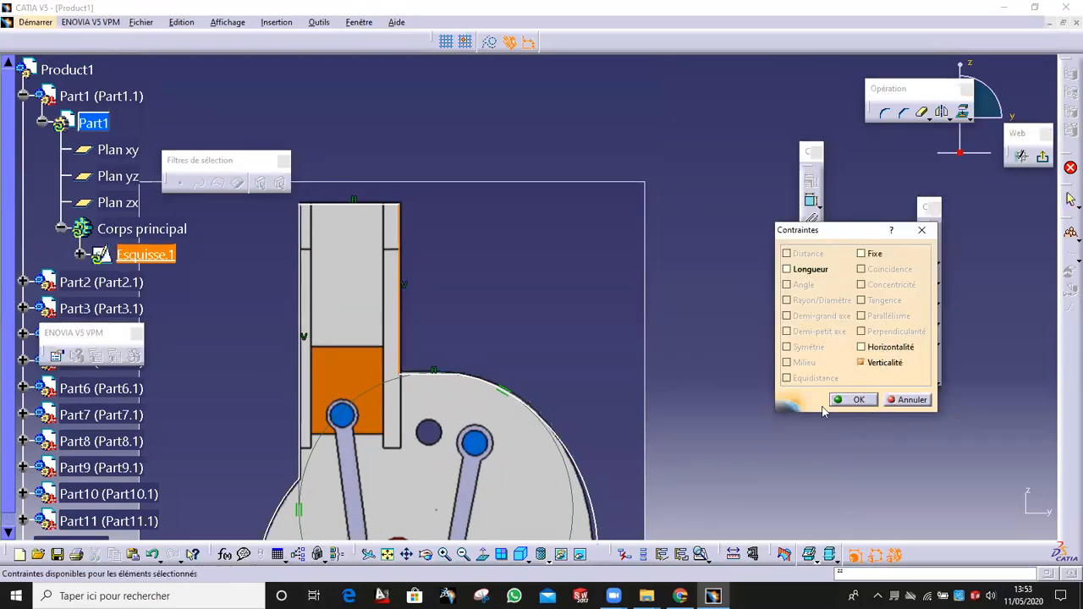
click(859, 400)
Step: Adjust the profile's right wall, its corner with the housing and the top edge to match the reference image
mouse_move(498, 254)
middle_down()
mouse_move(504, 283)
mouse_move(558, 346)
middle_up()
mouse_move(562, 348)
middle_down()
mouse_move(568, 194)
mouse_move(762, 102)
middle_up()
mouse_move(659, 222)
middle_down()
mouse_move(613, 251)
mouse_move(613, 373)
middle_up()
mouse_move(609, 220)
middle_down()
mouse_move(622, 155)
mouse_move(635, 258)
mouse_move(627, 420)
middle_up()
drag(589, 393, 592, 391)
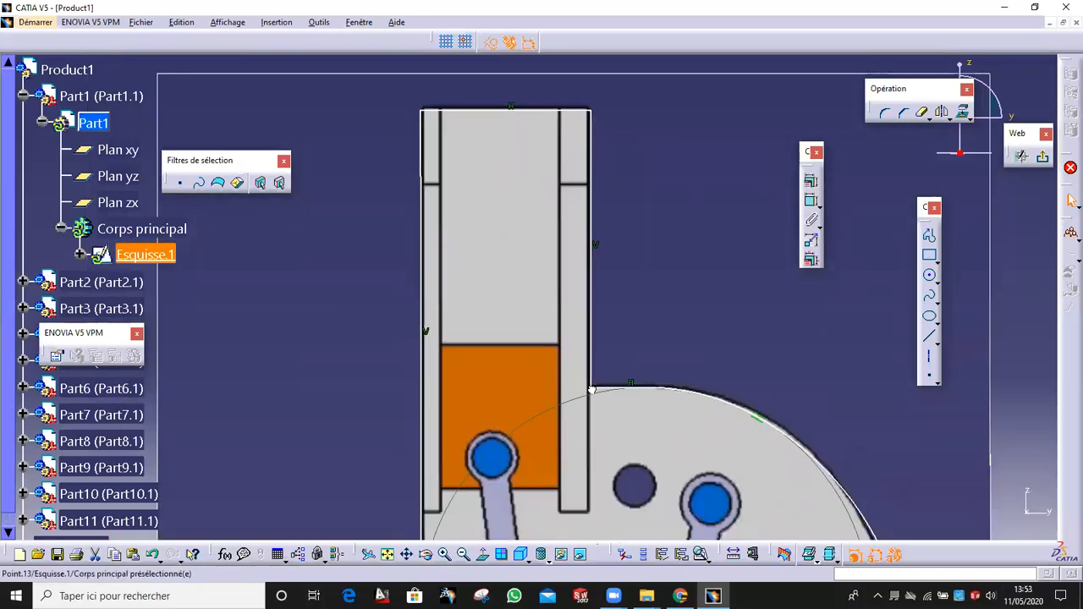
click(590, 358)
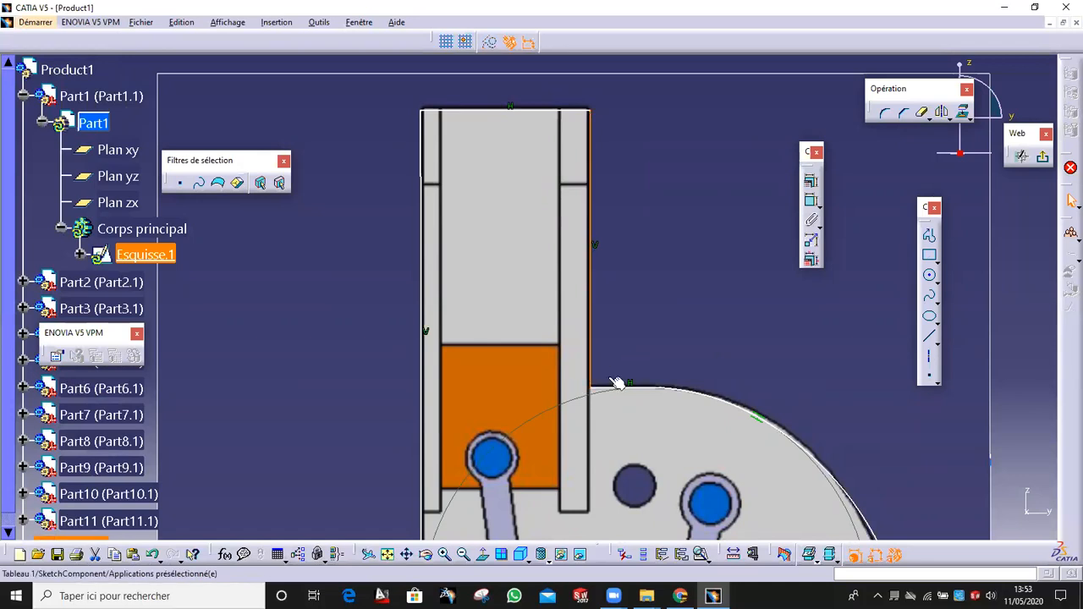
drag(591, 389, 589, 382)
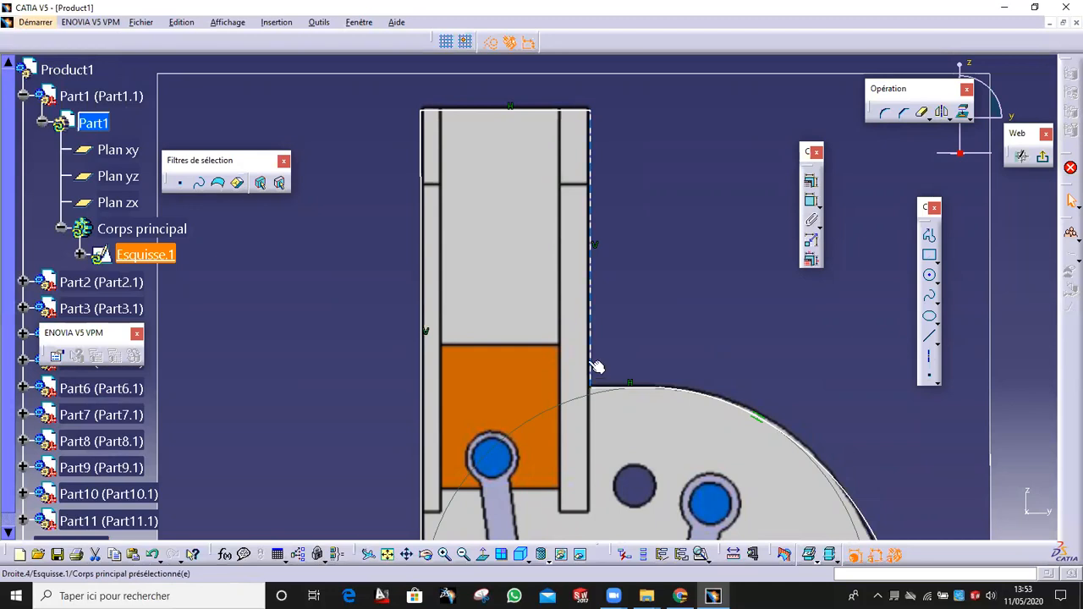
middle_drag(629, 271, 641, 362)
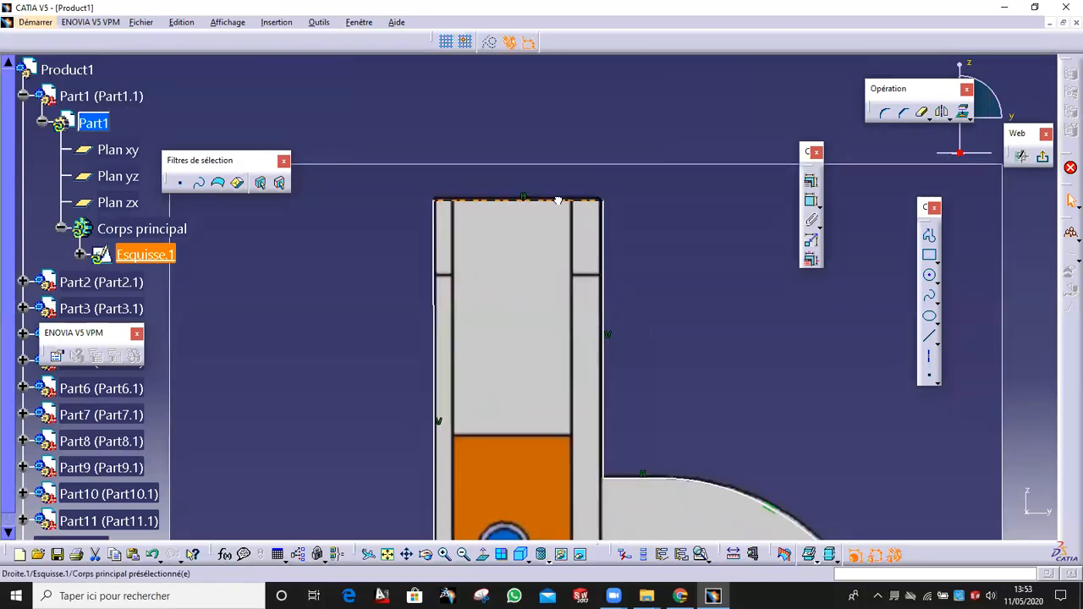
drag(558, 199, 557, 201)
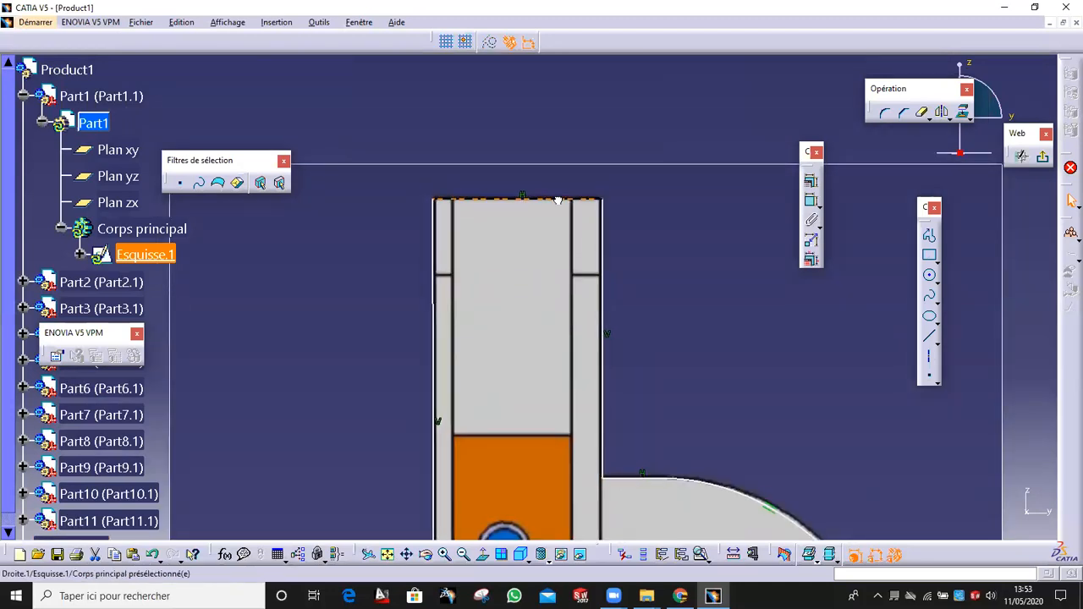
ctrl+middle_drag(563, 216, 581, 418)
mouse_move(602, 285)
middle_down()
mouse_move(603, 180)
mouse_move(611, 221)
middle_up()
Step: Draw one circle over the blue pin at the right link's upper end and a smaller one at the red disc's centre
click(929, 275)
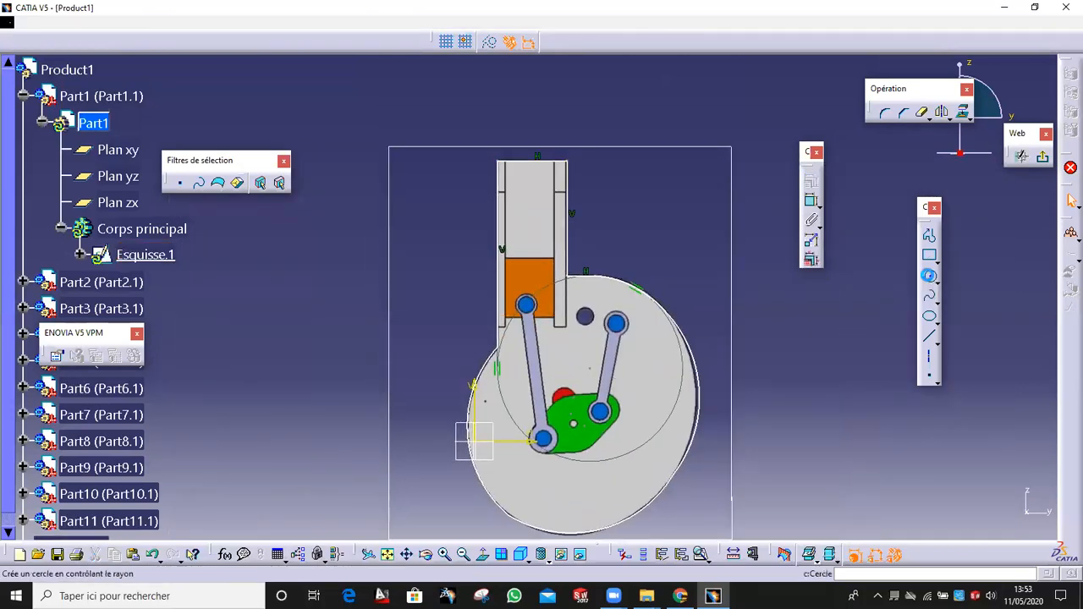
ctrl+middle_drag(730, 407, 608, 180)
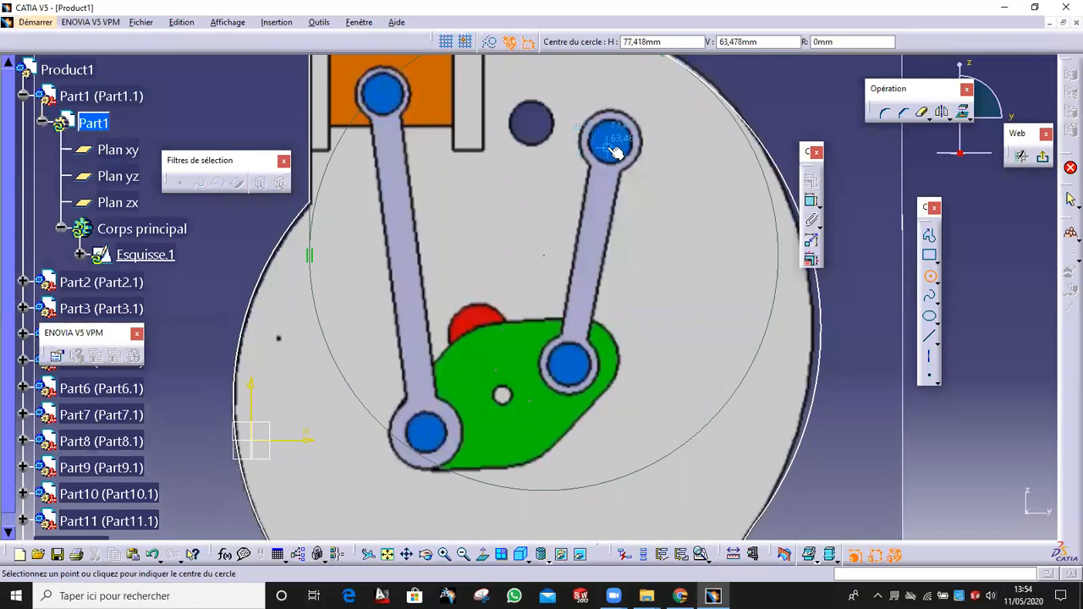
click(611, 146)
click(633, 151)
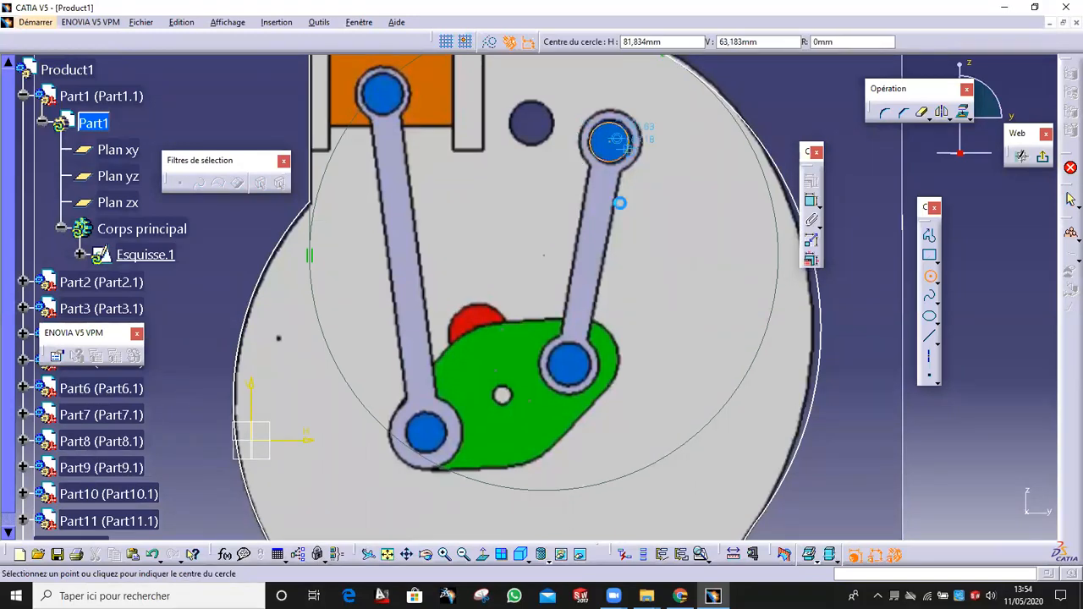
click(481, 338)
click(491, 339)
middle_drag(538, 367, 562, 412)
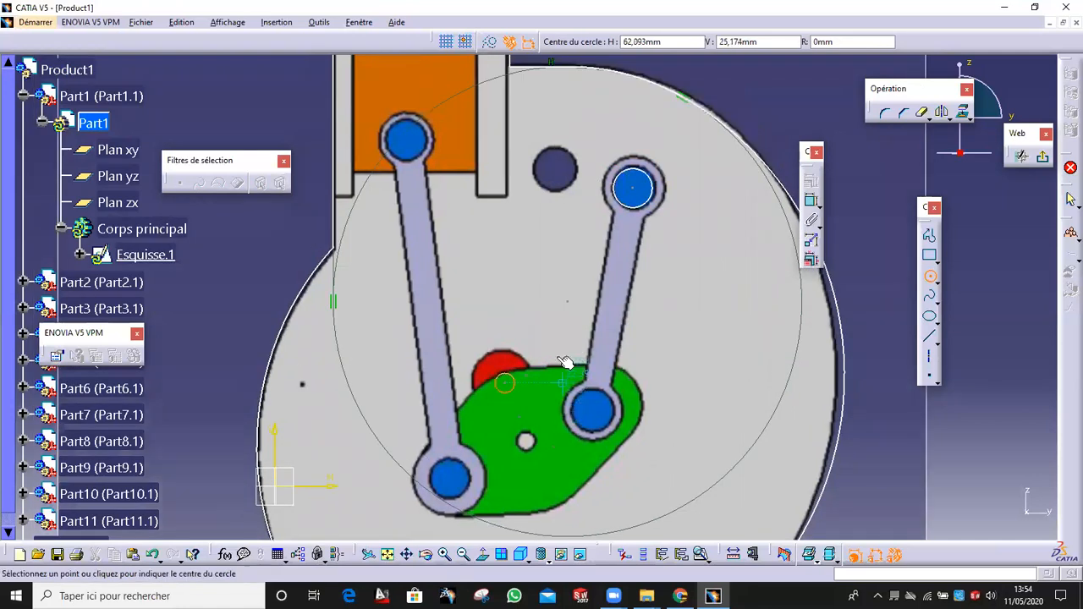
key(Escape)
Step: Examine up close how the two circles fit the right link's upper pin and the red disc in the image
middle_drag(582, 338, 540, 469)
mouse_move(649, 370)
middle_down()
mouse_move(658, 313)
mouse_move(606, 382)
middle_up()
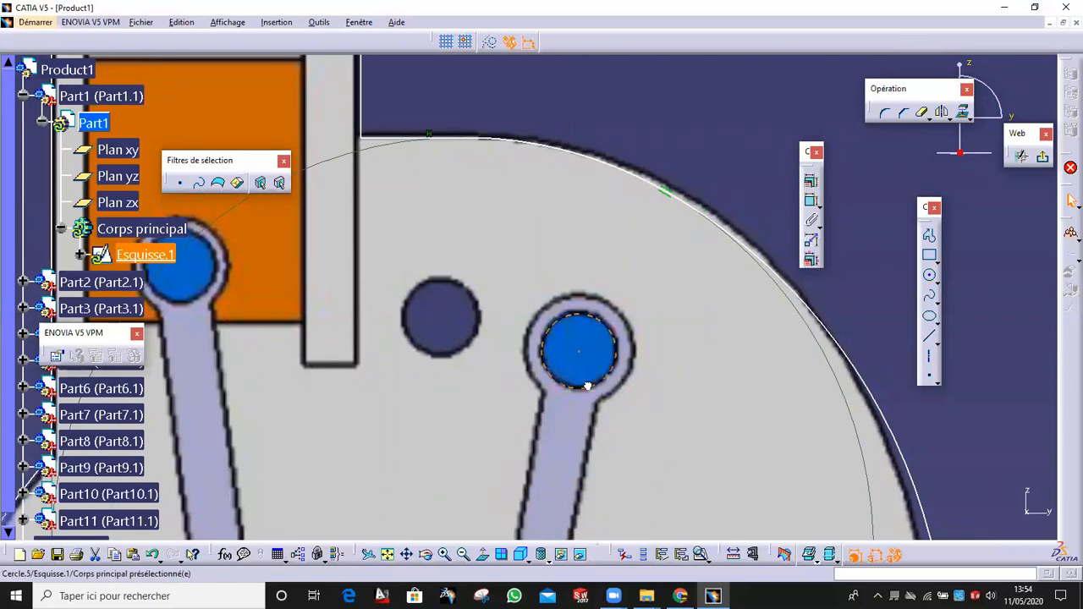
click(587, 386)
mouse_move(573, 483)
middle_down()
mouse_move(617, 350)
mouse_move(706, 211)
middle_up()
scroll(597, 363, up, 1)
middle_drag(465, 384, 500, 310)
scroll(501, 310, up, 2)
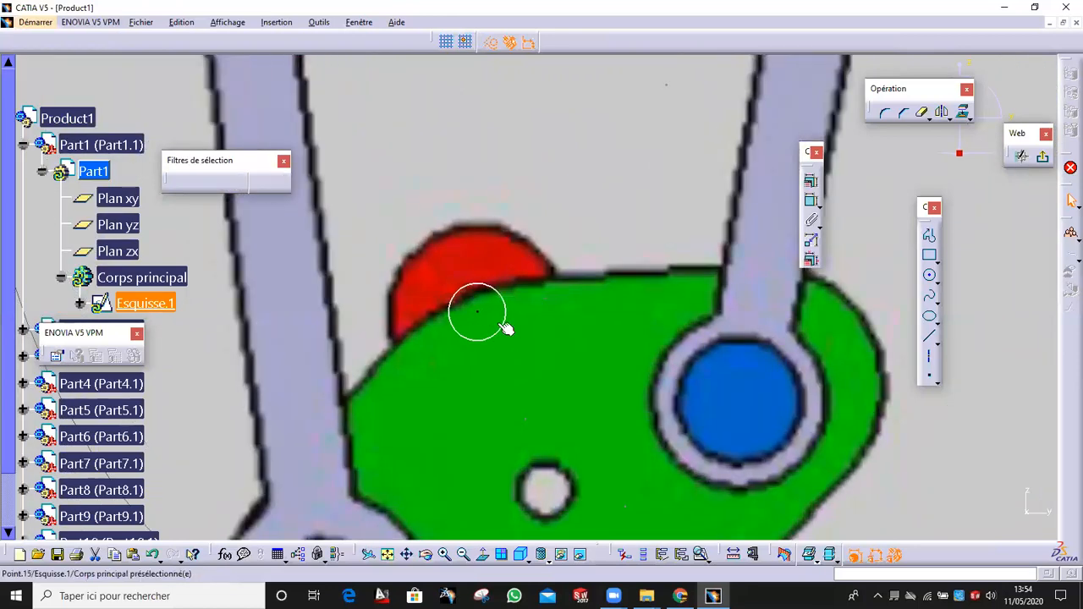
scroll(529, 330, down, 3)
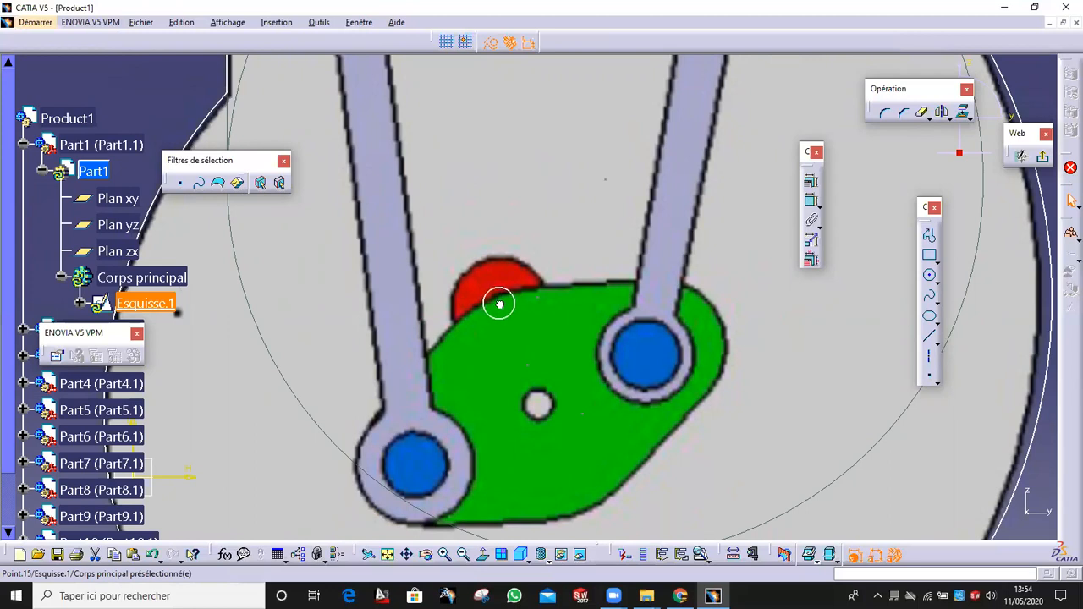
Step: Finish the housing sketch and extrude its profile to a length of 16 mm
click(1022, 155)
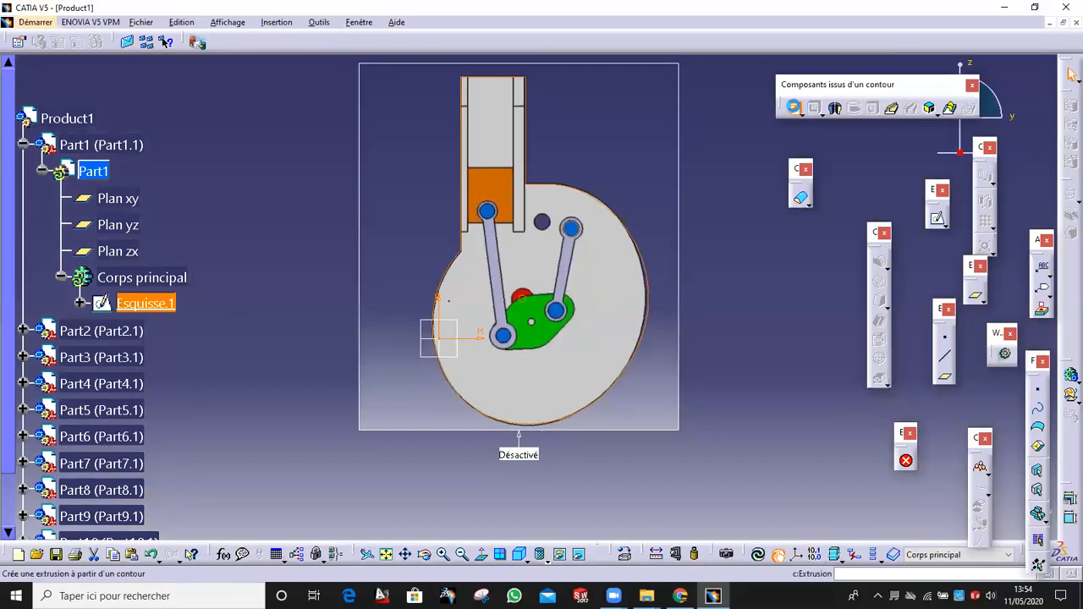
click(794, 107)
middle_drag(643, 281, 372, 296)
click(478, 262)
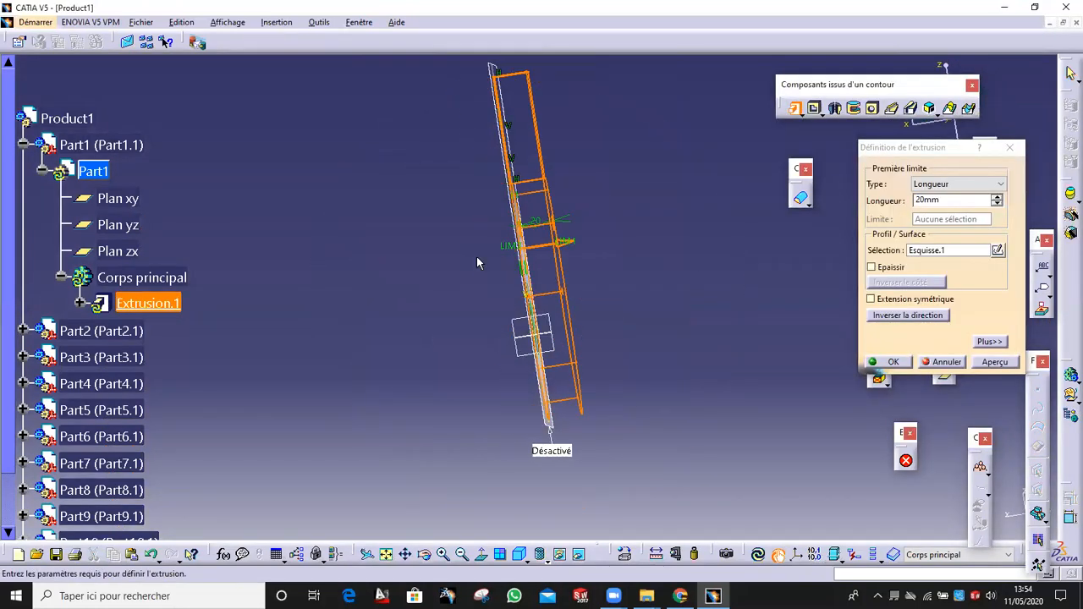
double_click(953, 200)
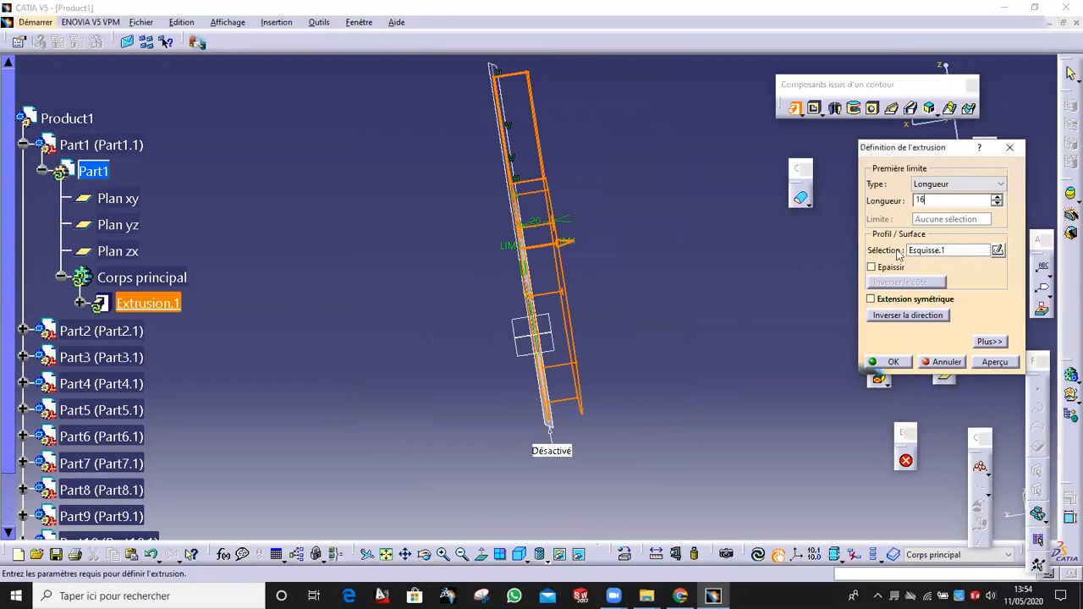
click(998, 363)
click(889, 362)
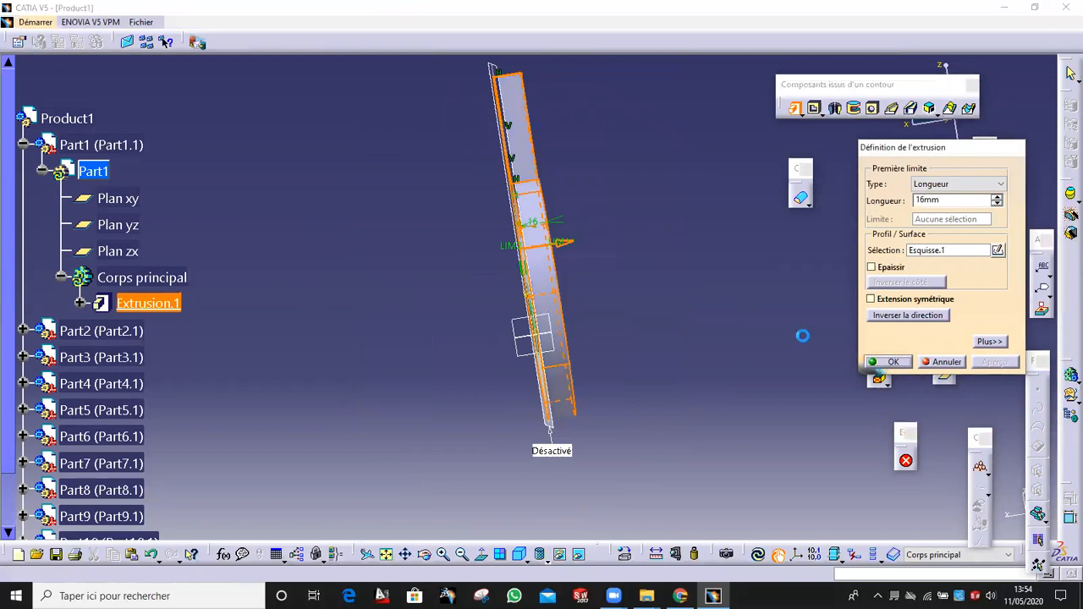
Step: In a new sketch on Part1, draw one tall narrow rectangle over each of the cylinder's two side walls in the reference image
middle_drag(541, 245, 629, 374)
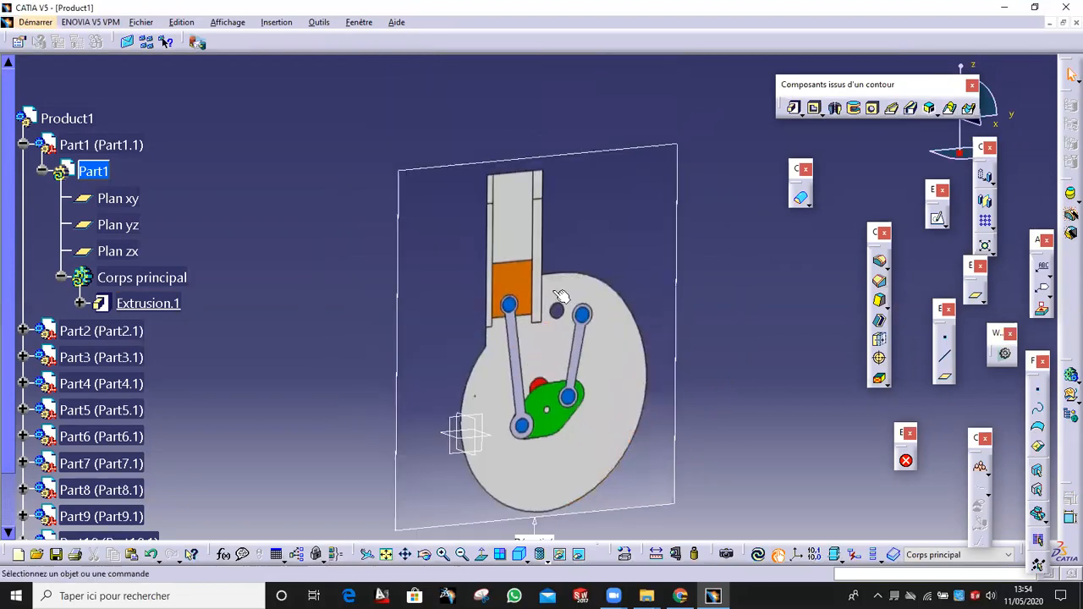
click(937, 219)
mouse_move(558, 345)
ctrl+middle_down()
mouse_move(612, 423)
mouse_move(626, 267)
ctrl+middle_up()
middle_drag(543, 437, 562, 402)
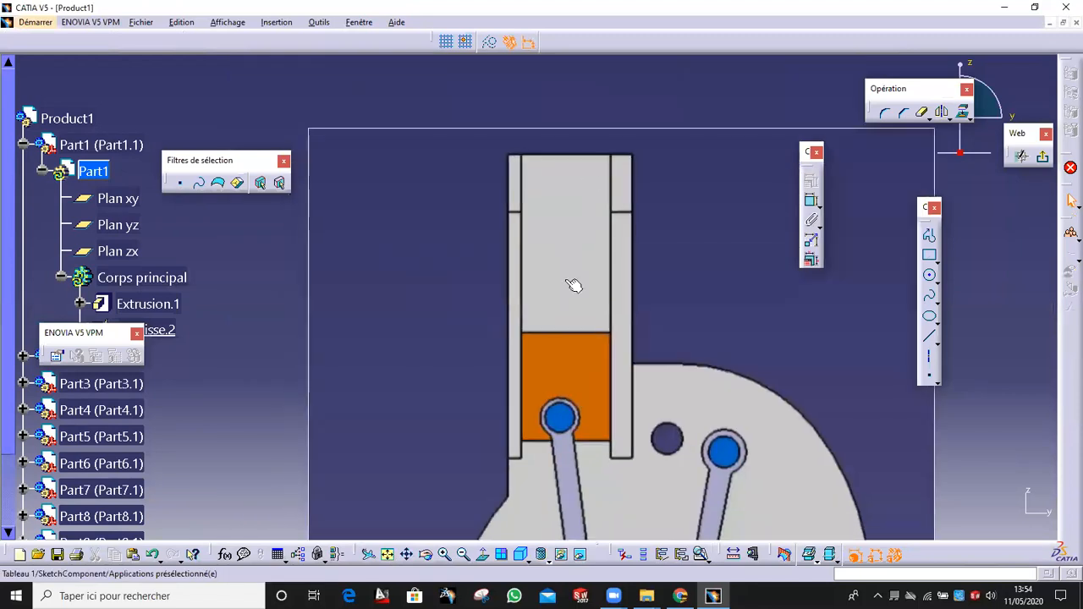
click(930, 257)
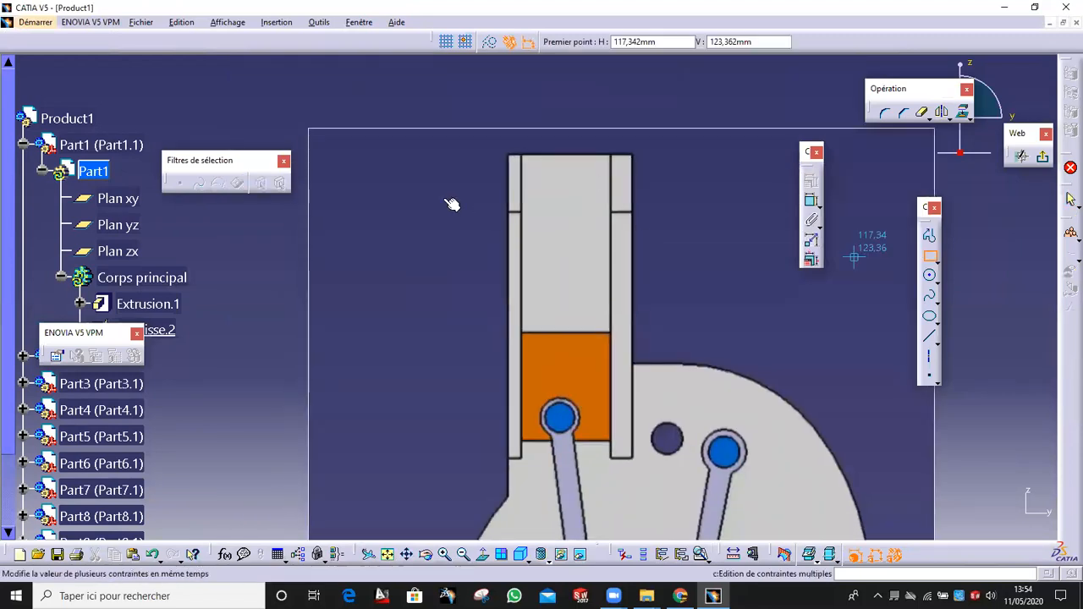
click(510, 156)
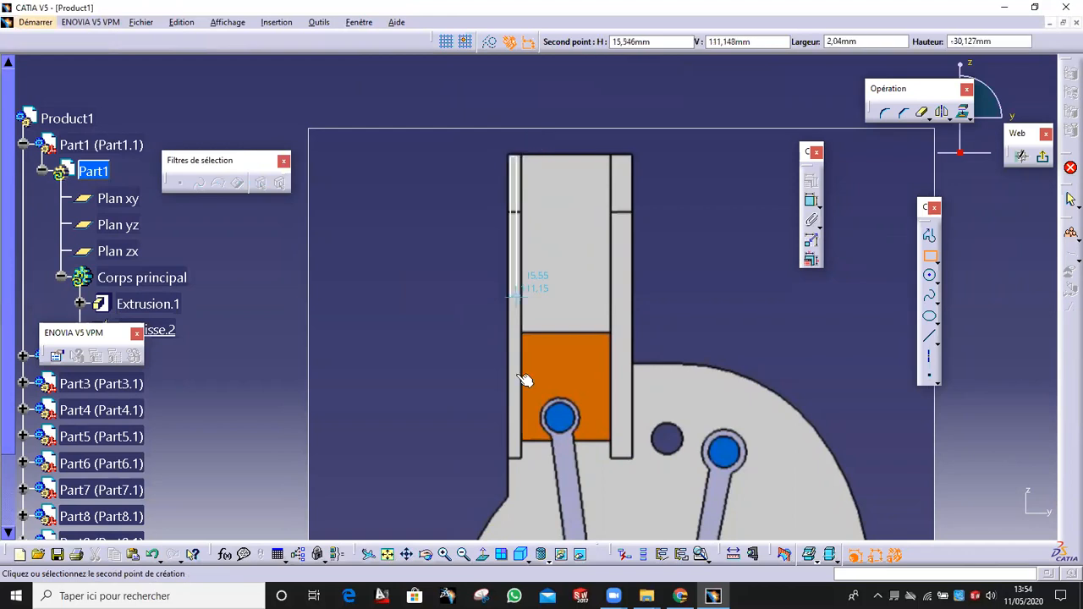
click(525, 440)
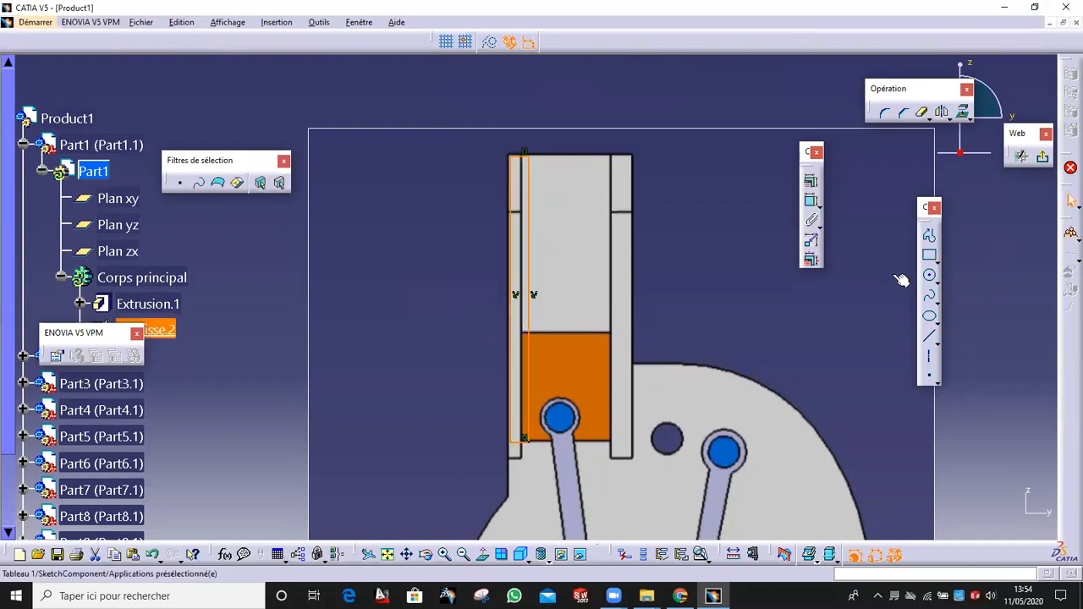
click(929, 254)
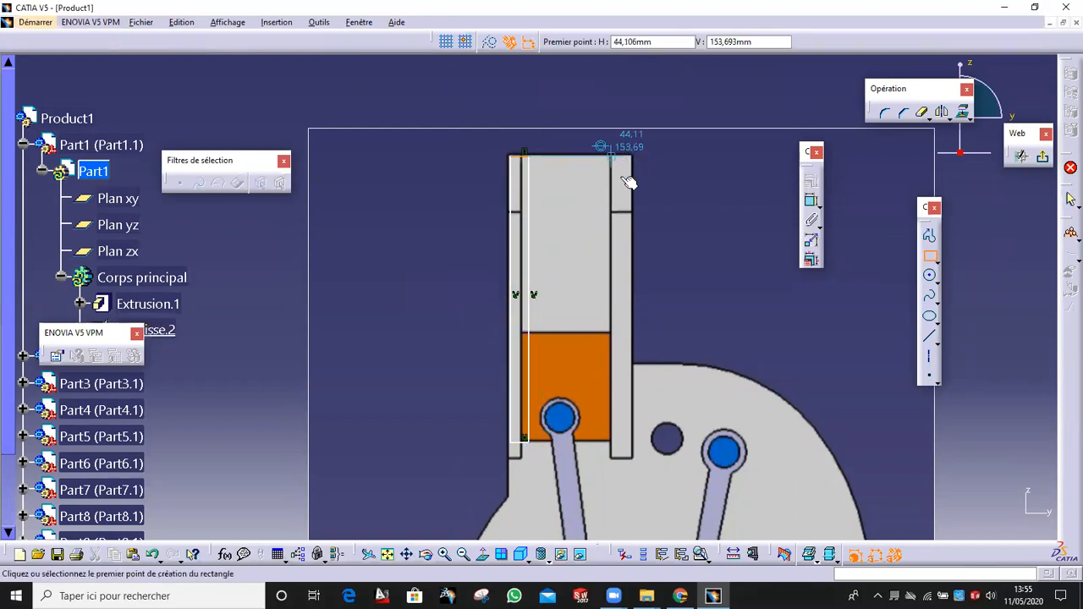
click(625, 179)
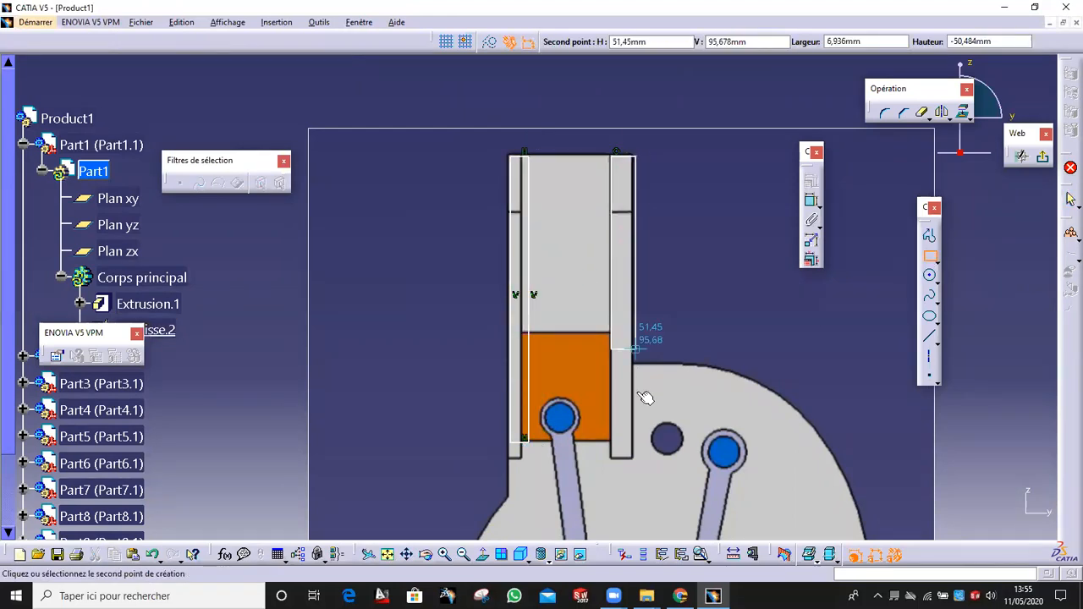
click(629, 457)
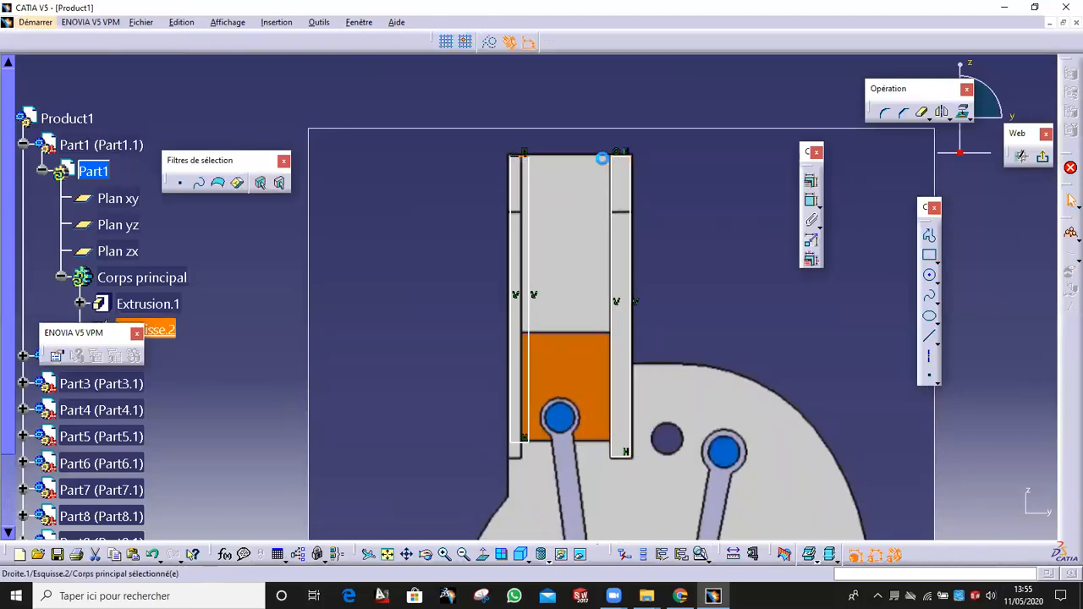
Step: Make the two wall rectangles' top edges coincident with each other, and likewise their bottom edges
click(812, 183)
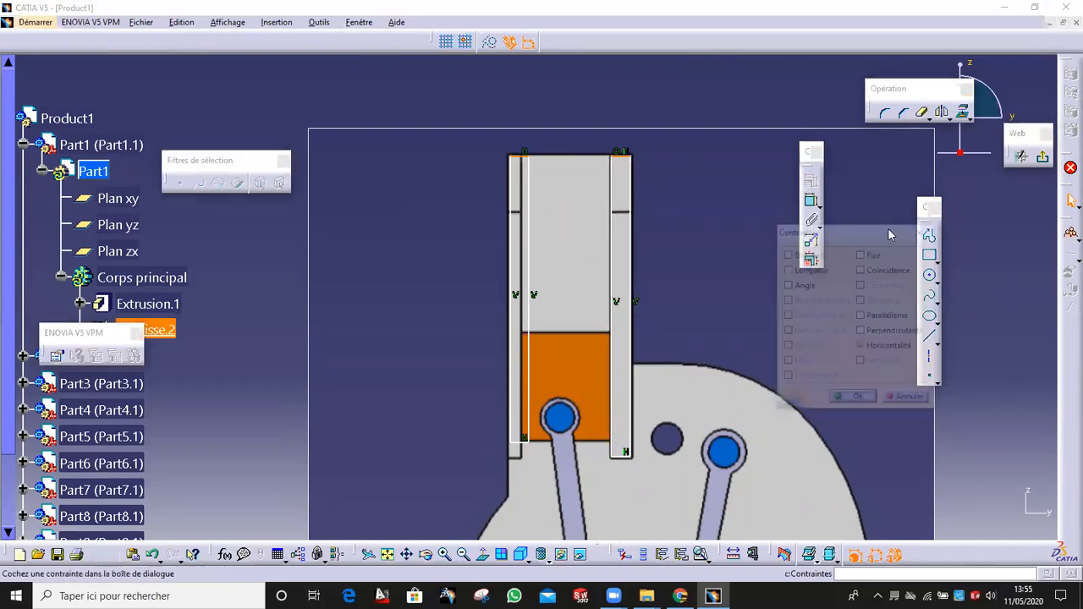
click(866, 399)
middle_drag(647, 497, 647, 401)
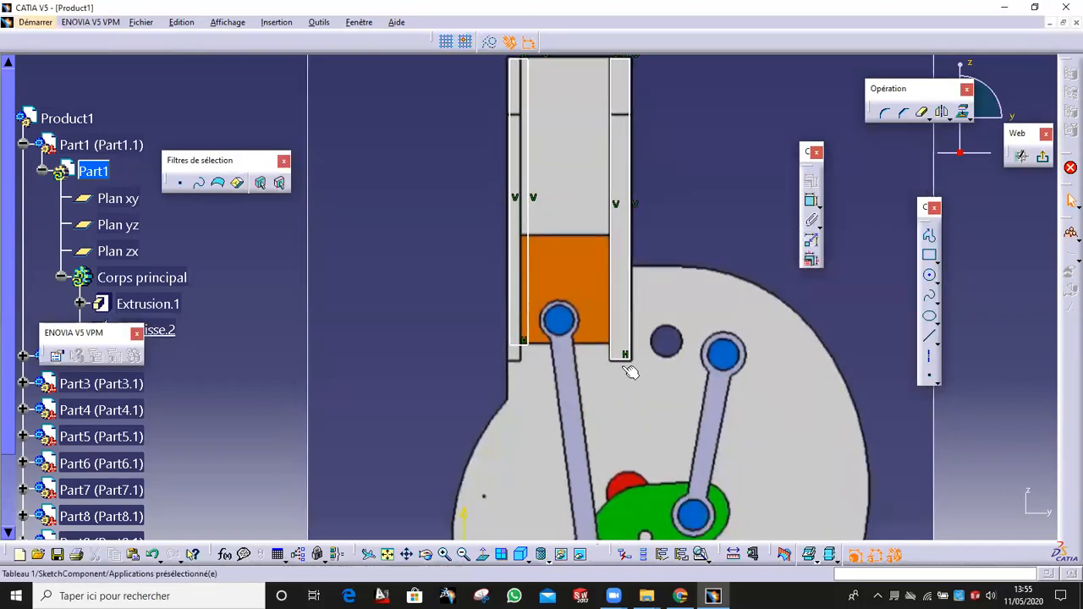
click(518, 343)
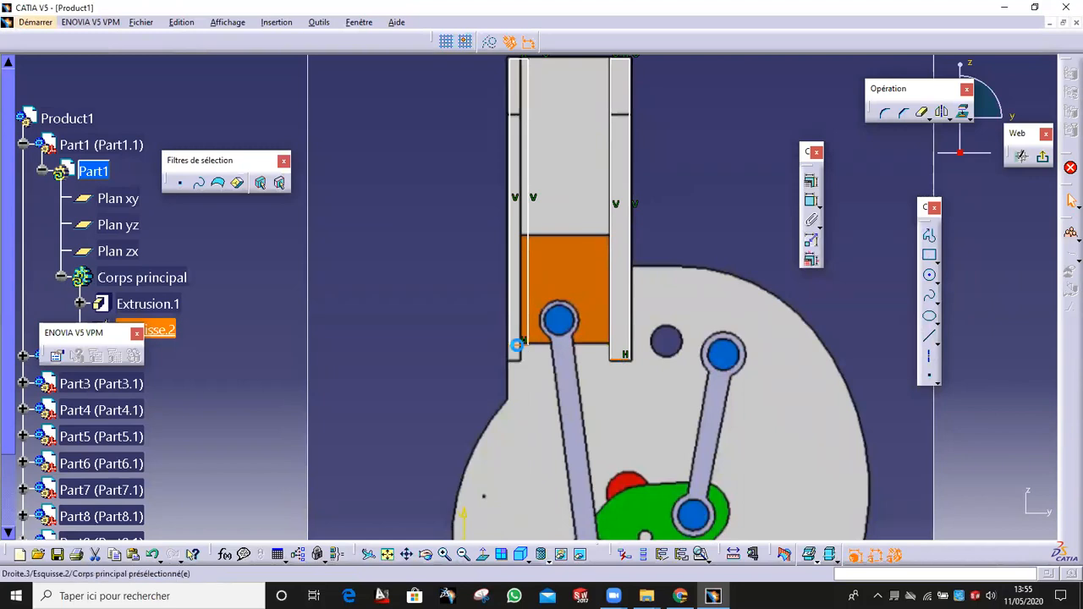
click(810, 183)
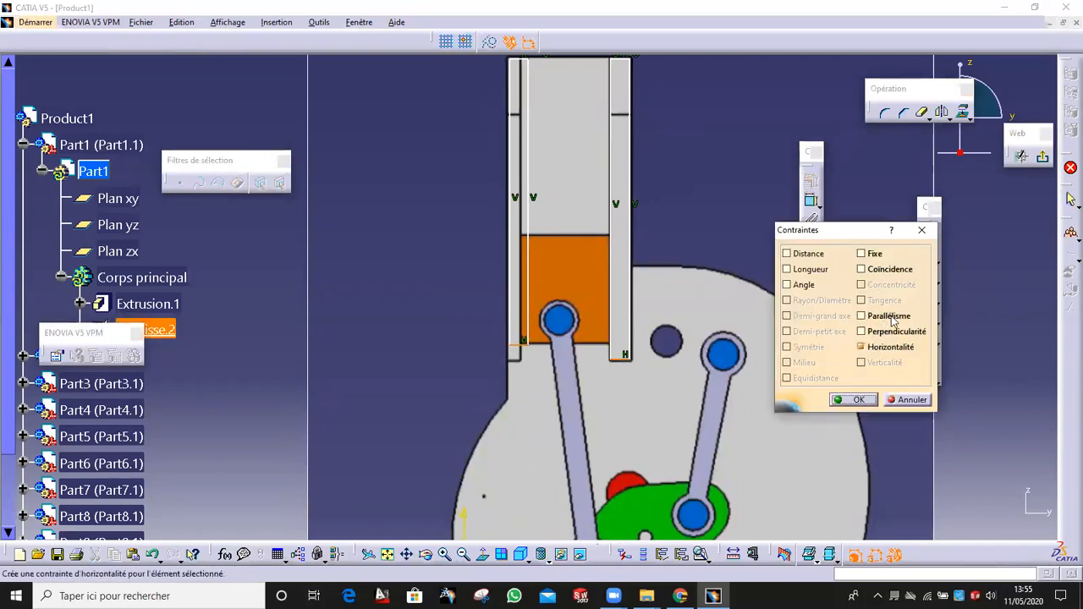
click(859, 401)
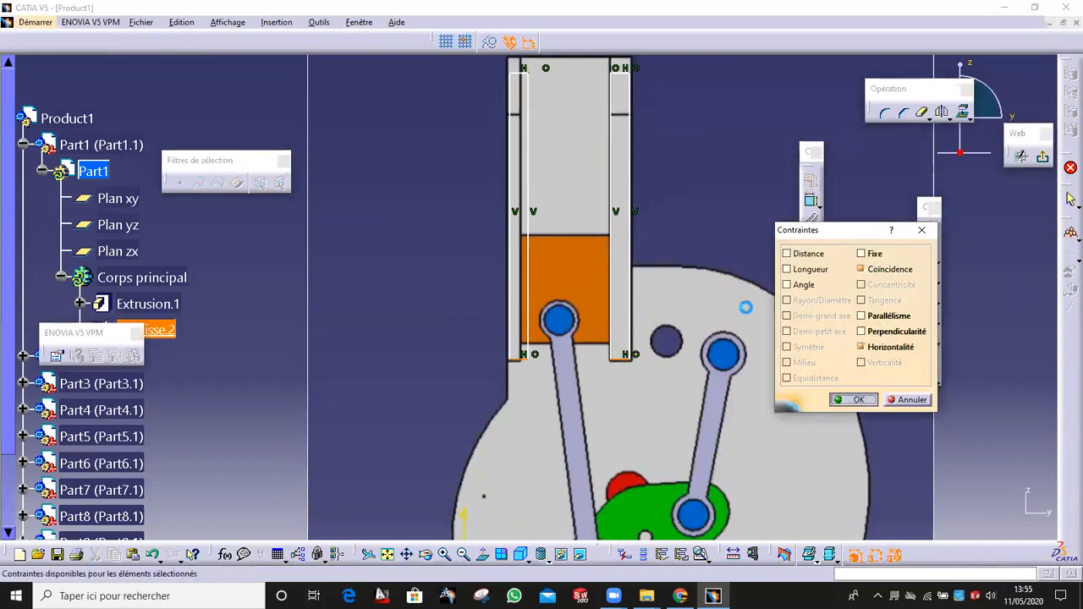
Step: Hide the reference image and make the left rectangle's top edge coincident with the top edge of the extruded housing
right_click(715, 197)
click(730, 234)
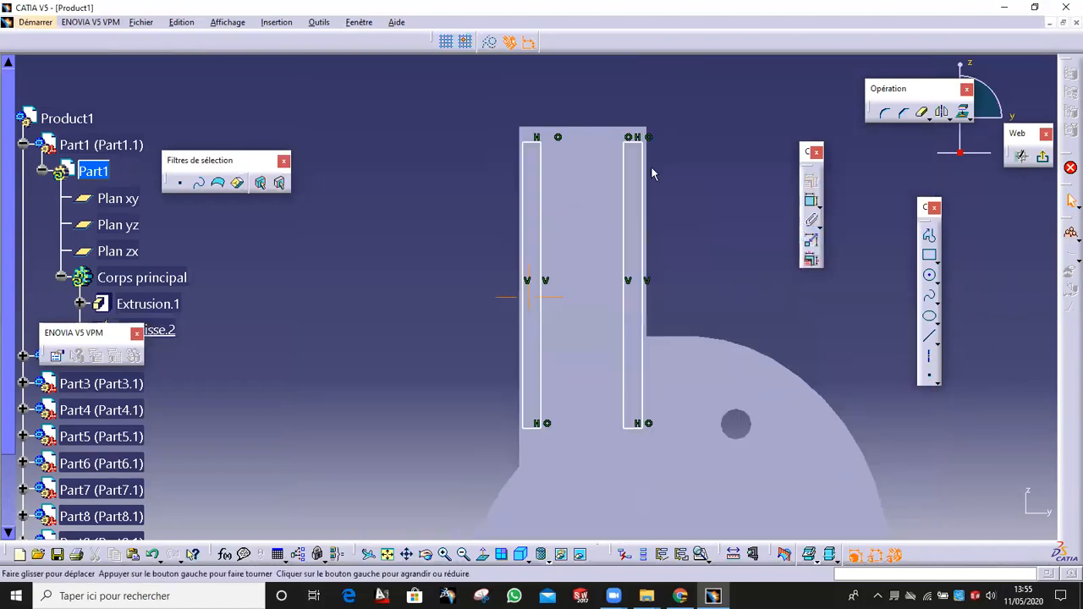
click(530, 143)
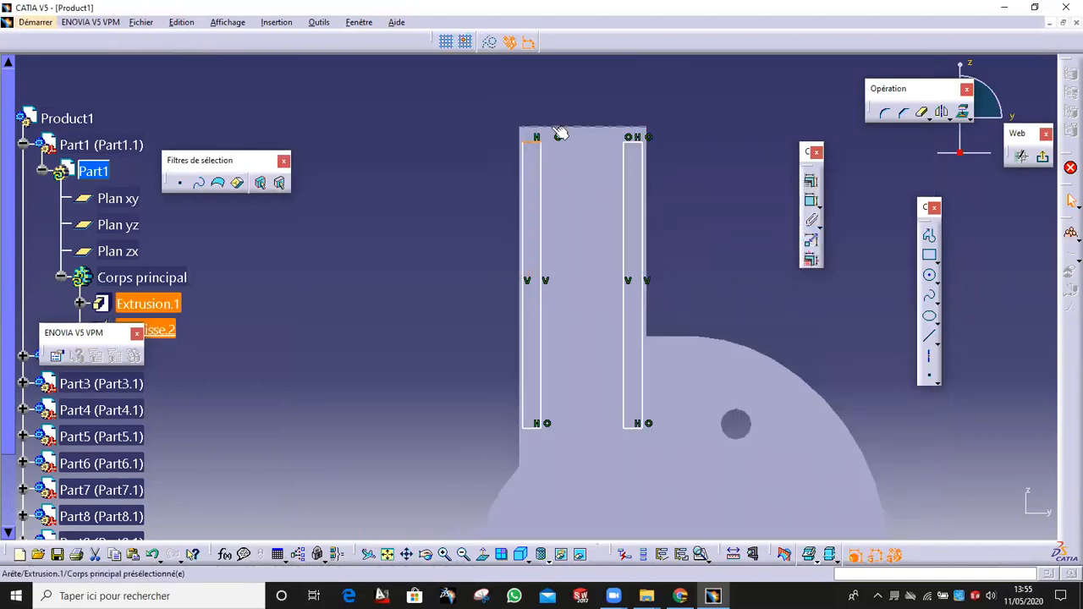
click(810, 183)
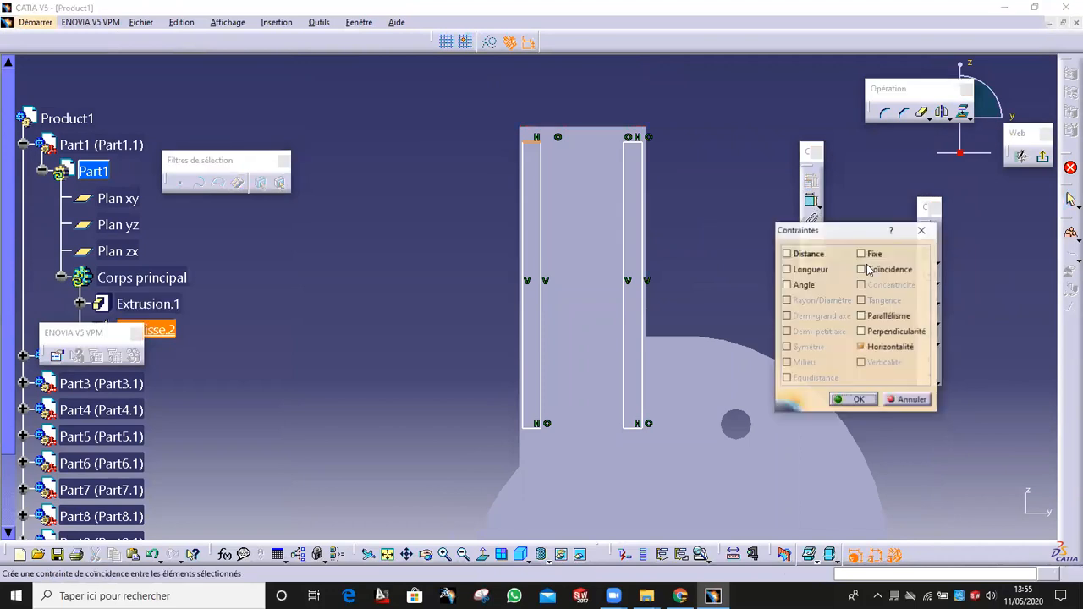
click(862, 404)
Step: Make the outer vertical edges of both rectangles coincident with the left and right sides of the extruded cylinder
click(522, 322)
ctrl+click(521, 331)
click(810, 180)
click(856, 399)
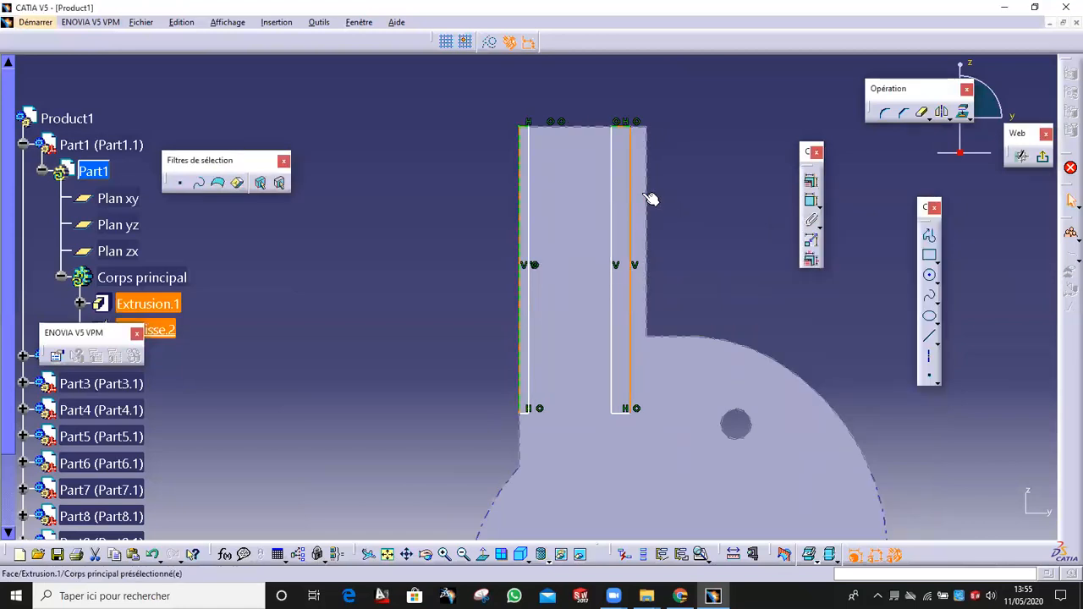
click(810, 180)
click(893, 269)
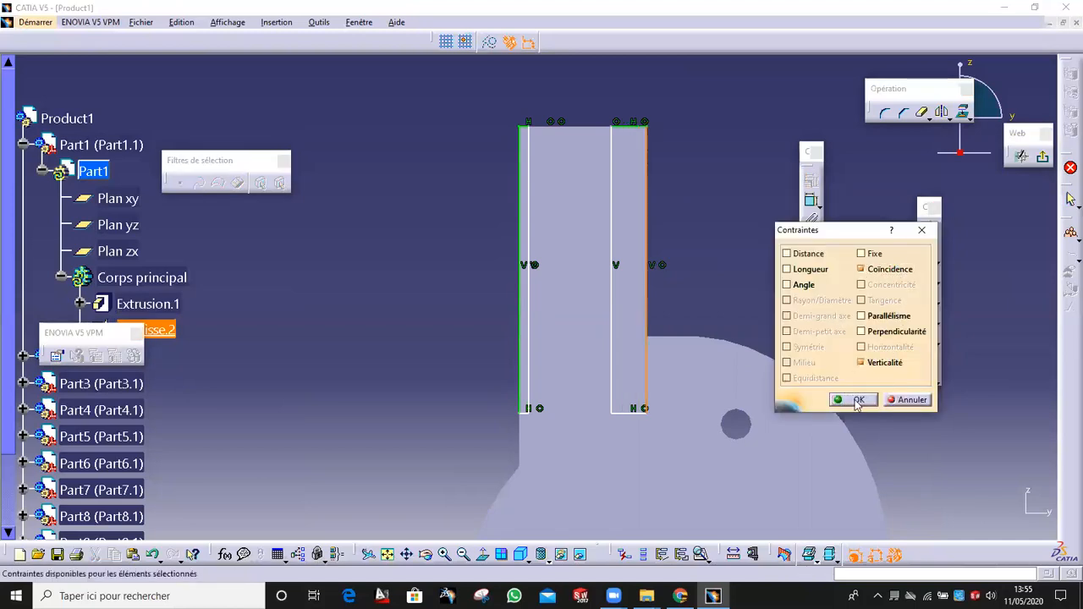
click(854, 399)
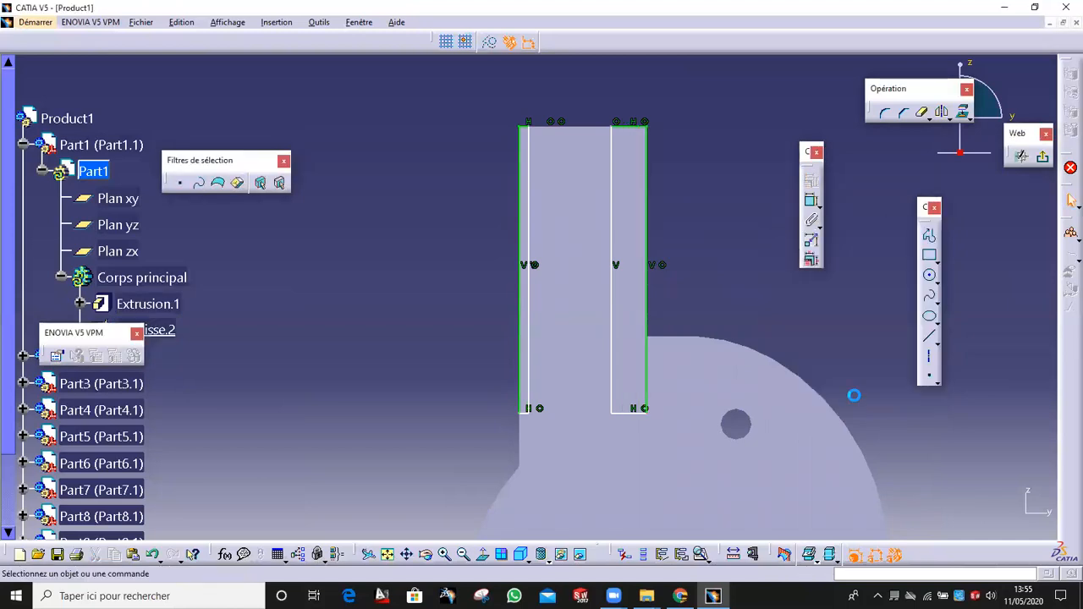
Step: Bring the hidden reference image back into the visible space
click(580, 556)
right_click(589, 254)
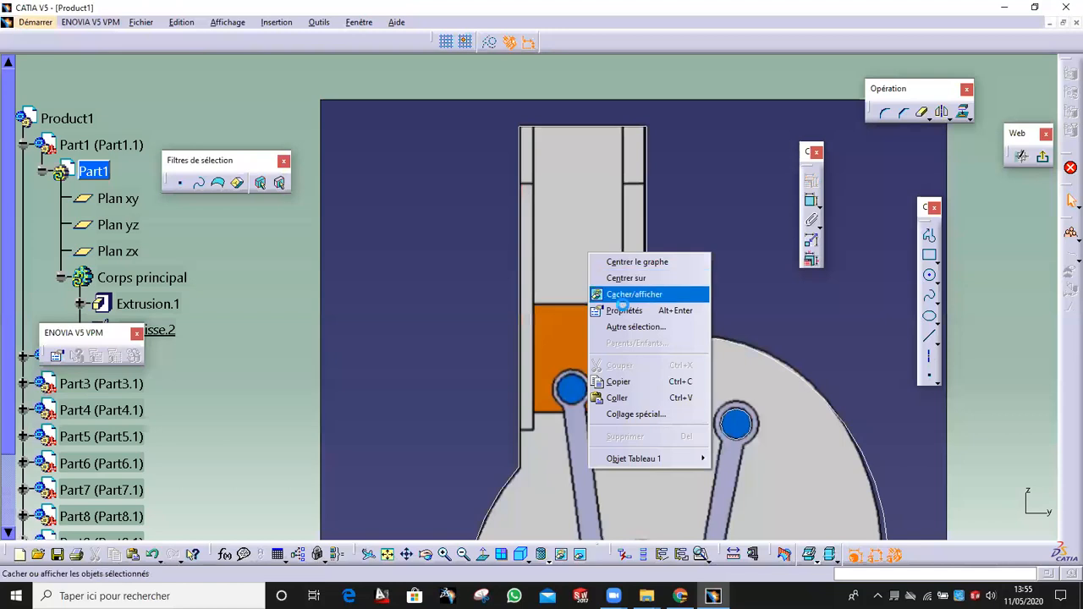
click(634, 293)
click(581, 555)
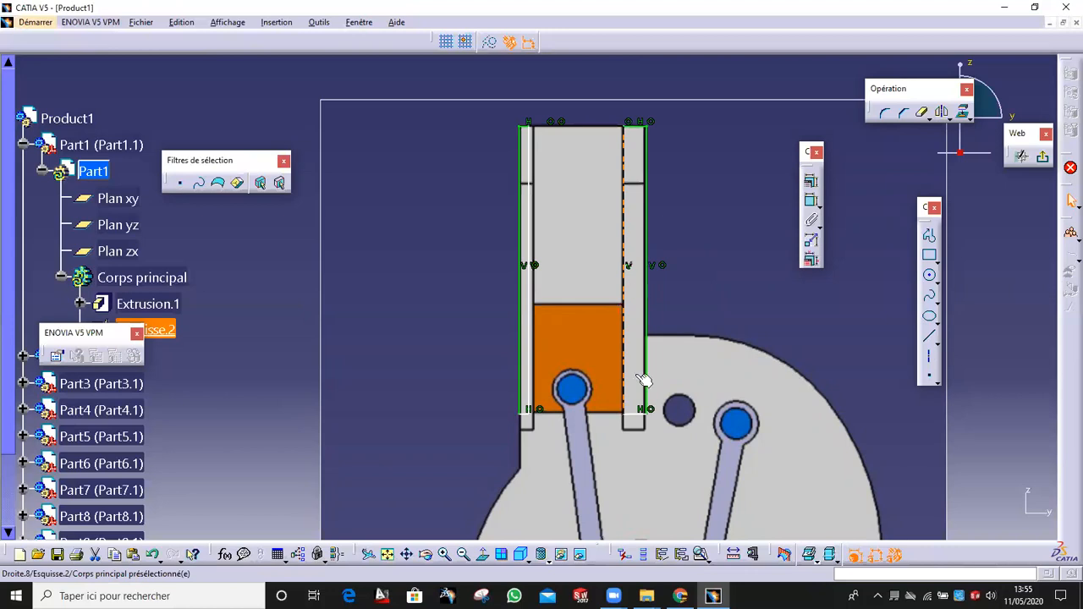
Step: Adjust the rectangles' bottom edges and inner vertical edges to match the cylinder walls in the reference image
drag(642, 412, 638, 429)
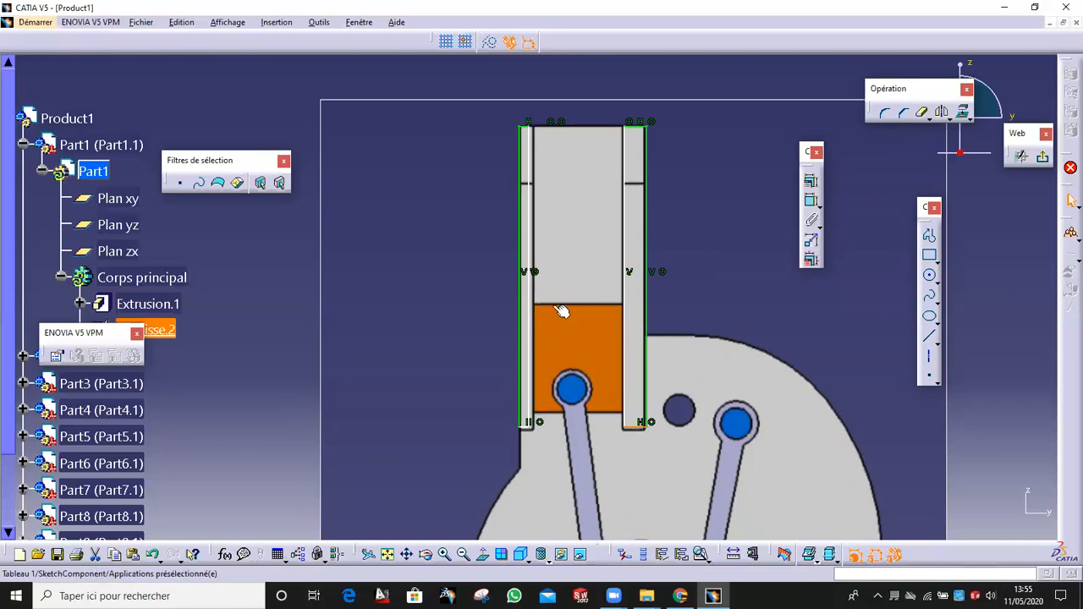
mouse_move(575, 292)
middle_down()
mouse_move(573, 234)
mouse_move(547, 212)
middle_up()
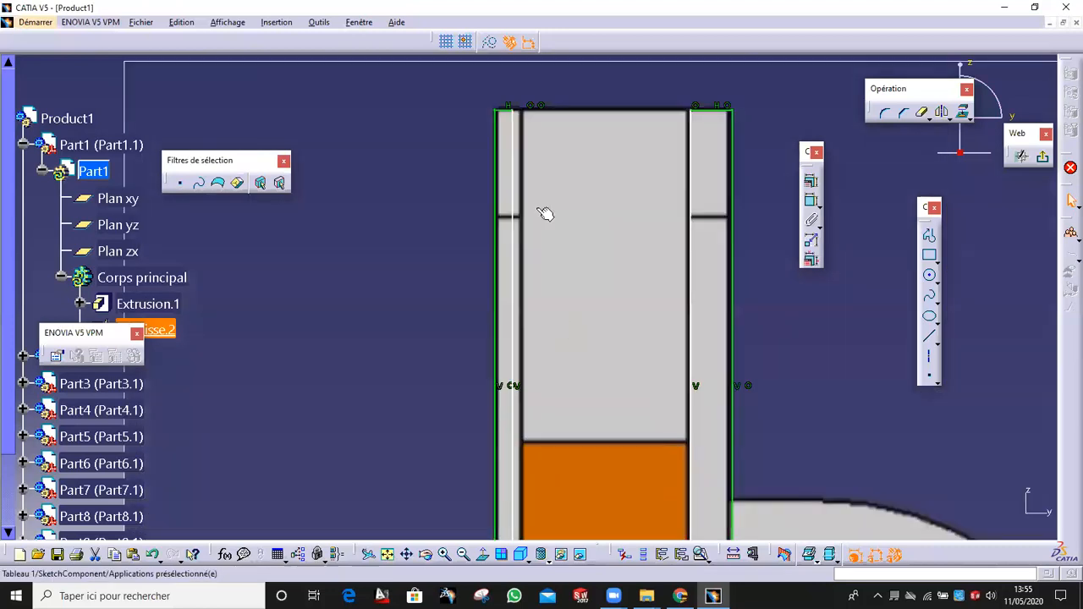
drag(519, 207, 522, 204)
click(695, 250)
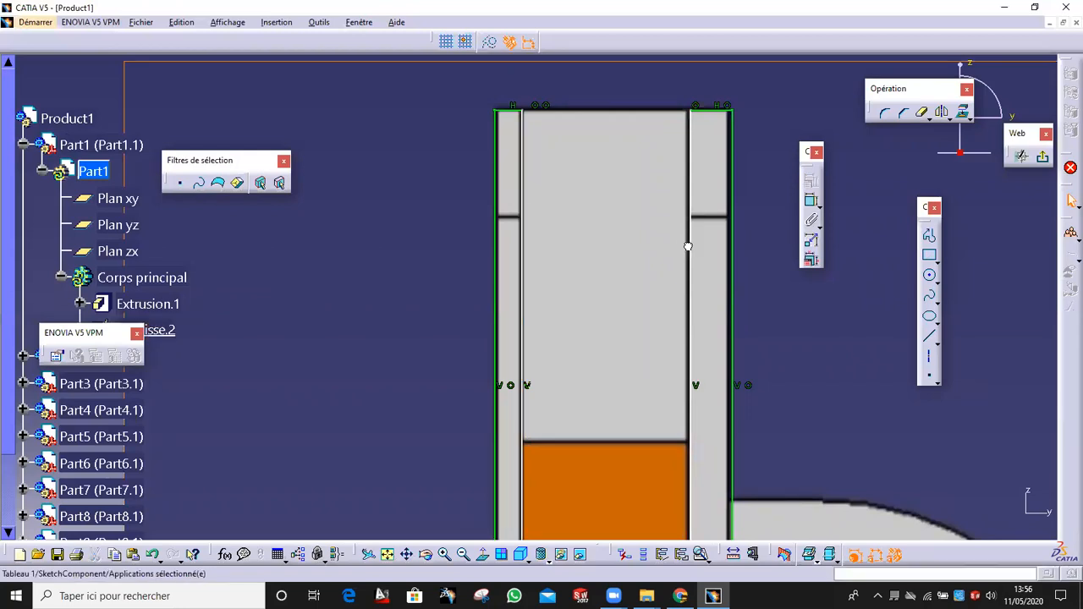
Step: Finish the wall sketch and extrude both rectangles to a length of 8 mm
ctrl+middle_drag(768, 187, 753, 302)
click(1042, 155)
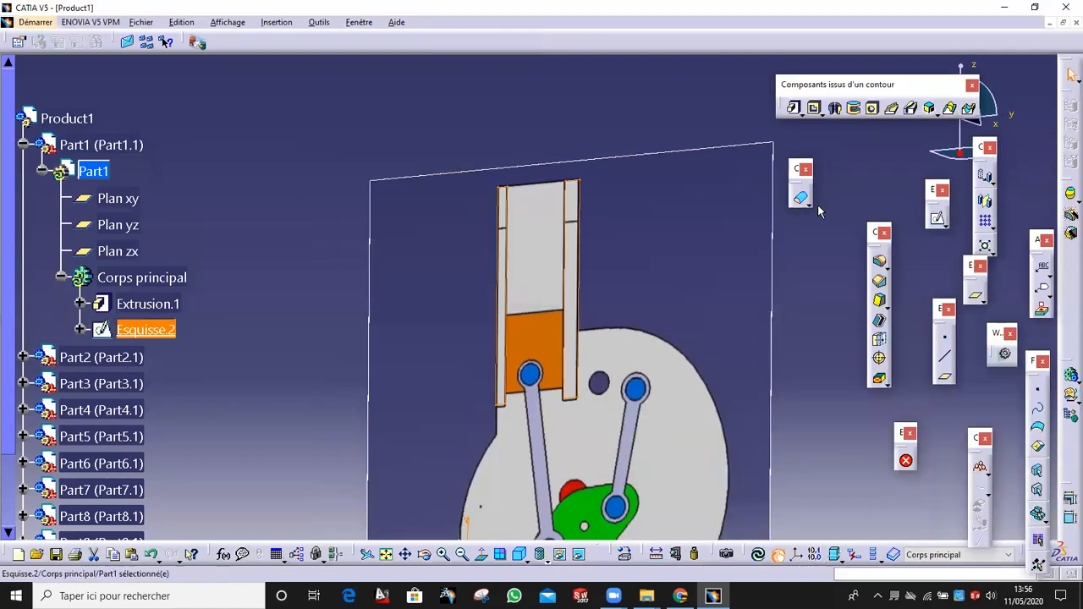
click(799, 112)
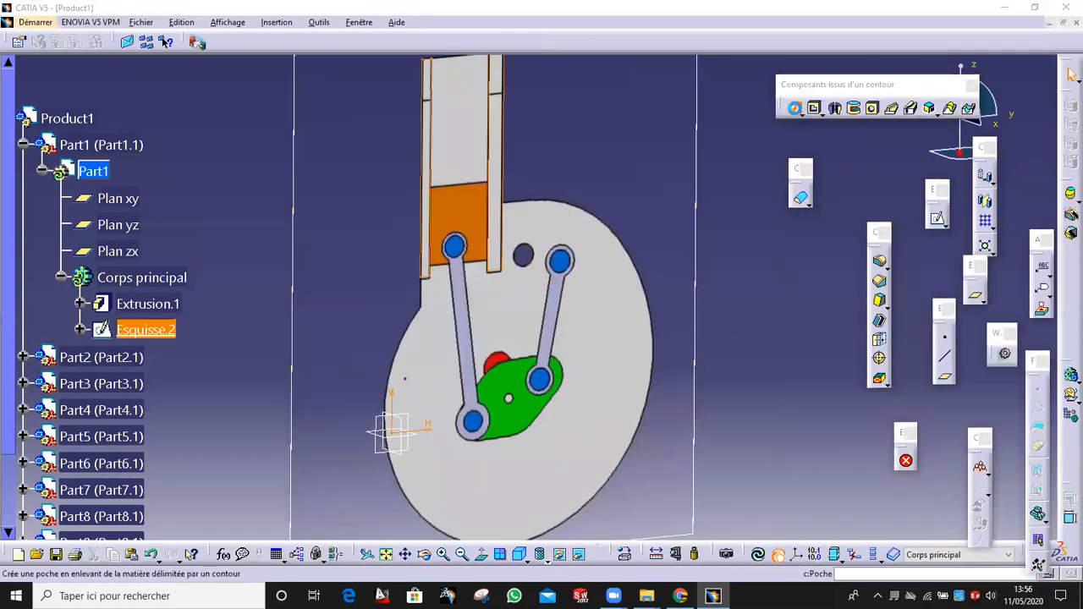
middle_drag(541, 274, 714, 227)
drag(948, 201, 850, 200)
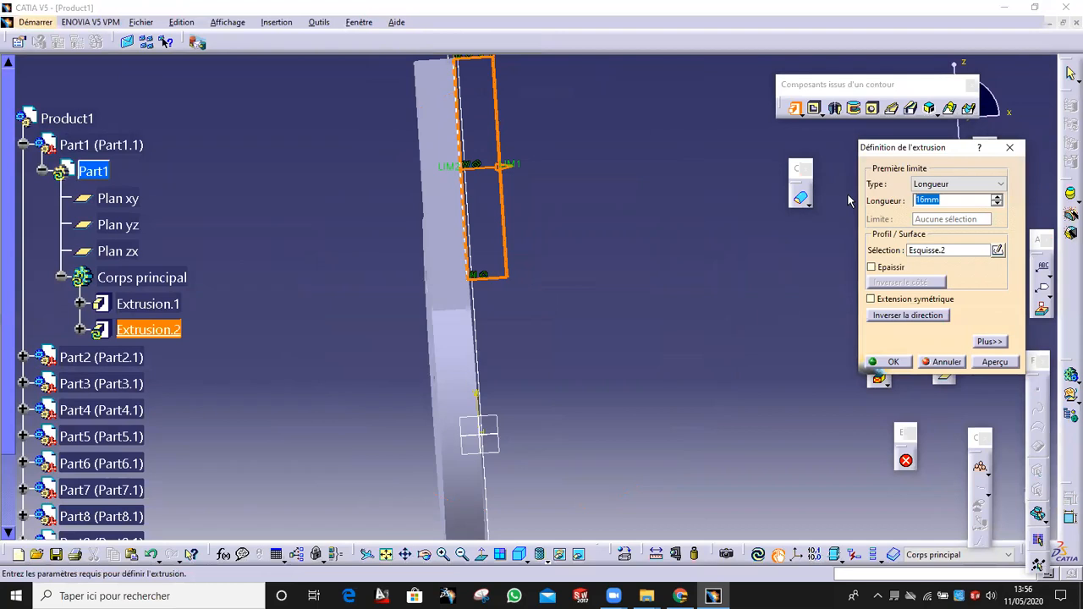
text(8mm)
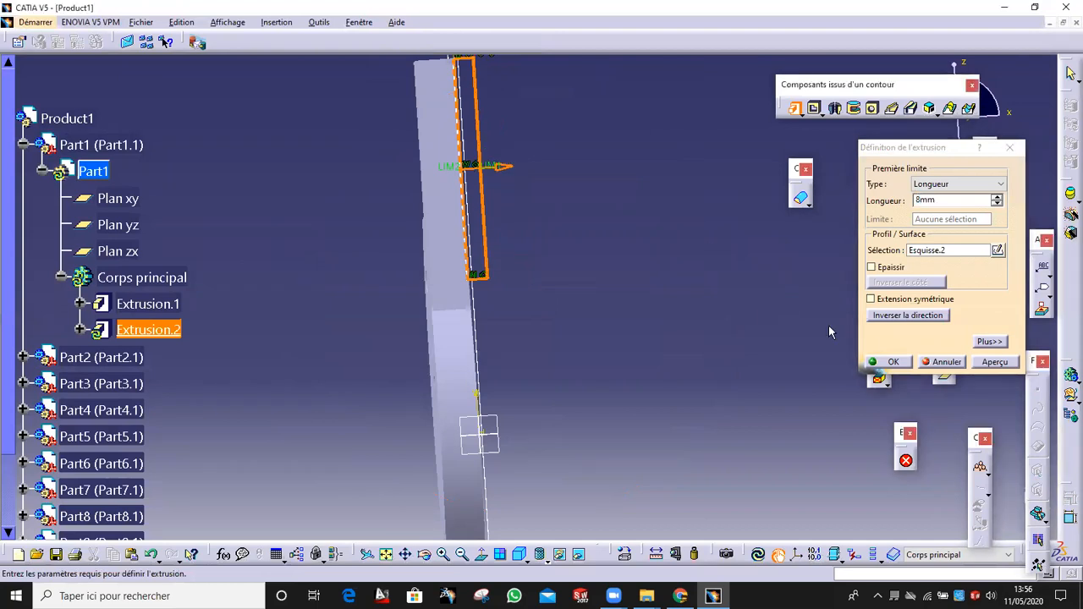
click(894, 363)
Step: Collapse Part1 in the assembly tree, expand Part2 and activate it for editing
middle_drag(644, 232, 510, 227)
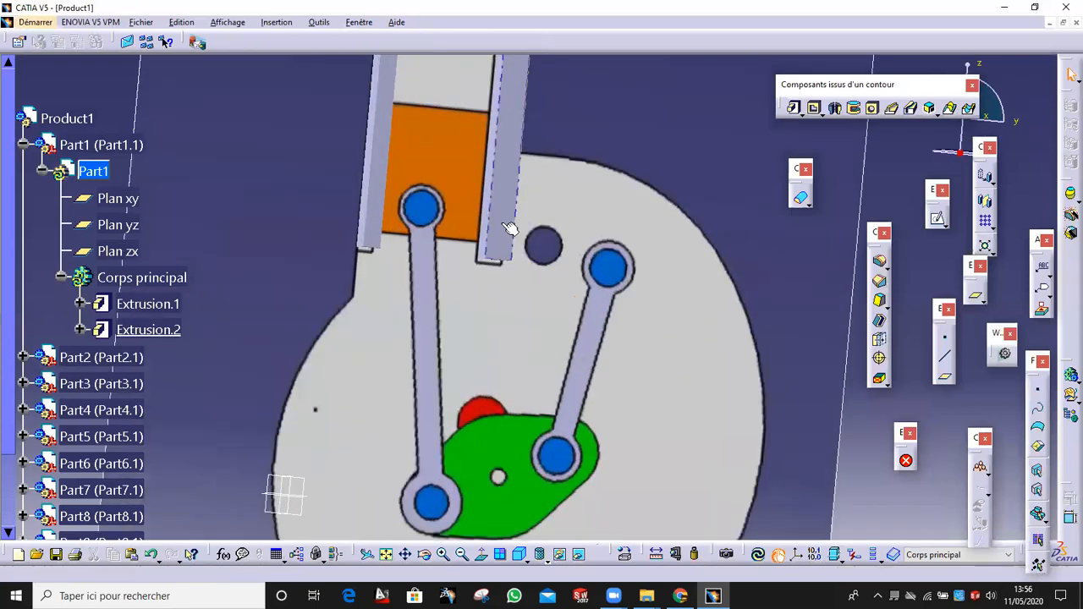
click(23, 145)
click(10, 171)
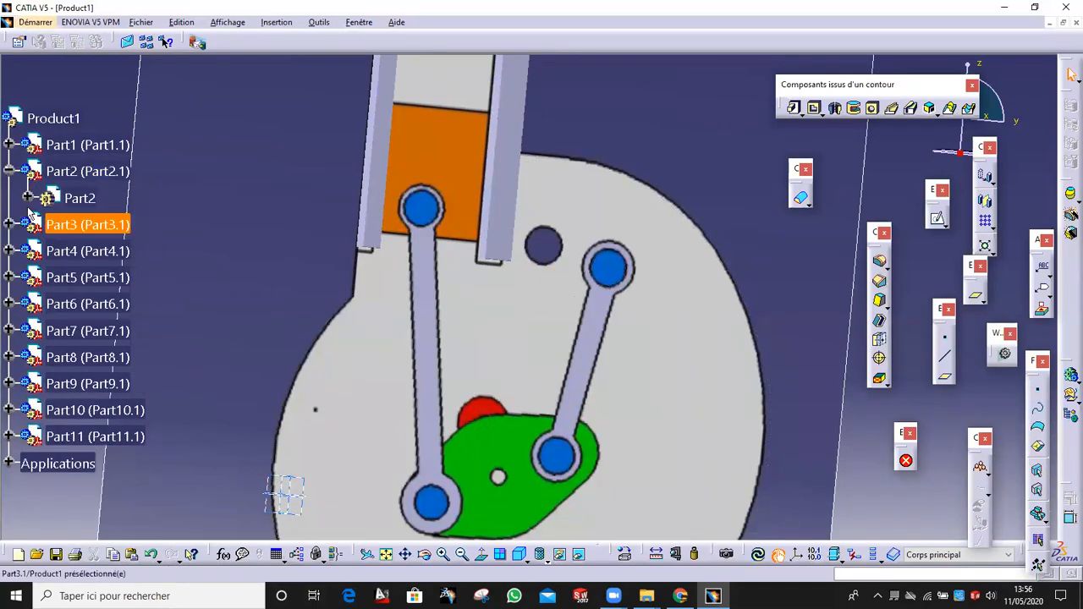
click(28, 198)
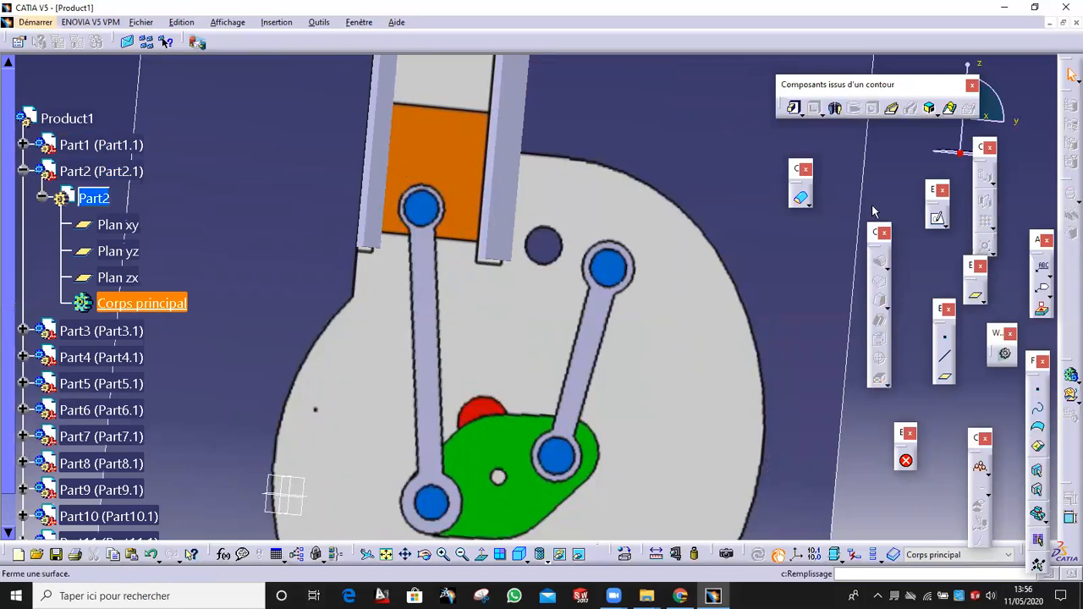
click(938, 217)
mouse_move(464, 320)
middle_down()
mouse_move(466, 294)
mouse_move(511, 326)
mouse_move(558, 250)
middle_up()
middle_drag(399, 388, 389, 356)
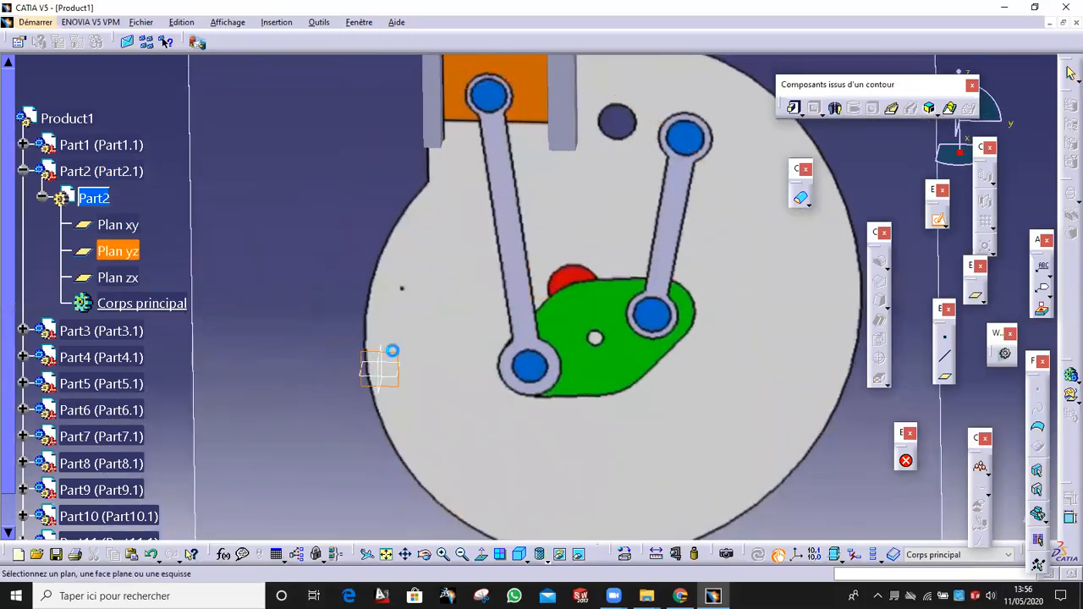
click(392, 351)
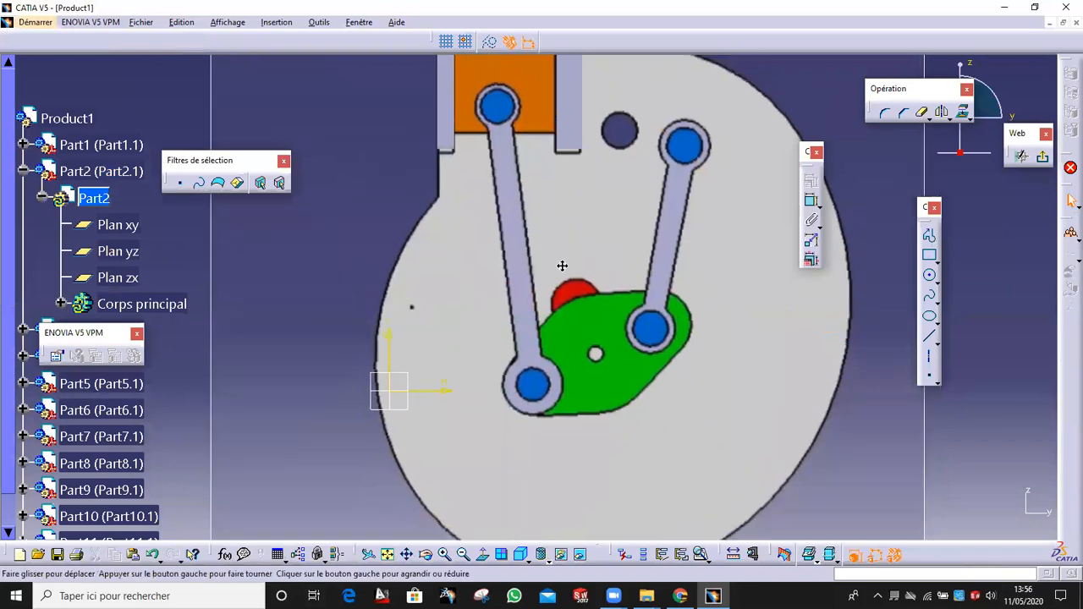
click(1044, 158)
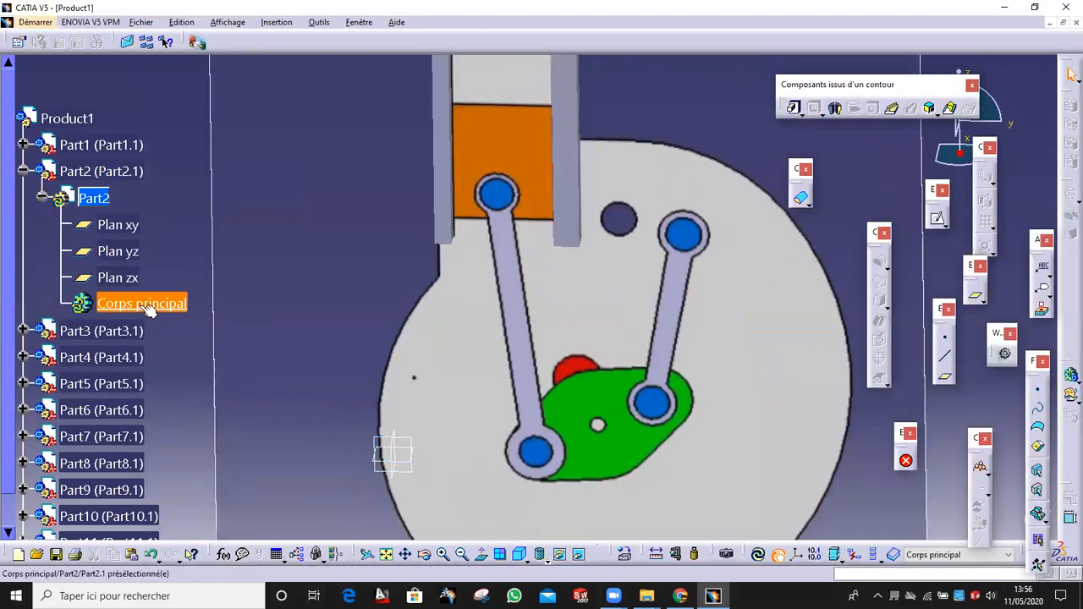
Step: Sketch on the cylinder wall's front face and draw a rectangle about 24 by 32 mm over the orange piston
mouse_move(563, 302)
middle_down()
mouse_move(725, 299)
mouse_move(847, 246)
middle_up()
click(937, 219)
click(572, 127)
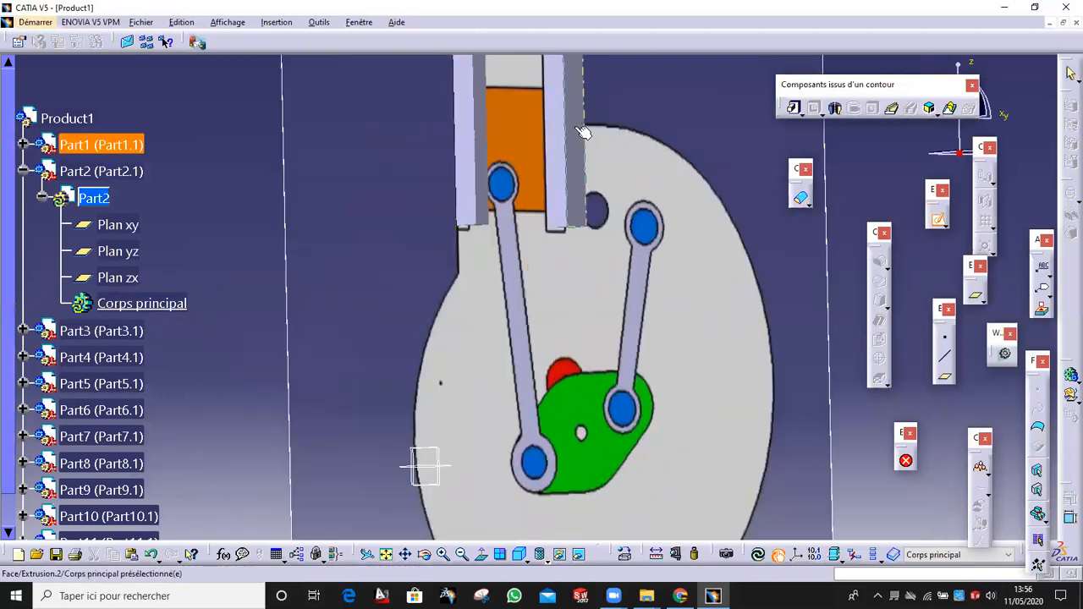
mouse_move(630, 84)
middle_down()
mouse_move(642, 199)
mouse_move(703, 343)
mouse_move(702, 184)
middle_up()
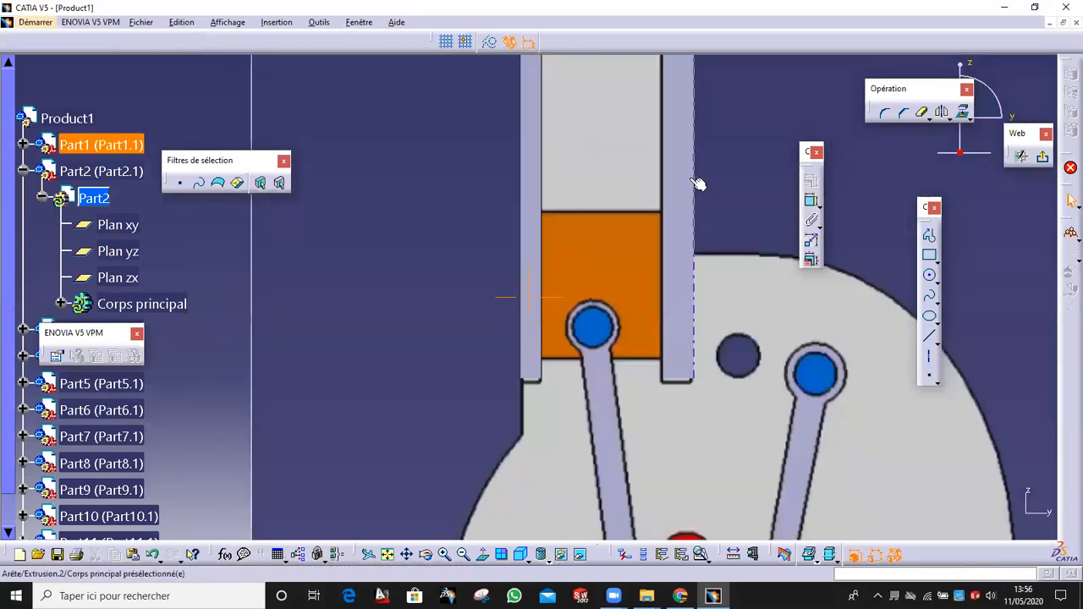
click(929, 256)
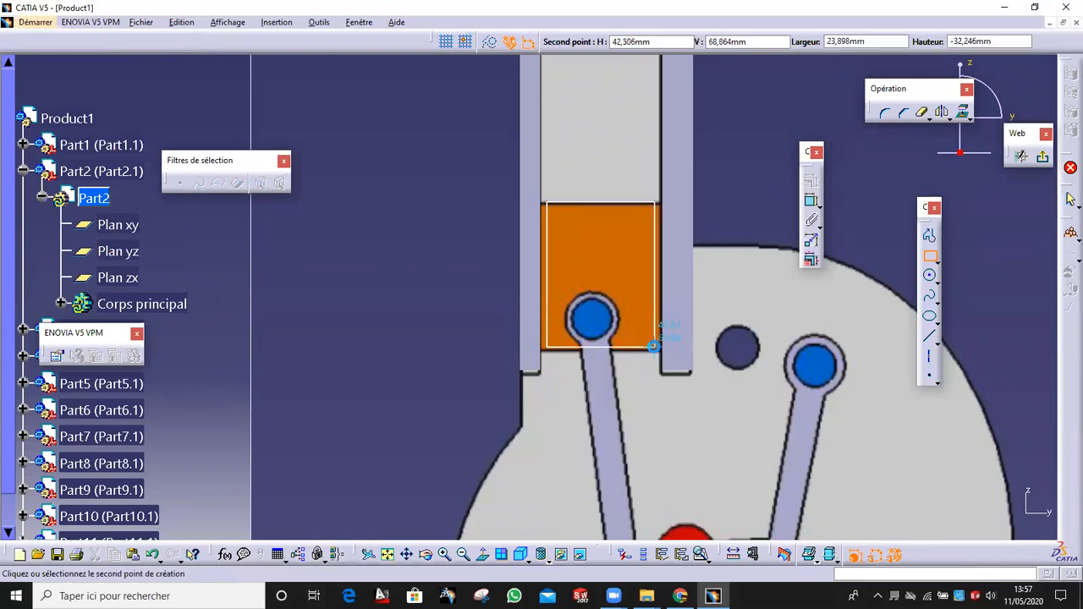
click(655, 347)
Step: Make the rectangle's vertical sides coincident with the cylinder walls' inner edges and align its horizontal edges with the piston image
click(663, 230)
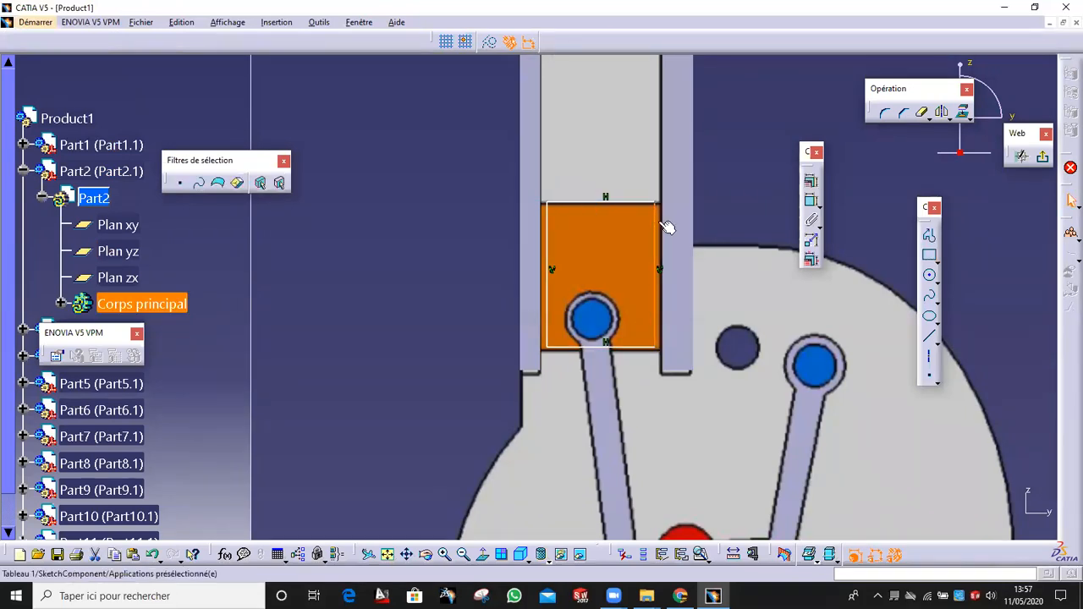
click(811, 180)
click(857, 400)
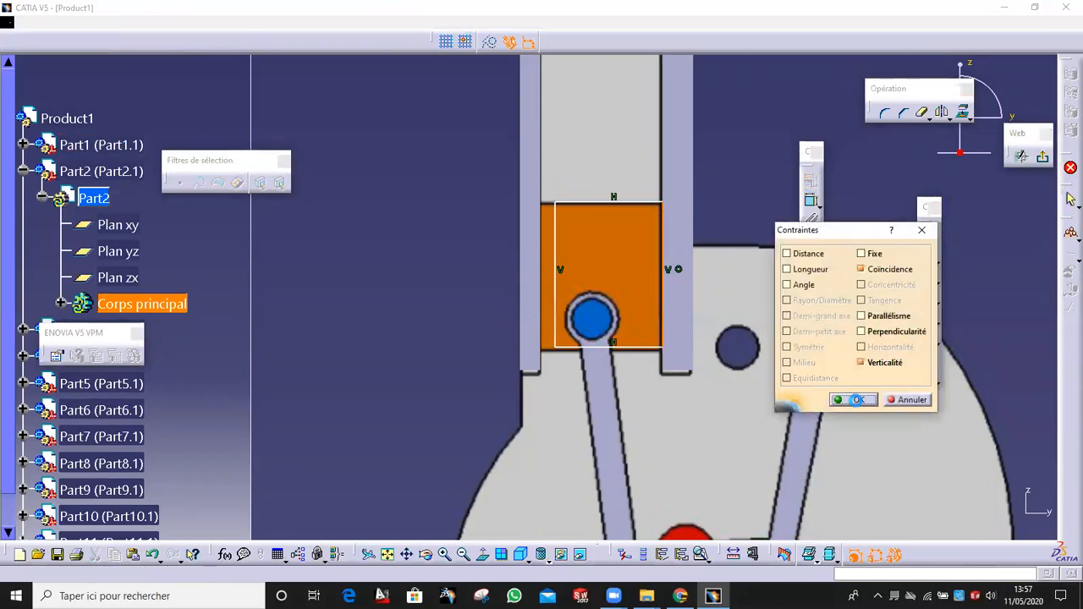
click(543, 157)
click(810, 180)
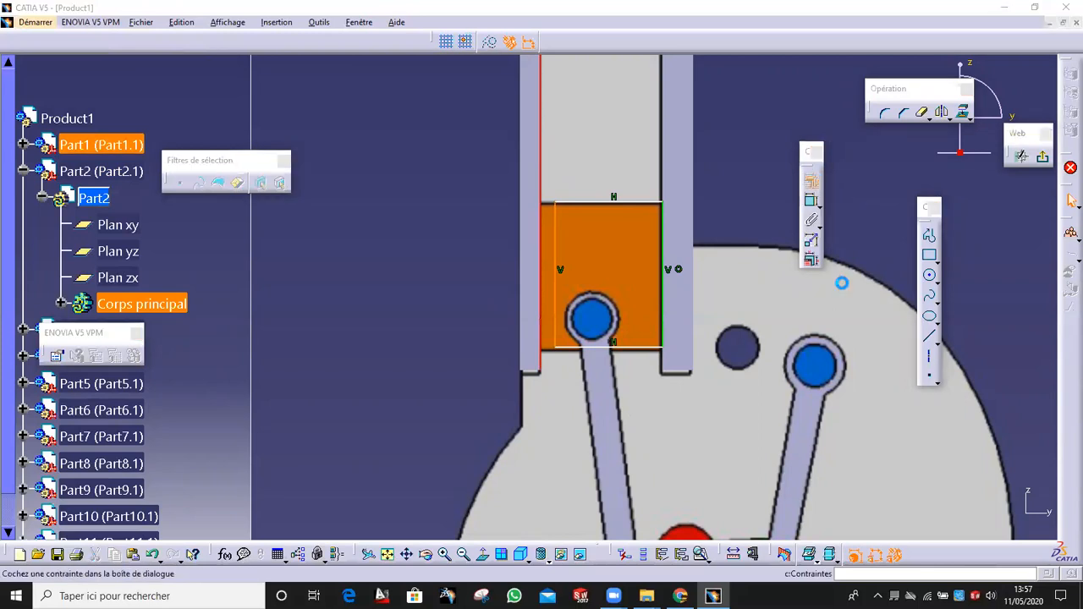
click(862, 401)
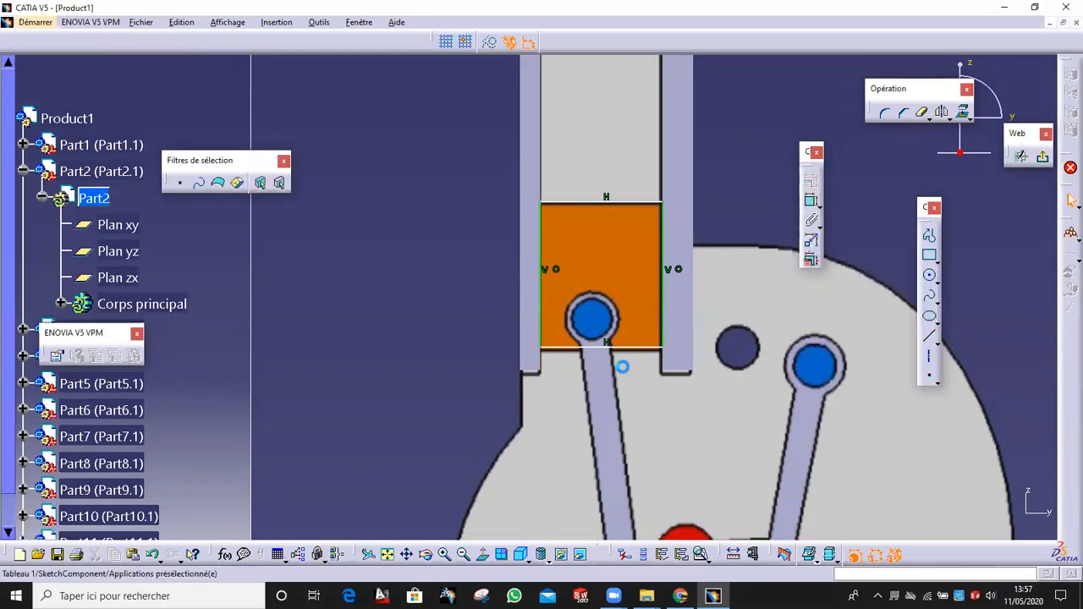
drag(645, 350, 636, 353)
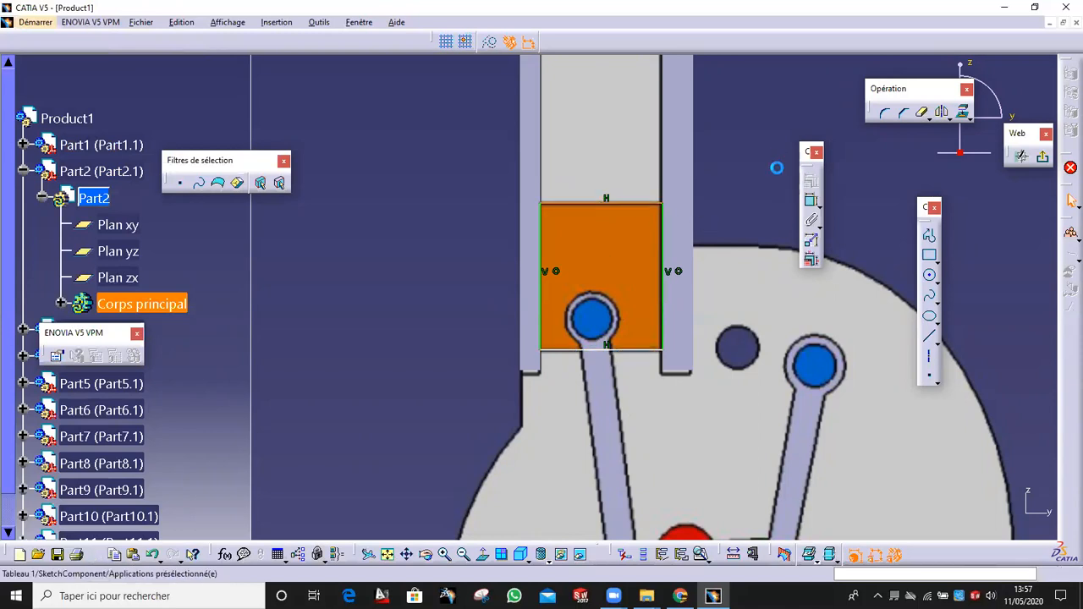
Step: Draw a circle over the blue pin in the piston, centred at about H 28.4 mm, V 75.35 mm
scroll(649, 296, up, 5)
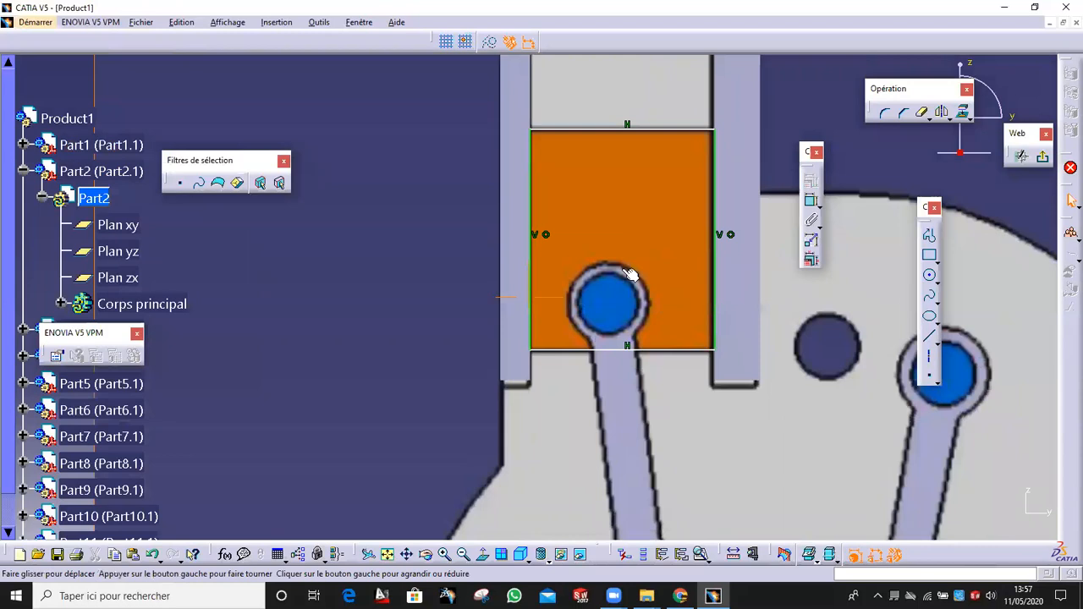
click(930, 274)
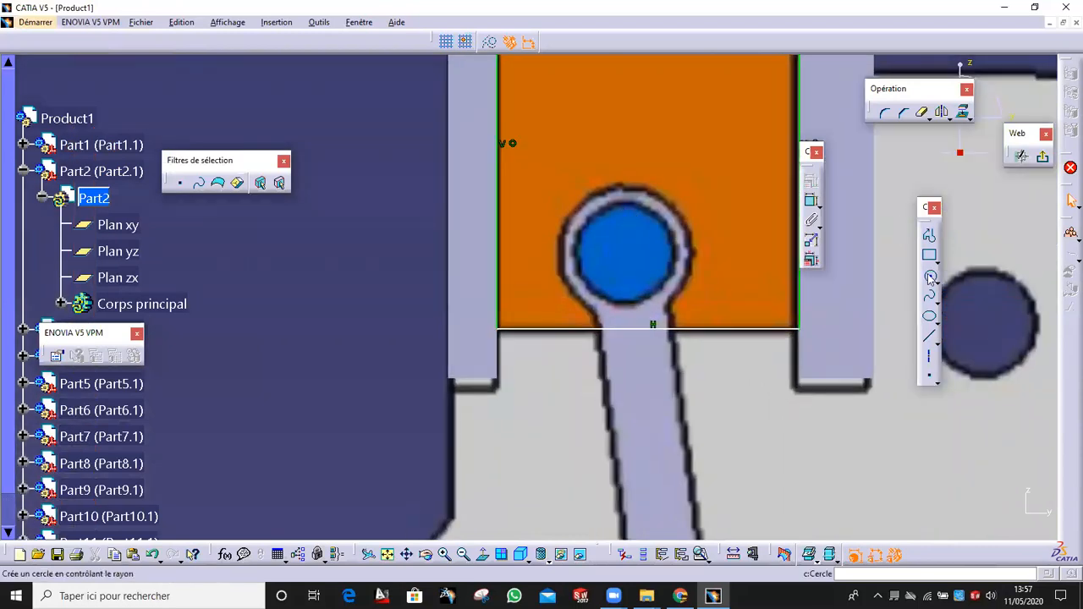
click(624, 250)
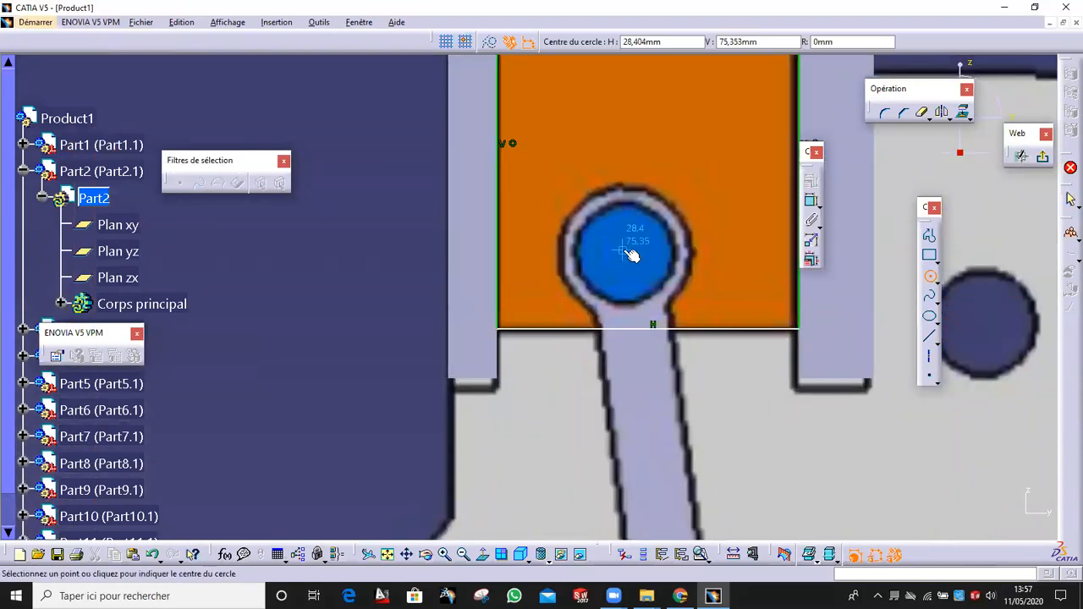
click(669, 272)
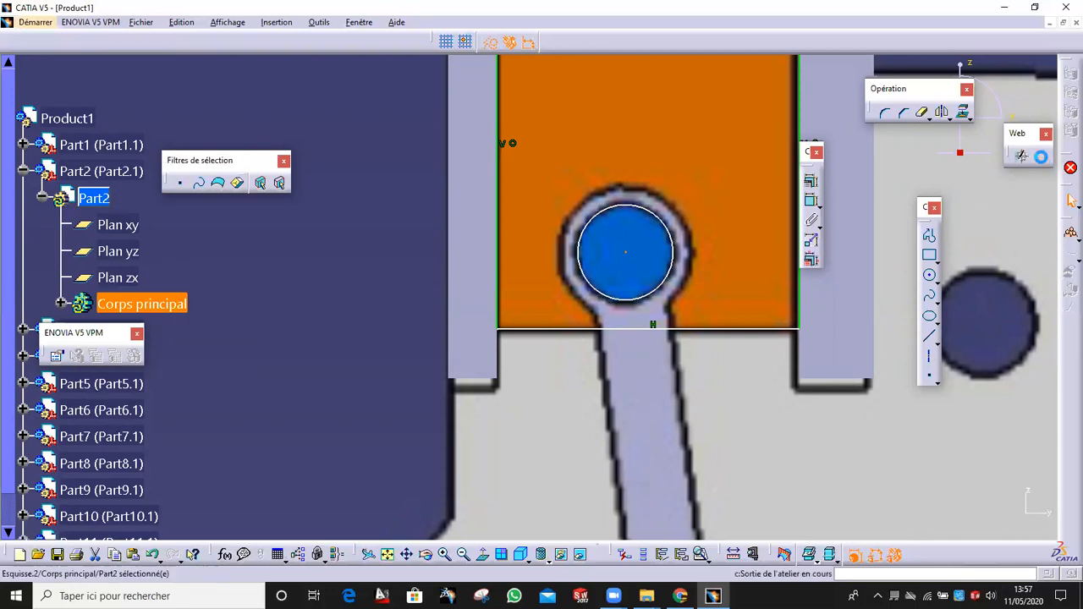
Step: Extrude the finished piston sketch up to Part1's plate face with the Jusqu'au plan limit, hiding the reference image to reach it
click(1041, 157)
click(795, 108)
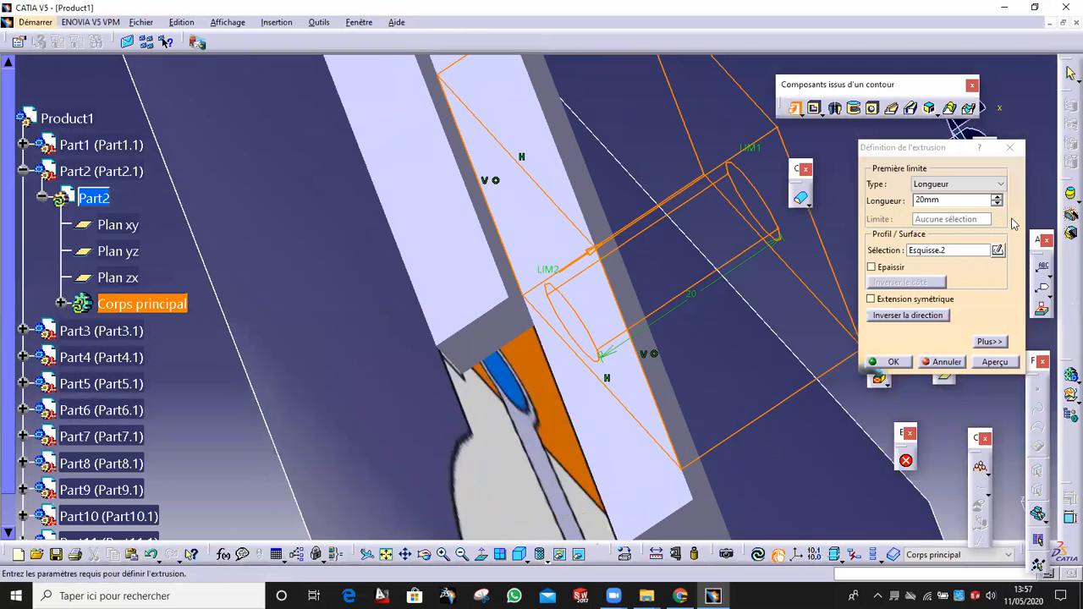
click(958, 184)
click(939, 231)
middle_drag(709, 255, 659, 269)
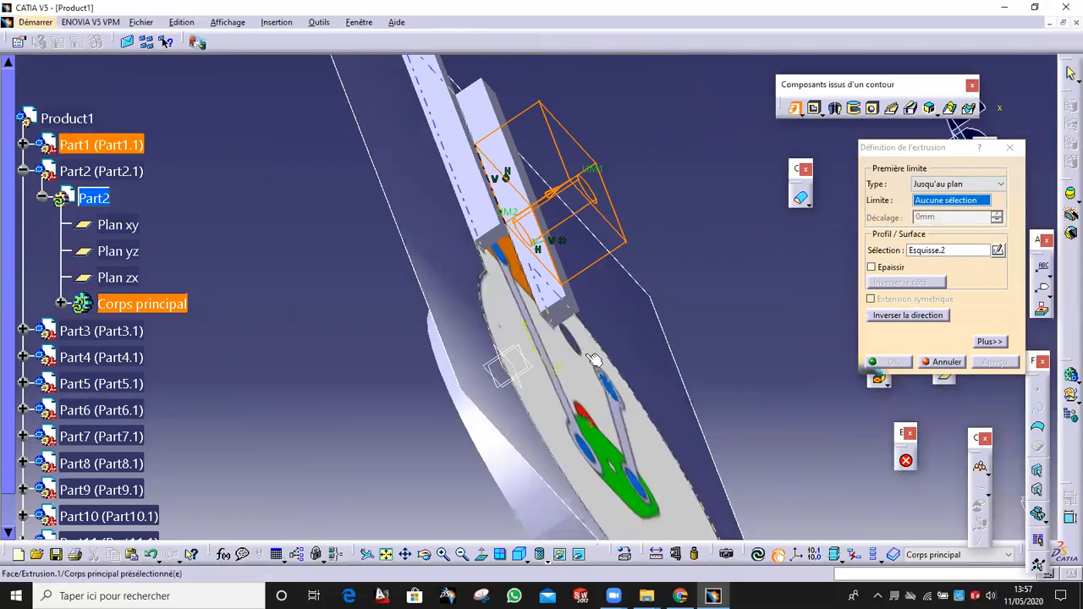
right_click(603, 324)
click(627, 362)
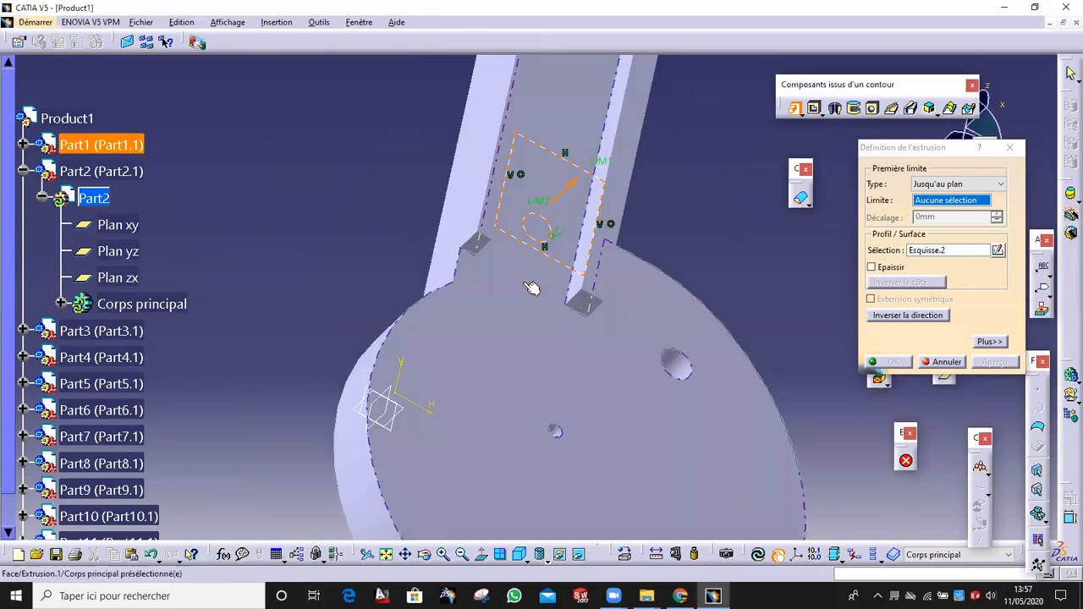
click(537, 308)
click(893, 362)
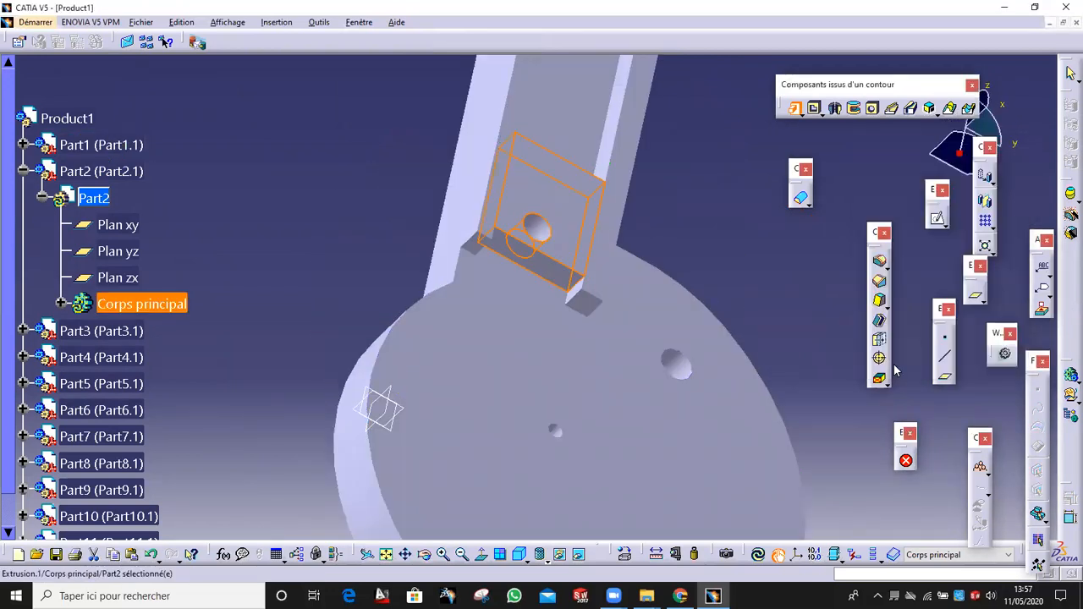
Step: Set Part2's graphic colour to orange in its properties
middle_drag(571, 164, 497, 288)
click(497, 289)
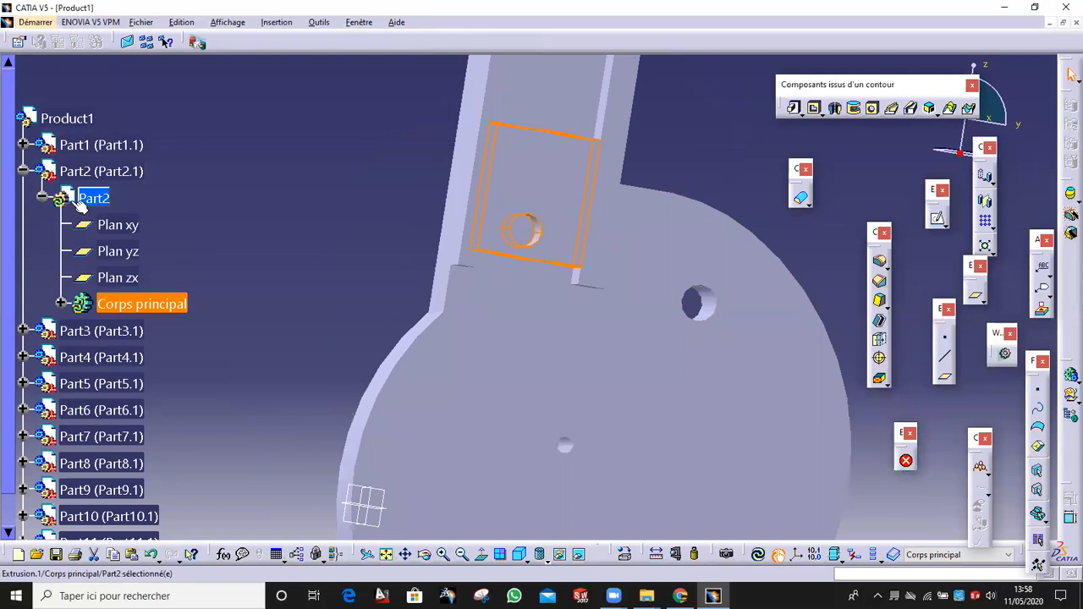
right_click(82, 172)
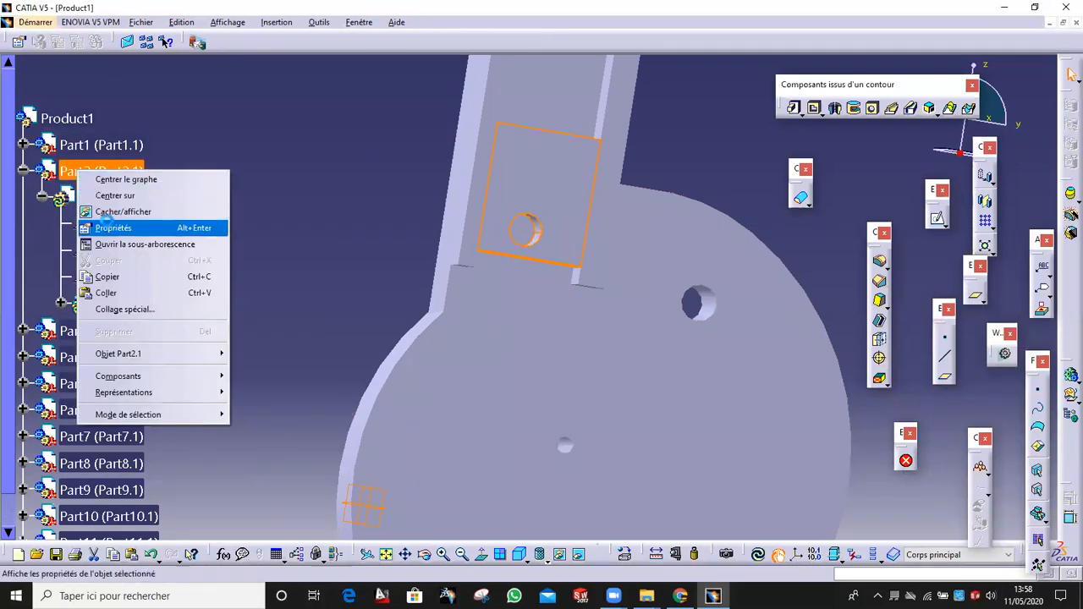
click(108, 227)
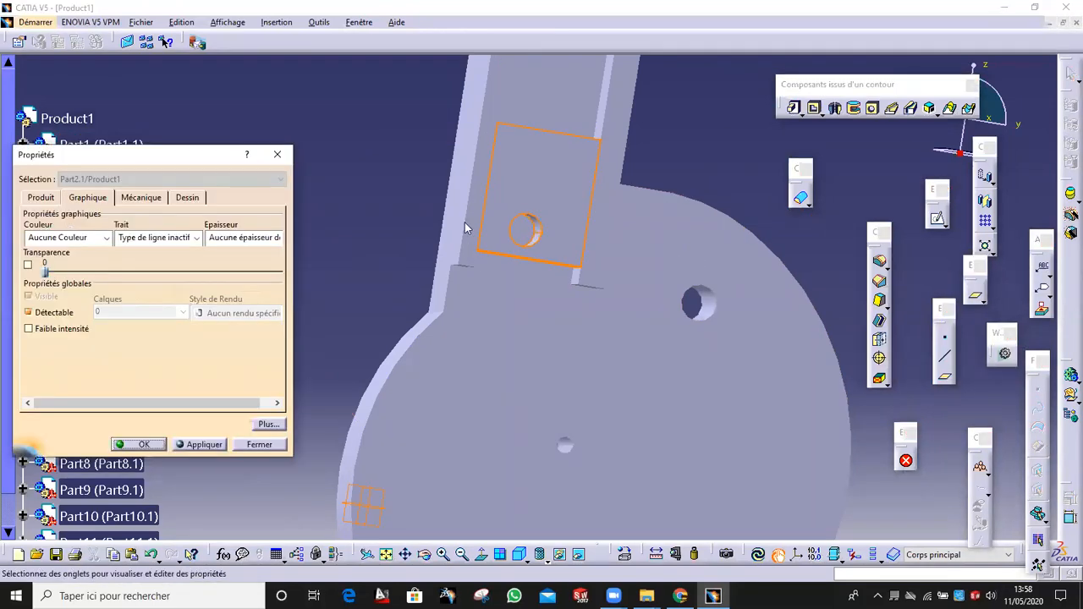
click(107, 238)
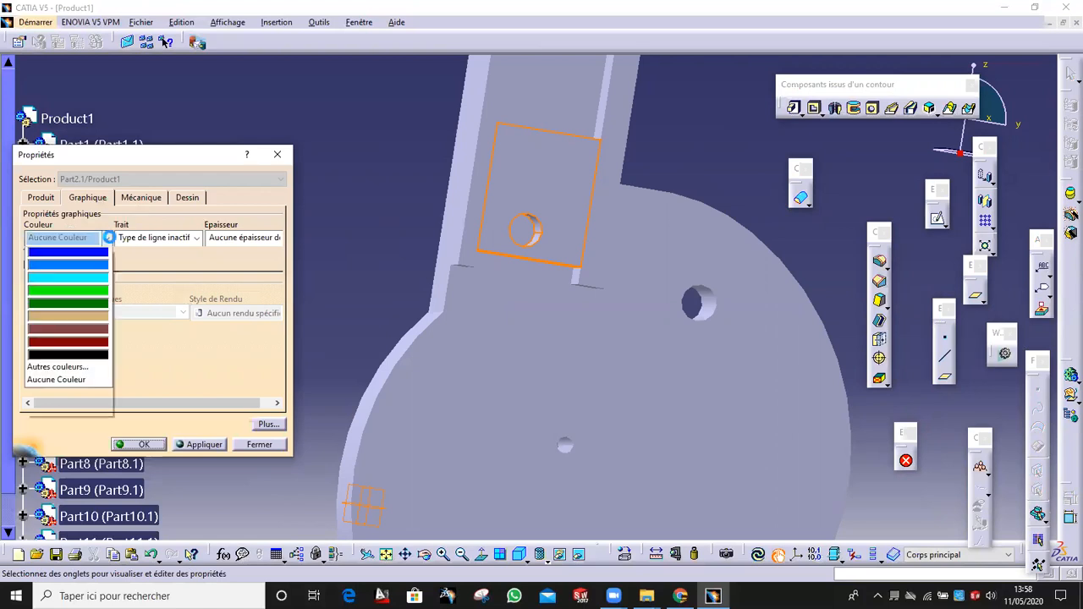
click(86, 343)
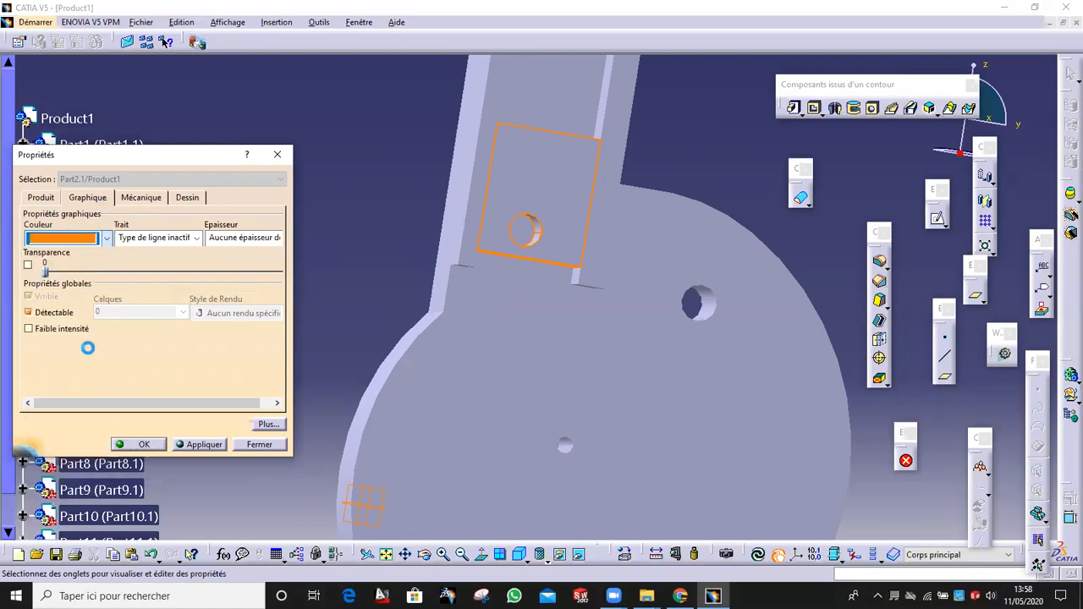
click(144, 447)
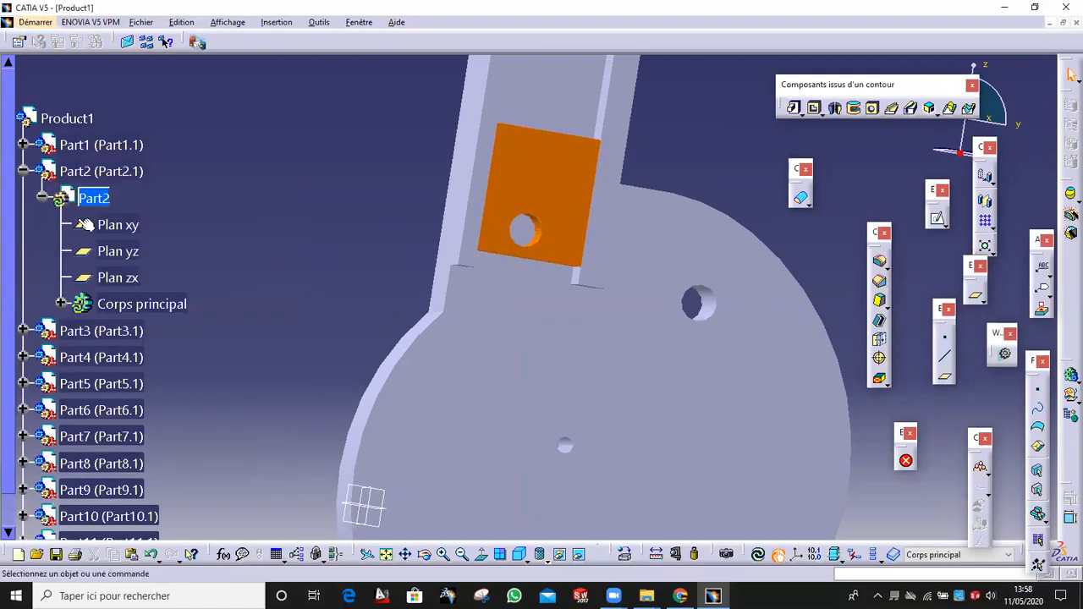
Step: Set Part1's graphic colour to white in its properties
right_click(78, 148)
click(110, 207)
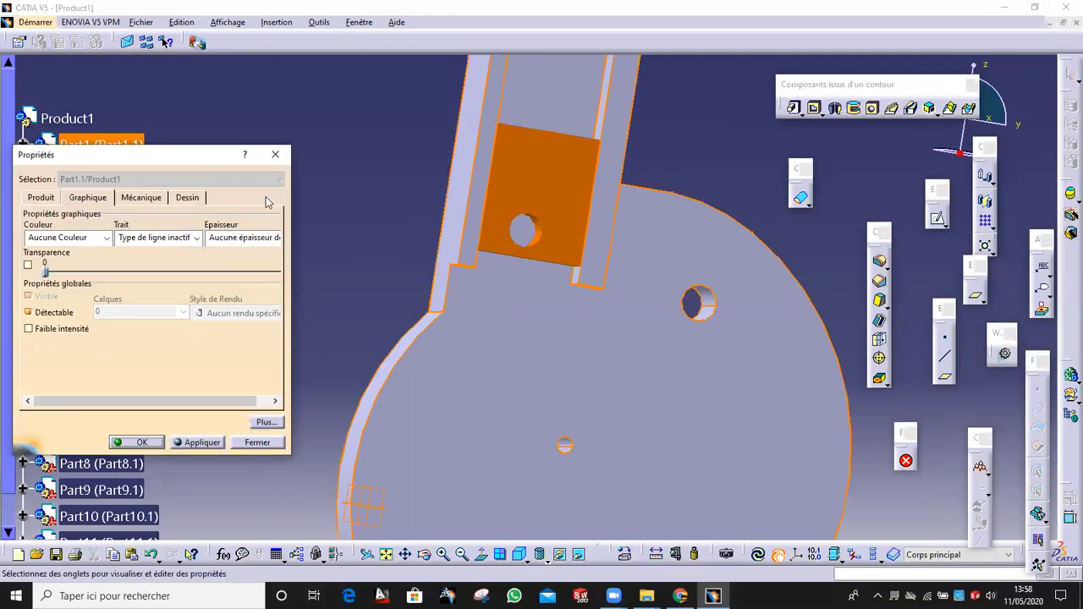
click(108, 238)
click(67, 262)
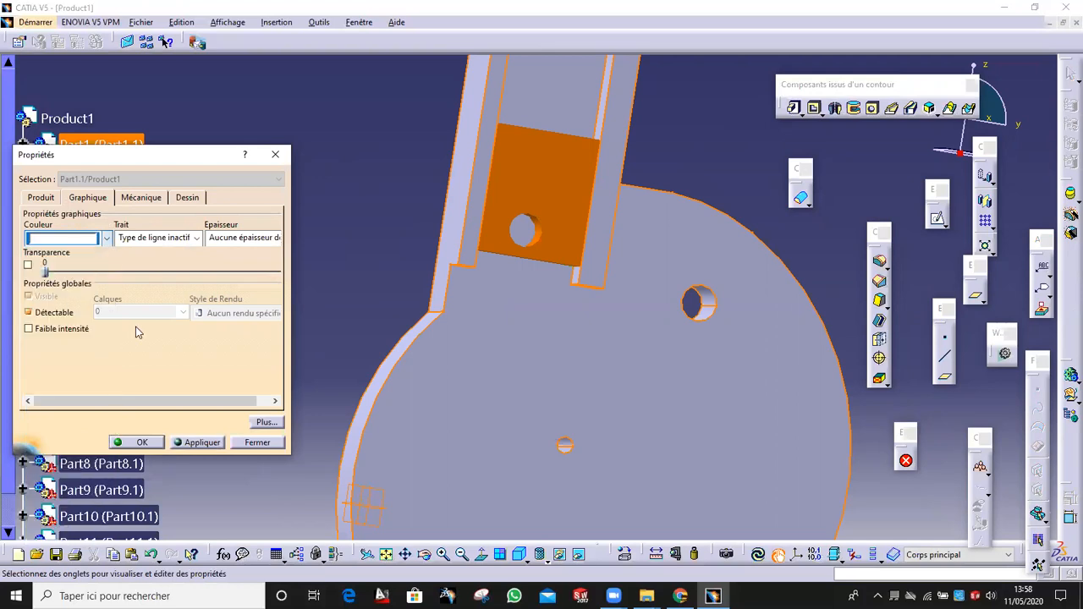
click(144, 443)
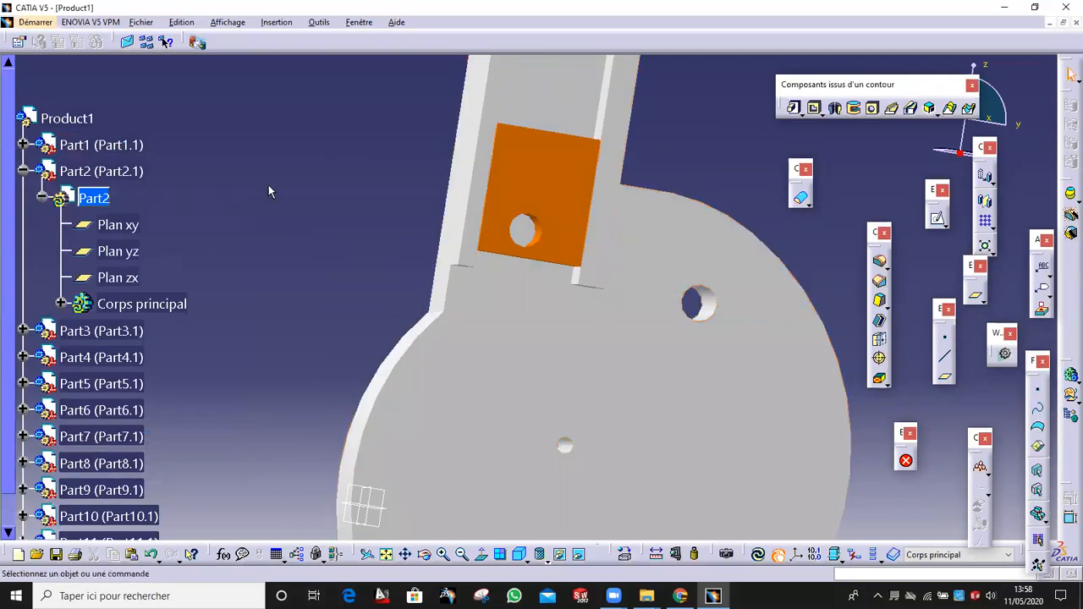
Step: Collapse Part2, activate Part3 for editing and bring the hidden reference image back into the visible space
click(23, 171)
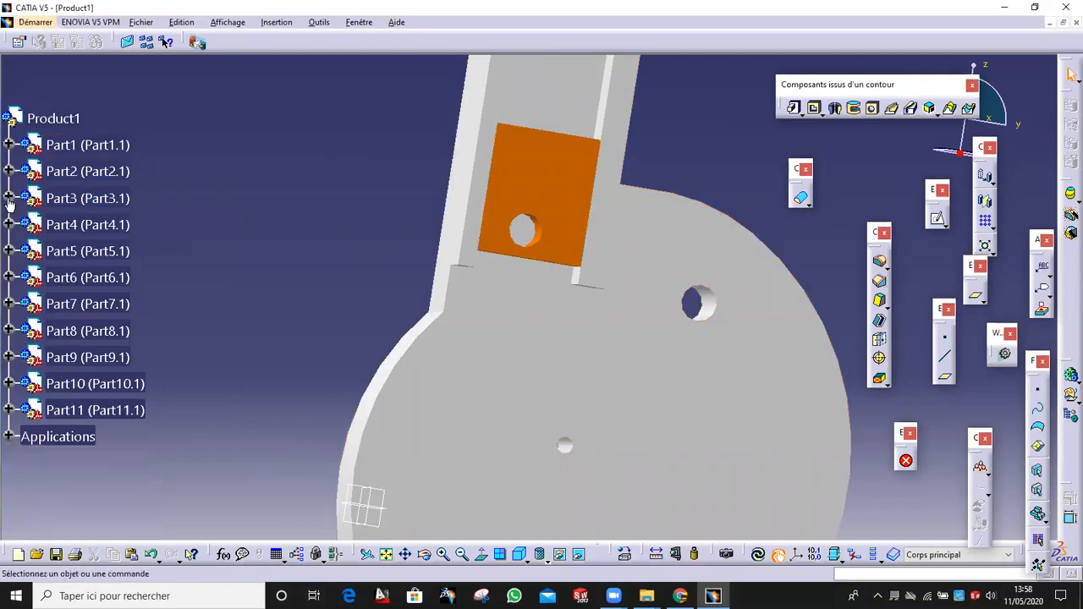
click(23, 198)
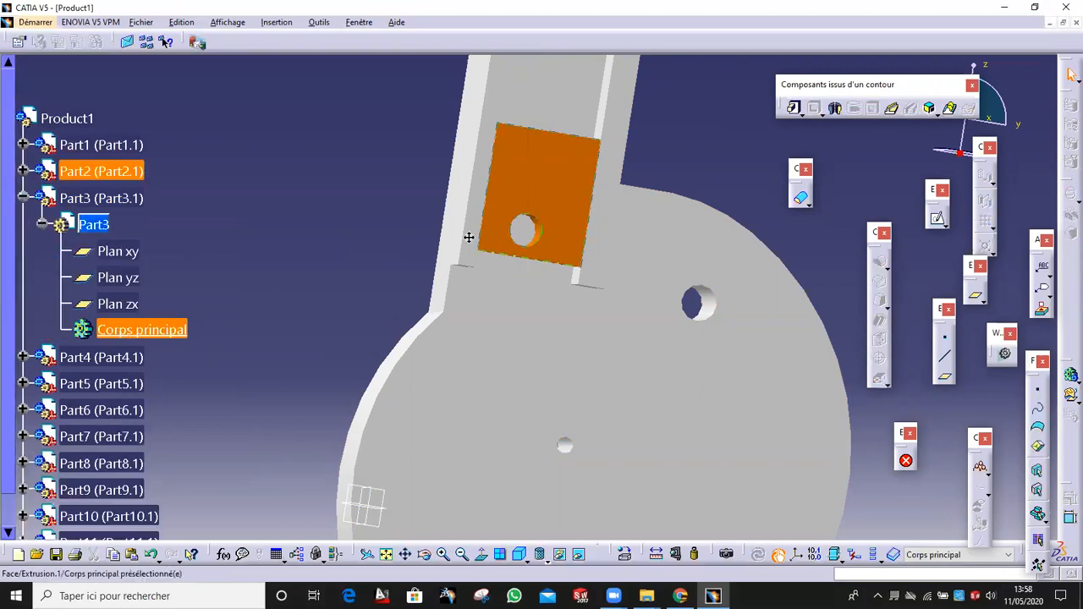
middle_drag(469, 237, 568, 333)
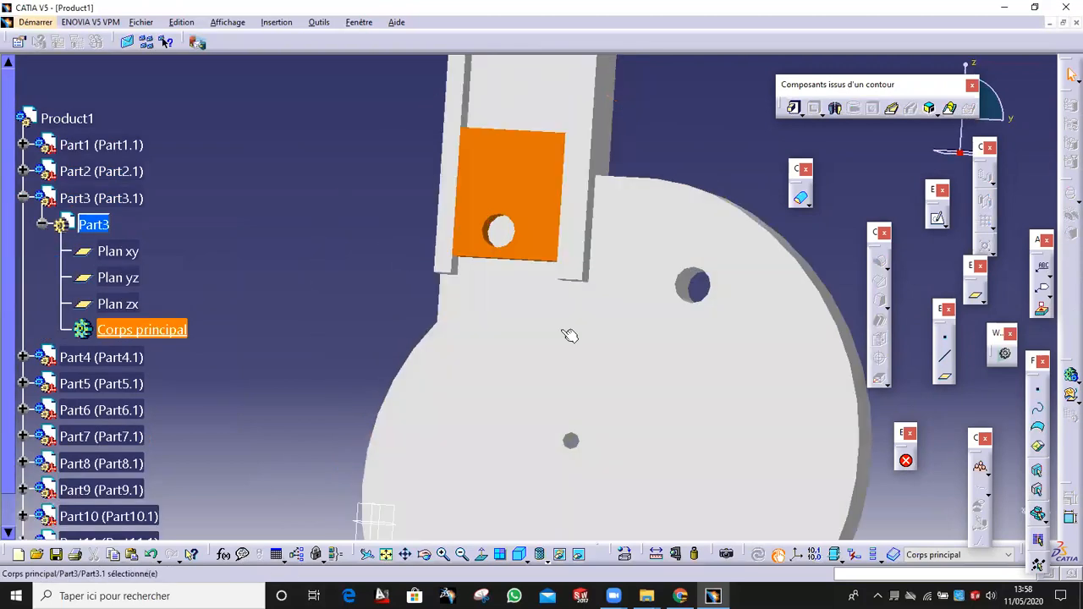
click(580, 556)
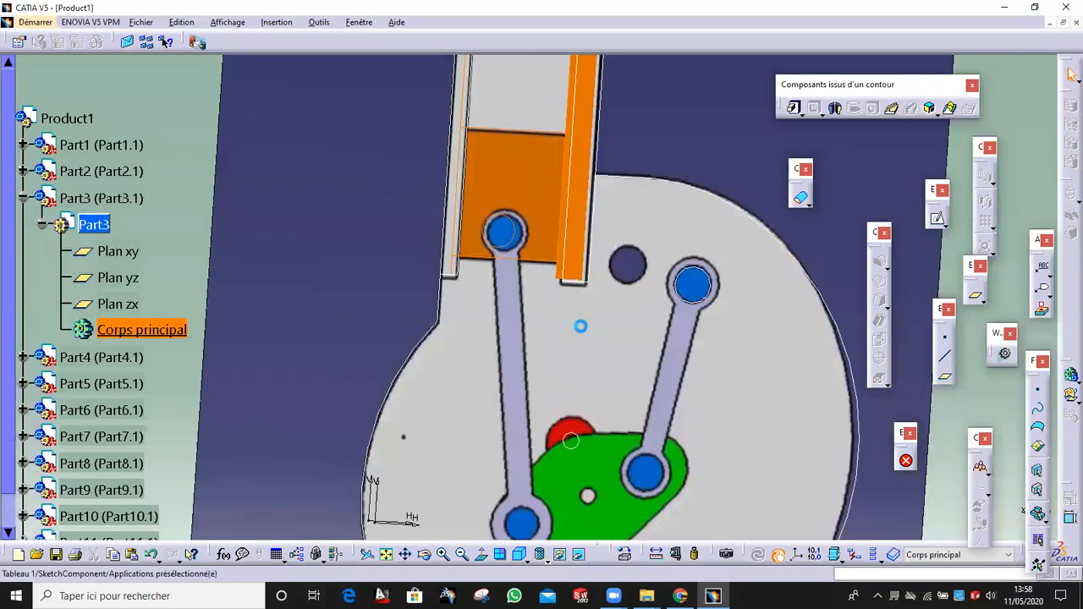
right_click(623, 338)
click(580, 555)
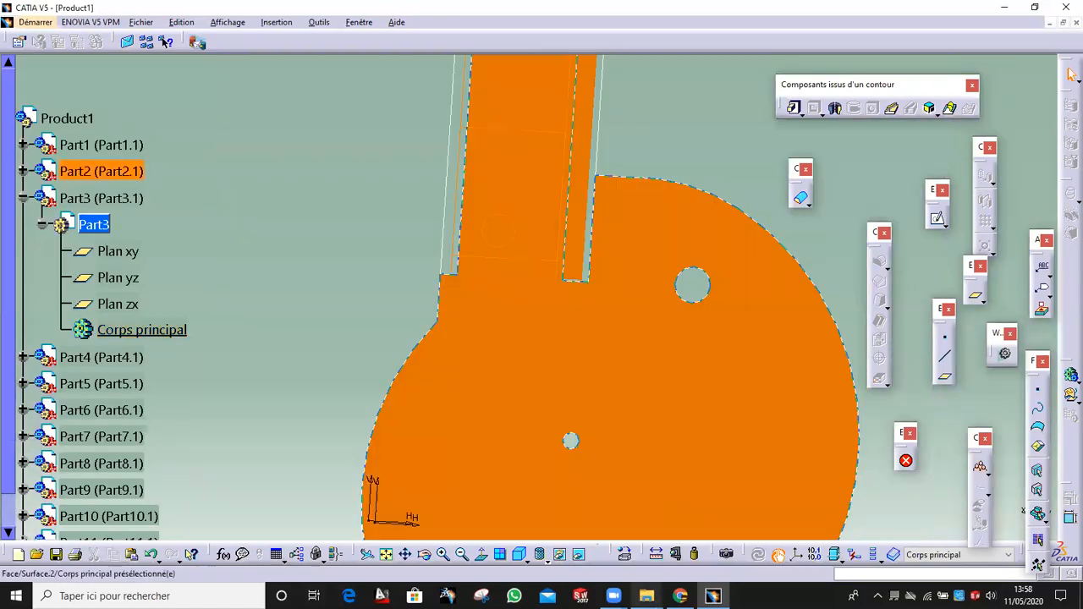
click(580, 553)
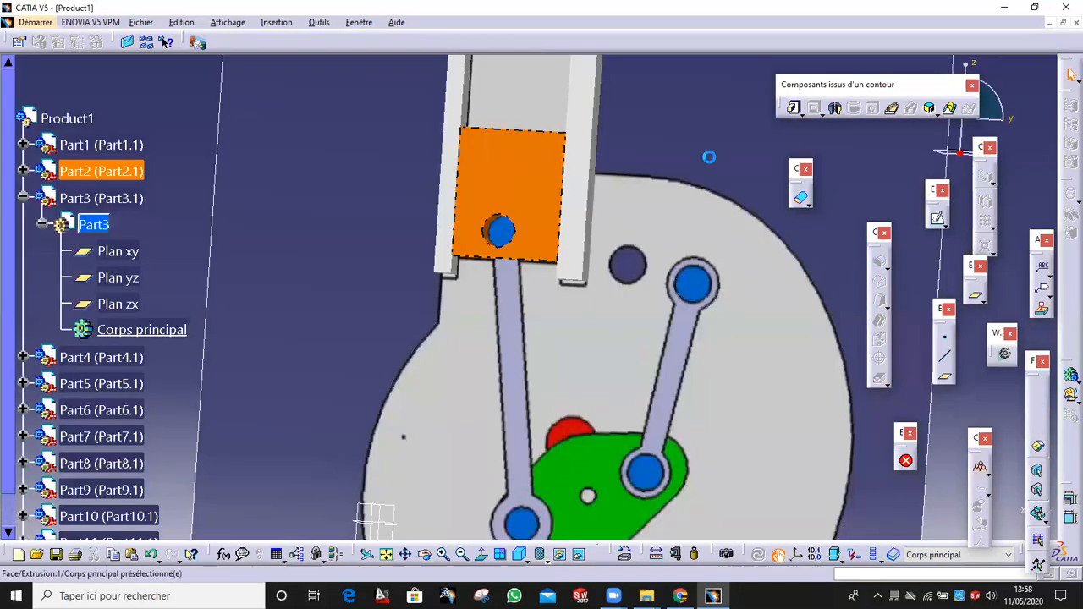
Step: Open a sketch in Part3 and project the piston's pin-hole edge onto it
click(938, 221)
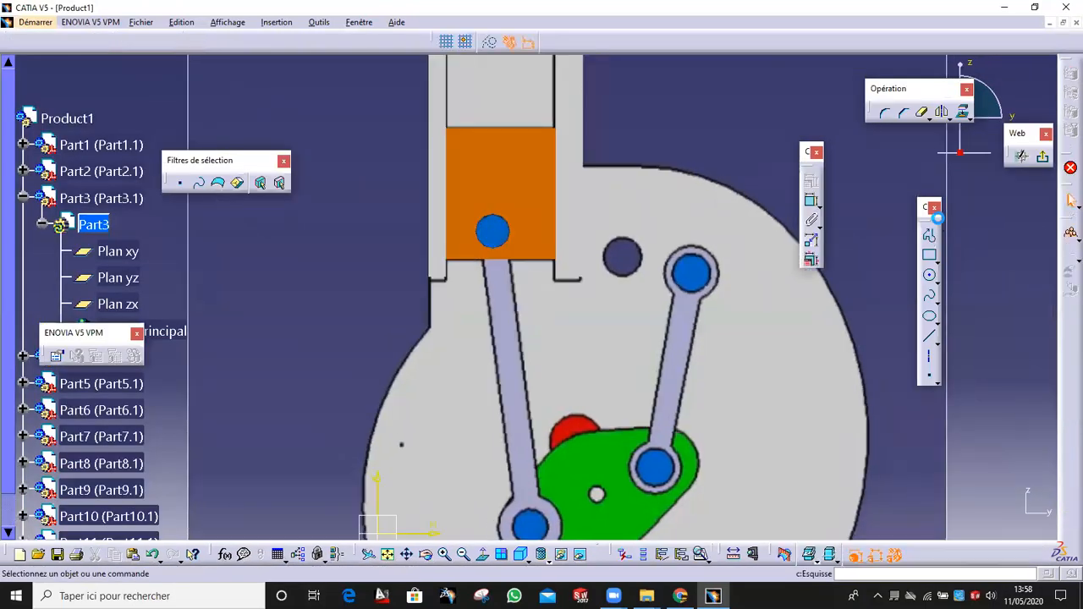
mouse_move(465, 301)
ctrl+middle_down()
mouse_move(587, 360)
mouse_move(575, 274)
mouse_move(593, 170)
ctrl+middle_up()
middle_drag(600, 267, 742, 353)
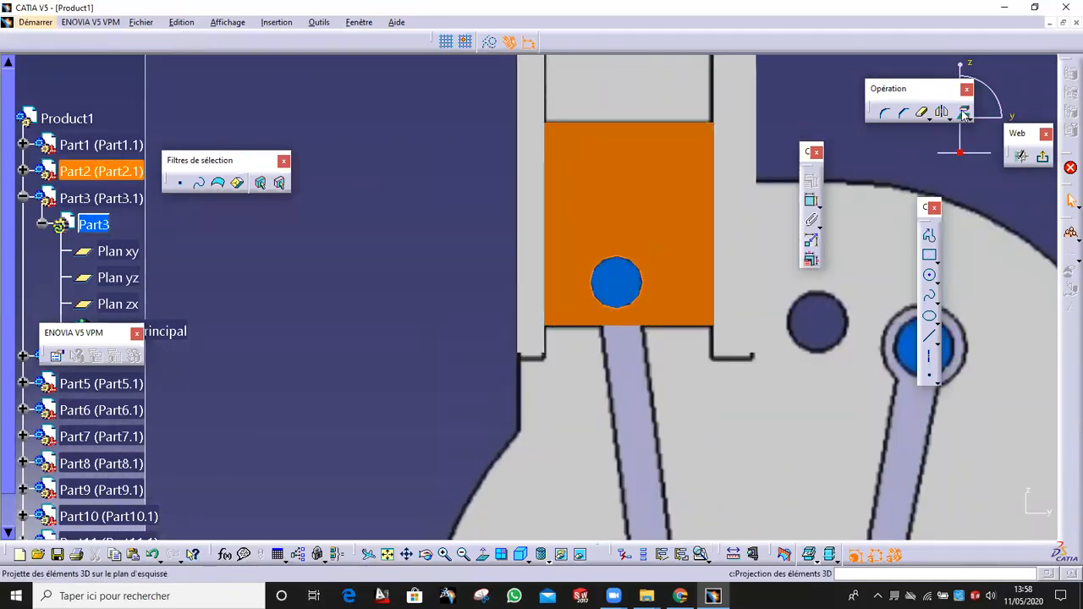
click(964, 113)
mouse_move(779, 259)
ctrl+middle_down()
mouse_move(658, 266)
mouse_move(695, 298)
mouse_move(691, 366)
ctrl+middle_up()
middle_drag(801, 333, 815, 378)
Step: Draw two concentric circles over the long rod's lower eye, one around the blue pin and an outer one about 7.5 mm in radius
click(930, 275)
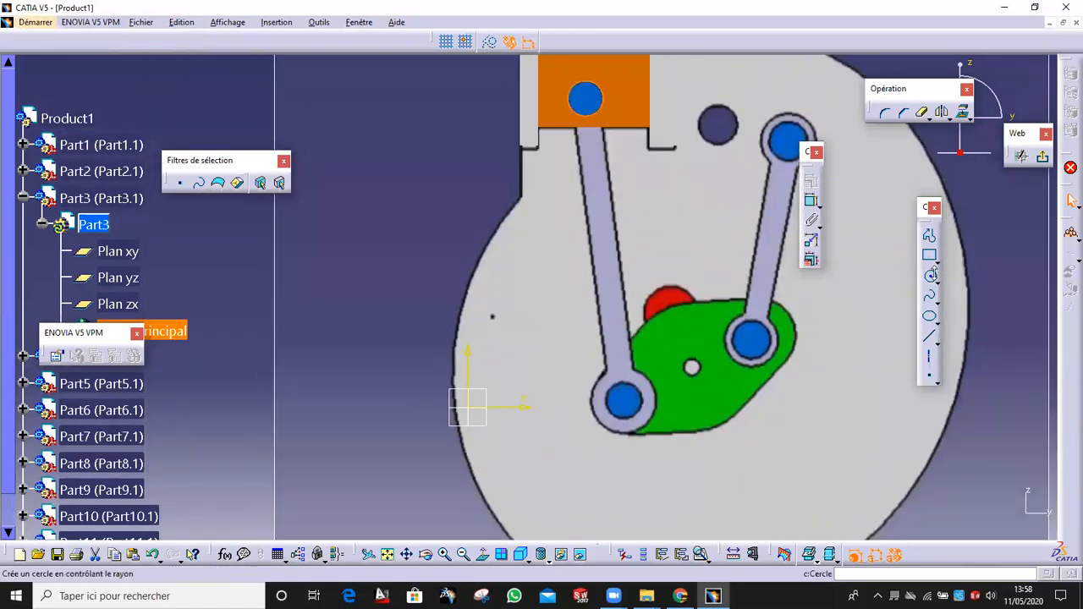
click(932, 280)
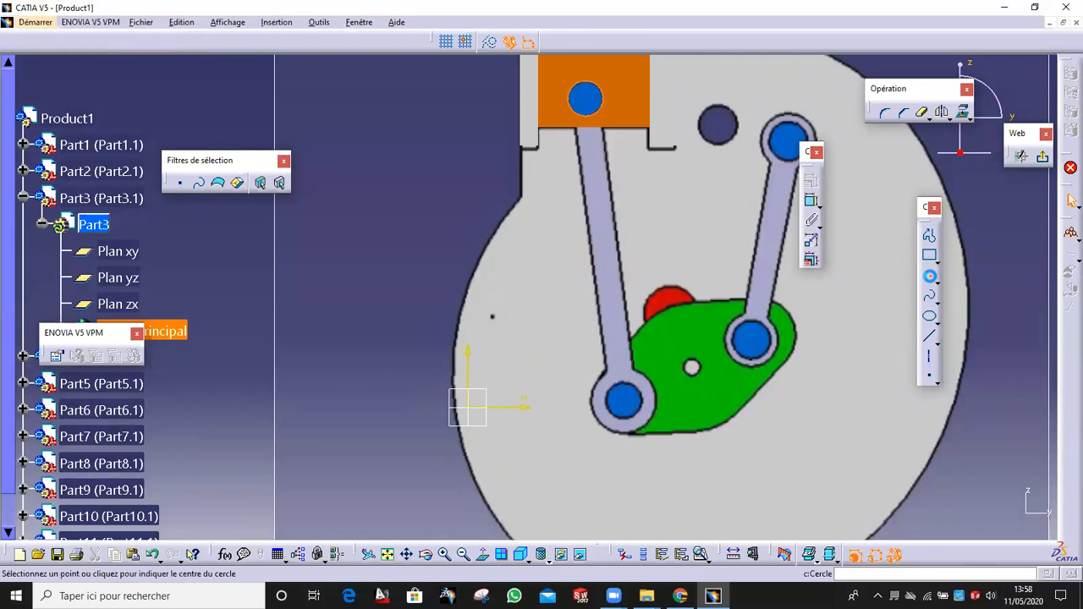
ctrl+middle_drag(670, 450, 661, 359)
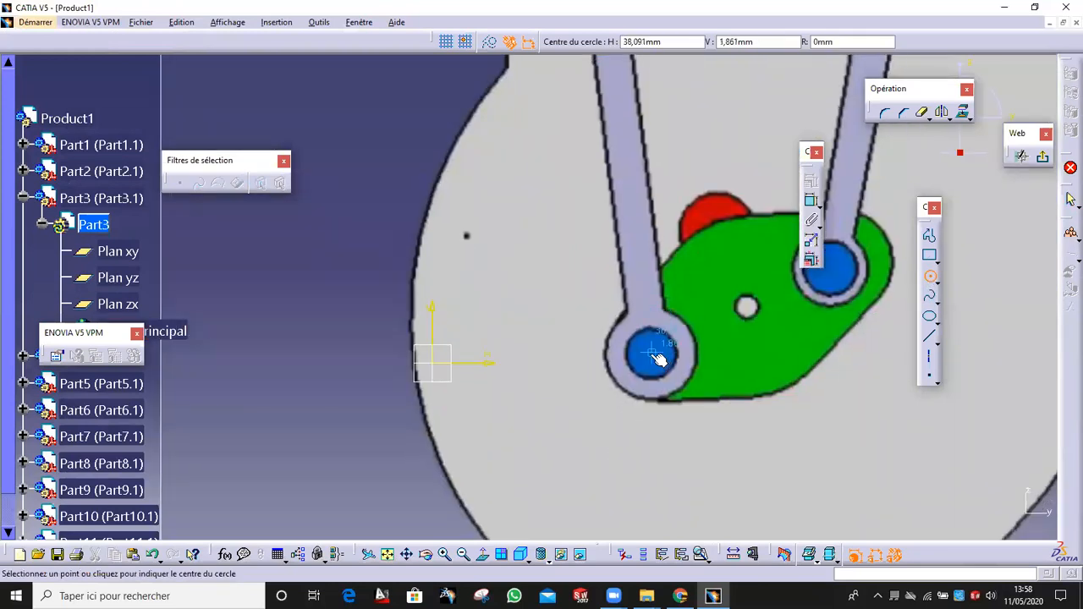
click(656, 354)
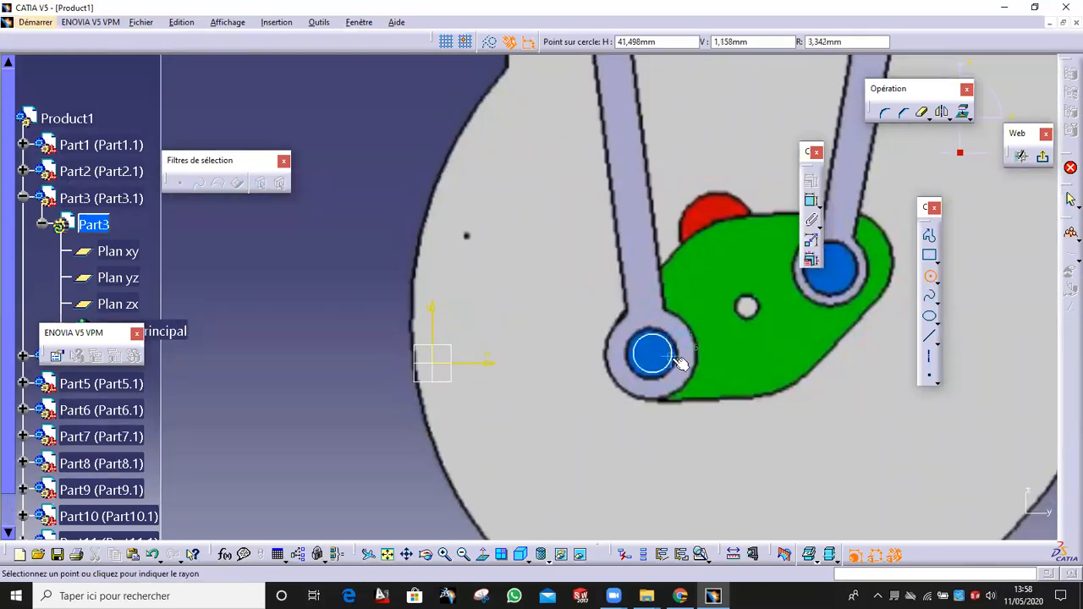
click(684, 359)
click(660, 355)
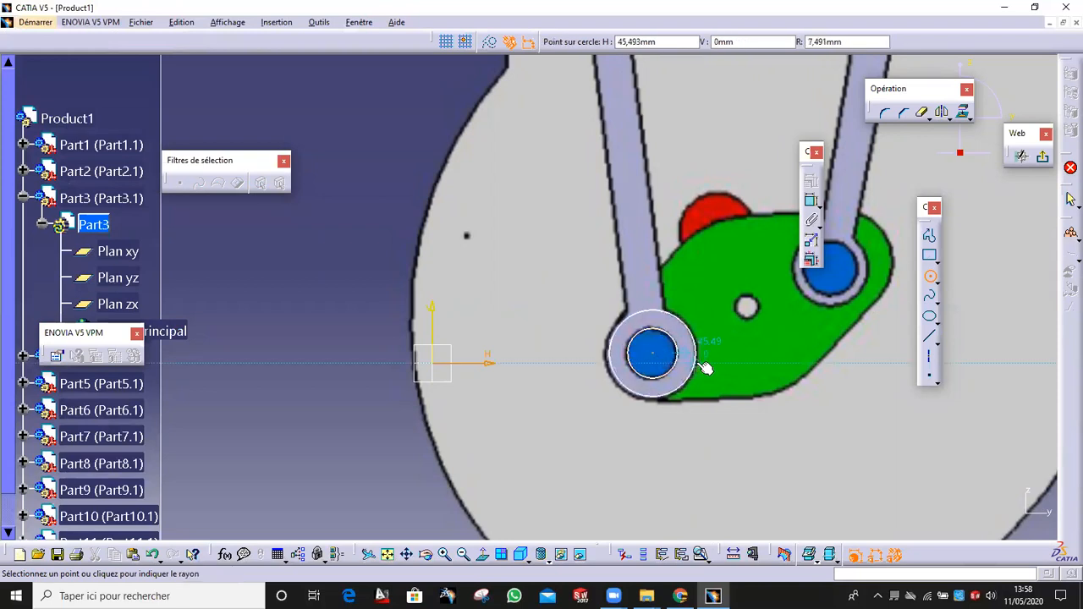
click(697, 361)
Step: Draw a circle about 6.8 mm in radius around the piston pin, concentric with the projected hole
scroll(677, 339, up, 5)
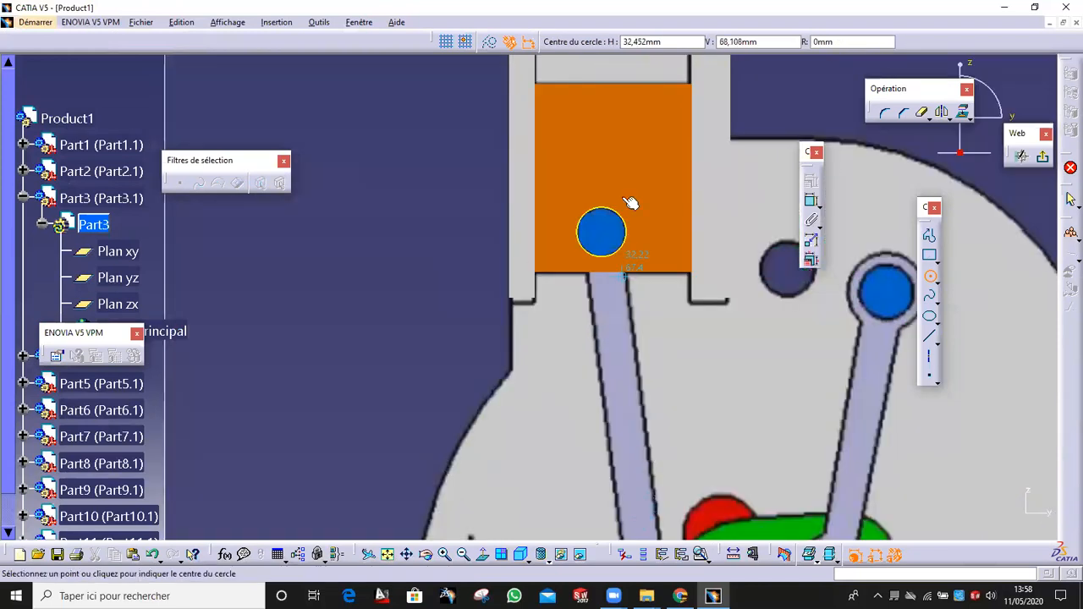
click(606, 237)
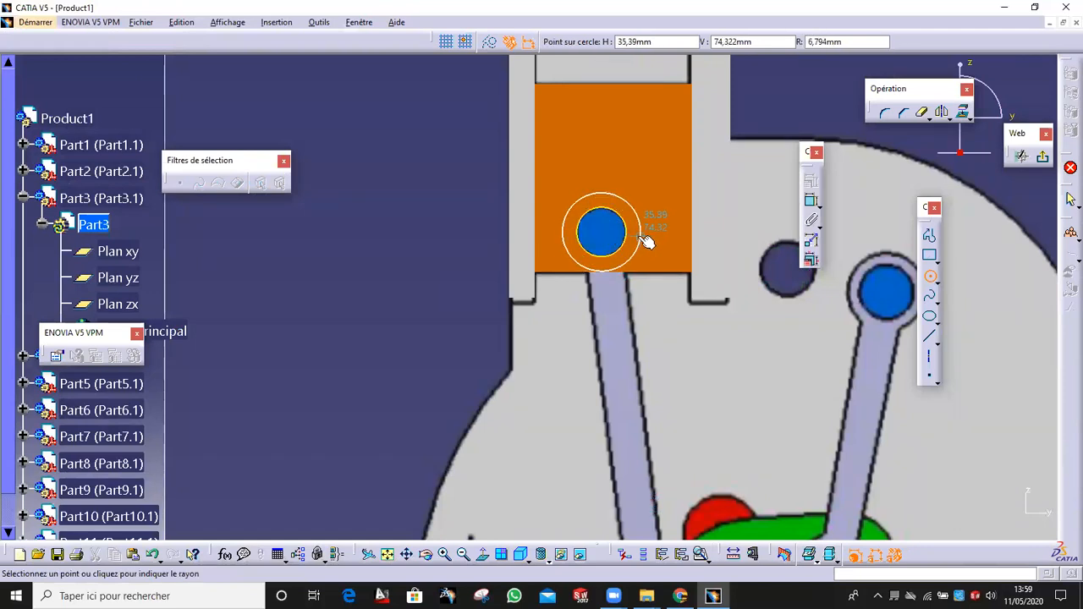
click(636, 240)
scroll(526, 285, down, 3)
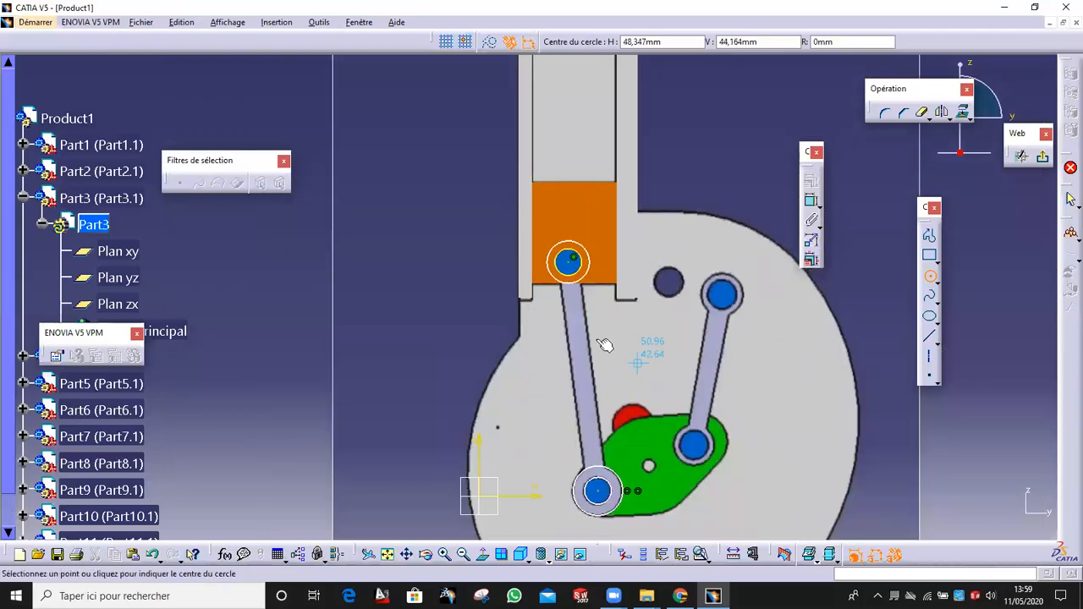
Step: Remove the contact constraint beside the lower outer circle and adjust the size of the circle around the piston pin by eye
middle_drag(612, 380, 610, 275)
scroll(521, 285, up, 3)
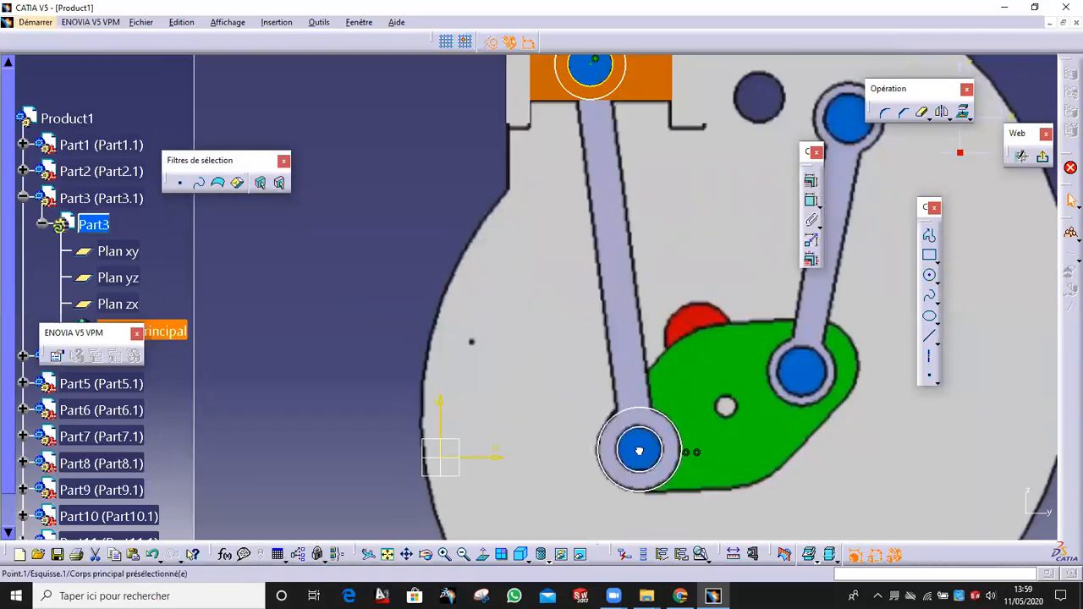
middle_drag(666, 484, 649, 425)
middle_drag(719, 517, 702, 360)
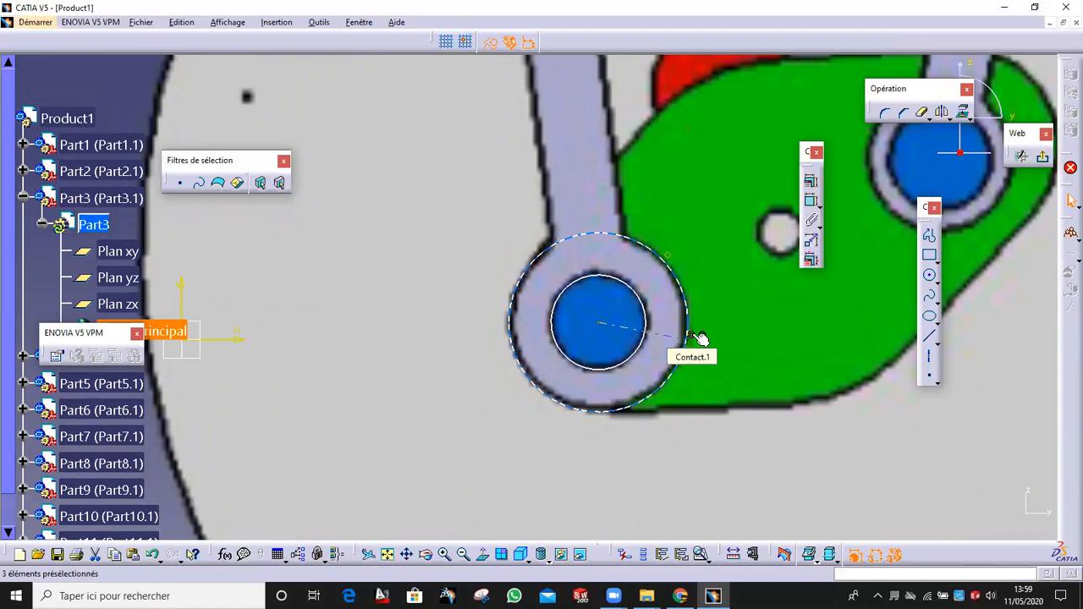
click(696, 340)
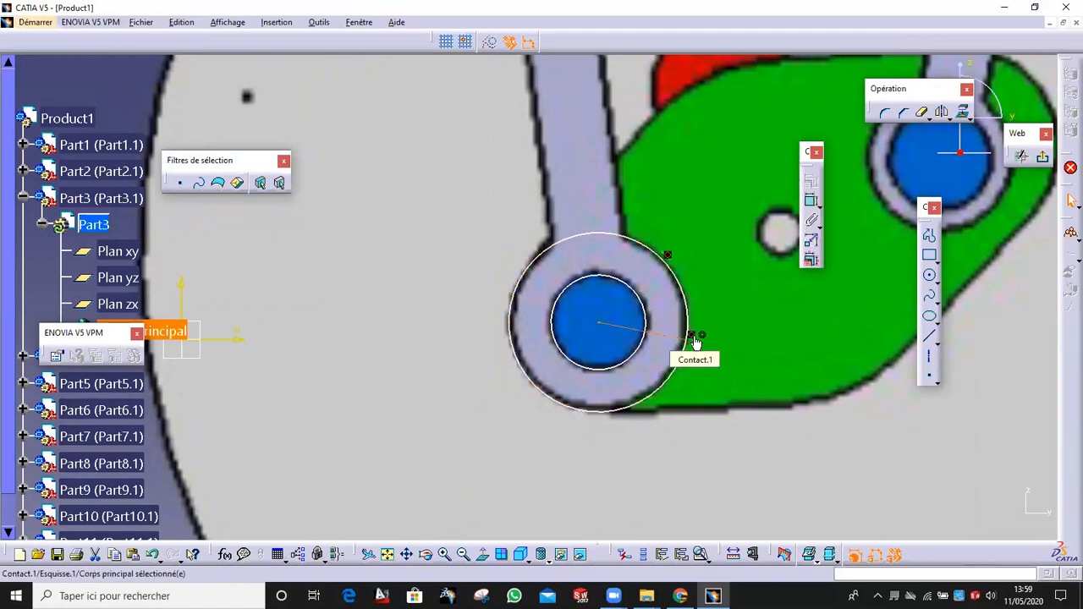
mouse_move(663, 196)
middle_down()
mouse_move(681, 326)
mouse_move(750, 554)
middle_up()
middle_drag(667, 341, 704, 428)
middle_drag(663, 314, 658, 290)
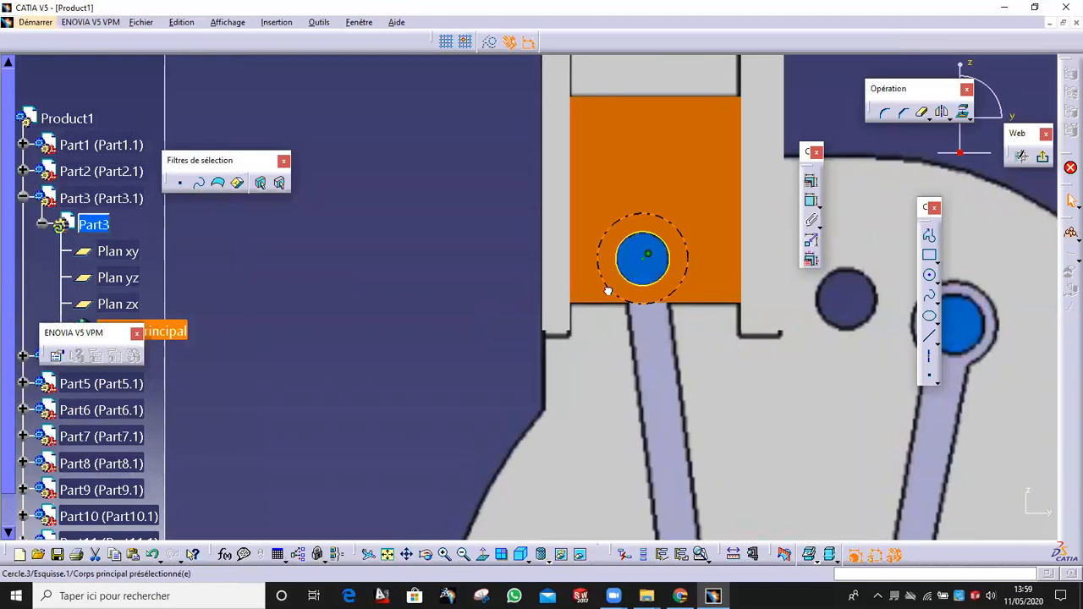
middle_drag(652, 344, 653, 412)
click(674, 173)
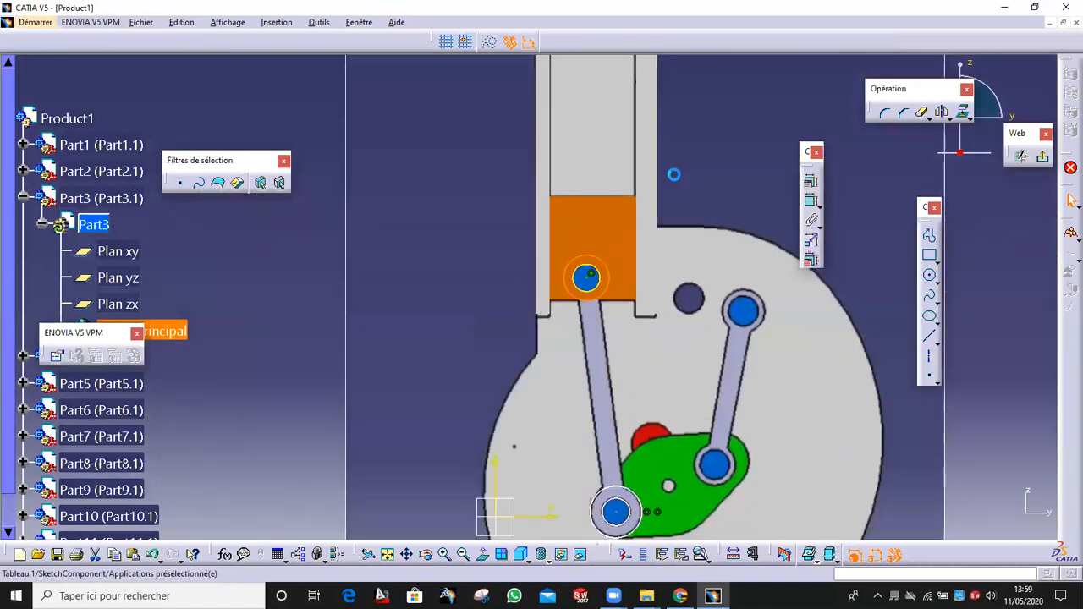
click(317, 320)
mouse_move(566, 322)
middle_down()
mouse_move(566, 288)
mouse_move(567, 346)
mouse_move(568, 310)
middle_up()
mouse_move(648, 415)
middle_down()
mouse_move(630, 366)
mouse_move(646, 389)
mouse_move(647, 370)
middle_up()
middle_drag(659, 479, 613, 400)
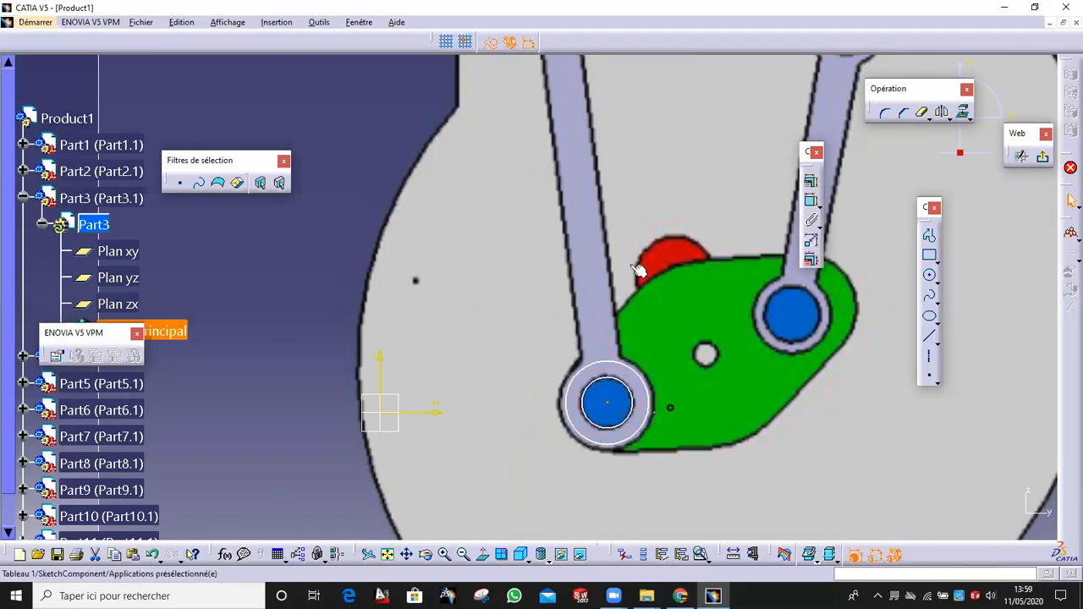
Step: Draw an axis from the piston pin's centre to the centre of the rod's lower pin
ctrl+middle_drag(635, 292, 635, 362)
mouse_move(583, 148)
middle_down()
mouse_move(595, 336)
mouse_move(582, 269)
middle_up()
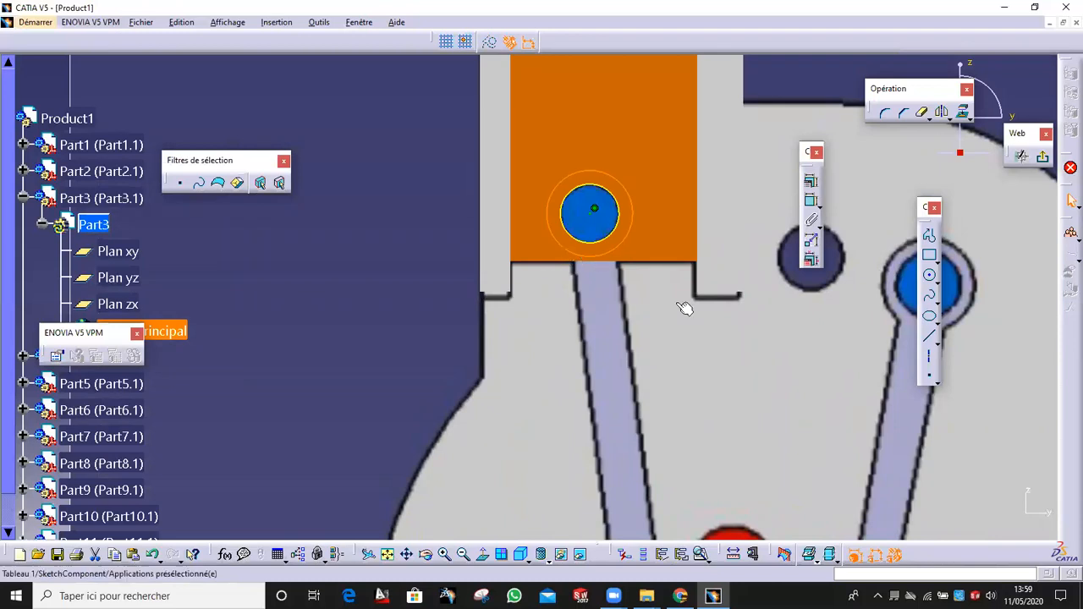
click(927, 358)
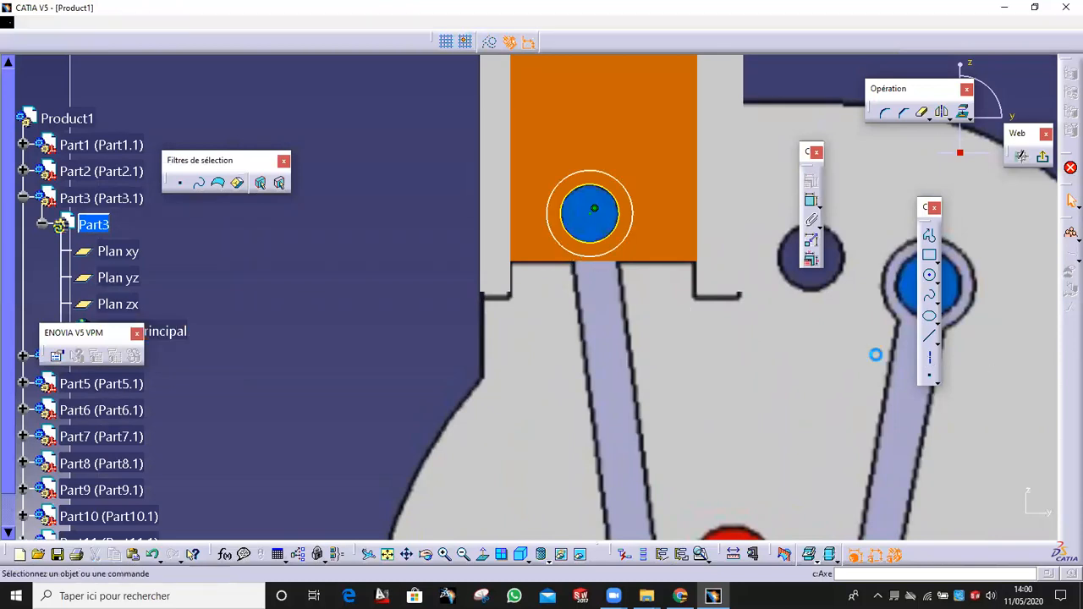
click(592, 213)
middle_drag(643, 402, 602, 107)
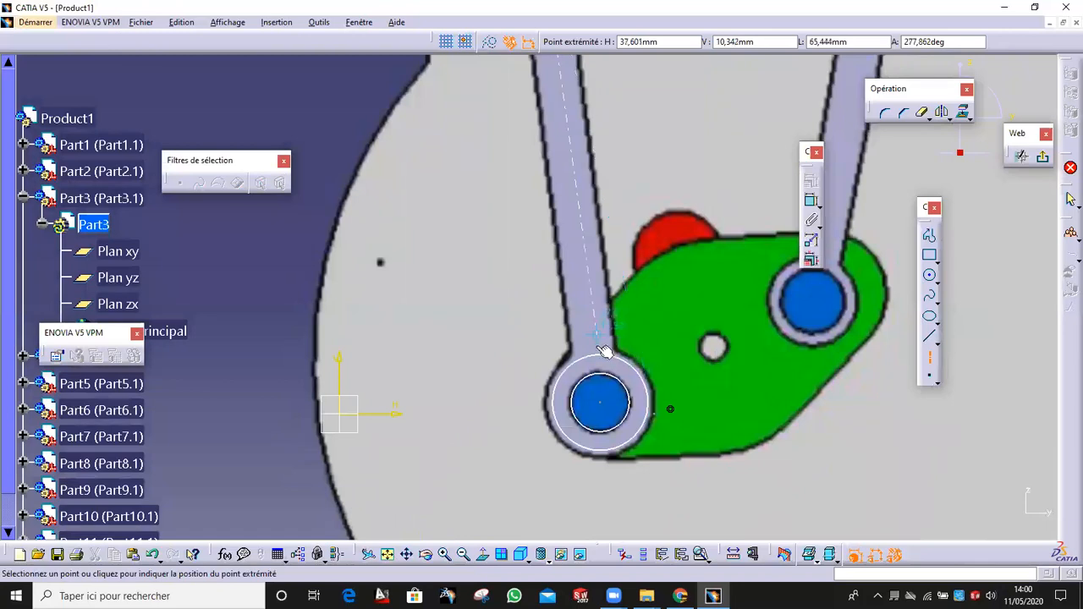
click(600, 402)
middle_drag(612, 223, 655, 290)
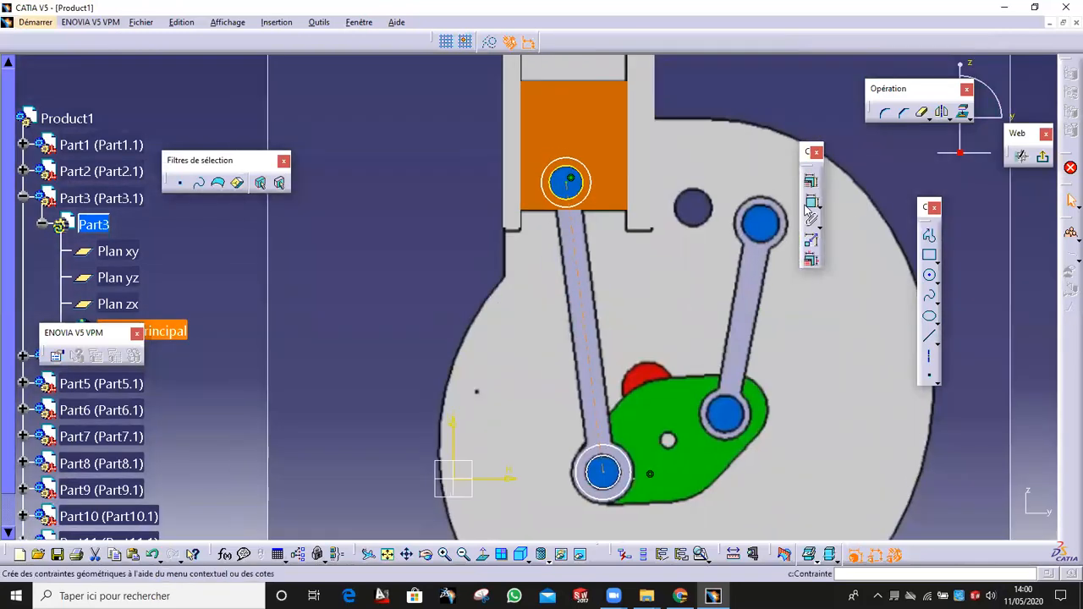
Step: Draw a line about 61.6 mm long beside the axis, from the upper eye circle to the lower outer circle
click(930, 341)
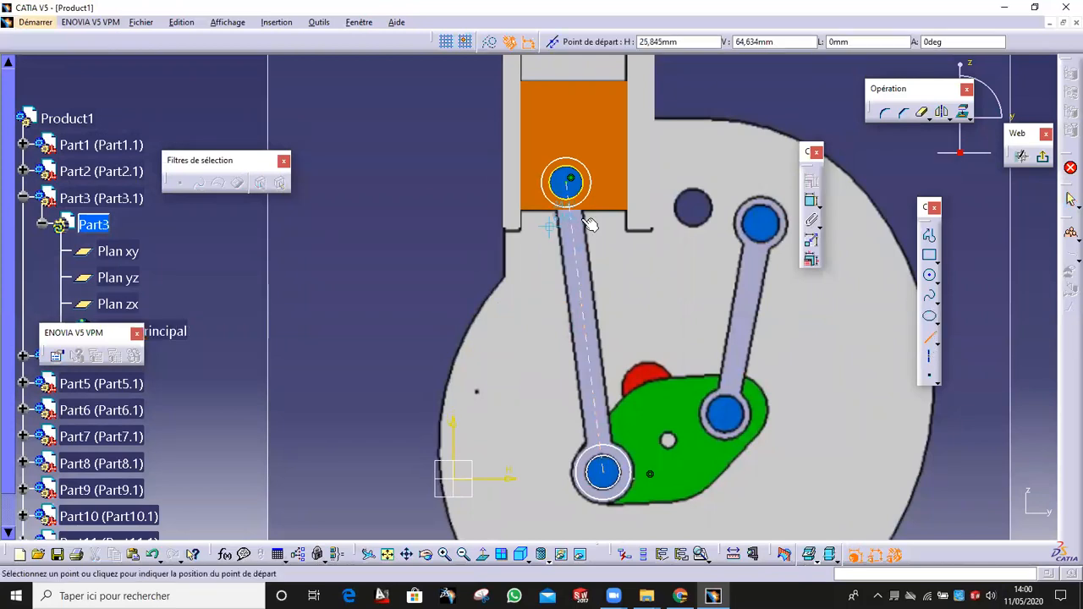
middle_drag(589, 217, 596, 176)
click(598, 168)
middle_drag(616, 397, 608, 281)
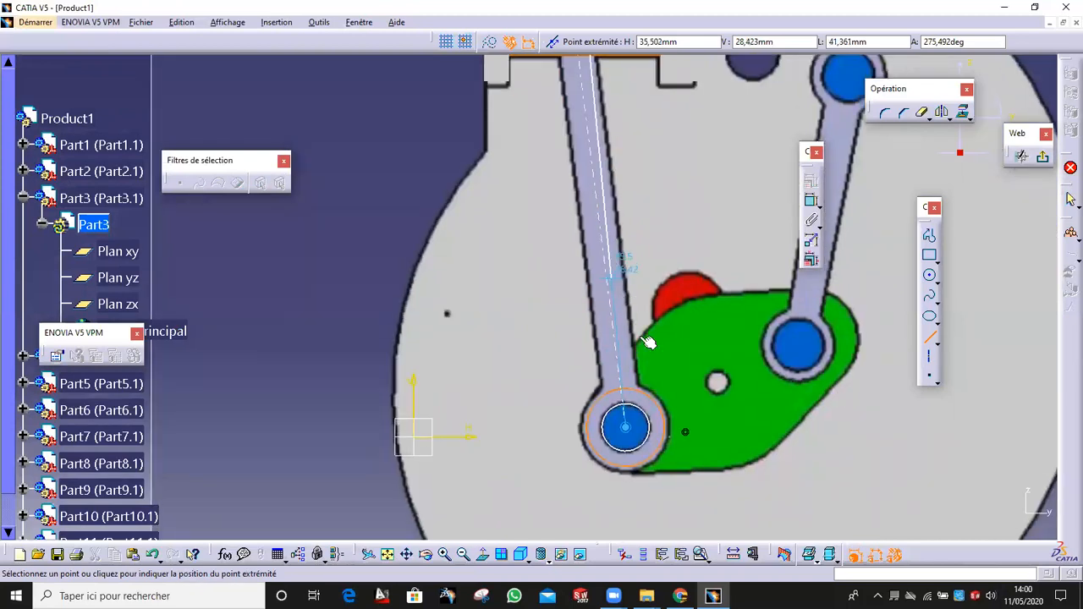
click(641, 394)
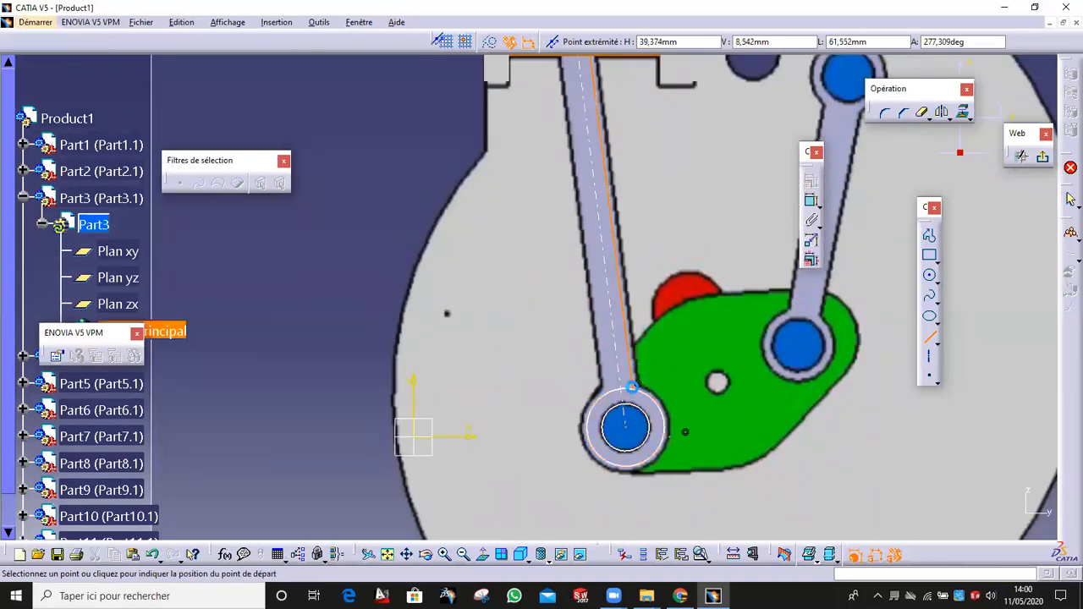
key(Escape)
Step: Constrain the rod's side line parallel to the axis and mirror it about that axis
click(604, 193)
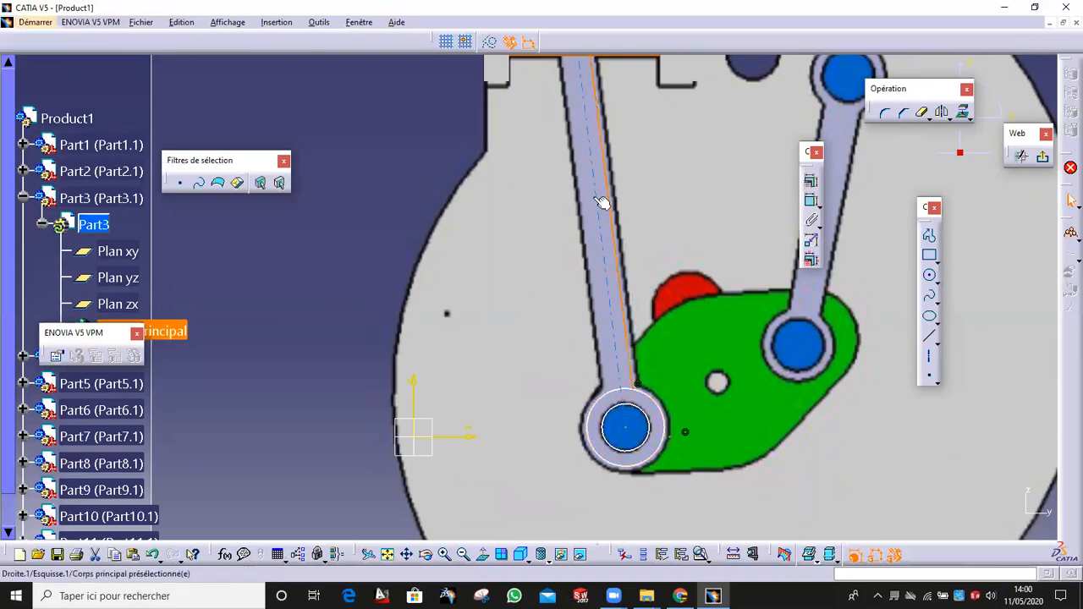
click(811, 200)
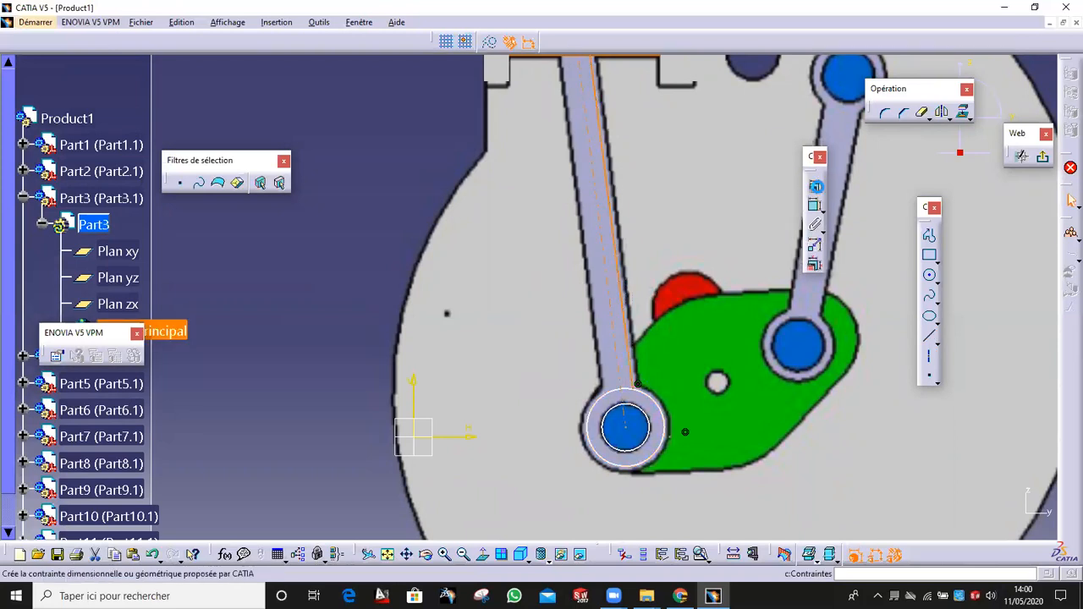
click(854, 399)
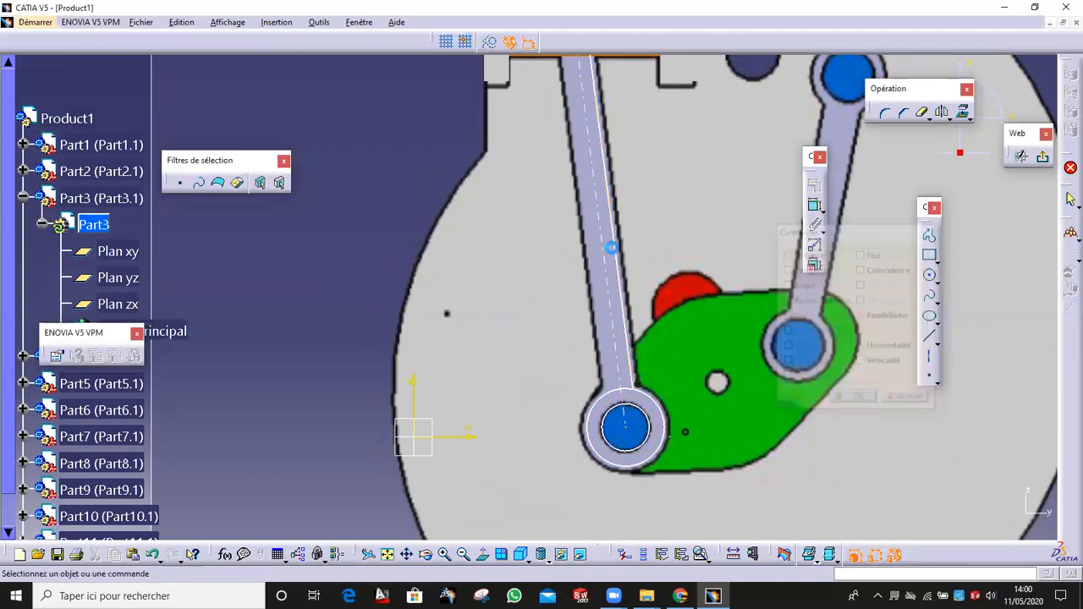
click(652, 239)
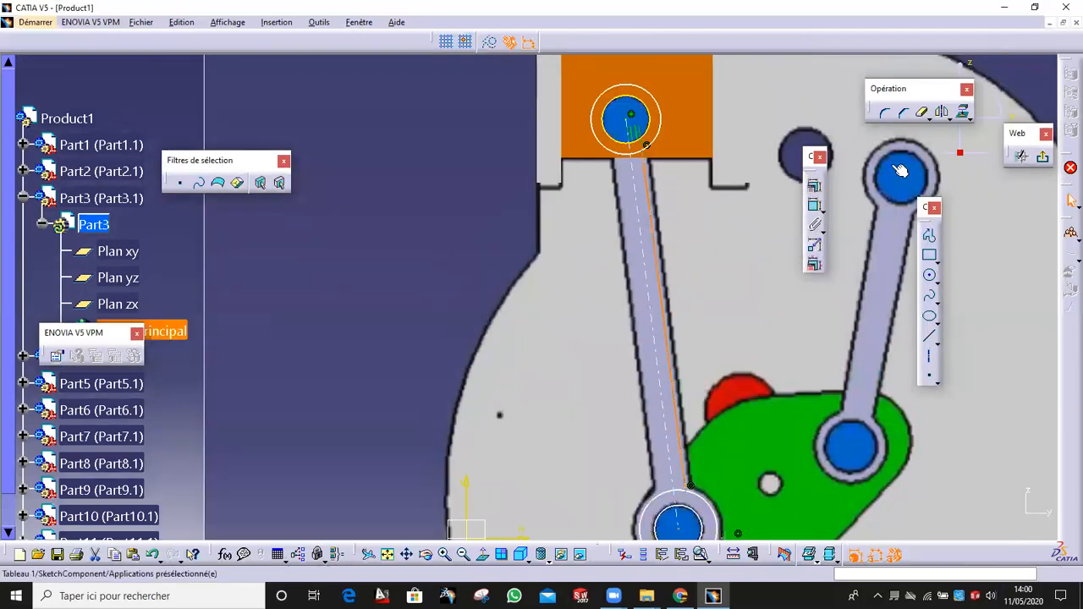
click(941, 117)
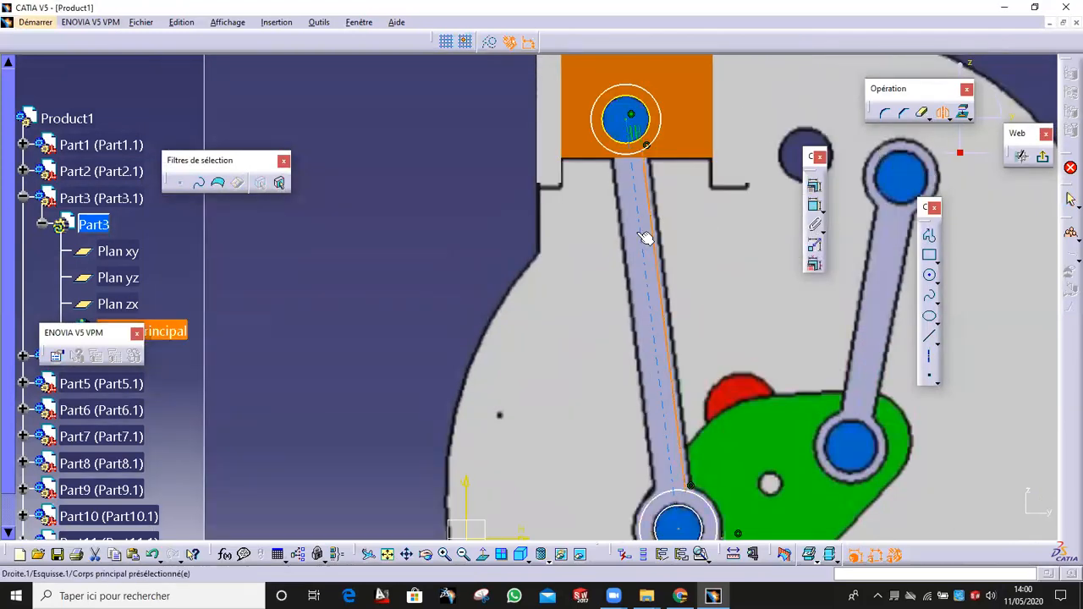
click(647, 236)
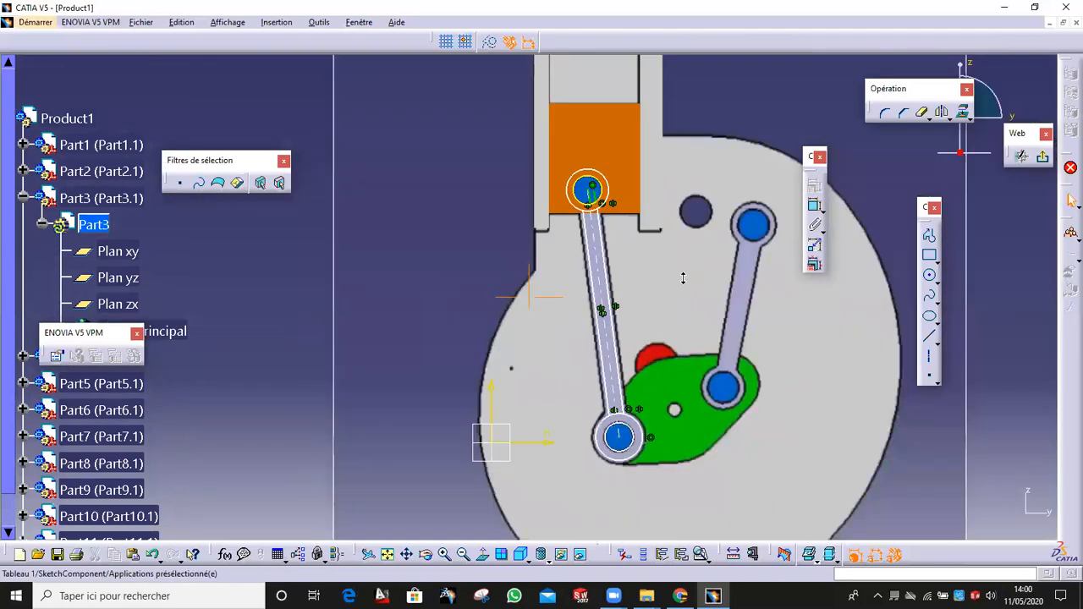
Step: Quick-trim the eye arcs between the two side lines and move the side line outward to match the rod's edge
click(921, 114)
scroll(604, 314, up, 5)
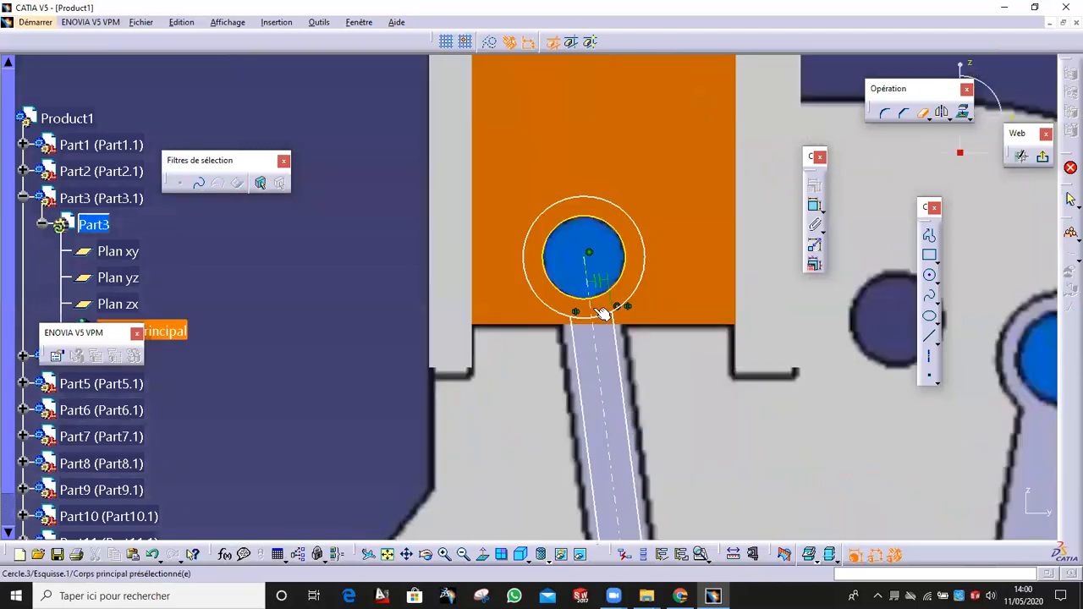
click(603, 316)
click(585, 318)
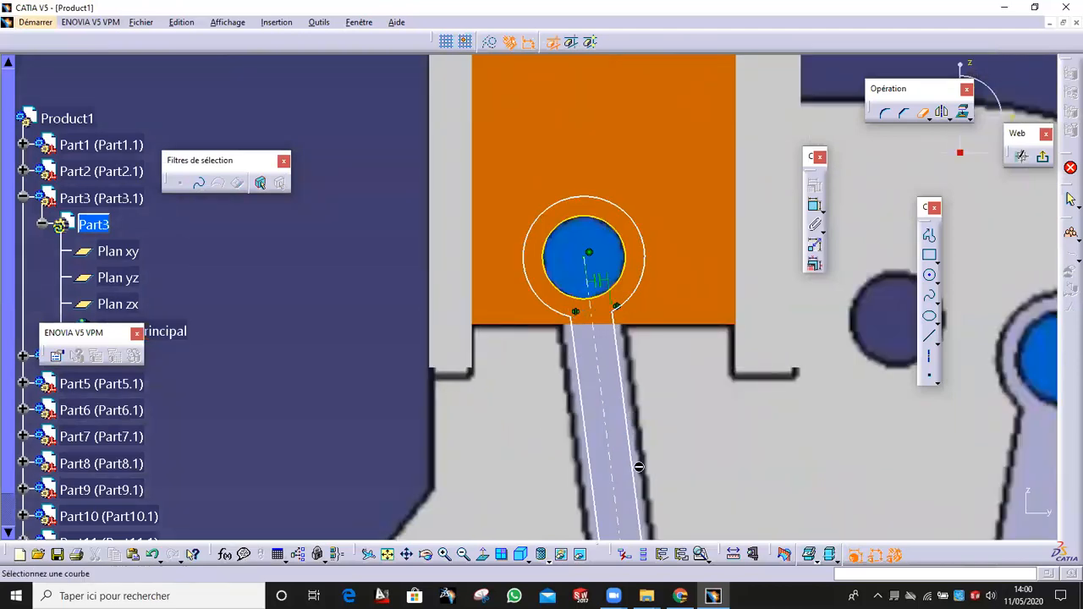
middle_drag(639, 467, 591, 239)
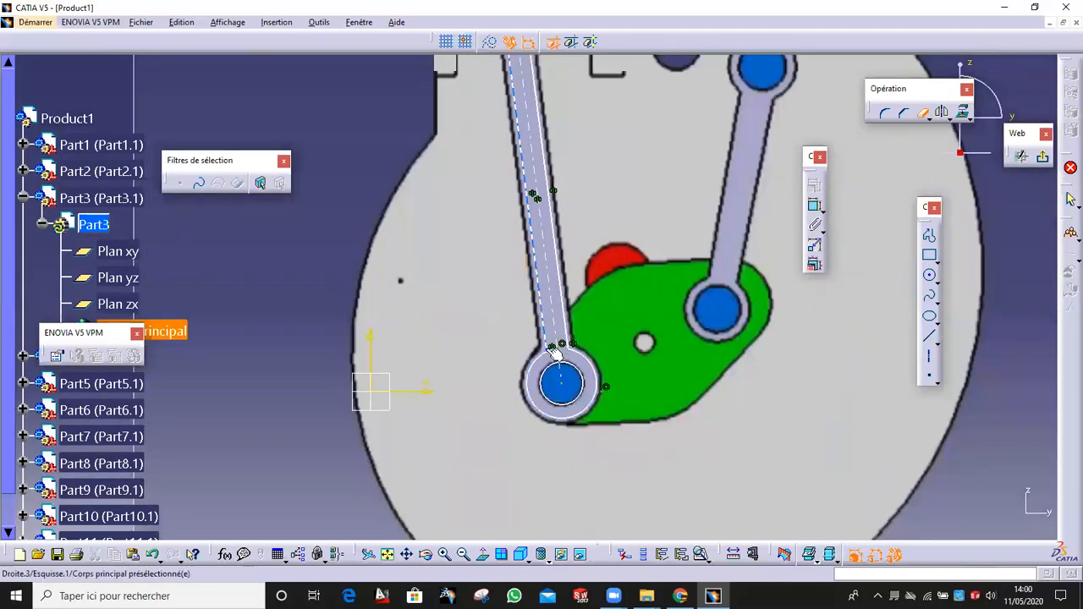
ctrl+middle_drag(572, 275, 569, 326)
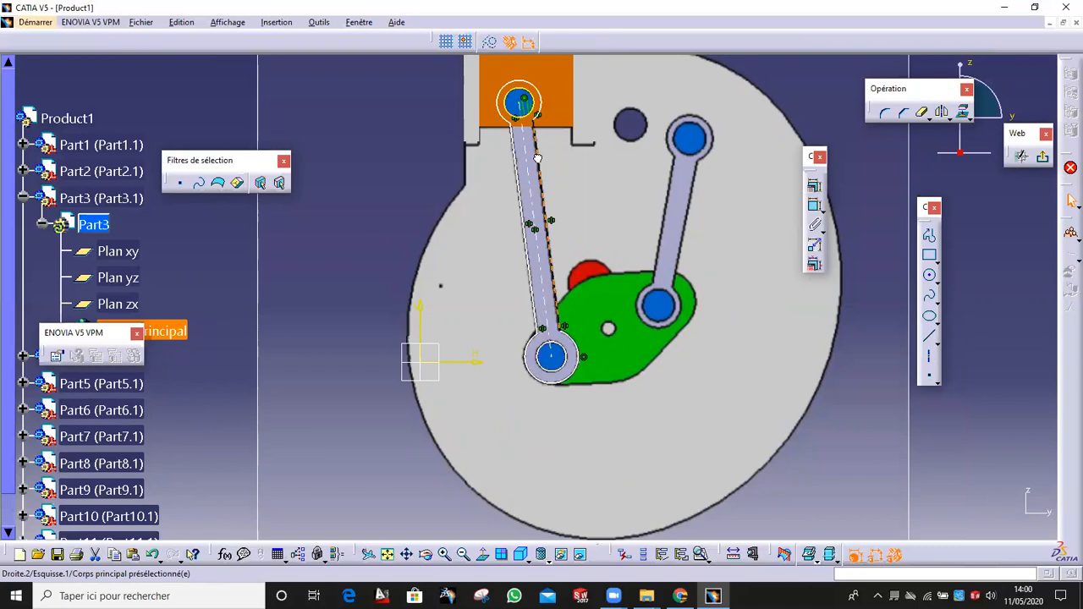
click(536, 158)
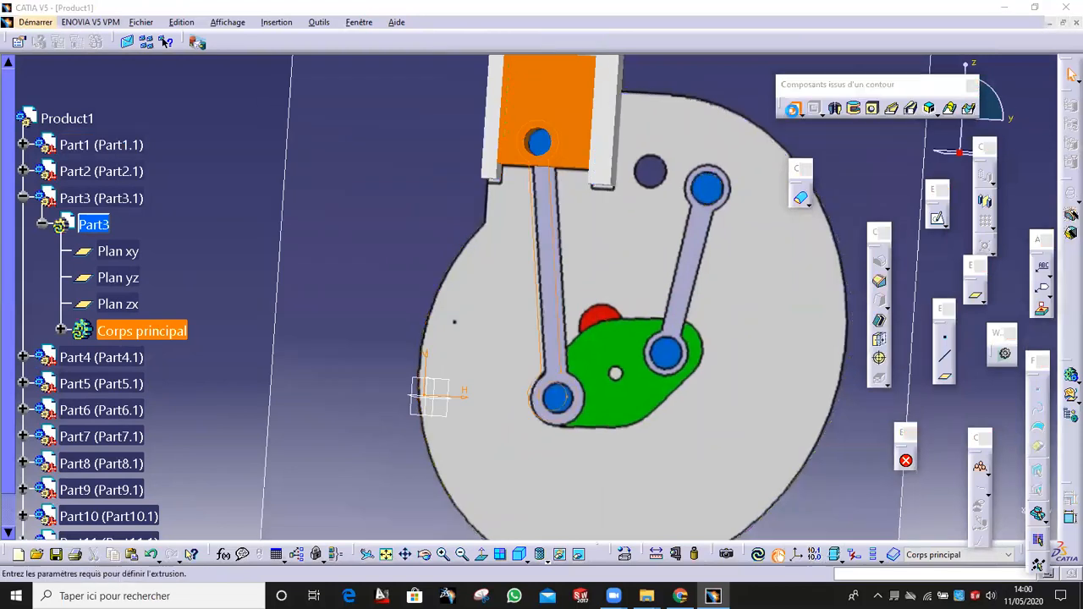
Step: Extrude Part3's connecting rod sketch to a length of 4 mm
click(794, 109)
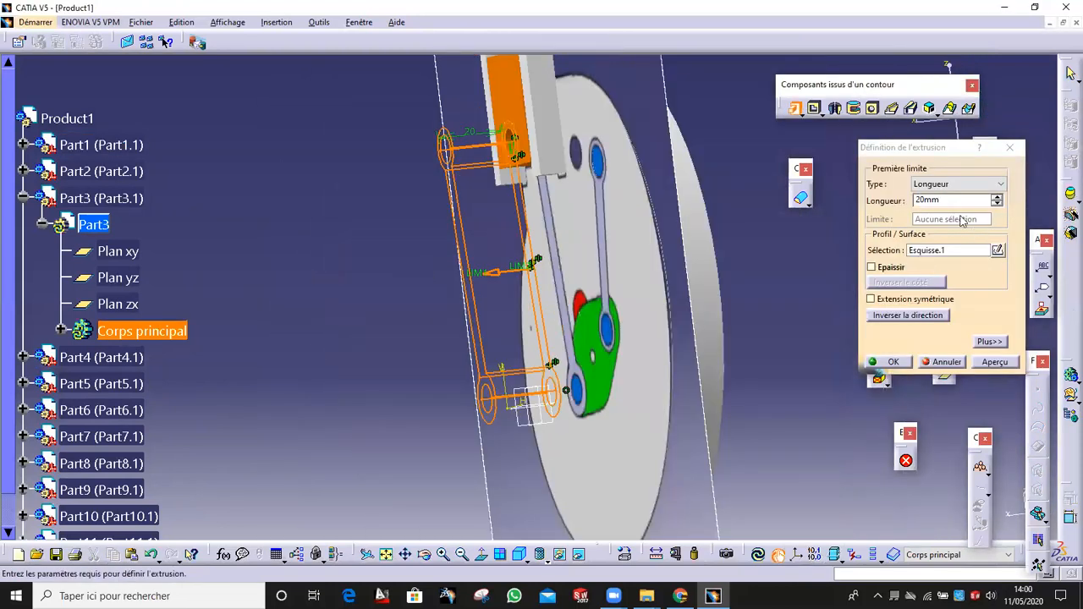
middle_drag(756, 232, 702, 260)
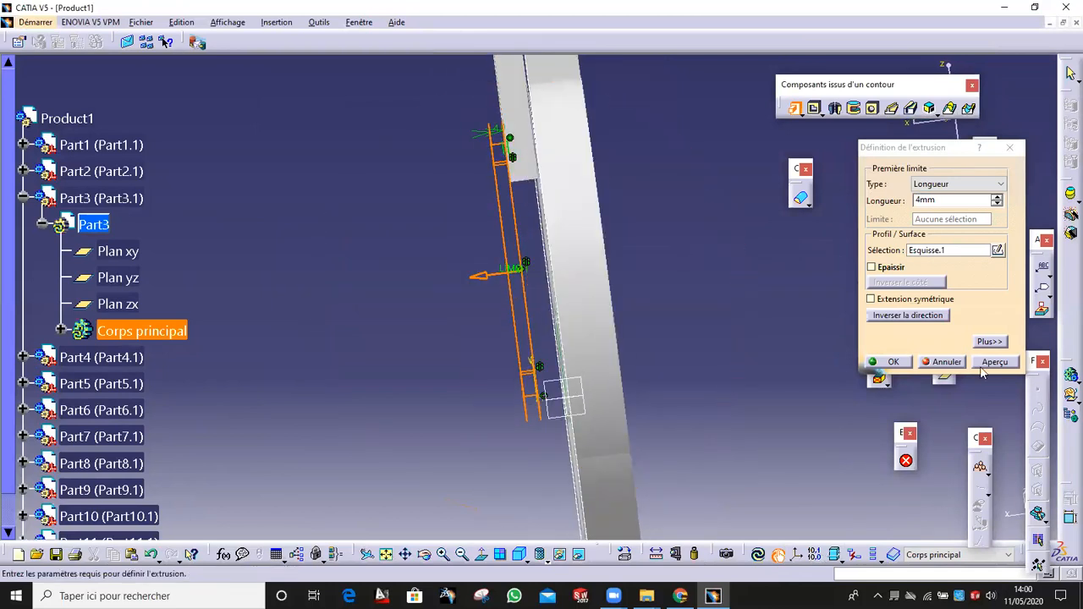
click(899, 364)
middle_drag(564, 237, 280, 281)
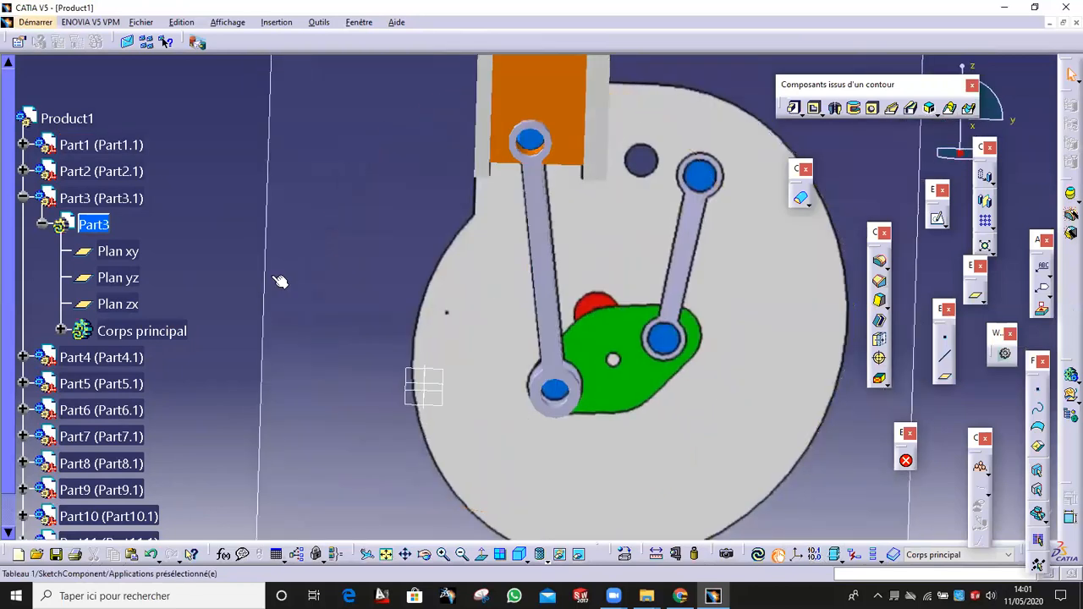
Step: Open Part4 in the tree and start a sketch in its main body on the front face of the large disc
click(25, 199)
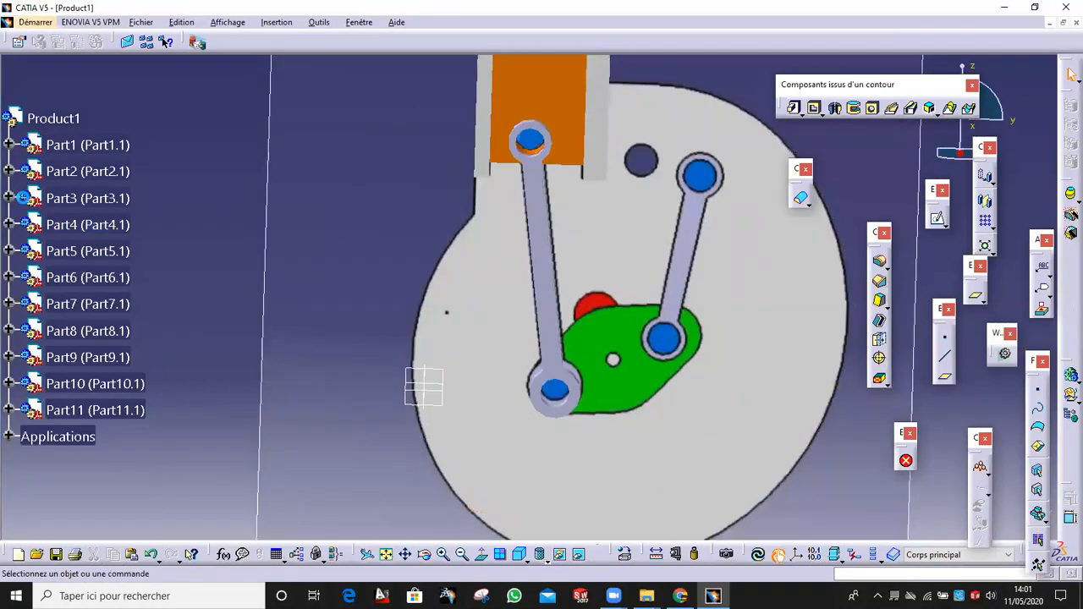
click(8, 225)
click(27, 251)
click(154, 359)
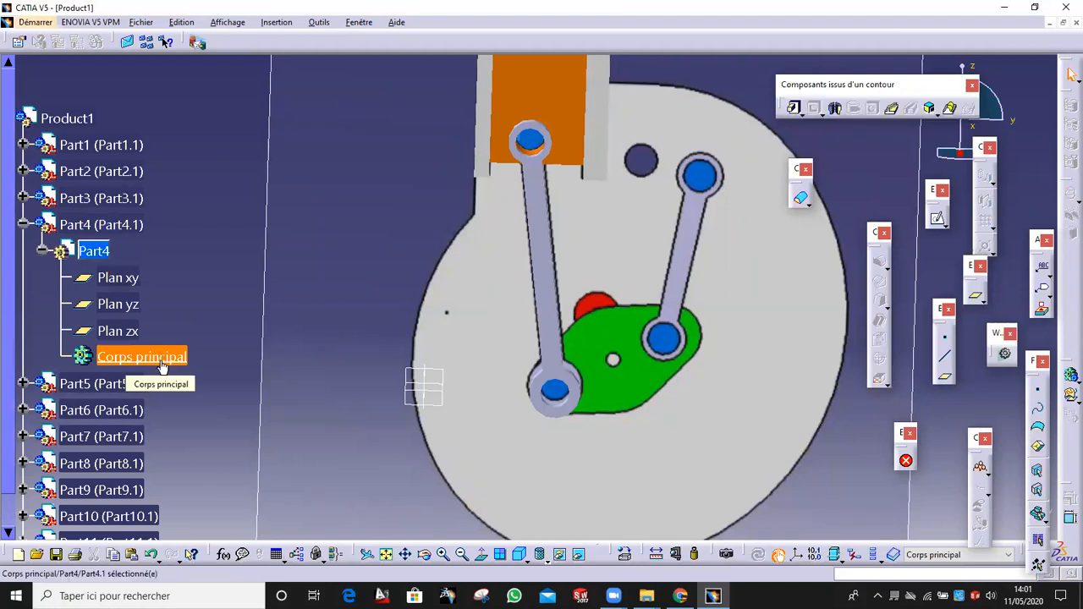
click(545, 267)
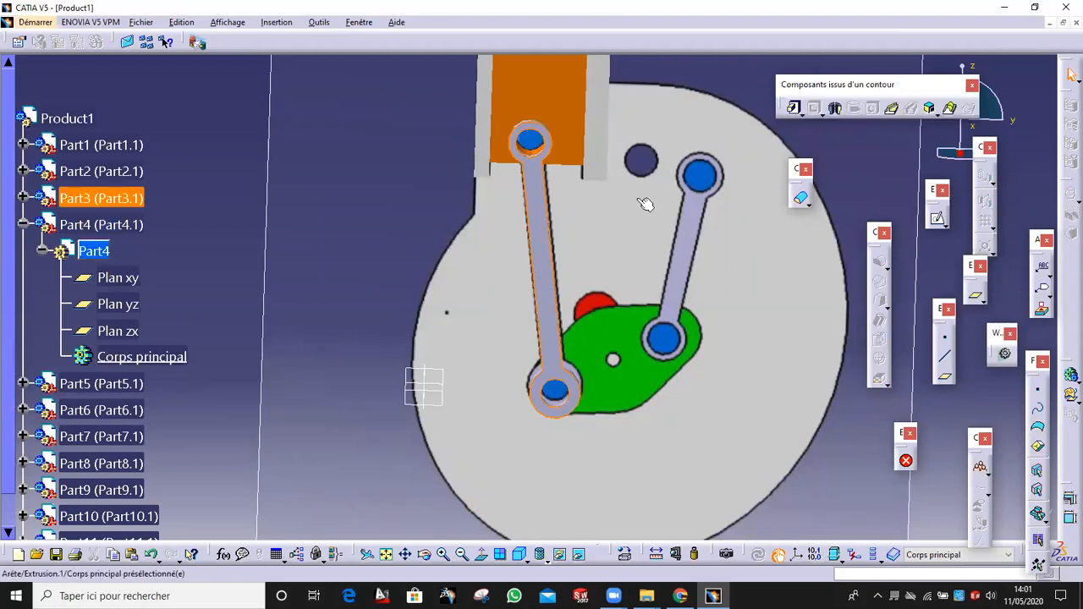
click(937, 219)
click(598, 251)
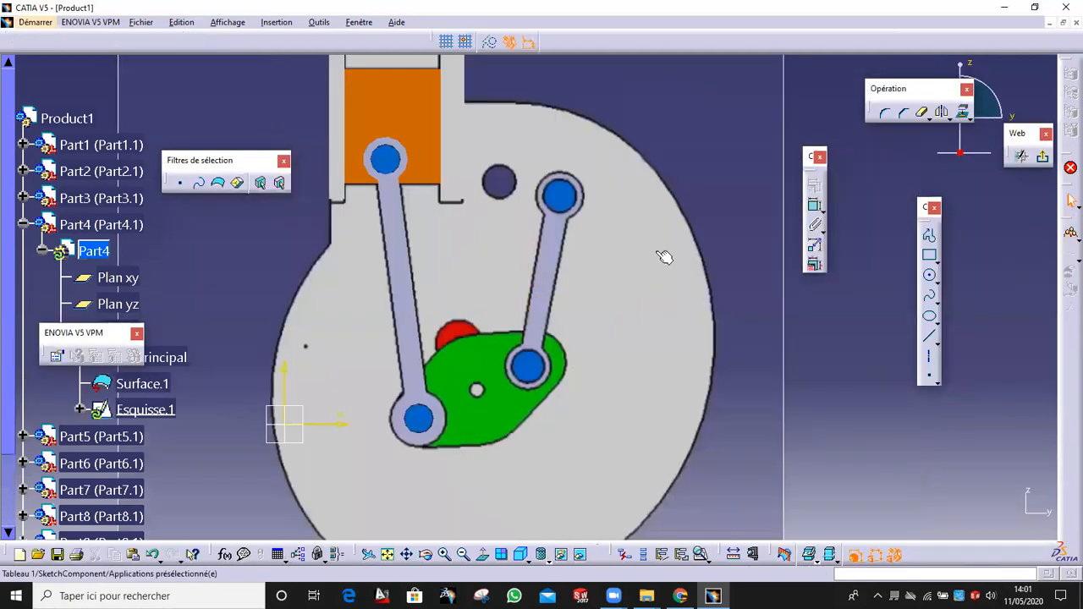
Step: Project the edge of the disc's round pin hole into Part4's sketch and return the view normal to the sketch plane
mouse_move(666, 253)
middle_down()
mouse_move(616, 254)
mouse_move(351, 339)
mouse_move(460, 207)
middle_up()
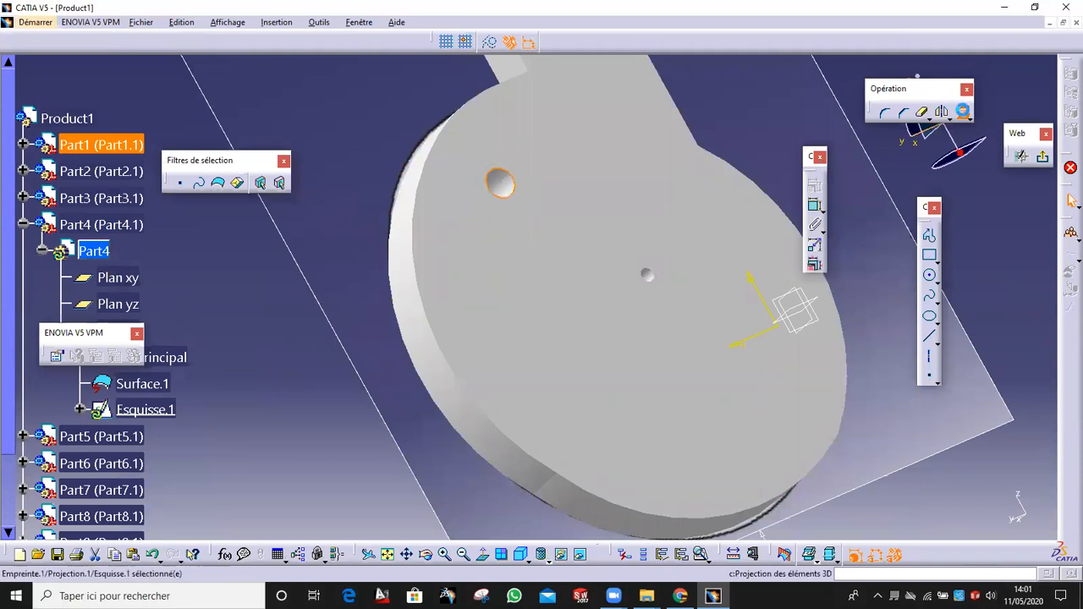
click(500, 183)
middle_drag(527, 225, 539, 196)
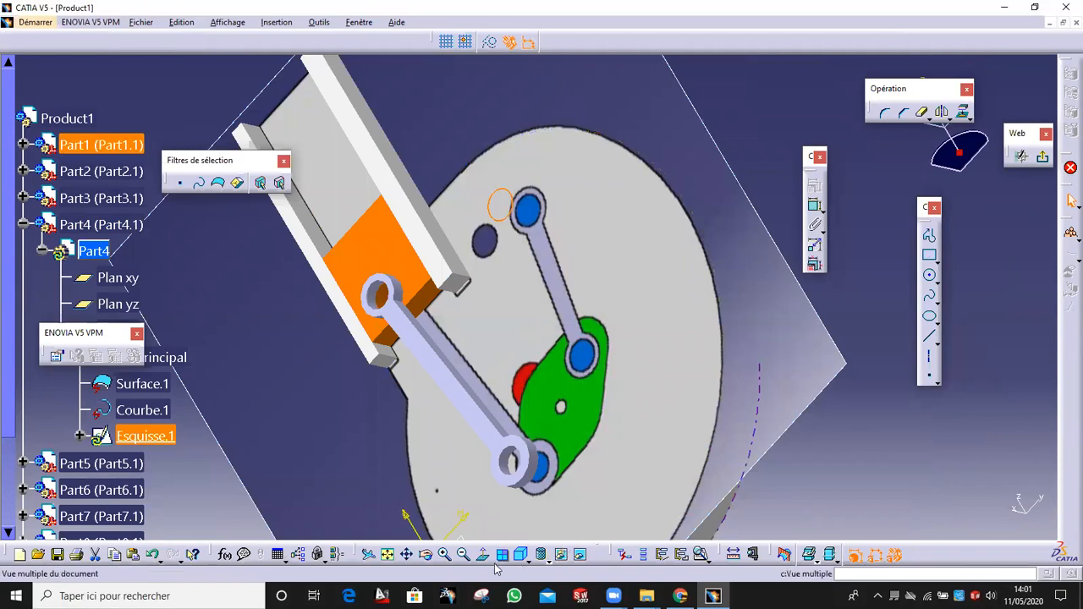
click(482, 554)
mouse_move(607, 279)
middle_down()
mouse_move(622, 455)
mouse_move(649, 346)
mouse_move(630, 356)
middle_up()
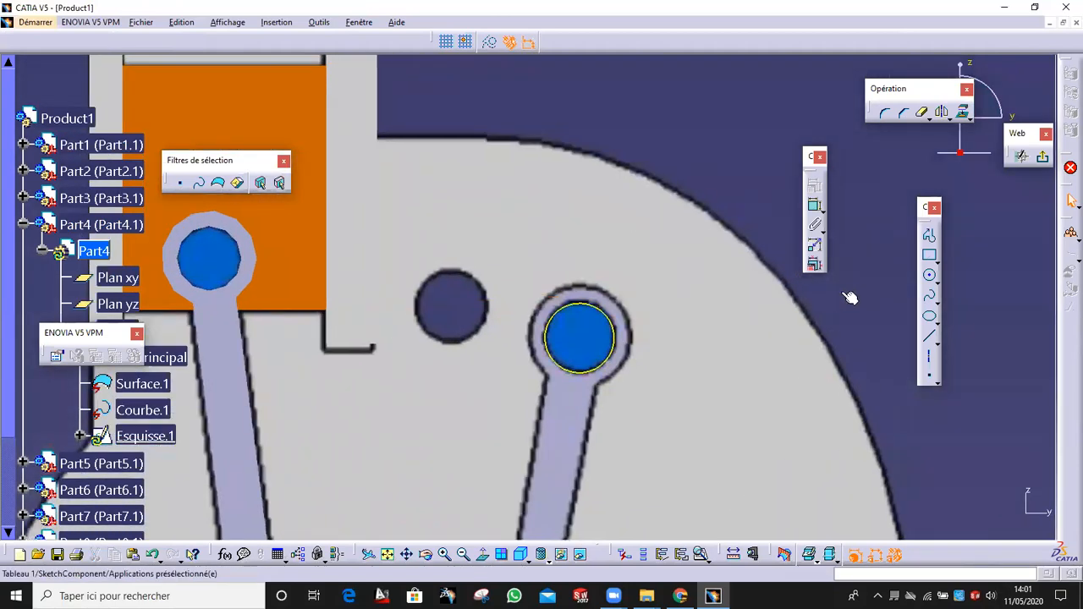
Step: Draw a circle of about 6.8 mm radius concentric with the projected hole, along the short rod's upper eye
click(930, 274)
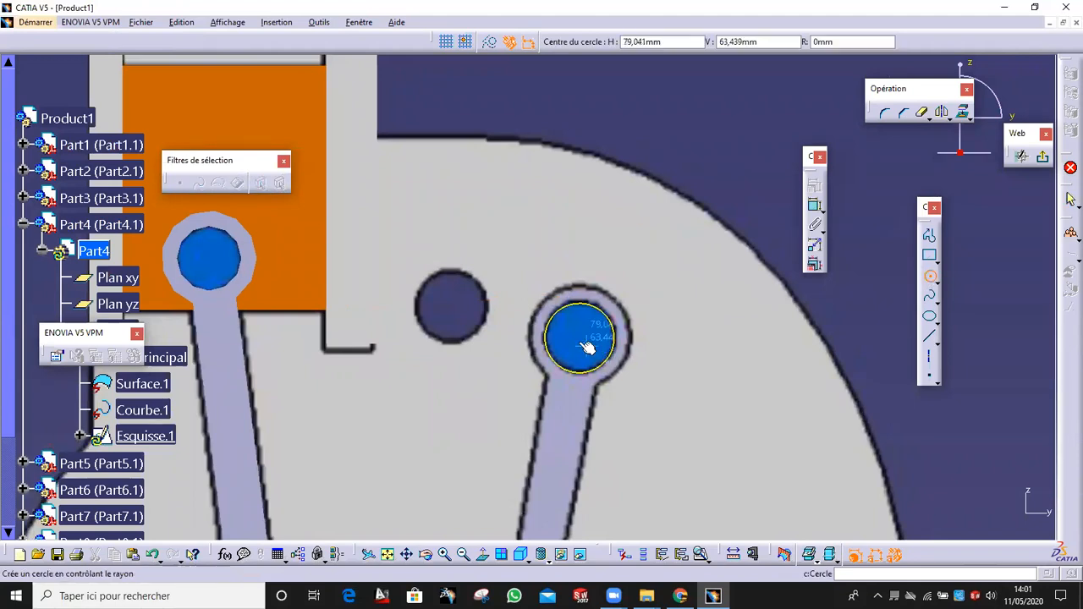
click(583, 338)
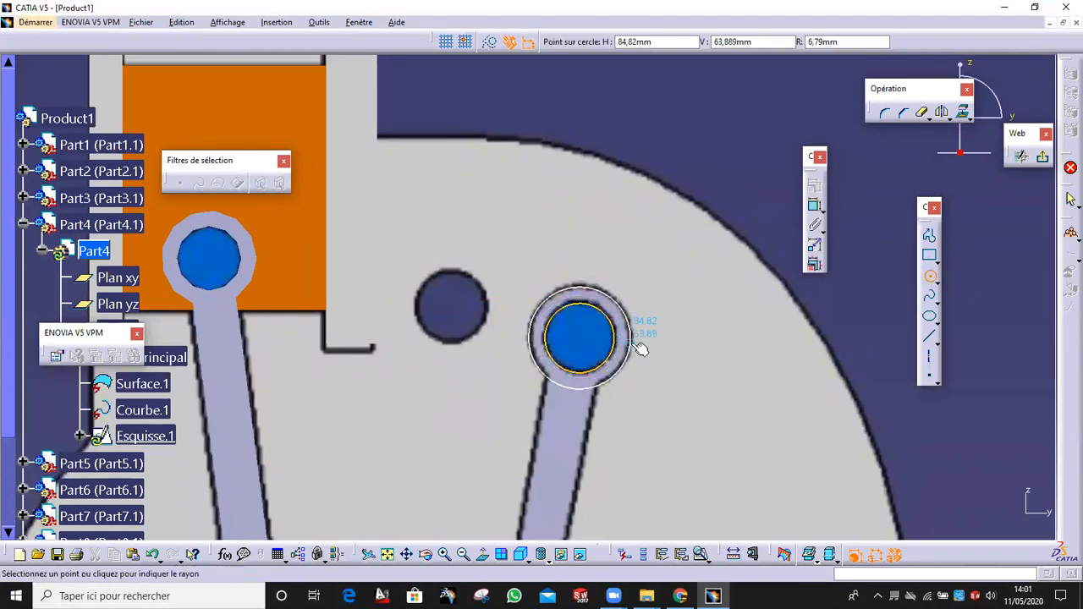
click(638, 349)
Step: Draw two concentric circles of about 4.1 mm and 6.4 mm radius on the short rod's lower pin and eye
middle_drag(612, 466, 611, 282)
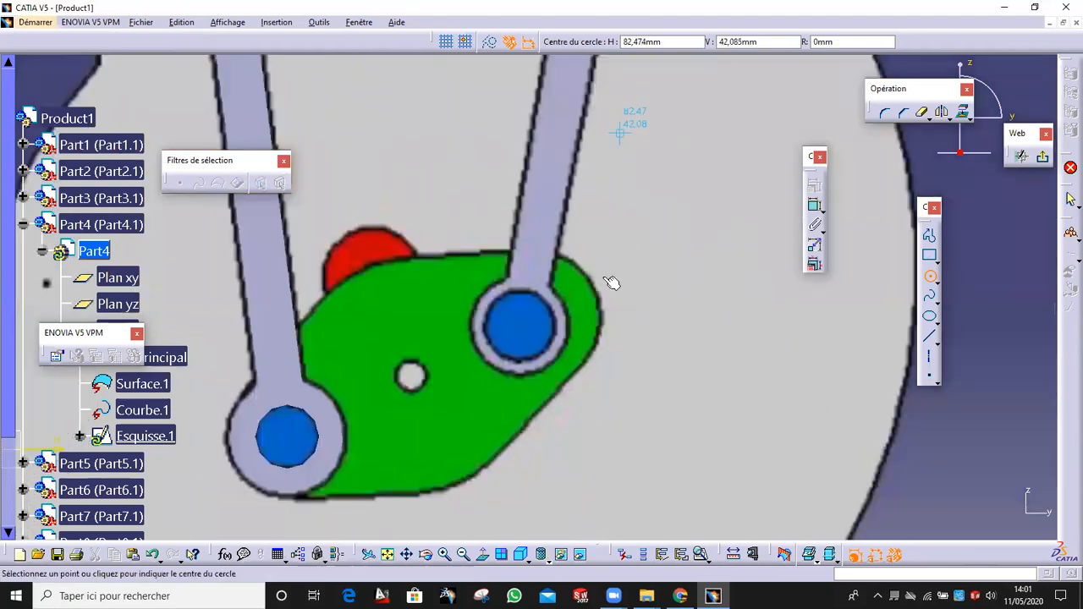
click(525, 330)
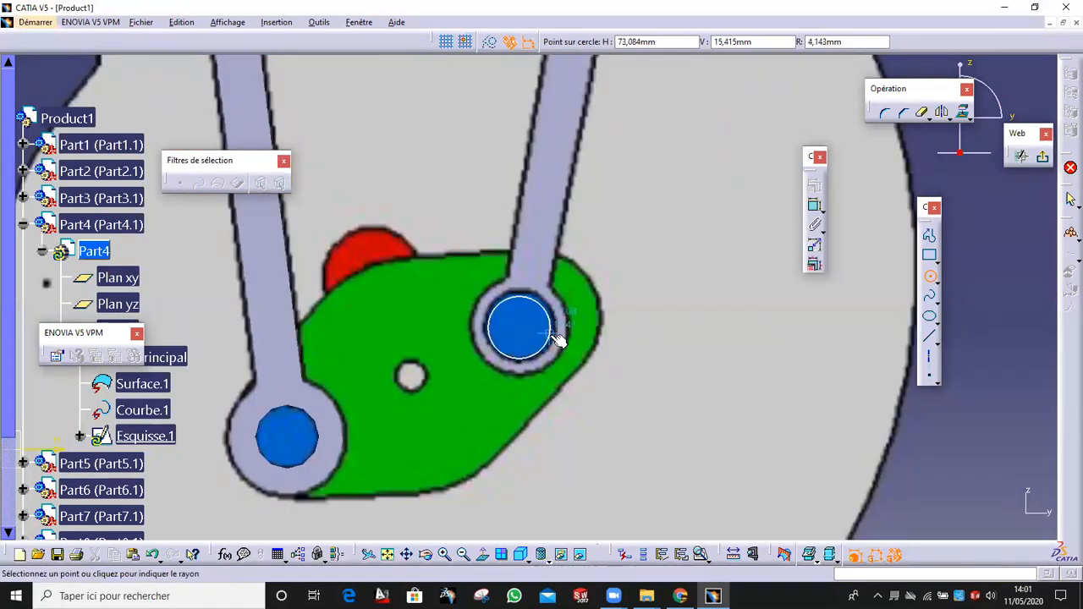
click(560, 339)
click(526, 329)
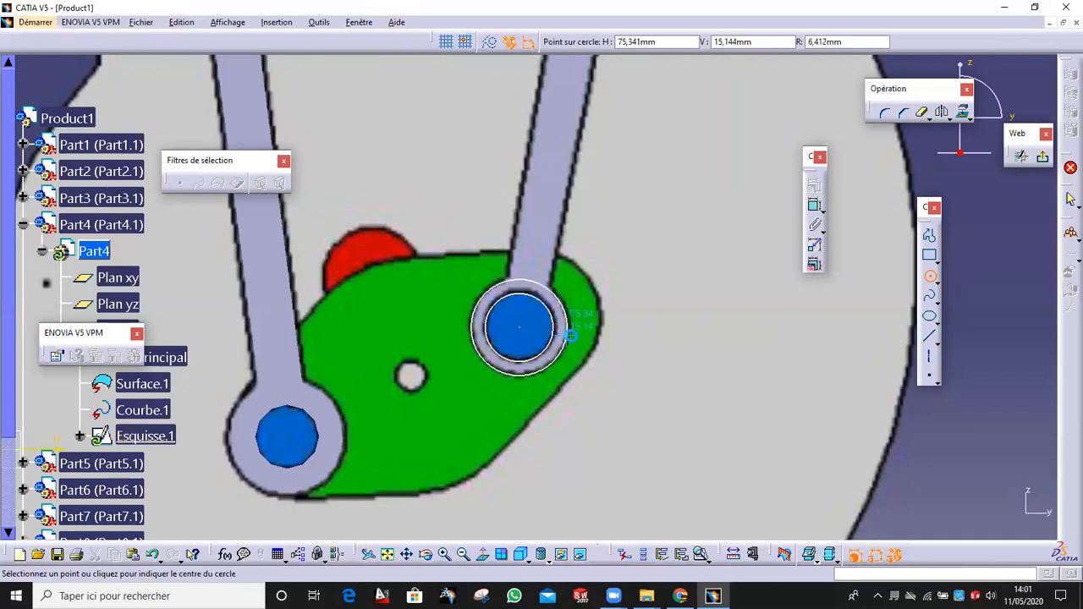
click(572, 336)
key(Escape)
Step: Adjust the lower circles' centre and the outer circle's size to match the rod eye in the reference image
drag(521, 328, 522, 326)
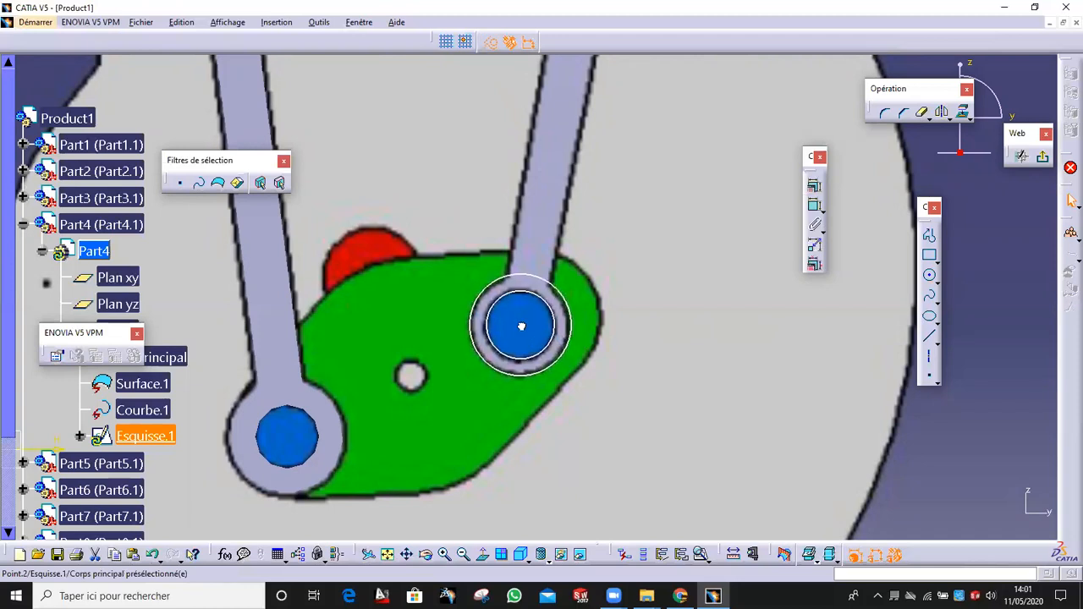
drag(549, 286, 548, 284)
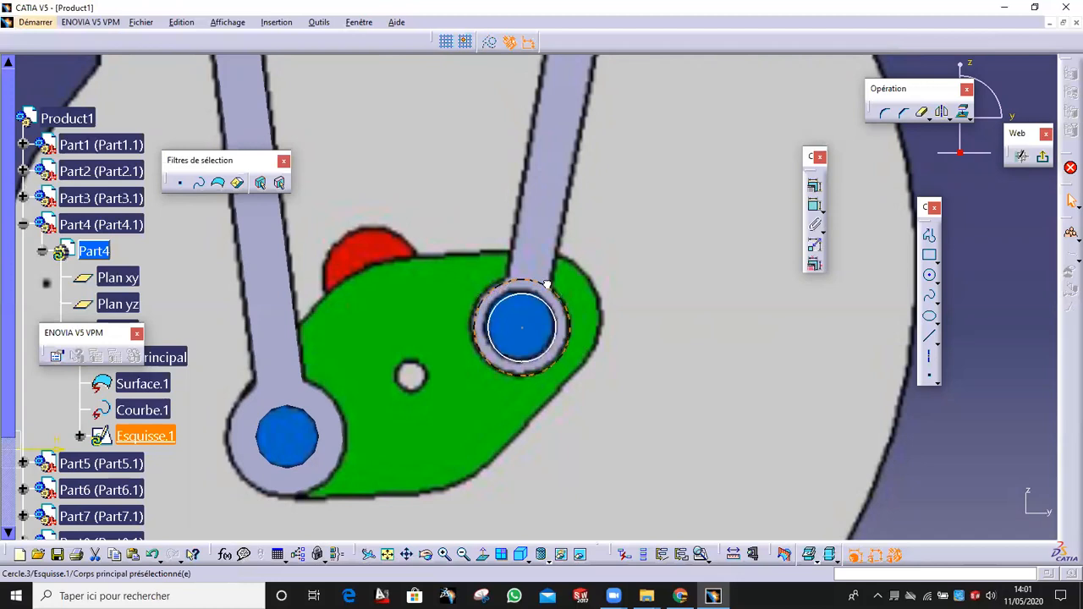
drag(523, 328, 521, 326)
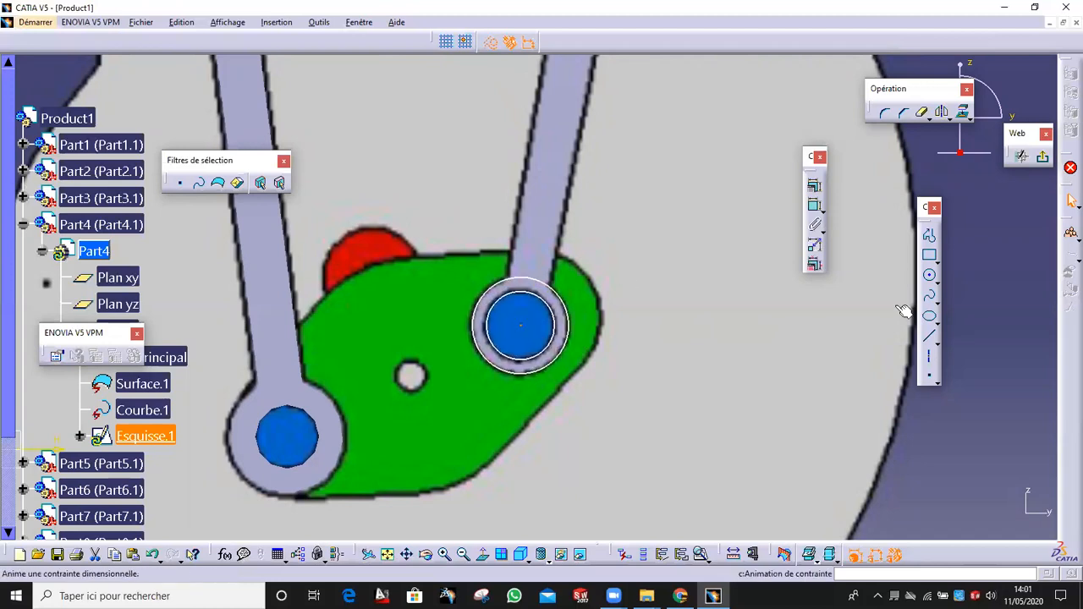
Step: Draw an axis between the centres of the short rod's upper and lower eye circles
click(927, 358)
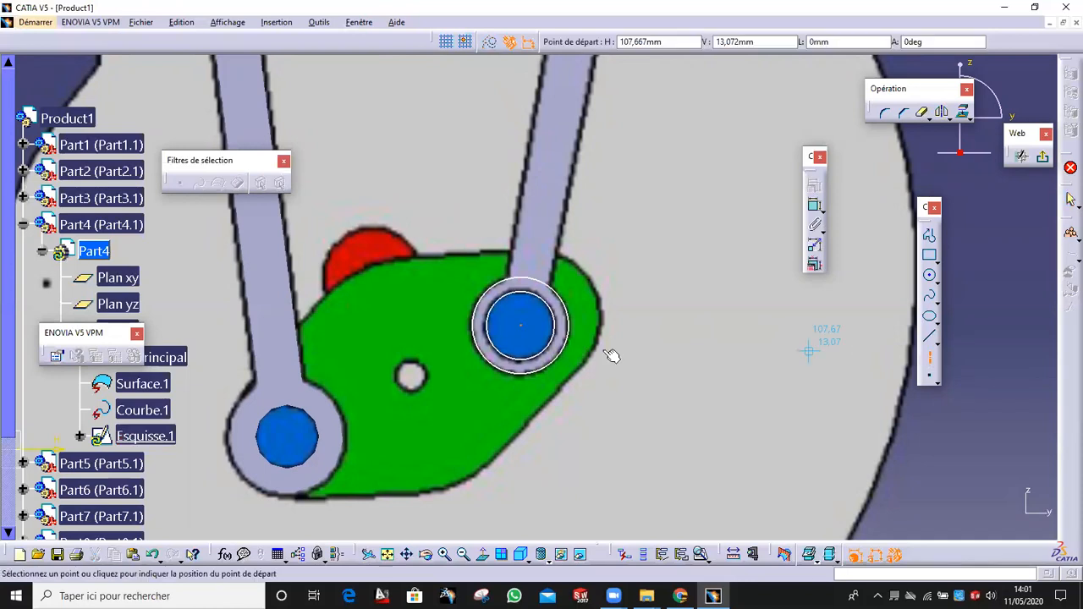
middle_drag(558, 160, 457, 491)
click(495, 295)
middle_drag(544, 353, 544, 414)
mouse_move(540, 325)
middle_down()
mouse_move(685, 339)
mouse_move(701, 398)
middle_up()
click(917, 375)
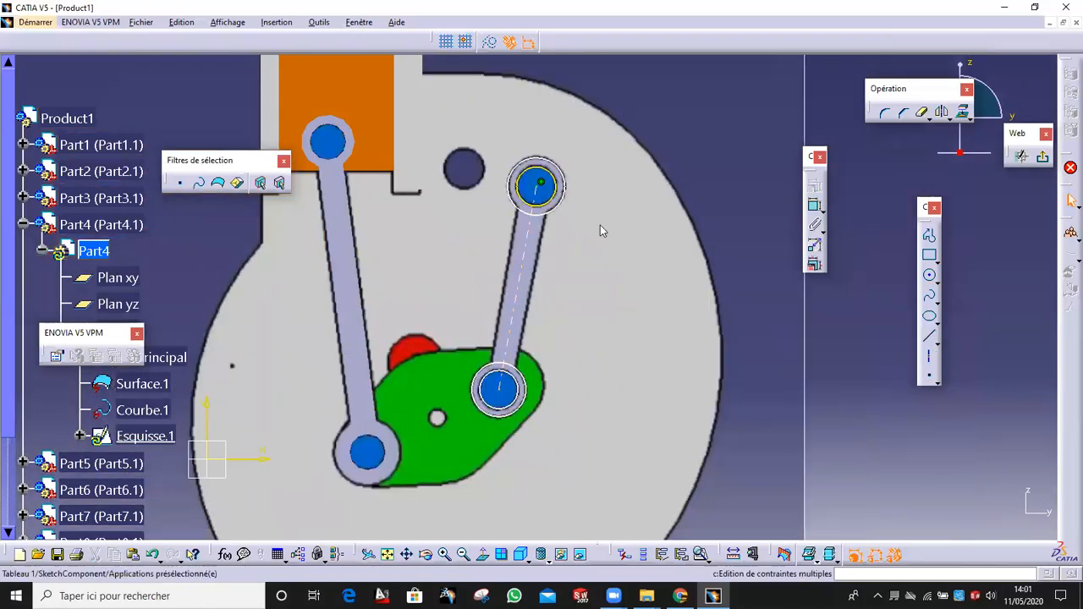
Step: Draw a line along the short rod's outer edge from the upper outer circle to the lower outer circle
click(931, 340)
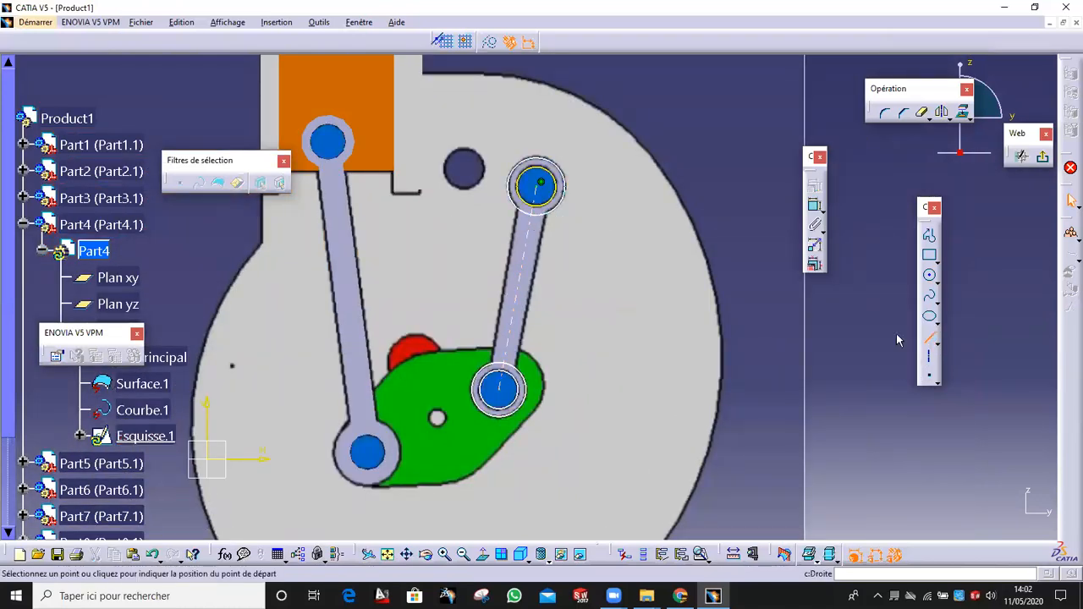
click(553, 217)
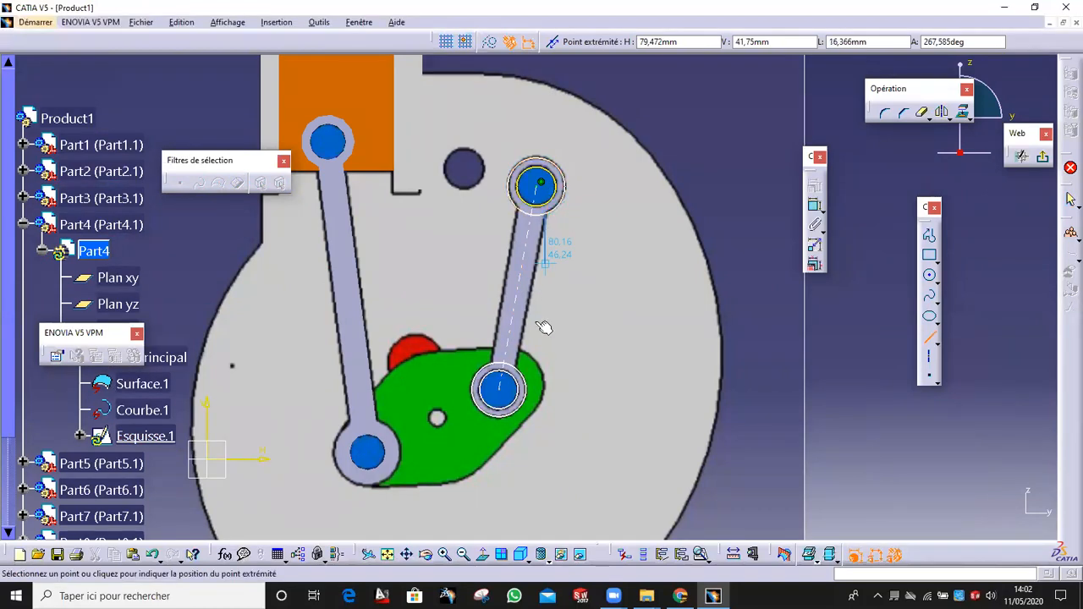
click(525, 375)
mouse_move(595, 333)
middle_down()
mouse_move(648, 372)
mouse_move(629, 327)
middle_up()
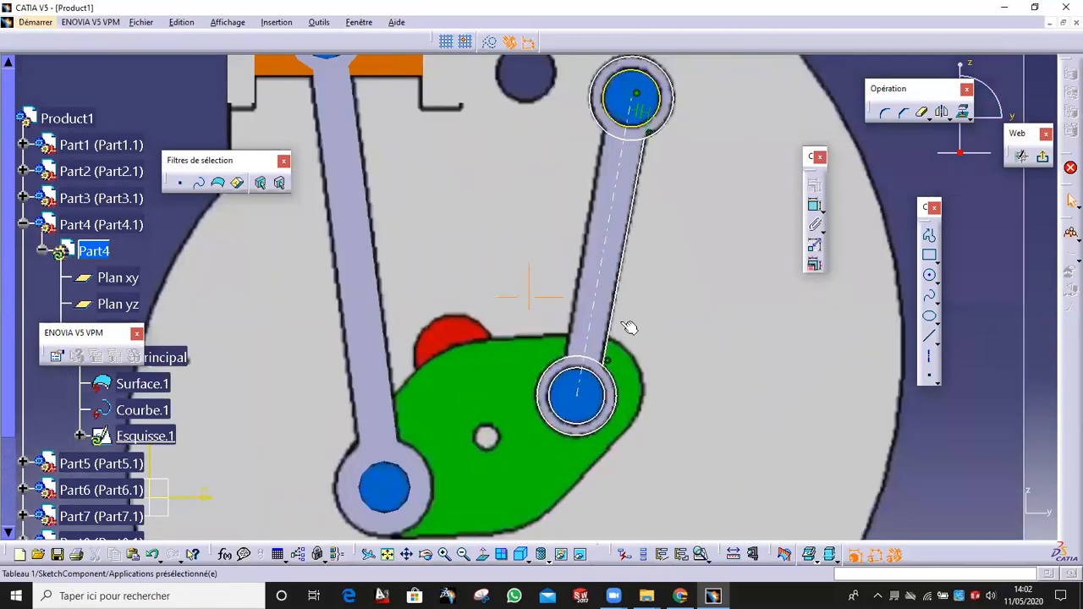
Step: Mirror the short rod's side line about the axis and quick-trim the eye arcs between the two side lines
middle_drag(699, 298, 706, 374)
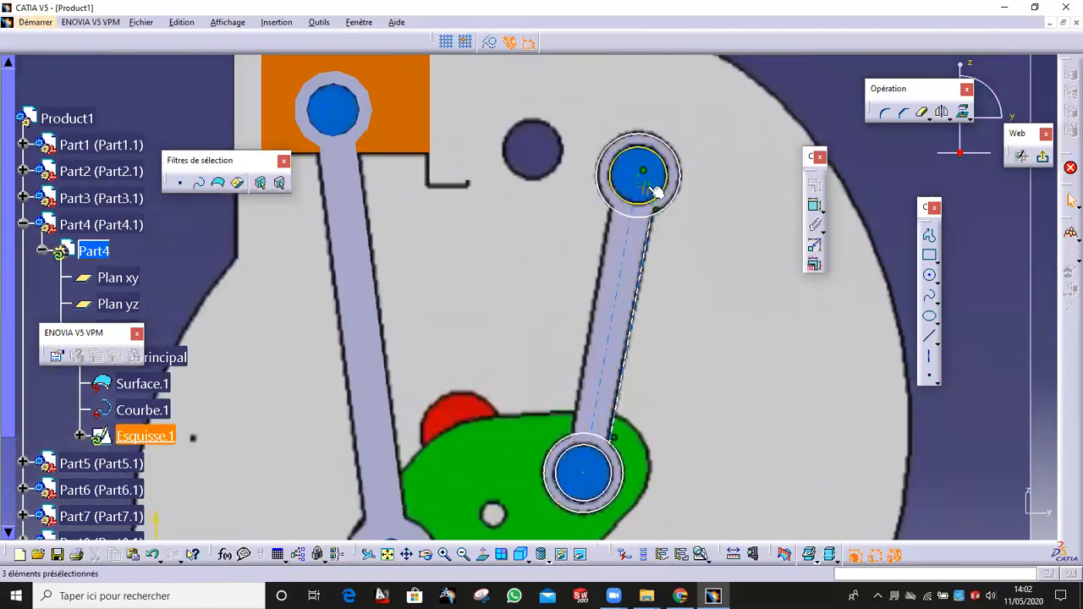
click(659, 250)
click(942, 112)
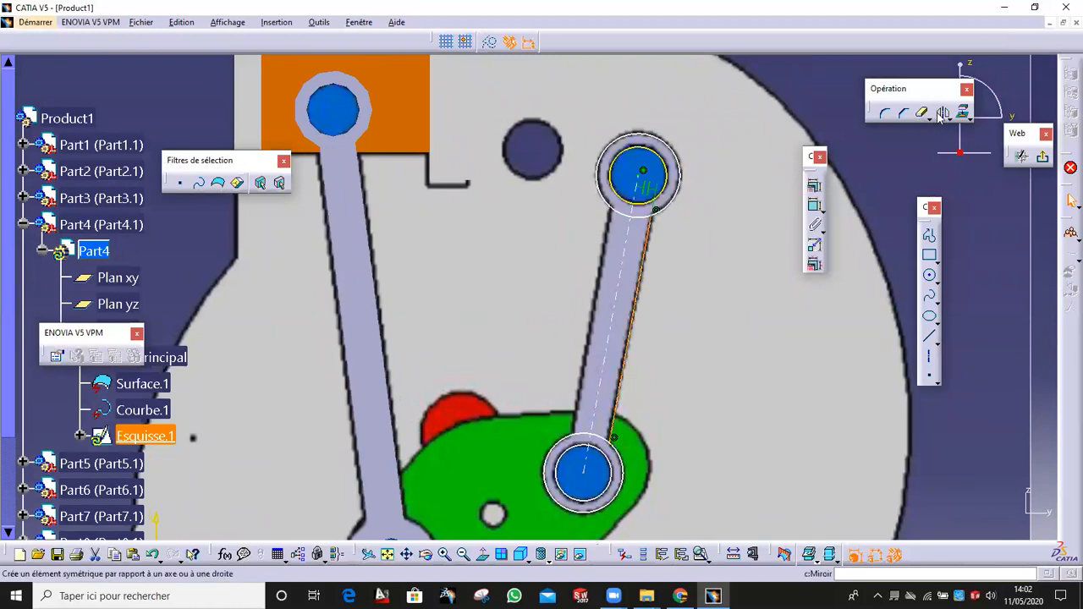
click(627, 280)
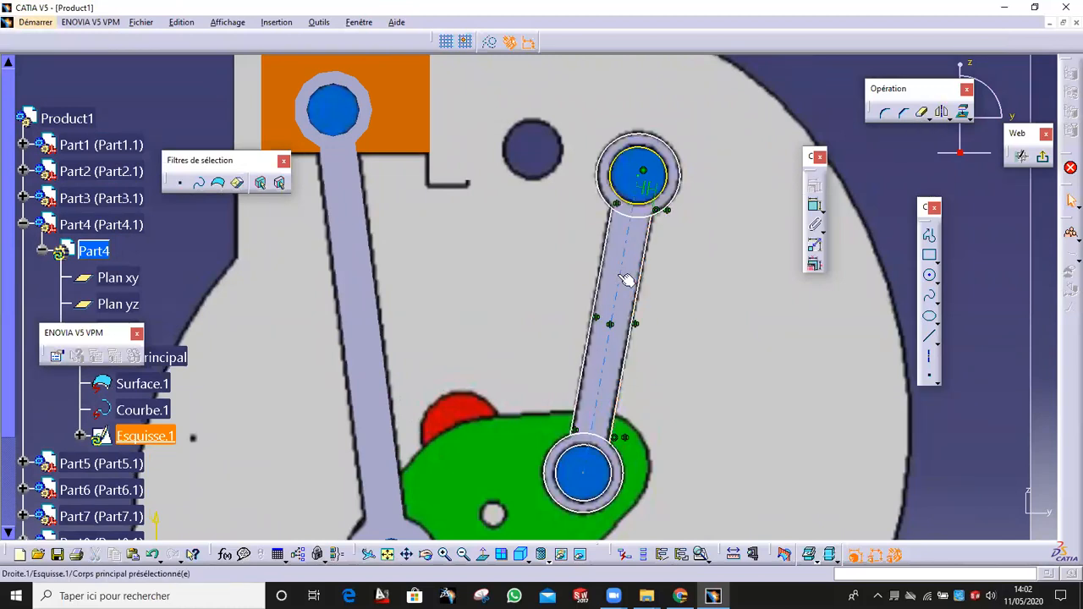
click(923, 113)
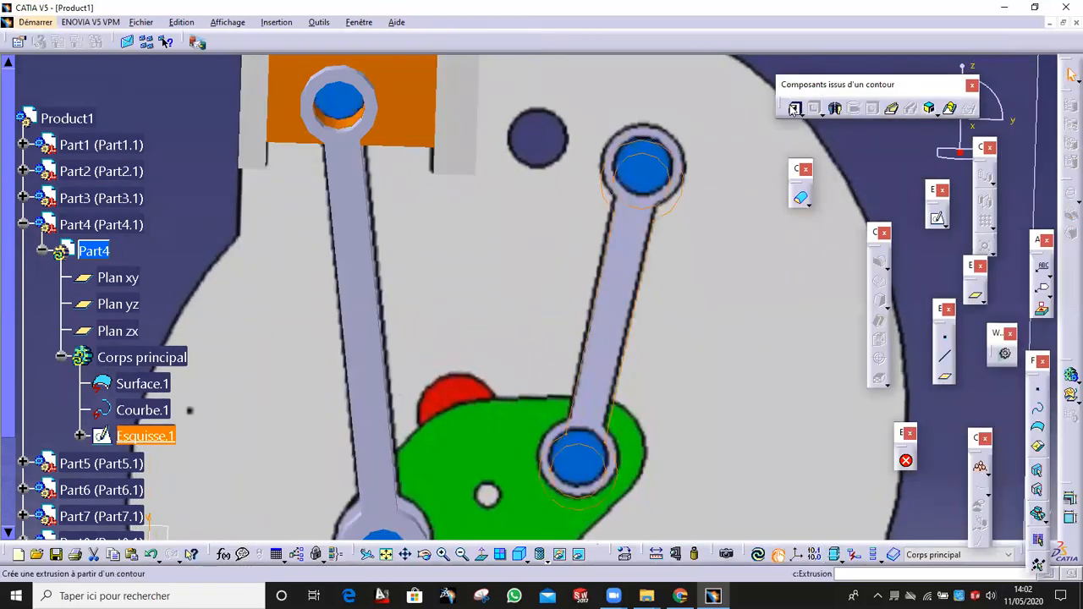
Step: Extrude Part4's short rod sketch to a length of 5 mm
click(794, 108)
middle_drag(560, 264, 478, 299)
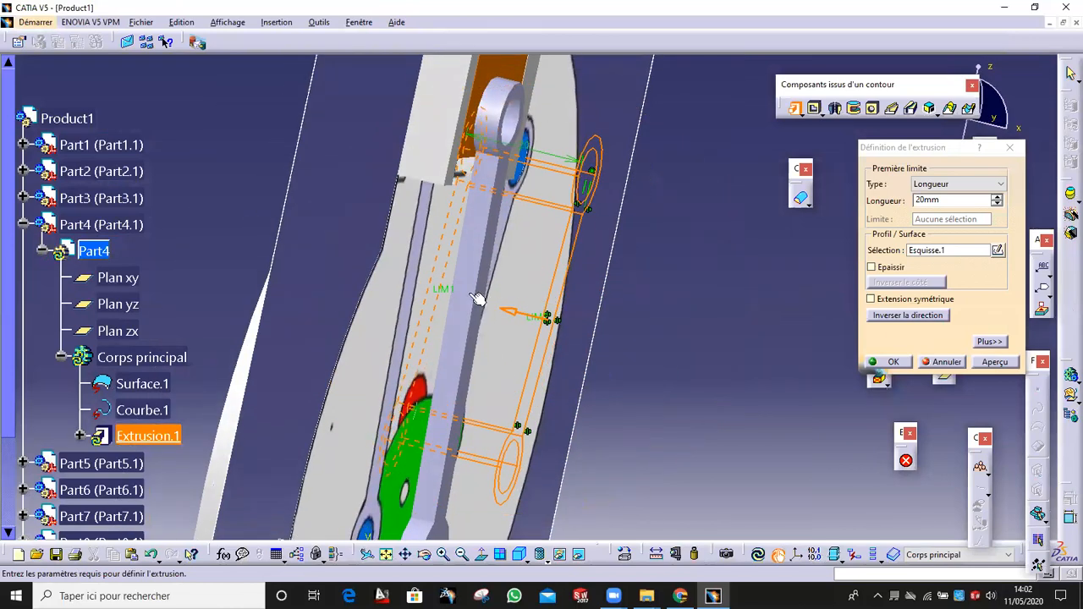
double_click(957, 198)
text(5)
click(982, 370)
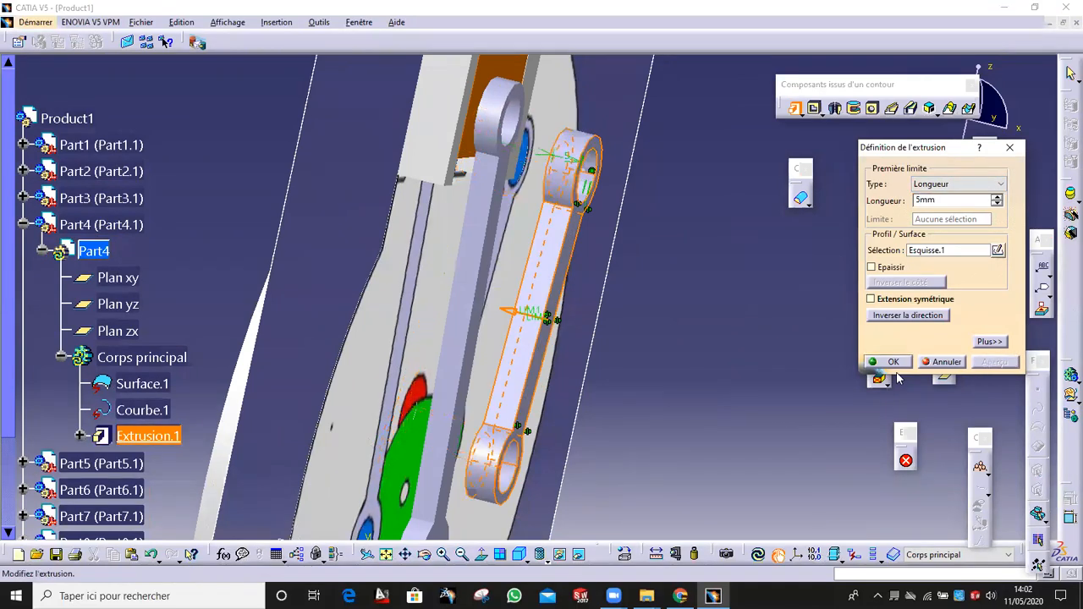
click(883, 366)
middle_drag(648, 344, 440, 364)
middle_drag(580, 347, 584, 287)
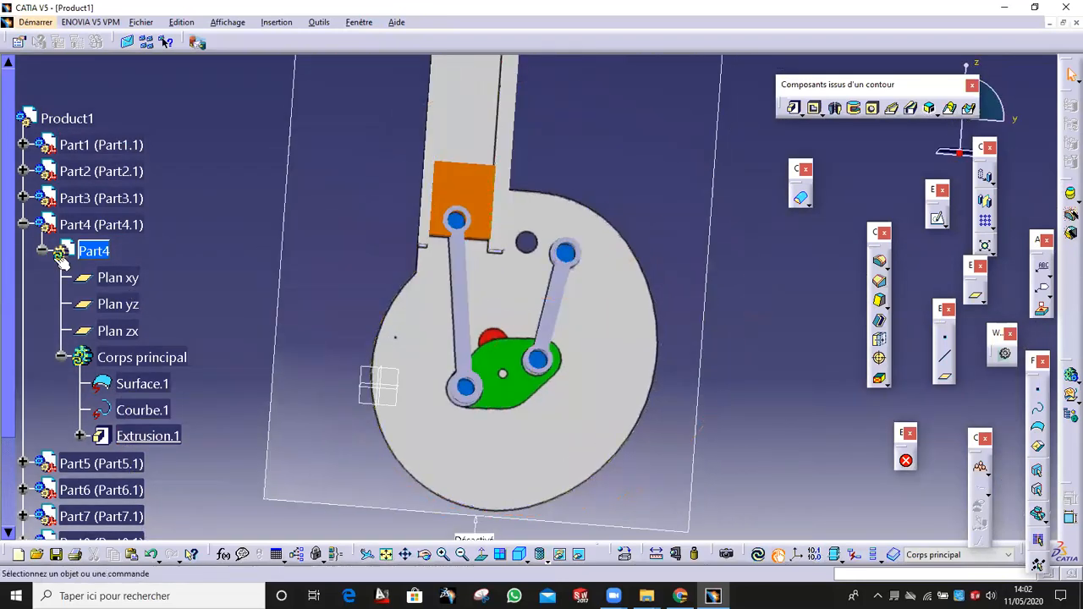
Step: Set the colour of both Part3 and Part4 to blue in their graphic properties
middle_drag(445, 261, 586, 274)
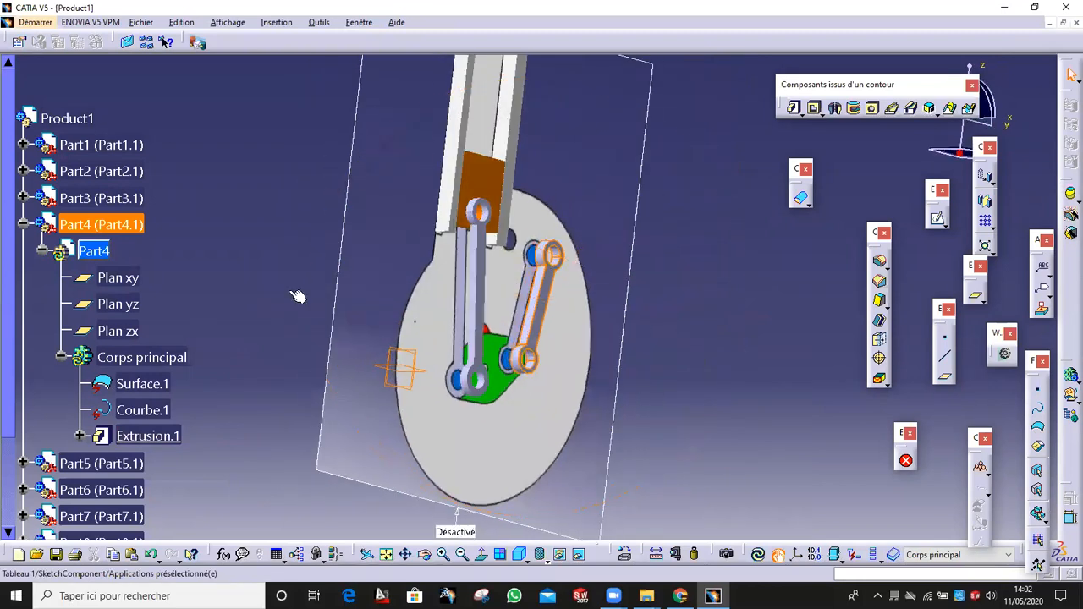
right_click(96, 198)
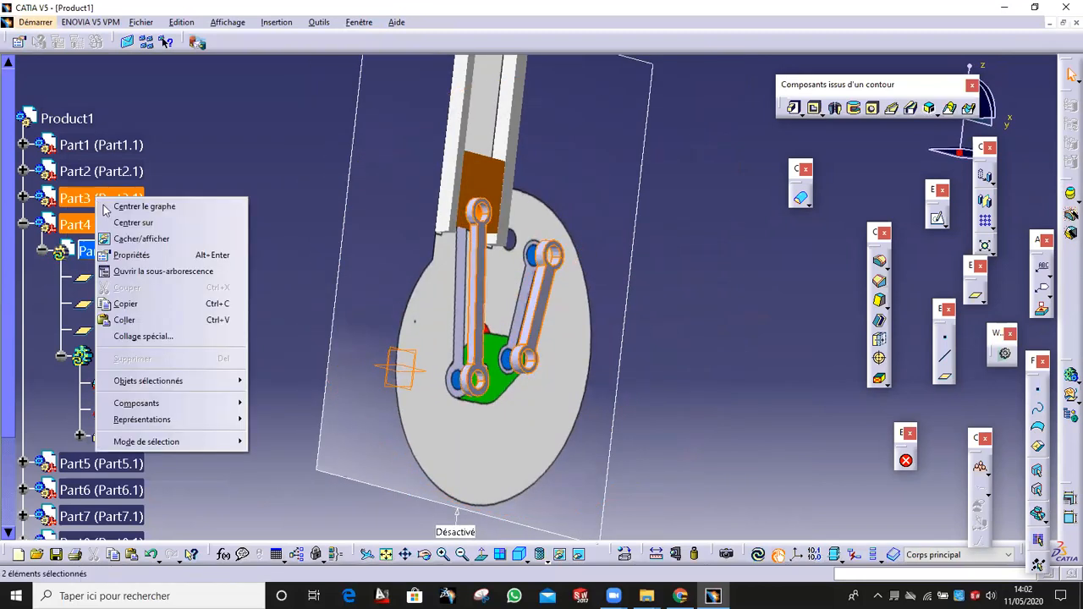
click(132, 255)
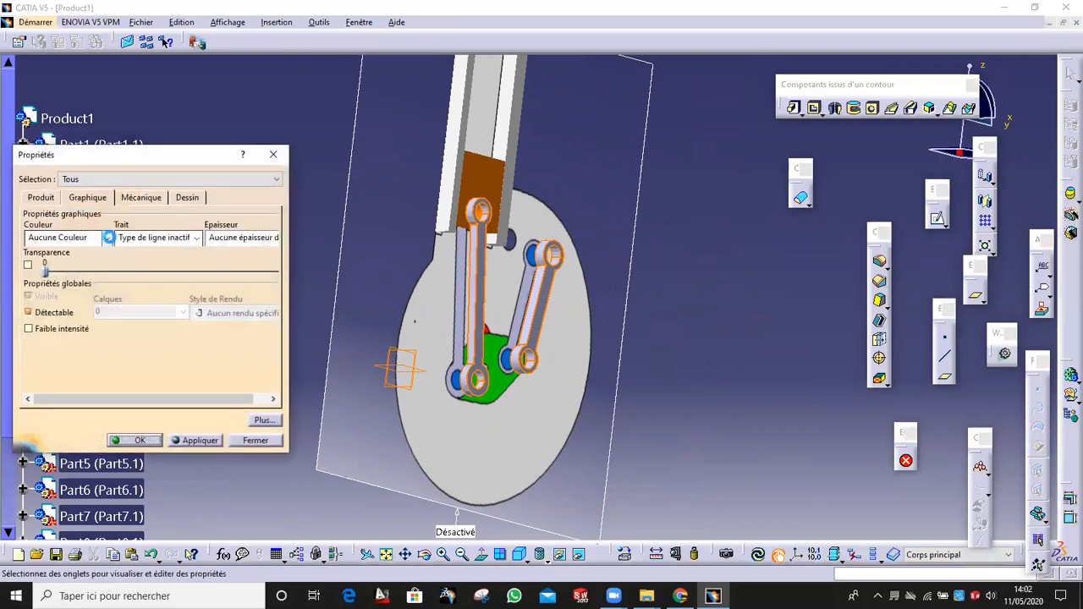
click(106, 238)
click(91, 421)
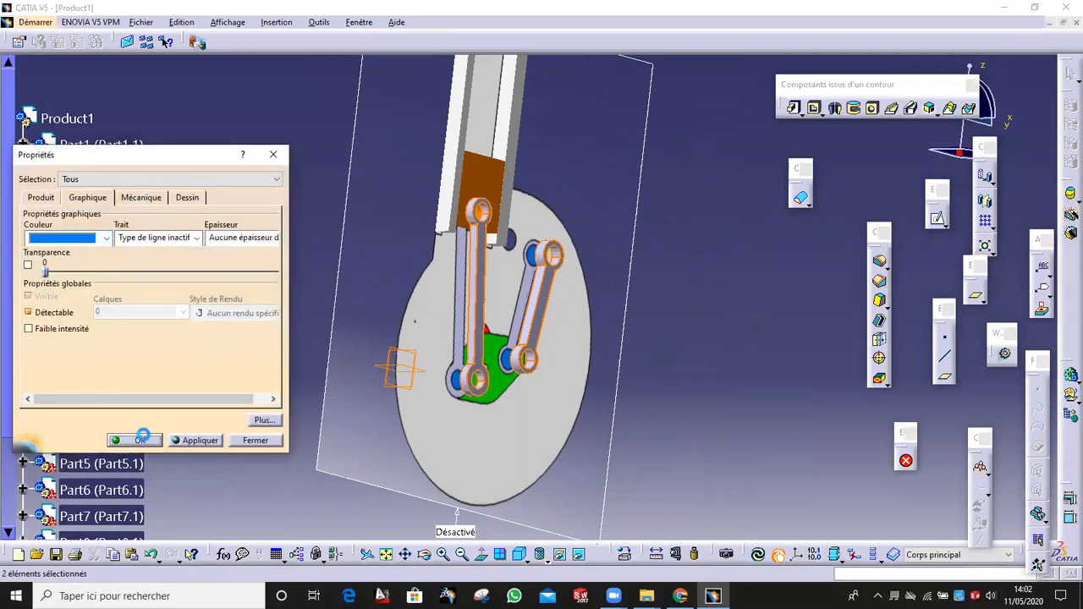
click(139, 440)
middle_drag(210, 267, 549, 405)
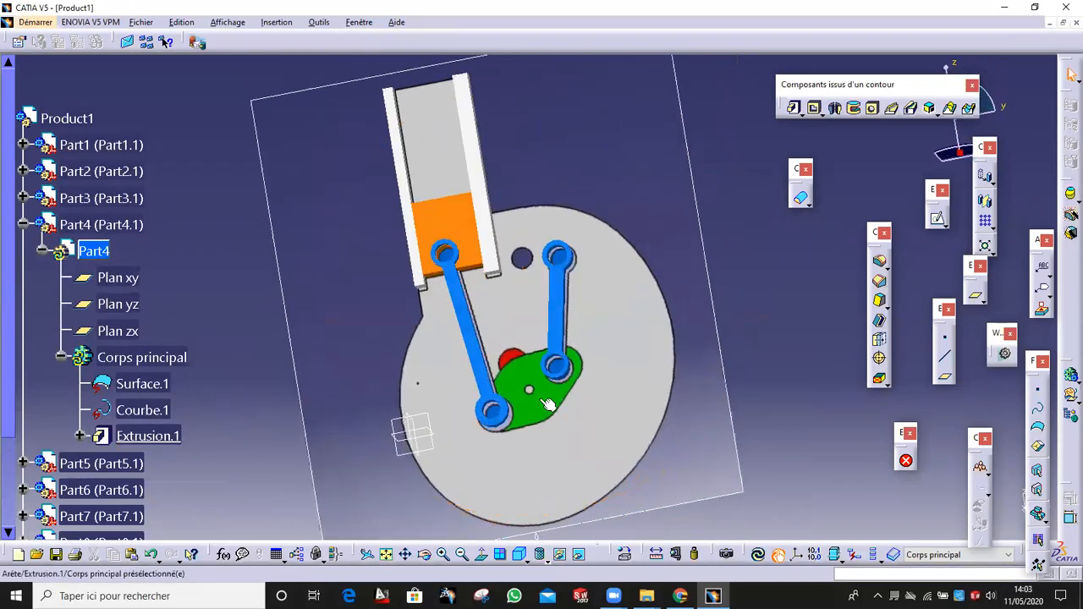
Step: Collapse Part4, expand Part5 in the specification tree and activate Part5's main body for editing
middle_drag(292, 315, 512, 269)
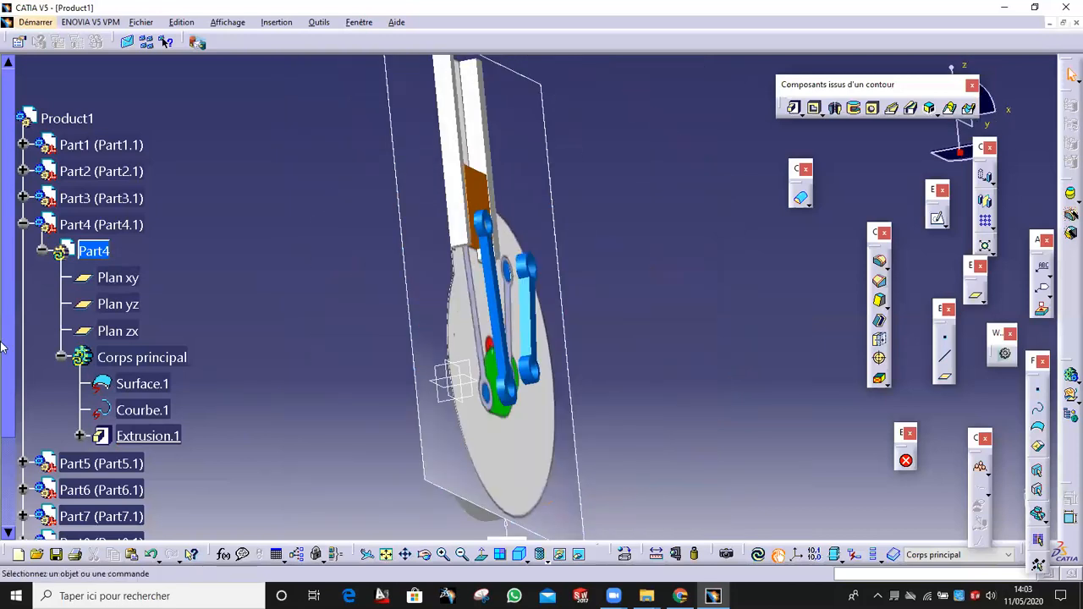
click(22, 224)
click(9, 252)
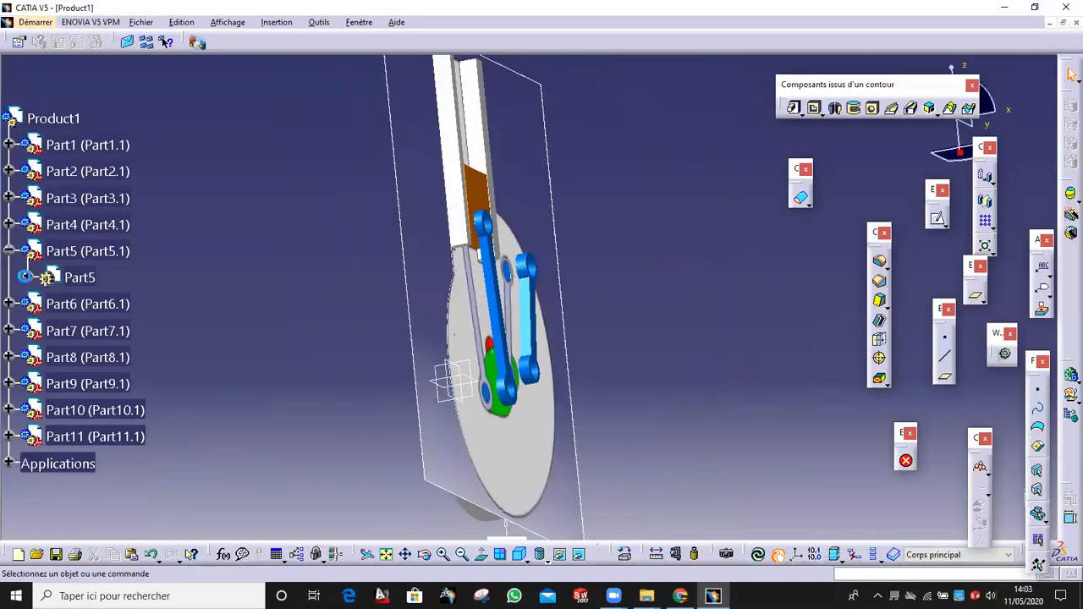
click(25, 277)
double_click(100, 382)
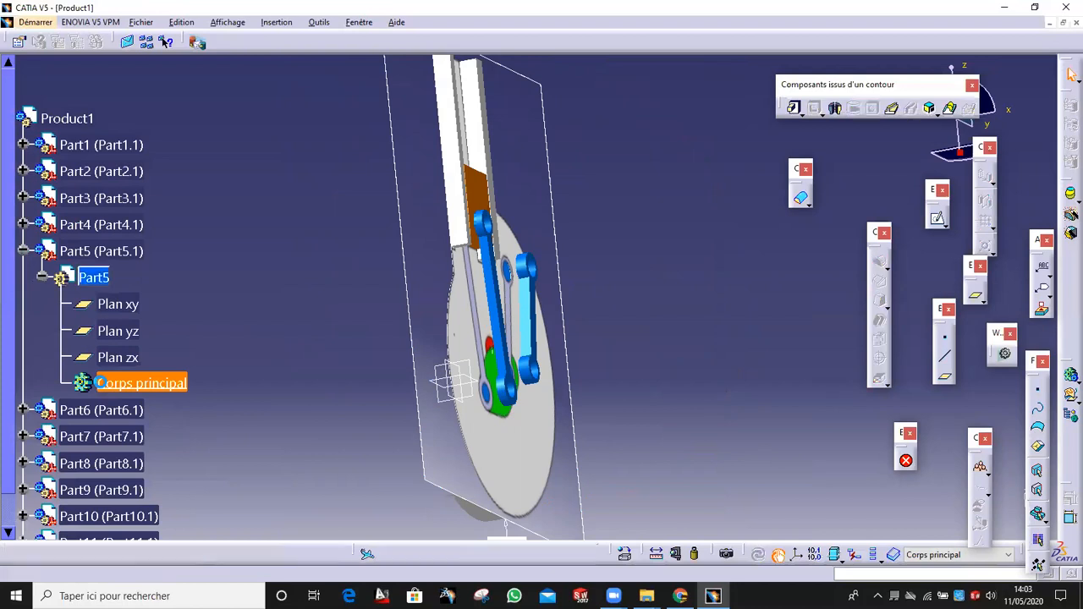
Step: Open a new sketch in Part5, parallel to the yz plane, for the green crank plate
middle_drag(480, 233, 478, 205)
right_click(480, 207)
click(486, 185)
click(937, 218)
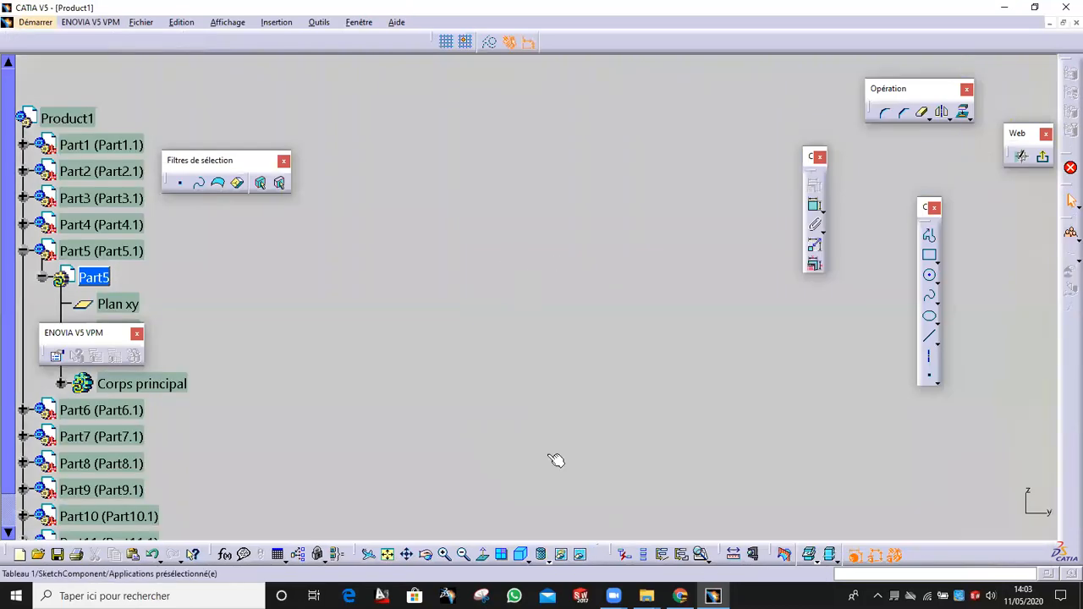
Step: Bring the hidden reference image back into the visible space behind the Part5 sketch
ctrl+middle_drag(442, 266, 465, 539)
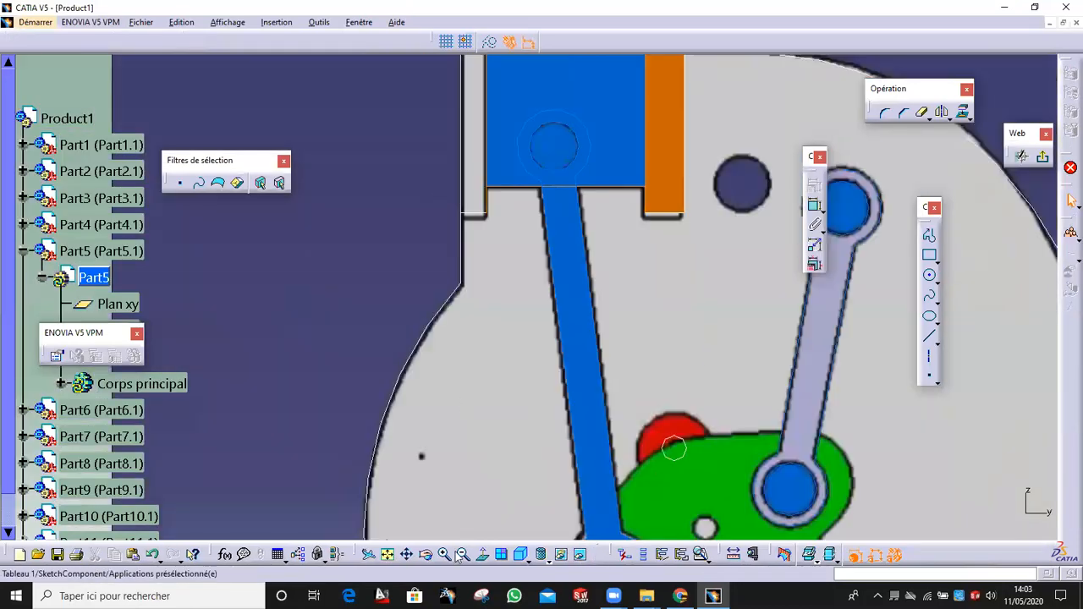
ctrl+middle_drag(450, 159, 475, 271)
click(580, 555)
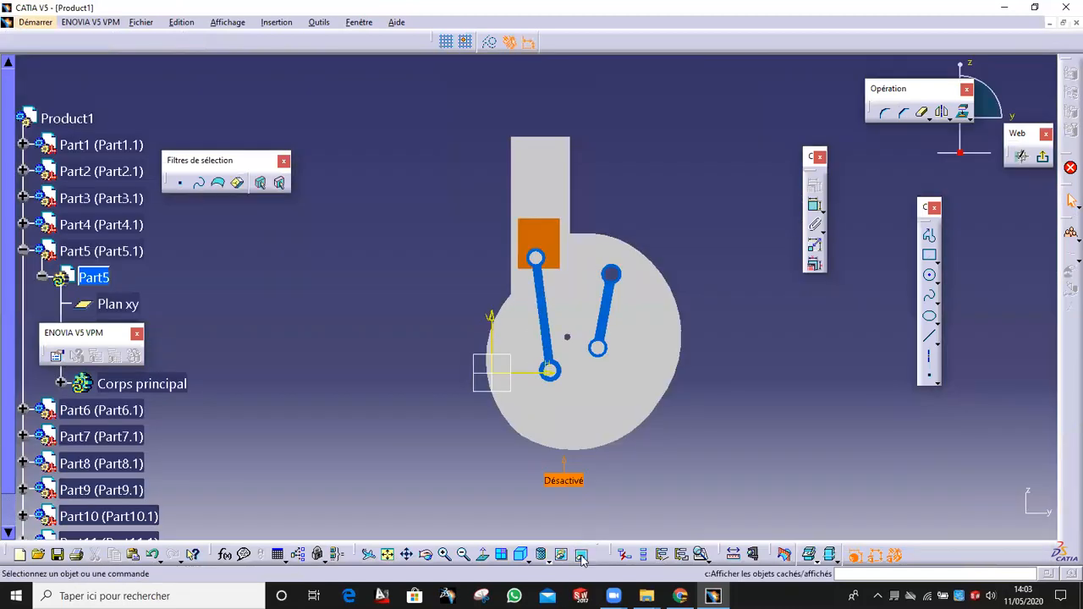
click(581, 557)
right_click(642, 151)
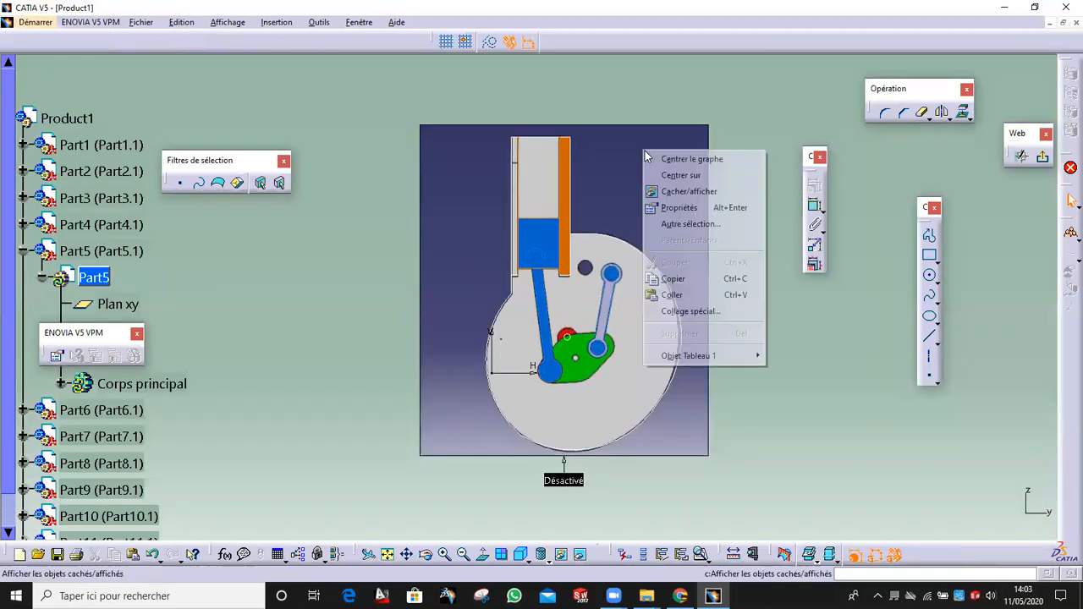
click(677, 191)
click(582, 557)
Step: Project the hole edges at the lower ends of the long and short rods into the Part5 sketch
ctrl+middle_drag(537, 364, 677, 252)
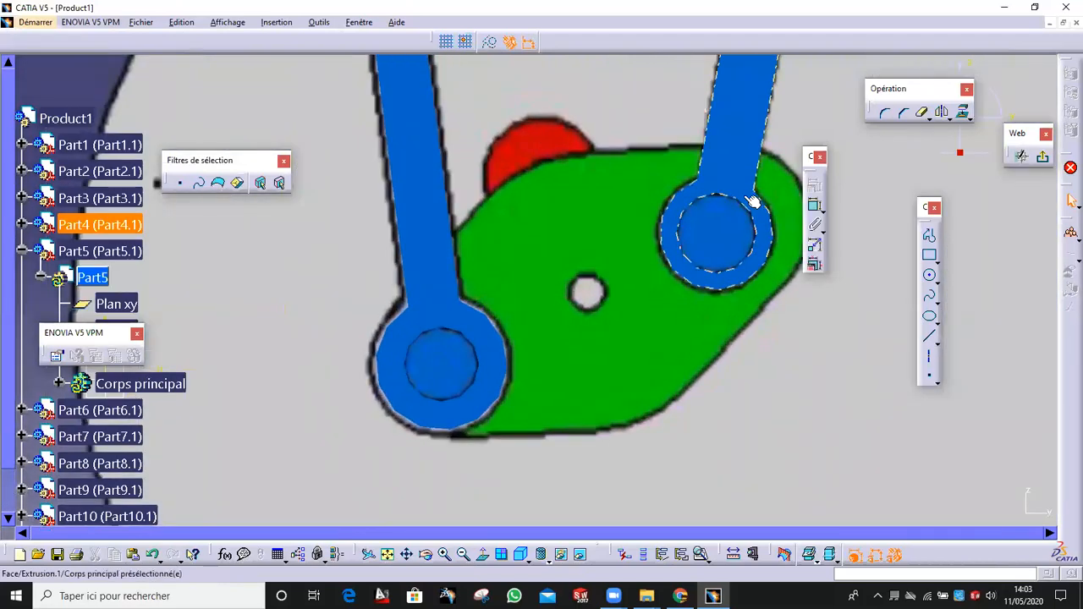
middle_drag(635, 217, 576, 217)
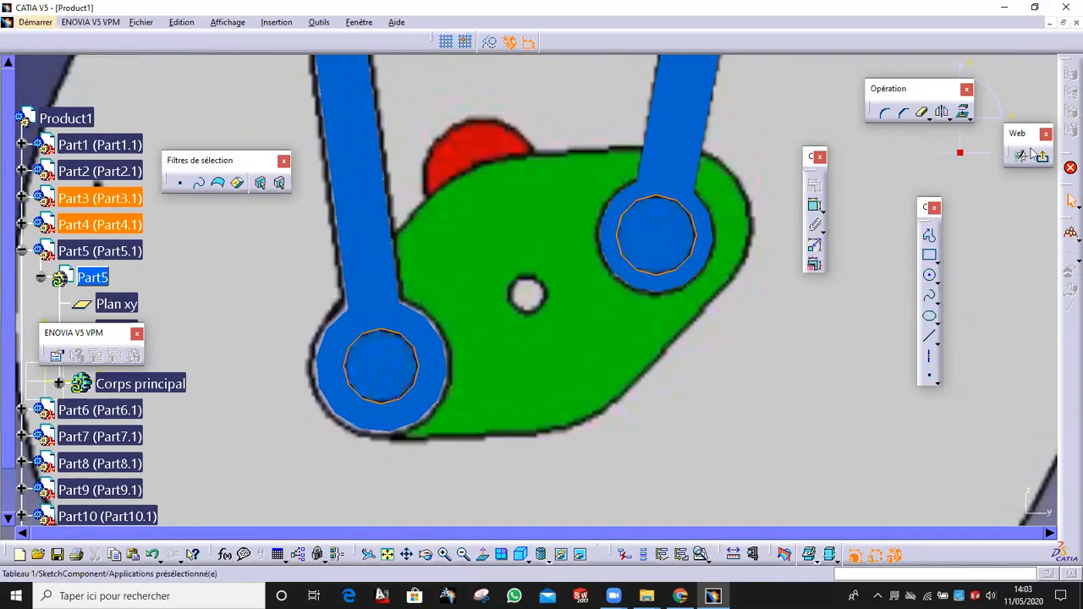
click(964, 112)
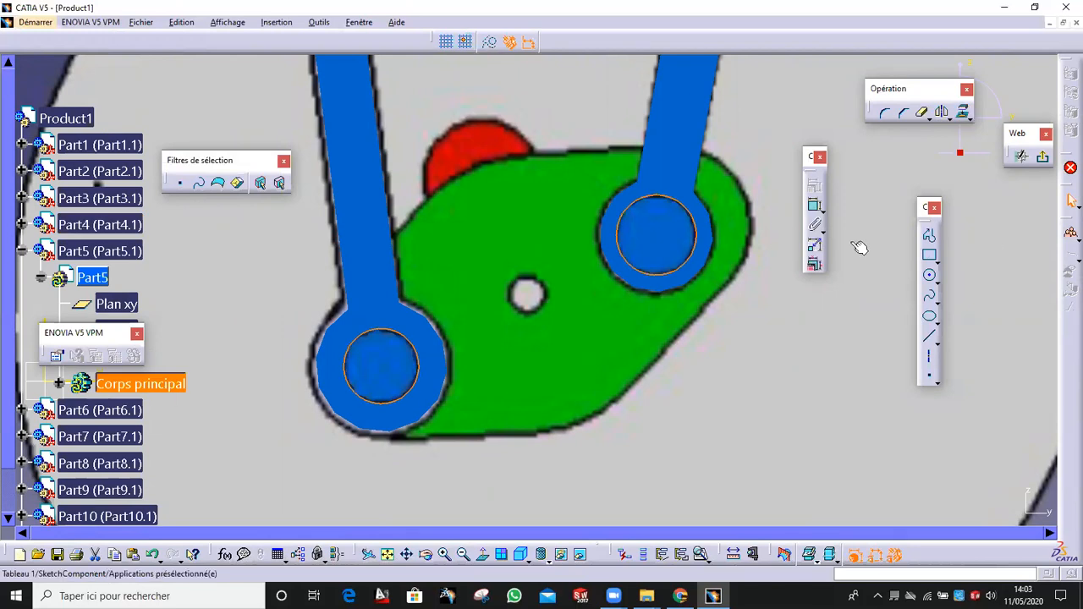
Step: Draw a circle of about 1.8 mm radius over the small grey hole at the centre of the green crank plate
click(929, 275)
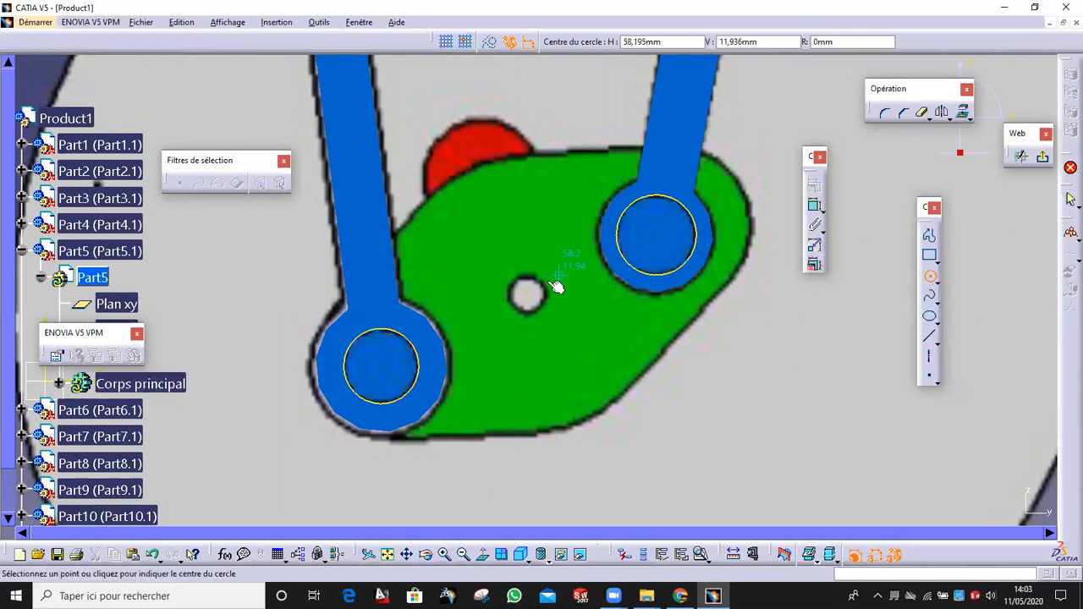
click(528, 294)
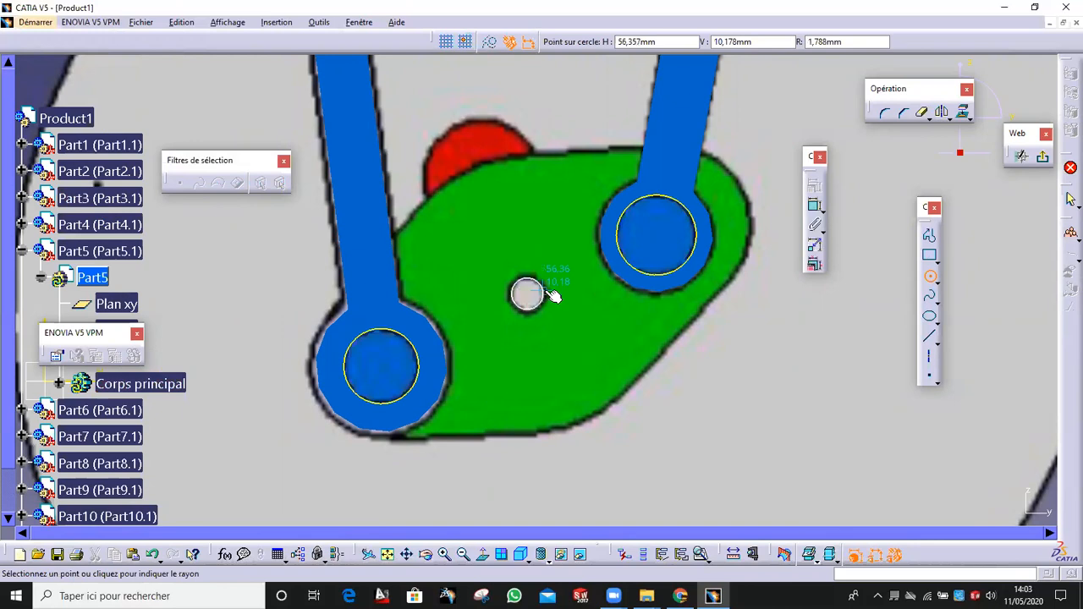
click(546, 293)
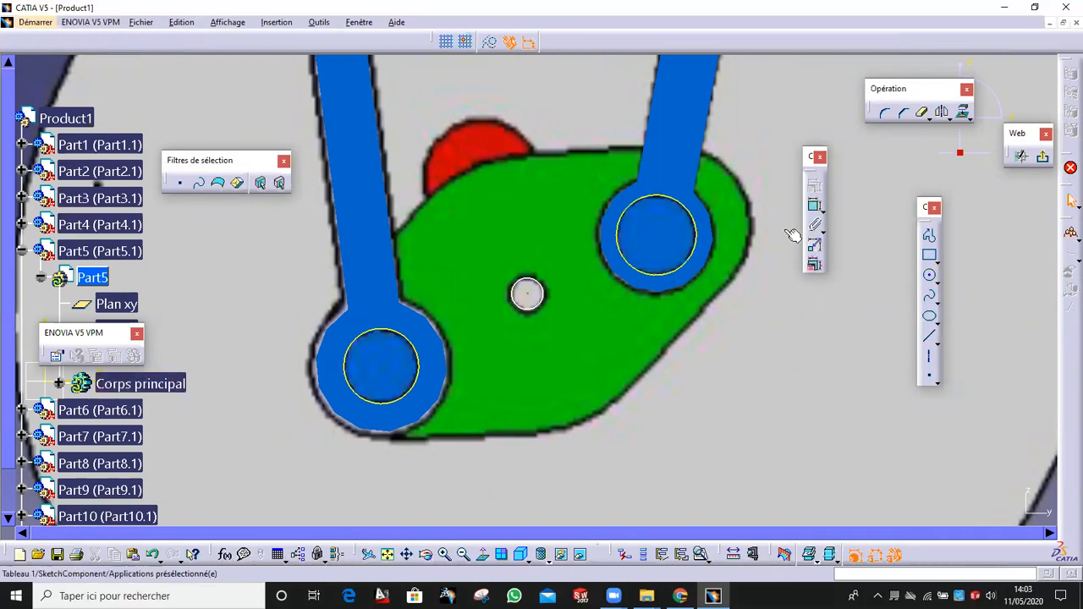
Step: Draw a large circle concentric with the small centre hole, reaching the curved upper and lower edges of the green plate
click(930, 275)
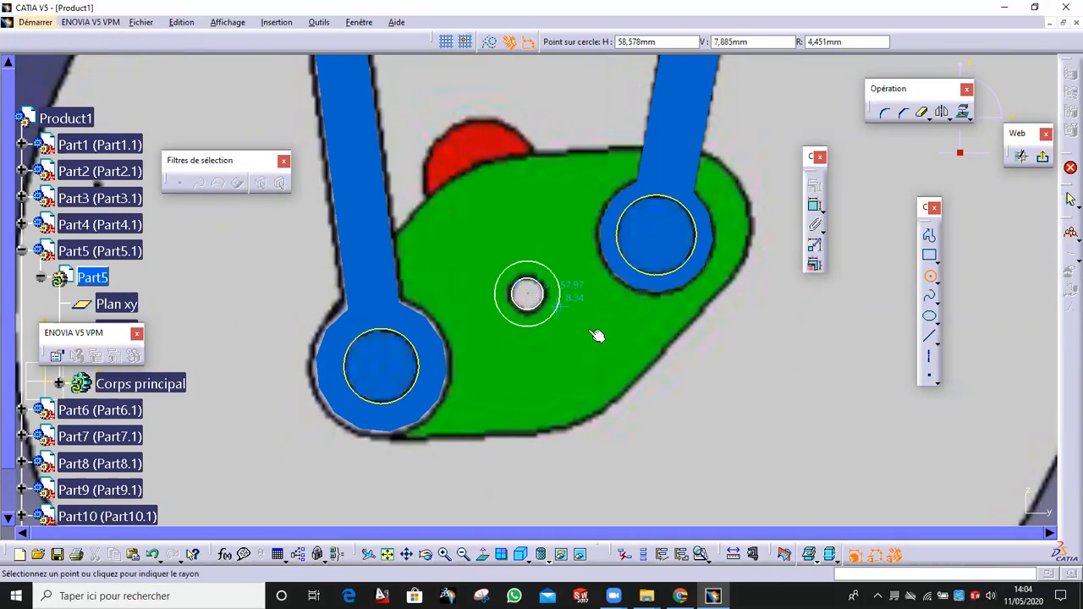
click(644, 381)
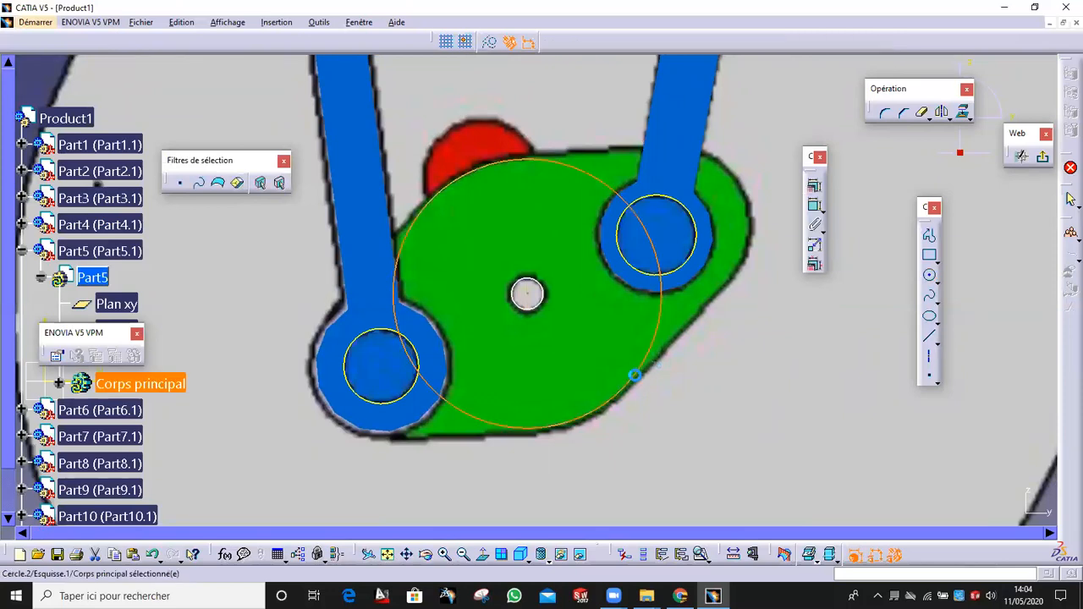
click(764, 233)
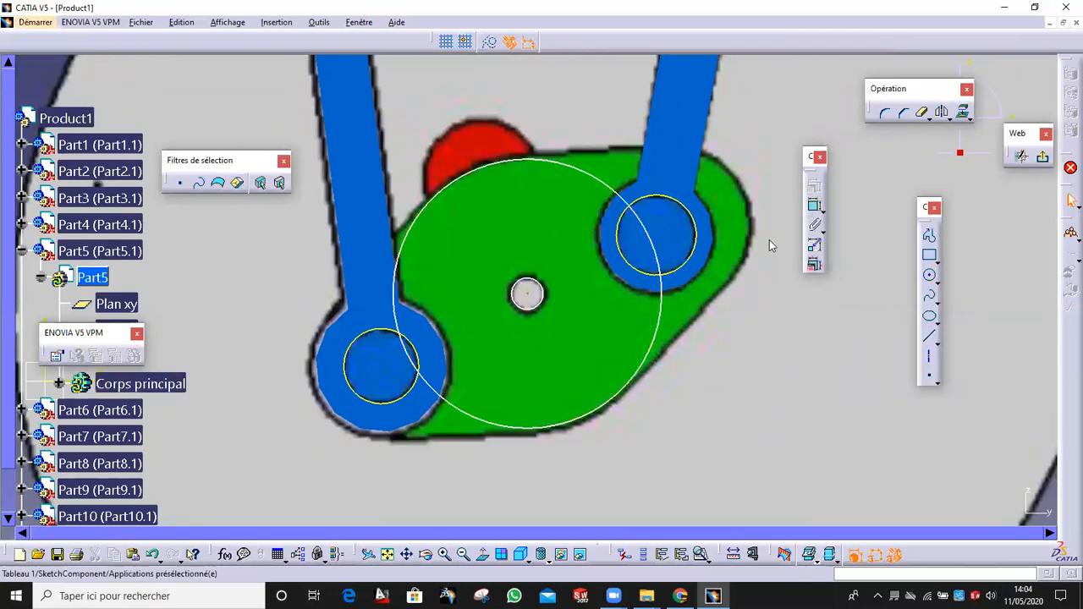
Step: Draw a circle of about 11 mm radius concentric with the short rod's projected hole, following the green plate's rounded end
click(930, 280)
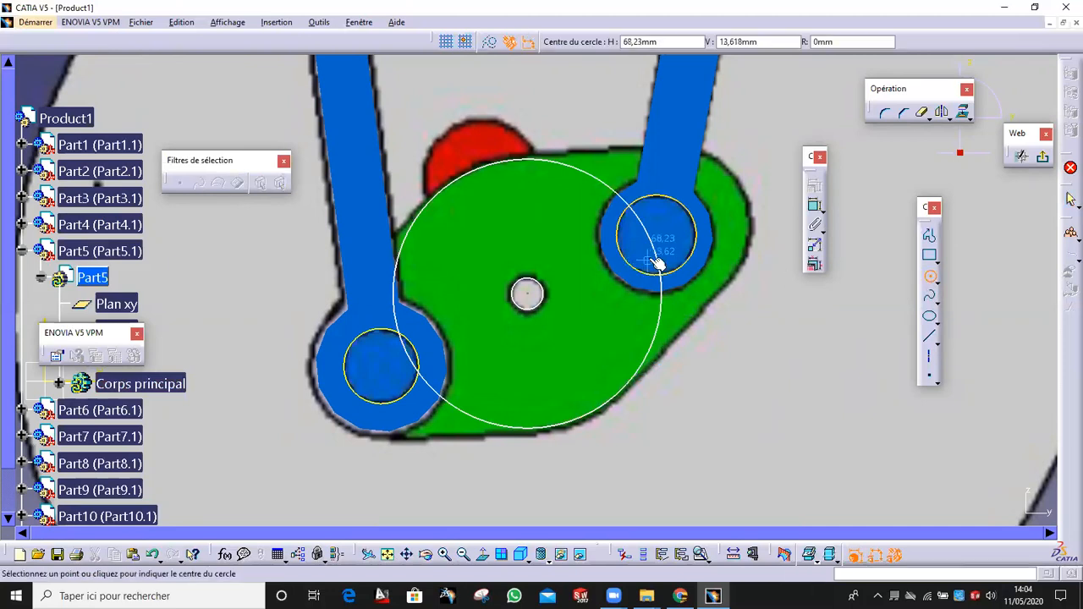
click(702, 240)
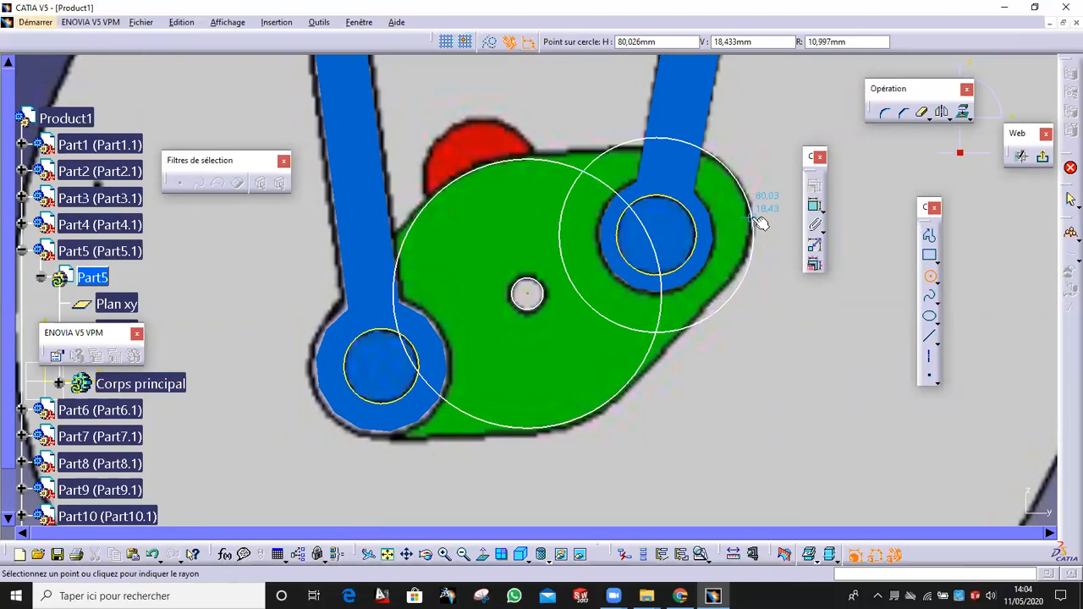
Step: Sketch two circles of about 8 mm radius around the rounded ends of the green plate, one at each blue link's lower eye
key(Escape)
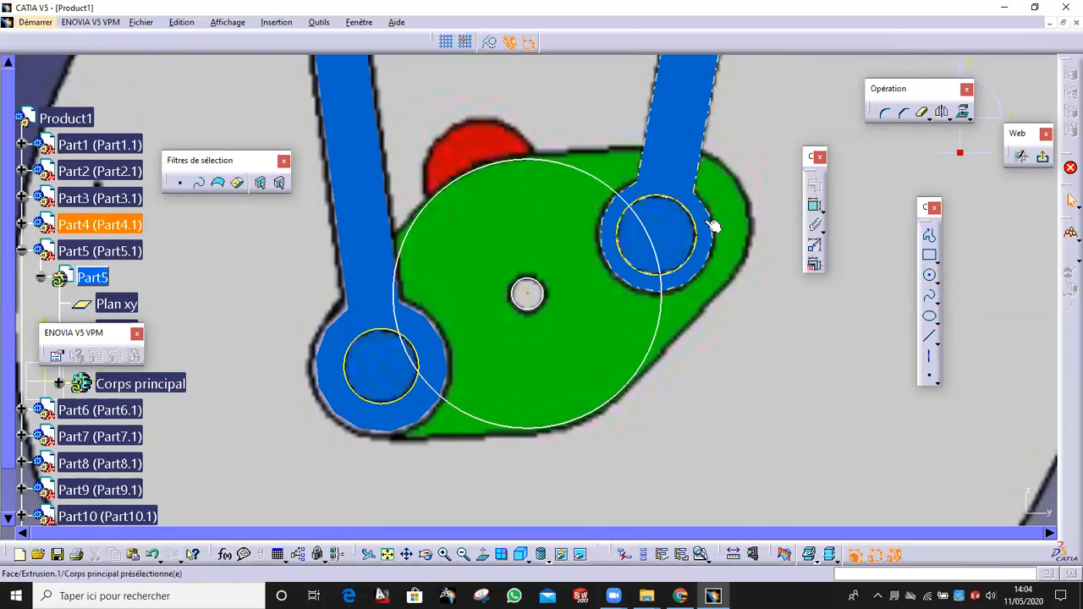
click(930, 279)
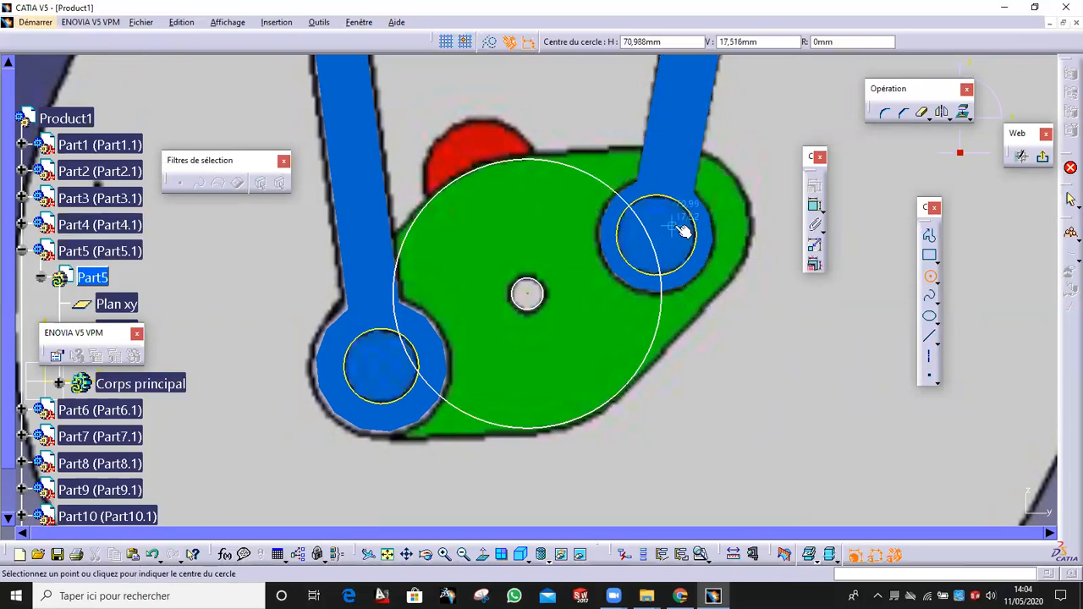
click(678, 227)
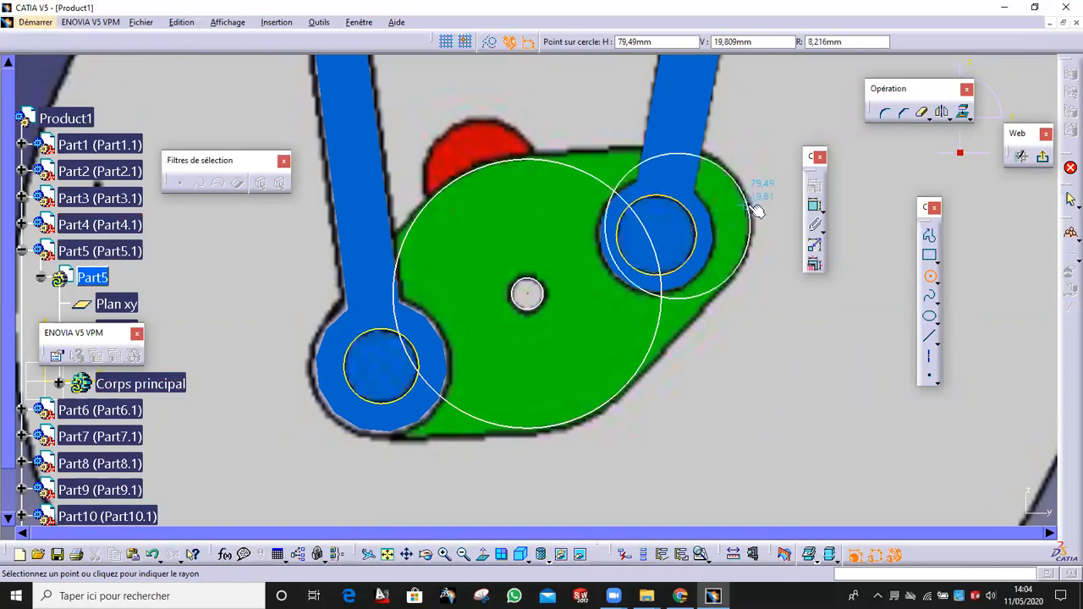
click(757, 208)
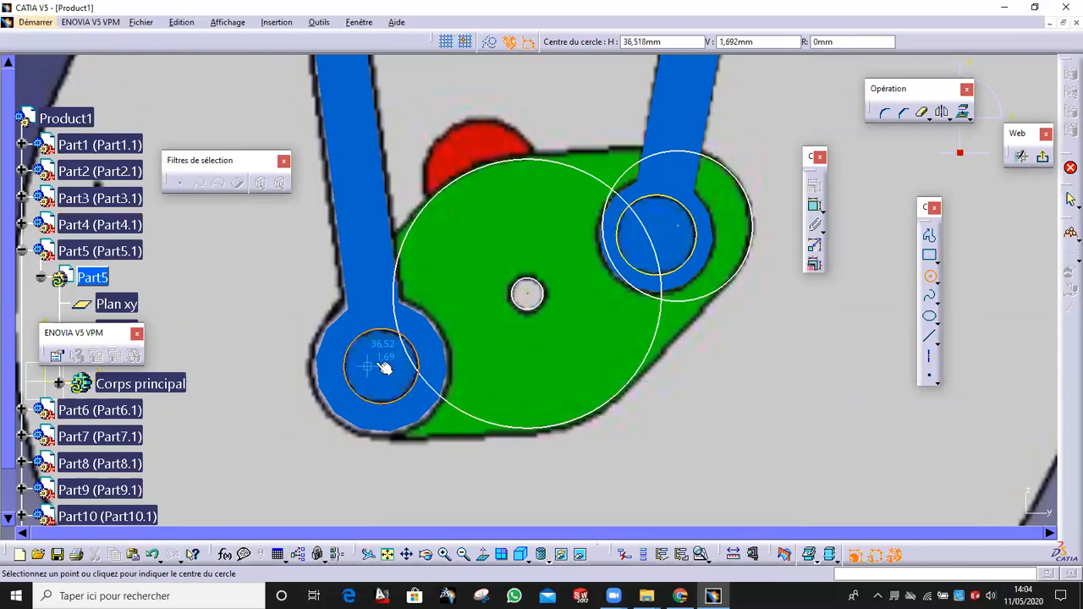
click(396, 359)
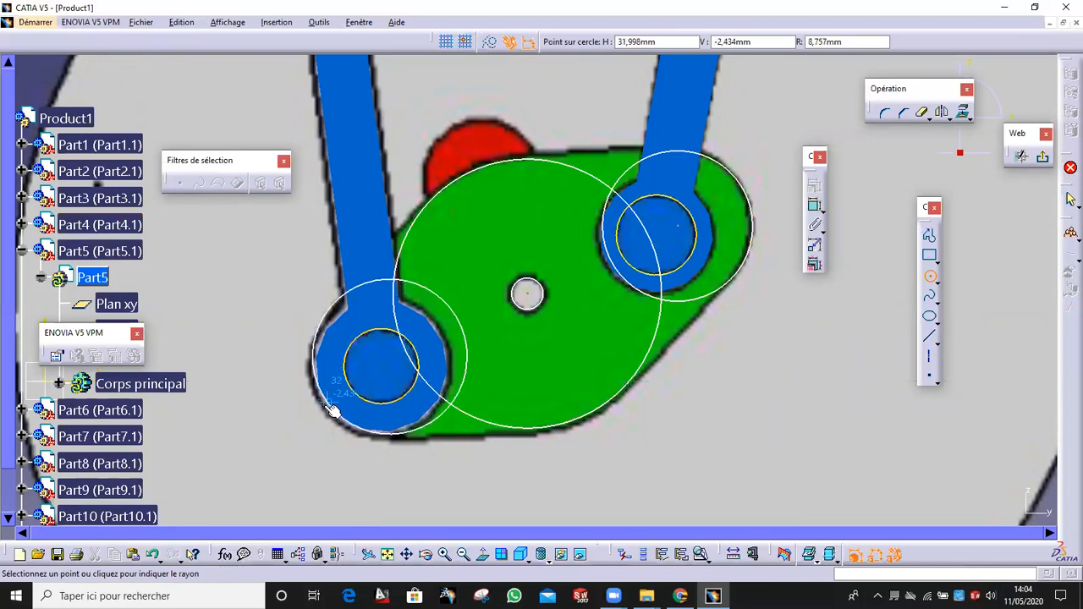
click(335, 413)
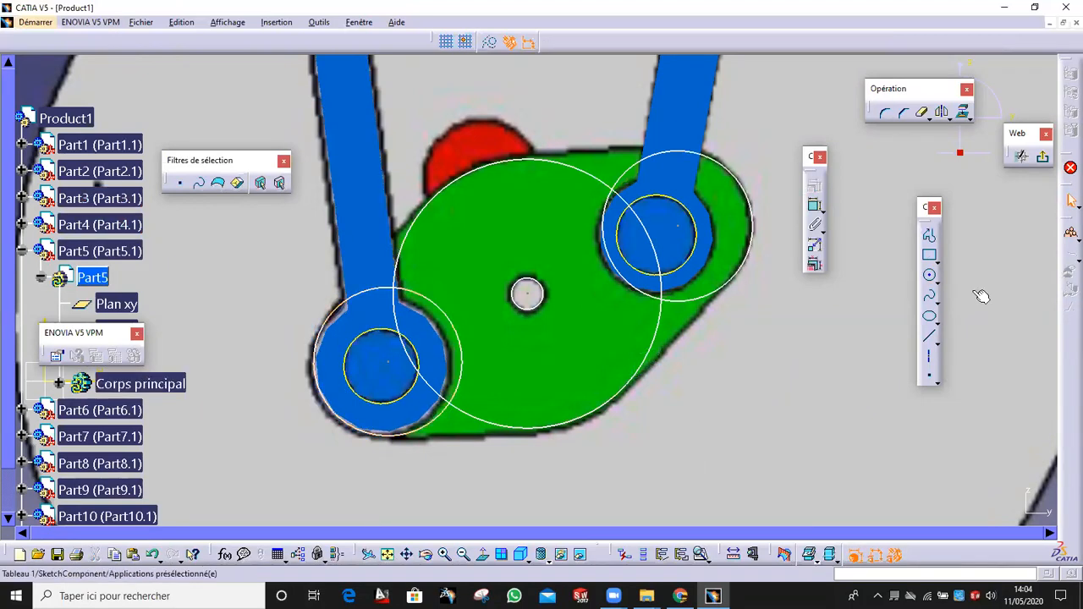
Step: Draw four bi-tangent lines connecting the large central circle to the two end circles along the green plate's outline
click(937, 341)
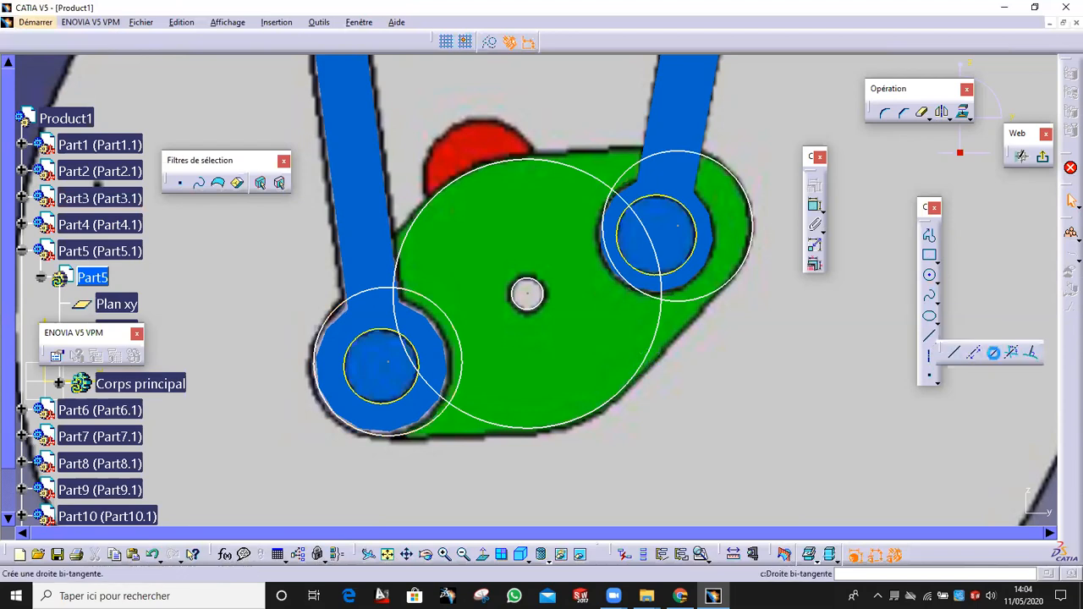
click(994, 353)
click(660, 154)
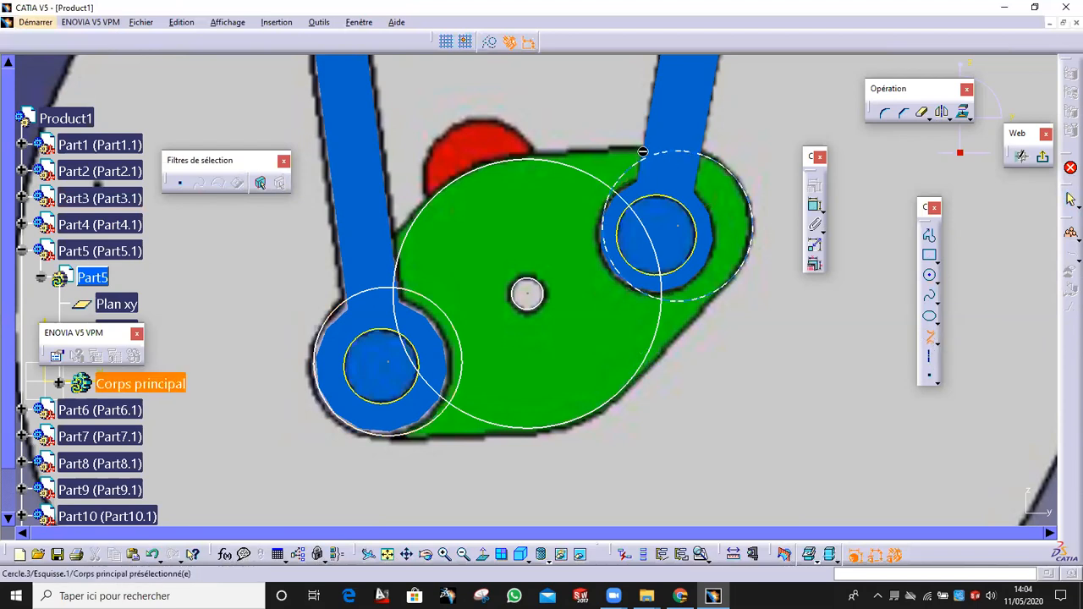
click(518, 166)
click(693, 289)
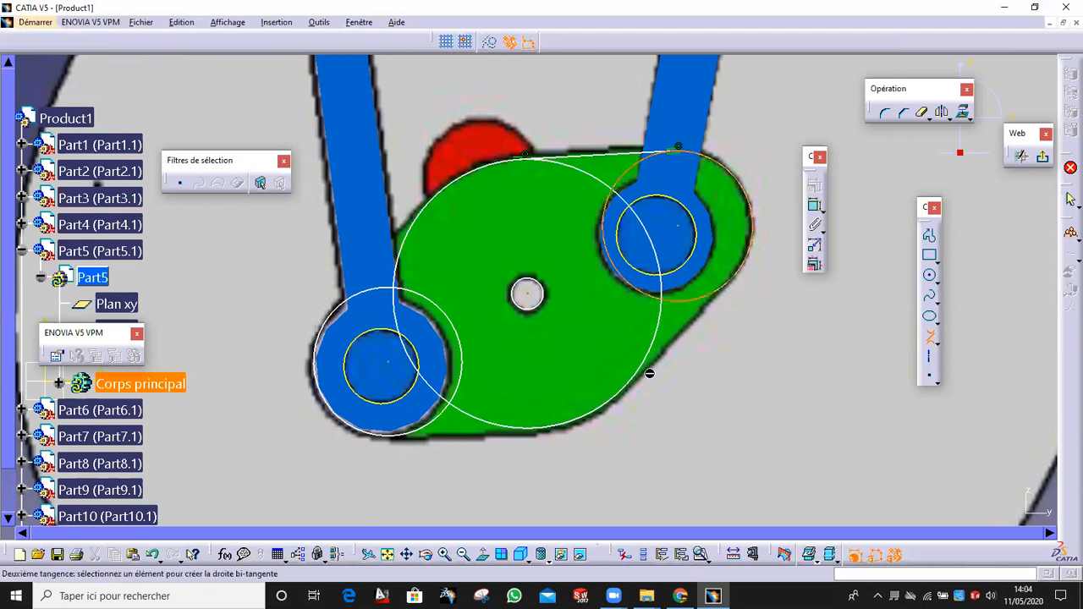
click(648, 373)
click(508, 423)
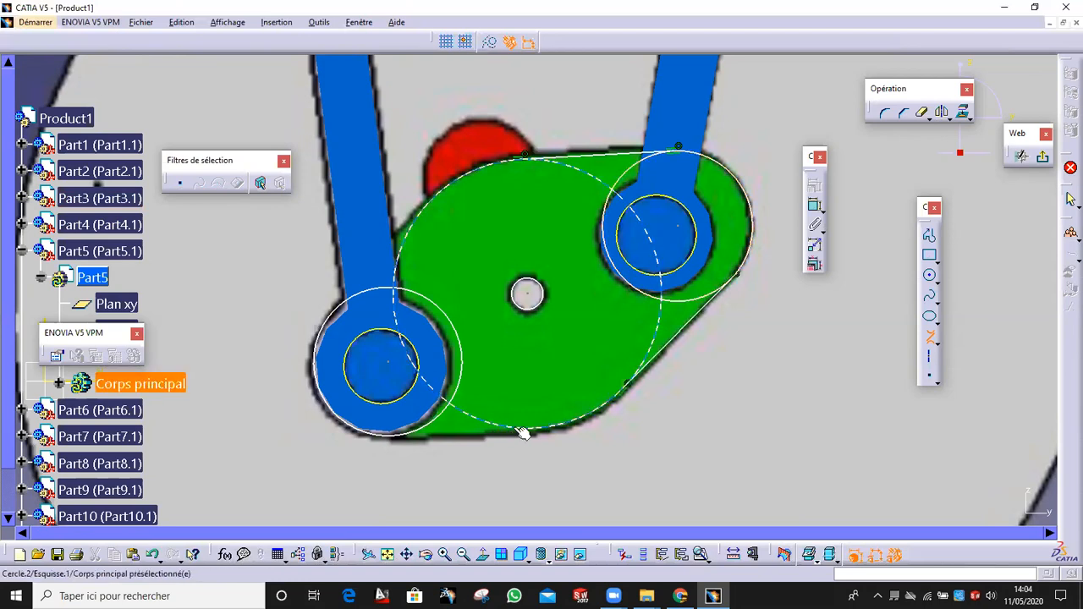
click(421, 435)
click(347, 302)
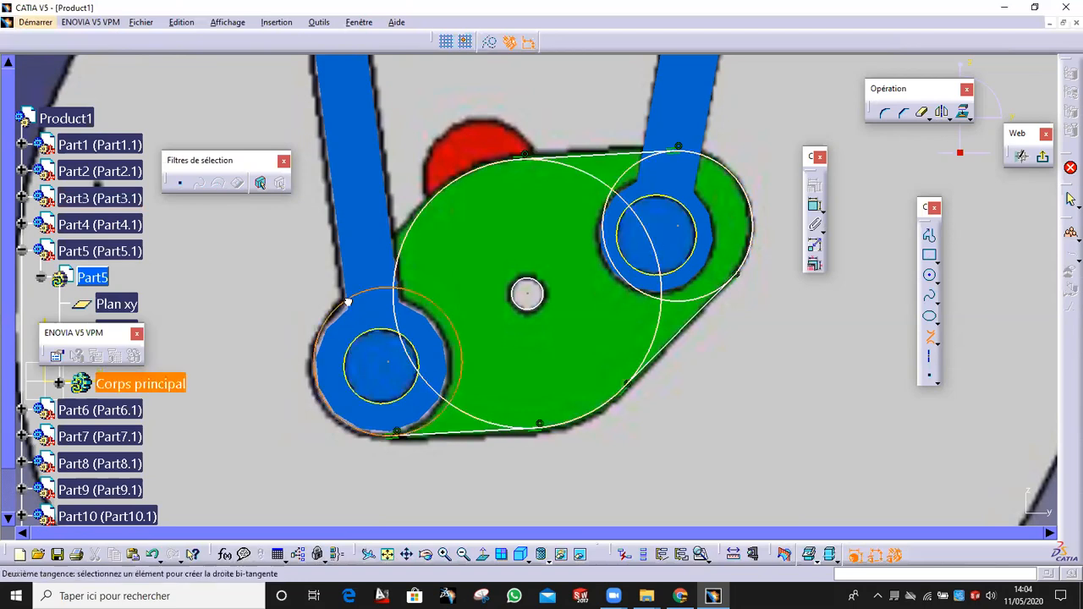
click(455, 191)
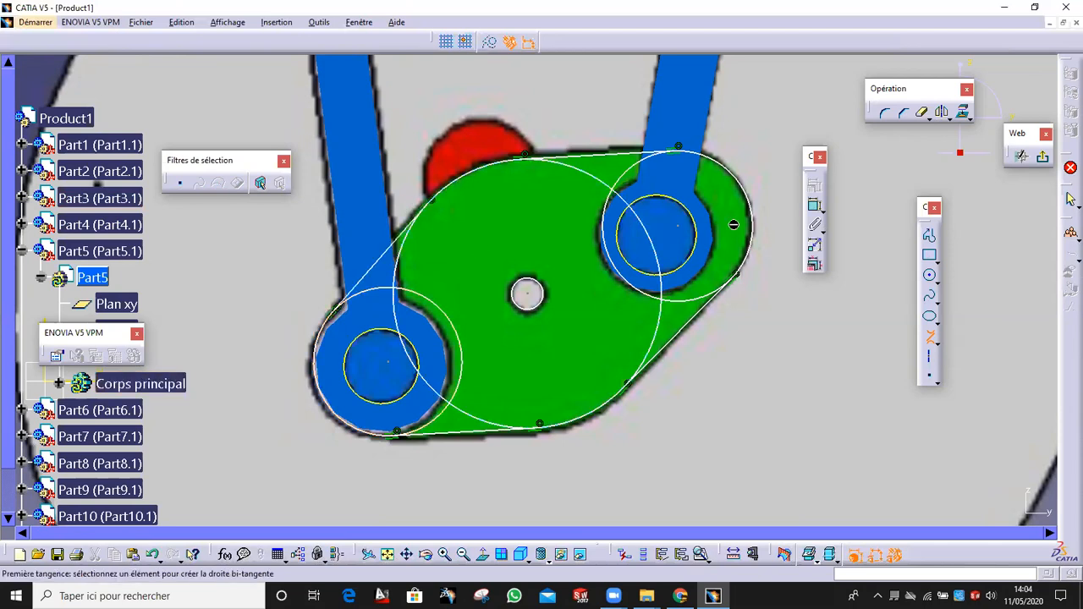
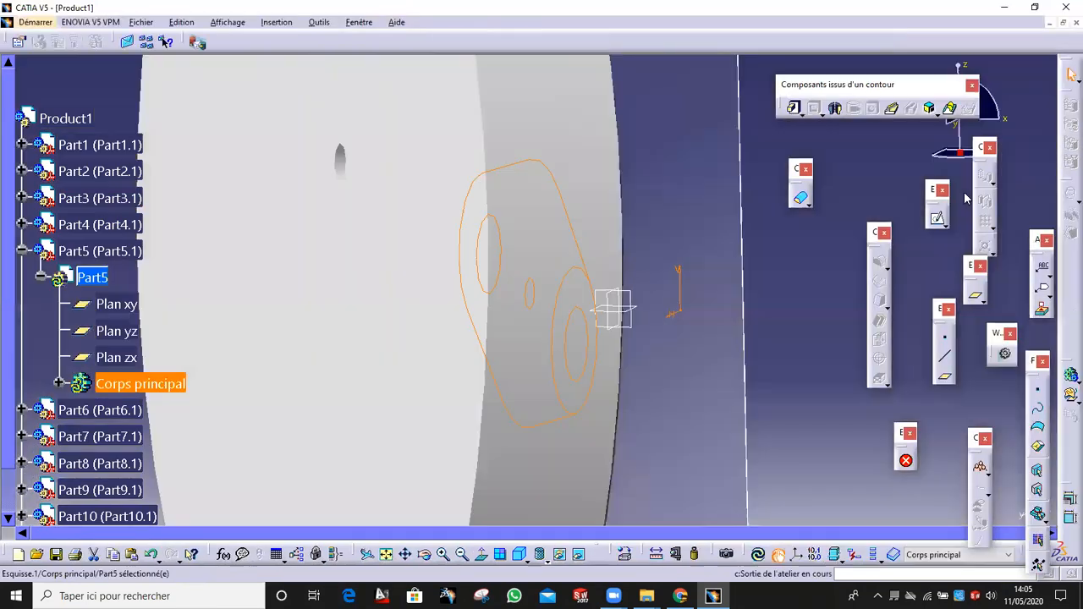
Step: Reopen the Part5 sketch and trim away the inner arc of the end circle at the longer blue link's eye
double_click(575, 281)
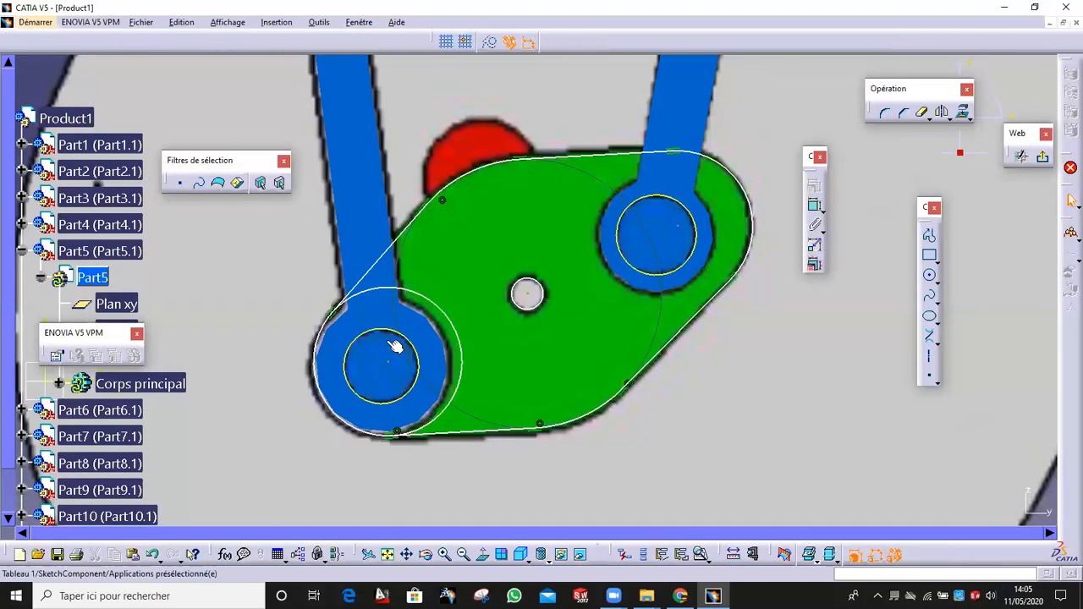
click(923, 112)
click(433, 300)
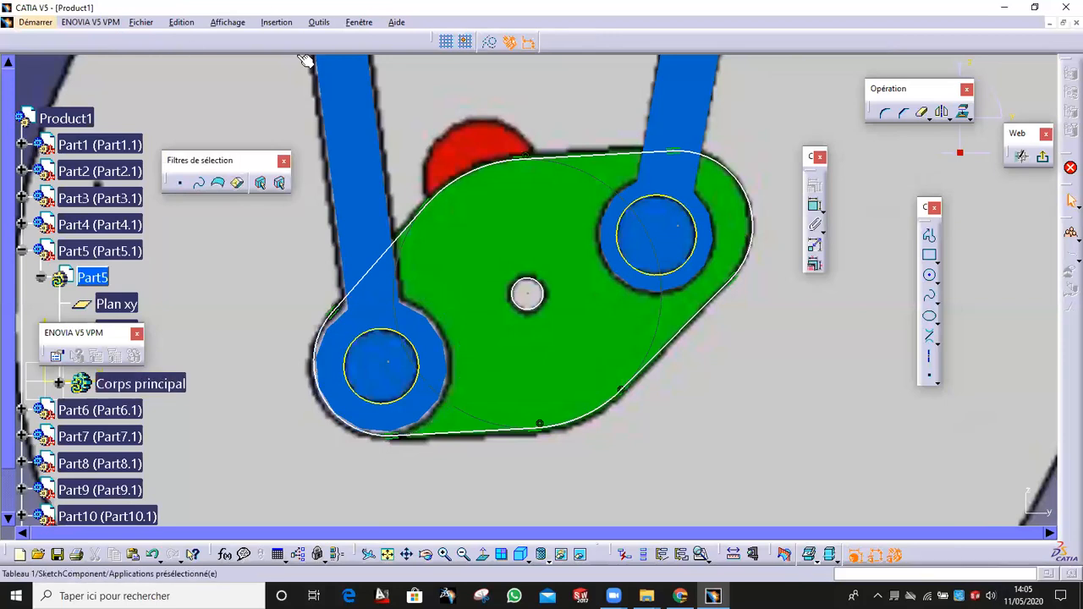
Step: Run the sketch analysis and examine whether the projections, the small circle and the outer contour are closed
click(319, 22)
click(360, 226)
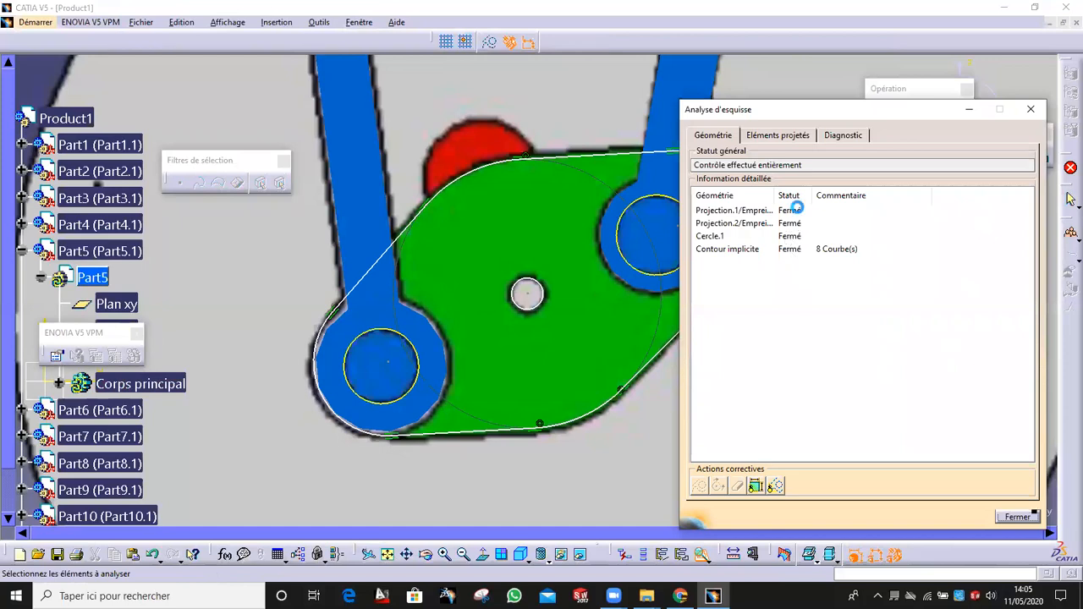
click(795, 210)
click(793, 224)
click(790, 237)
click(789, 249)
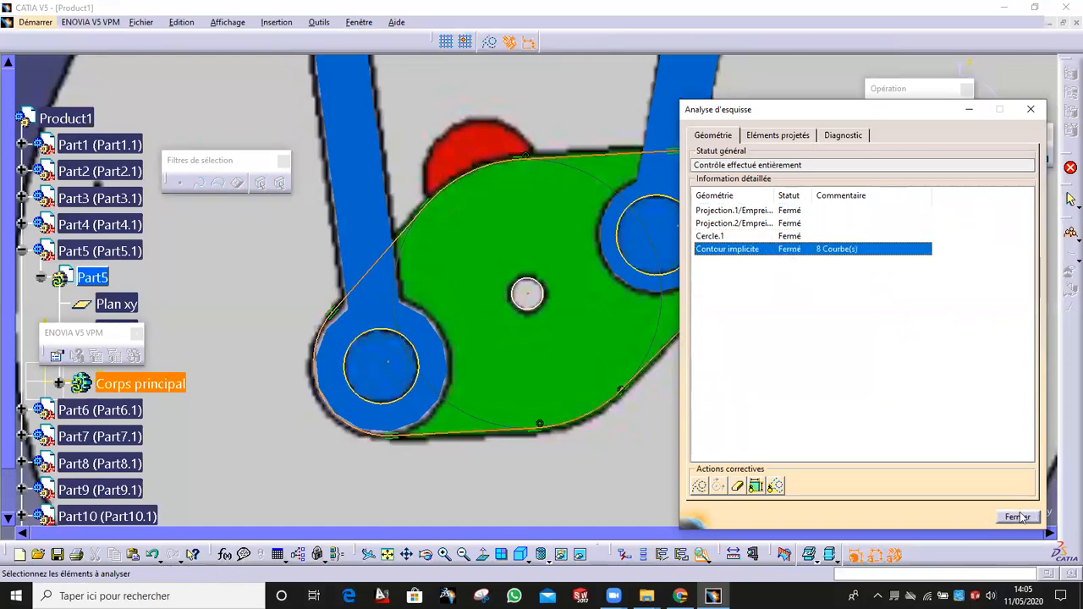
click(1019, 517)
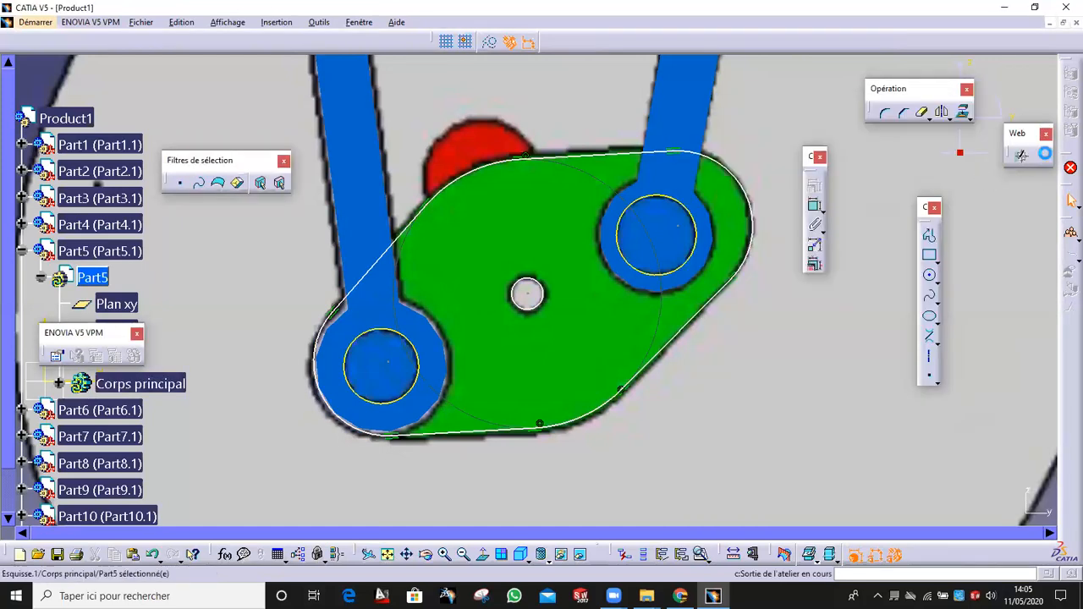
Step: Exit the sketch and extrude it with type Jusqu'au plan, using the flat inner face of Part1's round housing as the limit
click(1045, 154)
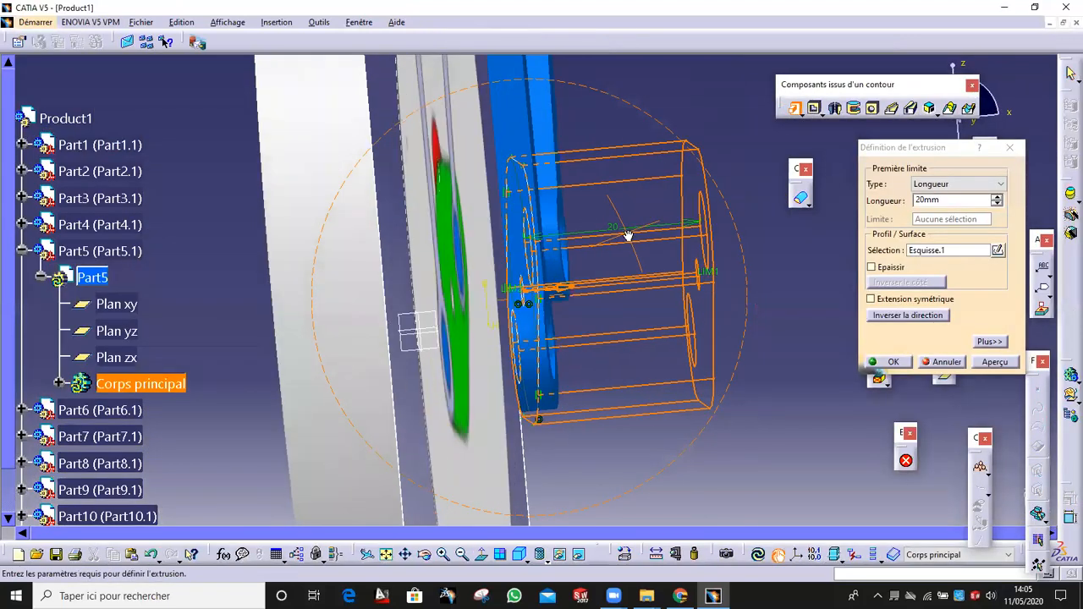
click(926, 186)
click(938, 229)
middle_drag(568, 245, 433, 242)
right_click(314, 231)
click(340, 271)
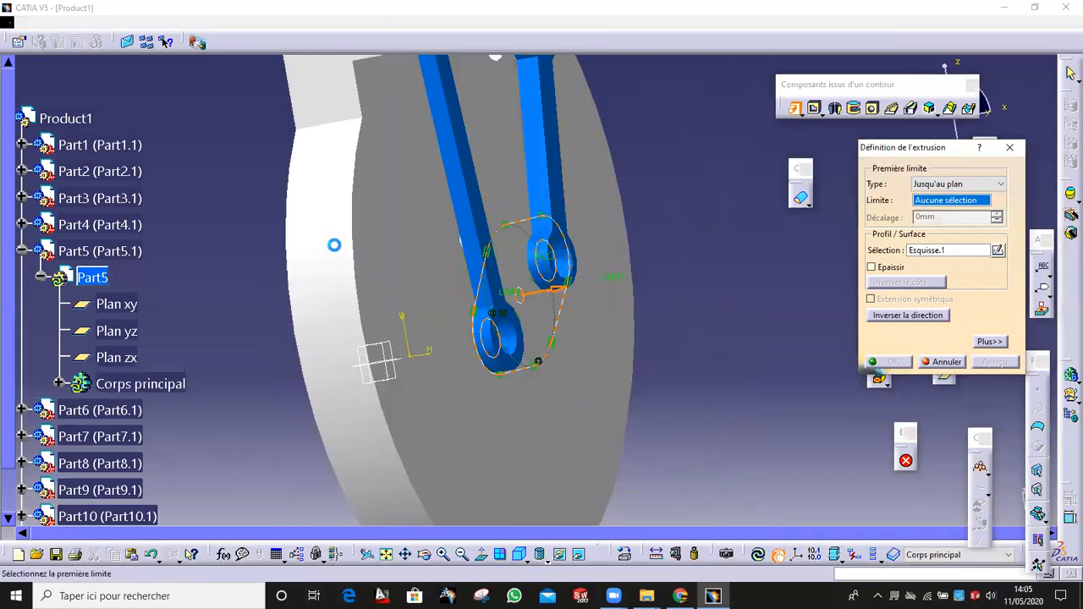
middle_drag(335, 246, 360, 242)
click(435, 222)
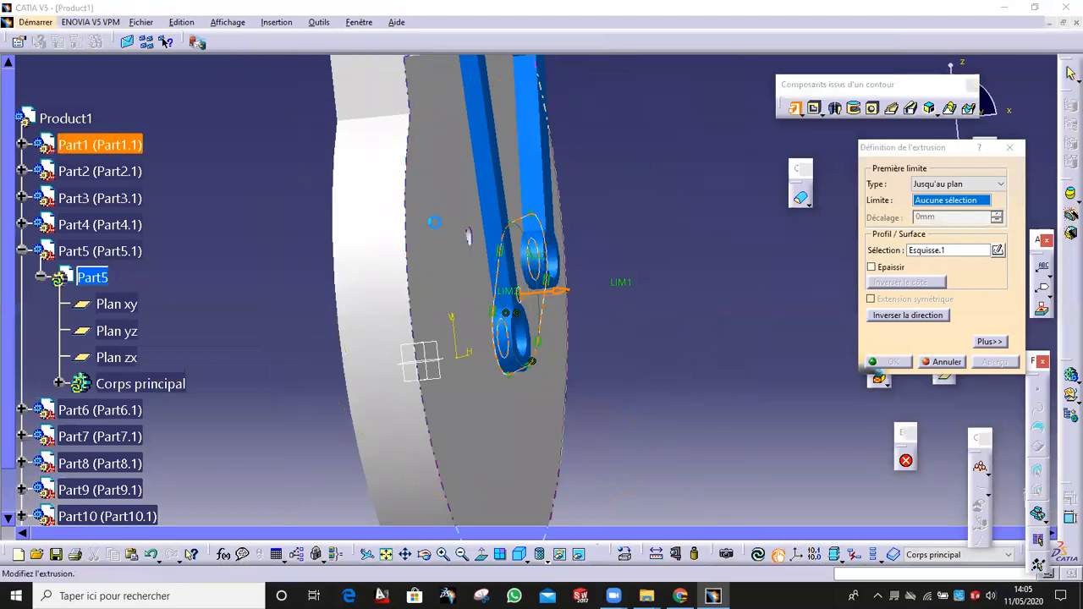
Step: Set the extrusion's offset from the limiting face to -3 mm and complete it
middle_drag(448, 217, 501, 225)
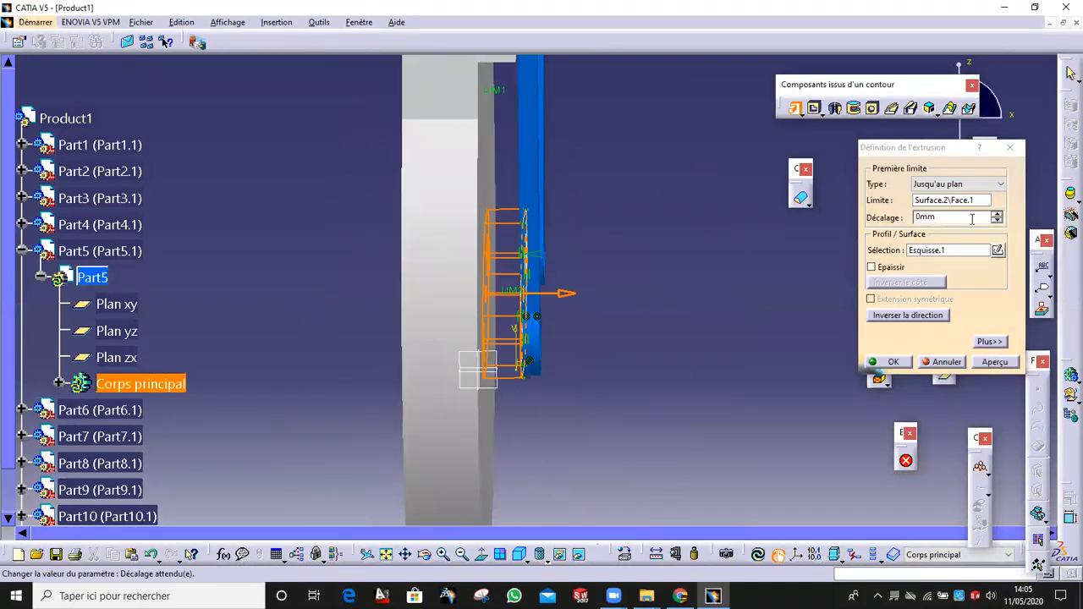
click(998, 220)
click(998, 220)
middle_drag(523, 204, 579, 201)
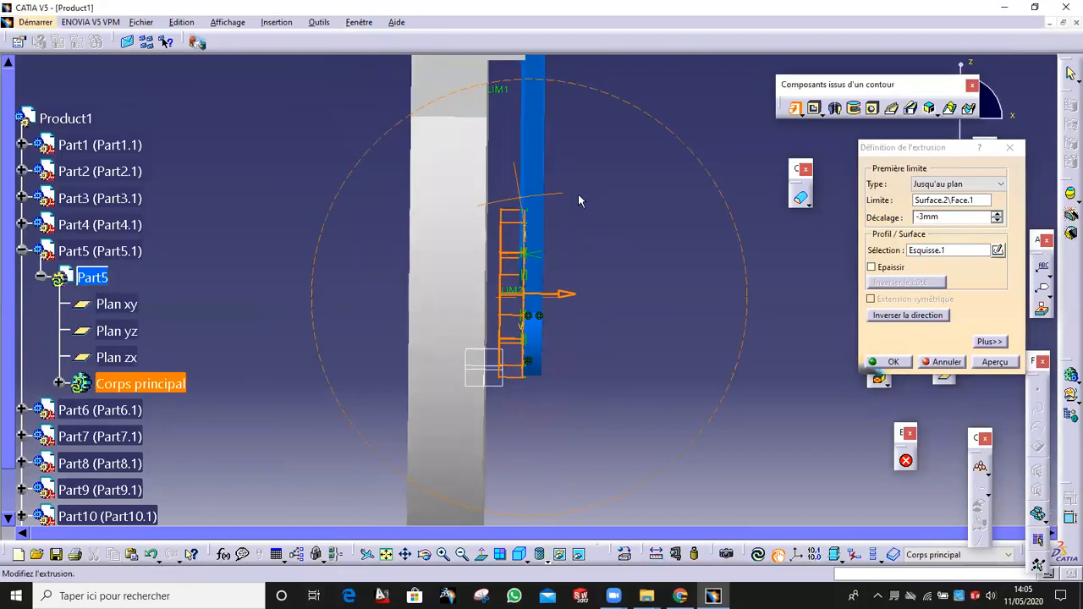
click(998, 220)
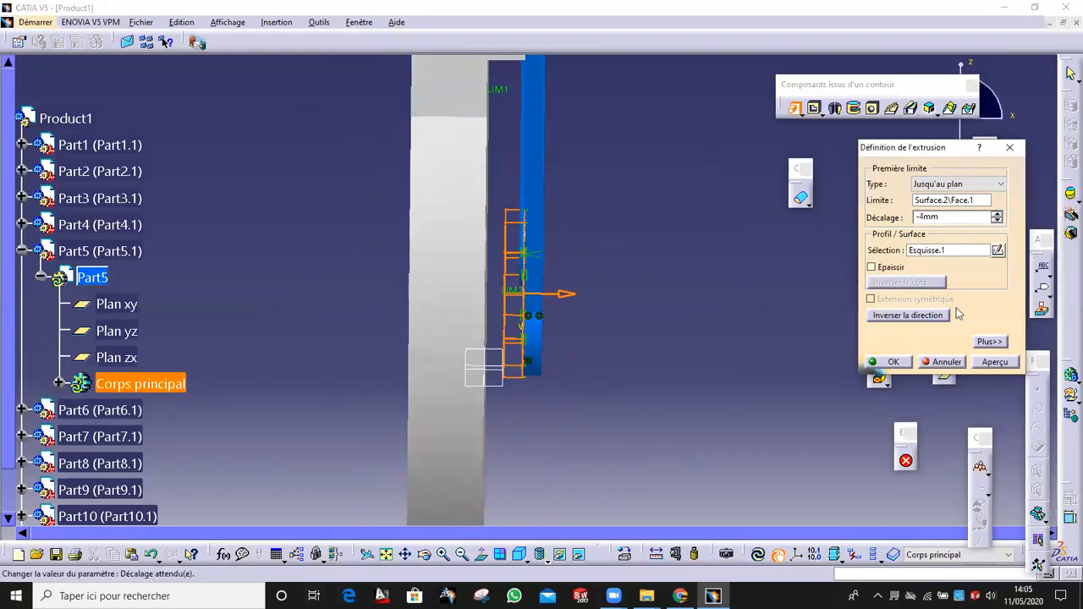
click(998, 215)
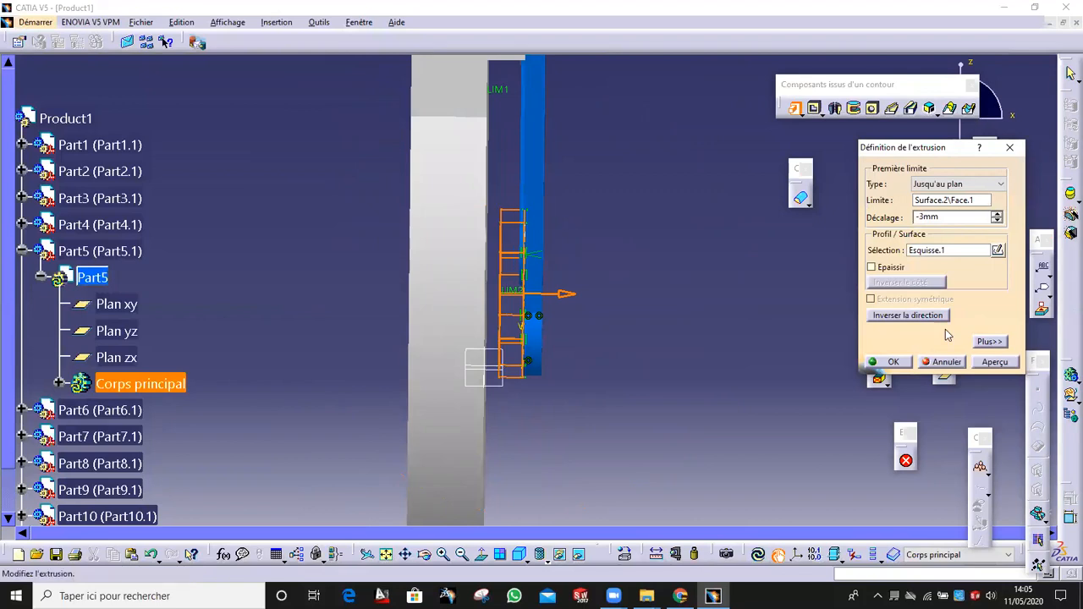
click(895, 362)
Step: Change the graphic colour of Part5 to green in its properties
middle_drag(655, 266, 506, 298)
click(23, 253)
right_click(56, 252)
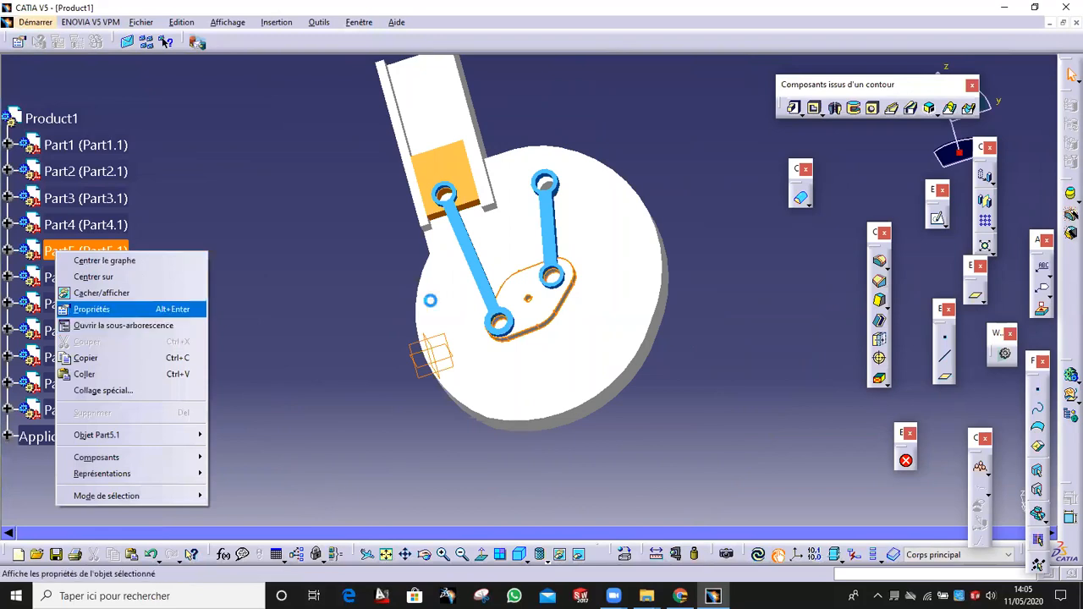
click(93, 309)
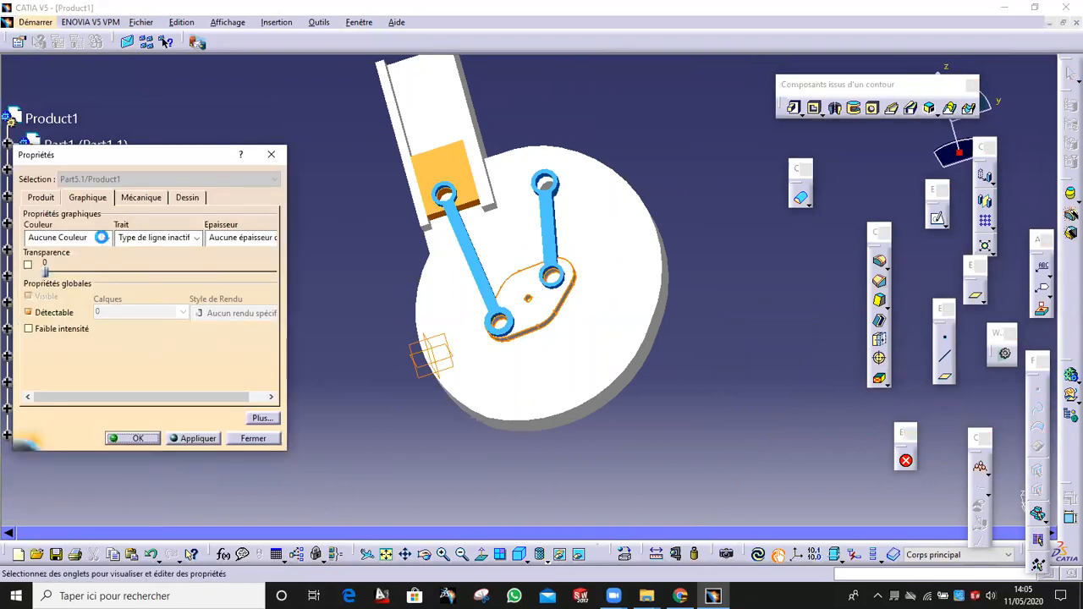
click(101, 237)
click(85, 452)
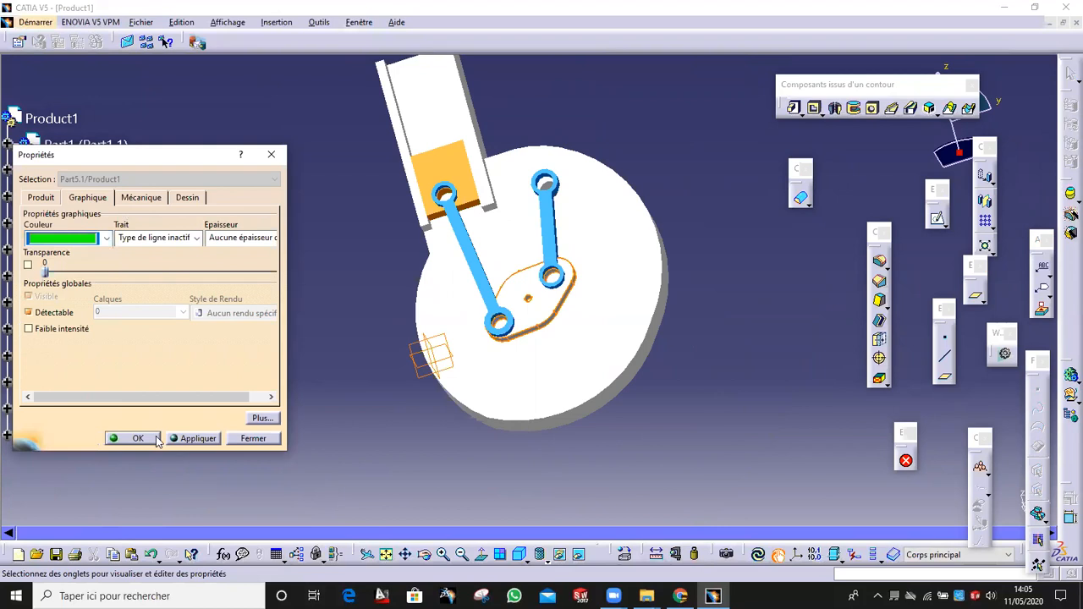
click(135, 439)
middle_drag(349, 146, 284, 312)
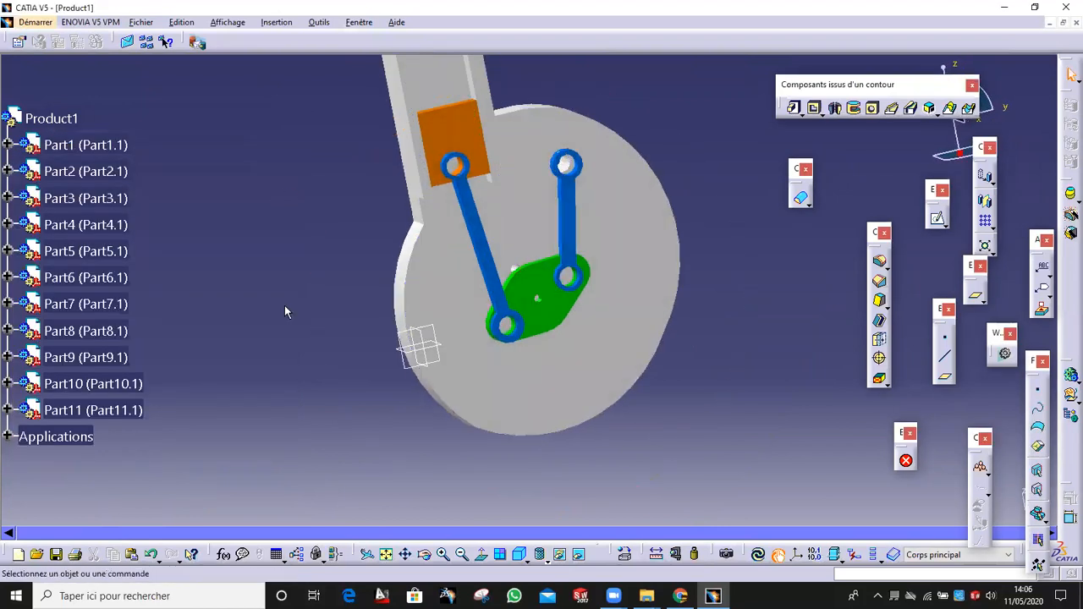
Step: Display the hidden space with the reference image, expand Part6 and activate it for editing
click(581, 555)
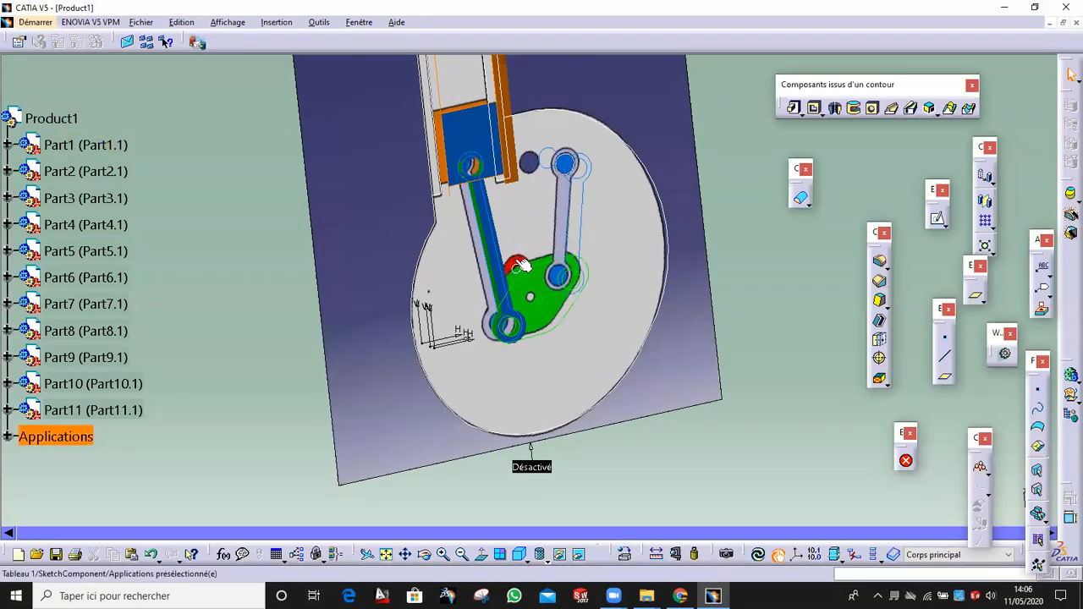
click(7, 278)
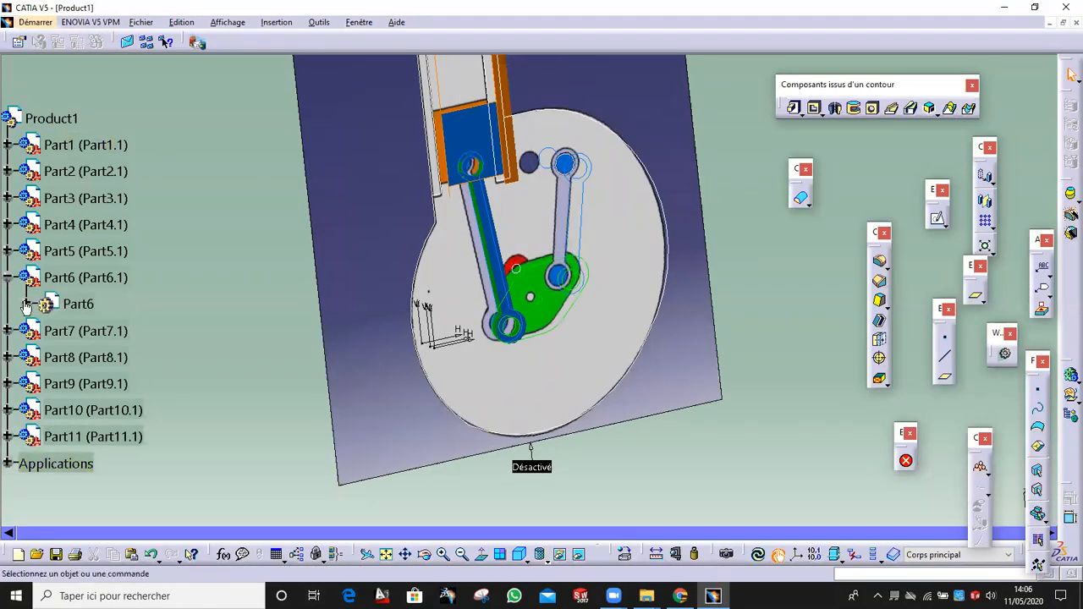
click(26, 305)
click(124, 410)
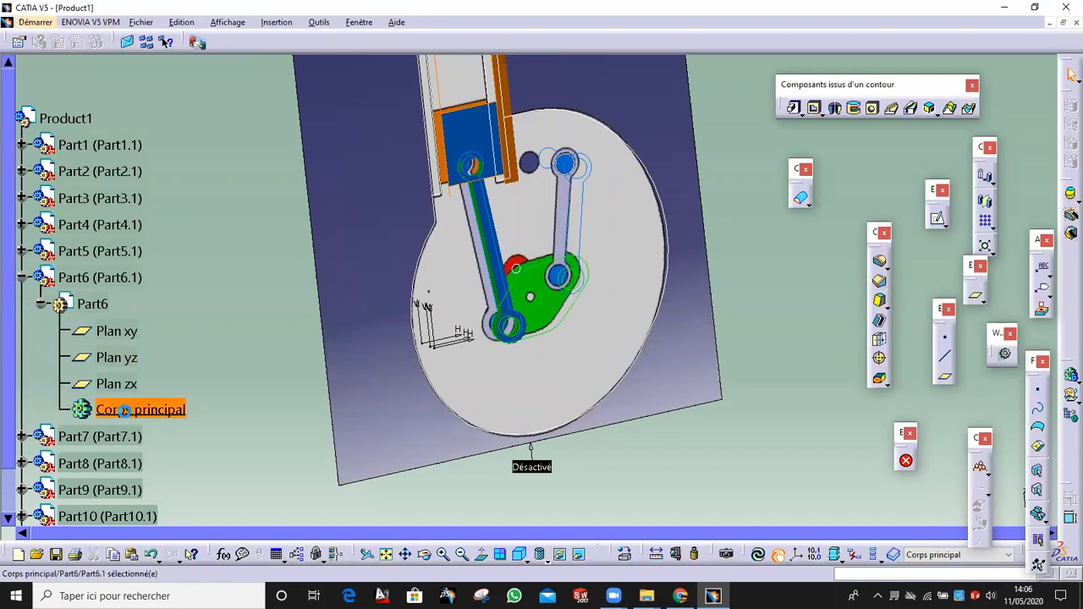
click(93, 303)
Step: Return to the visible space and open a new Part6 sketch on the flat face of Part1's round housing
middle_drag(605, 379, 711, 406)
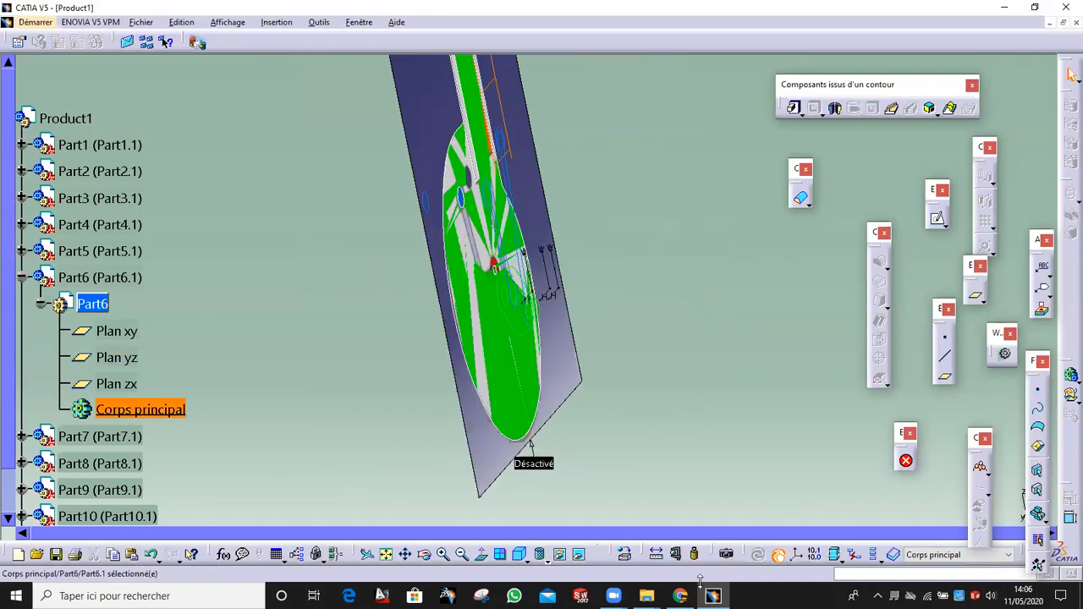
click(581, 556)
middle_drag(616, 331, 489, 375)
click(515, 371)
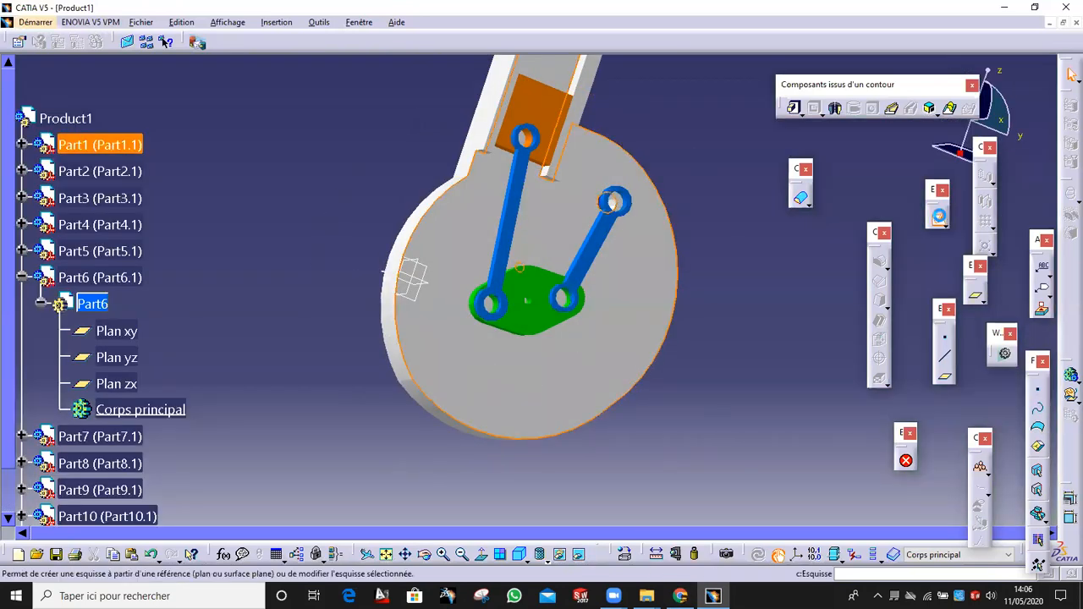
click(1071, 75)
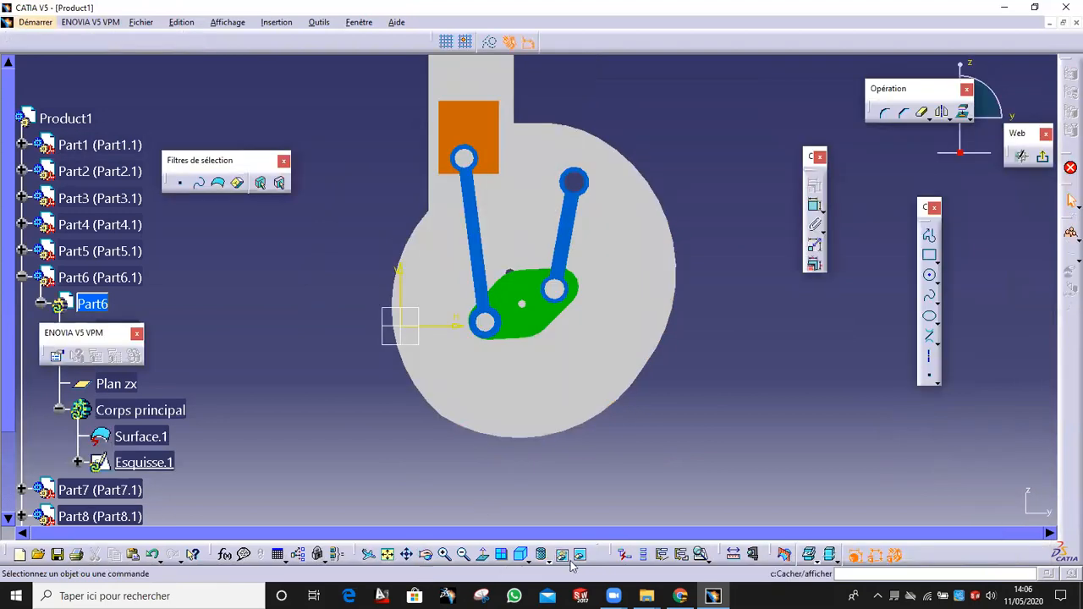
Step: Make the reference image visible again from the hidden space, and return to the visible space
click(582, 557)
right_click(705, 340)
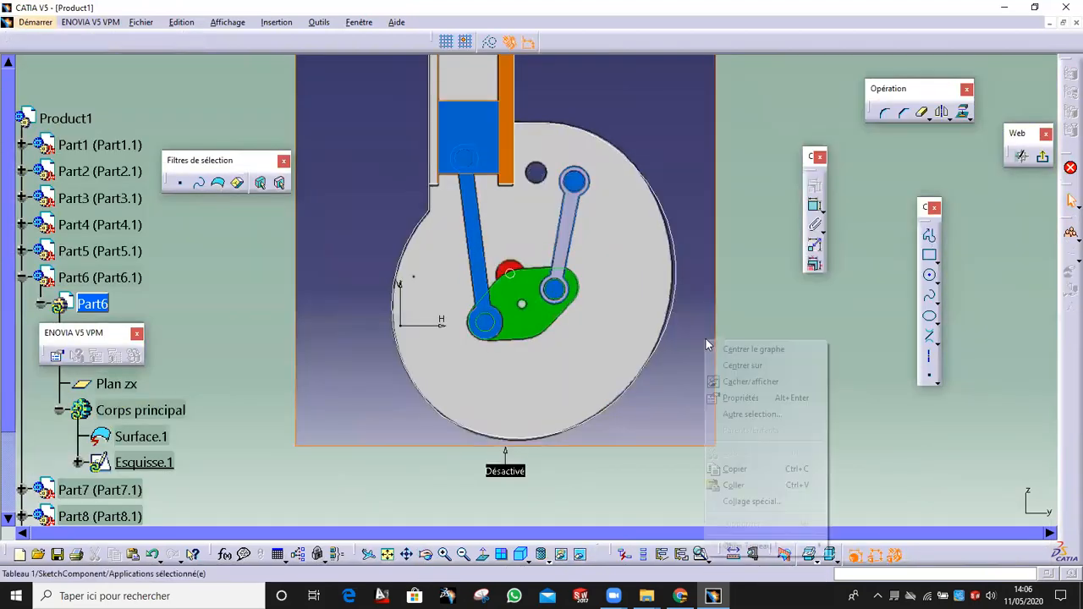
click(726, 380)
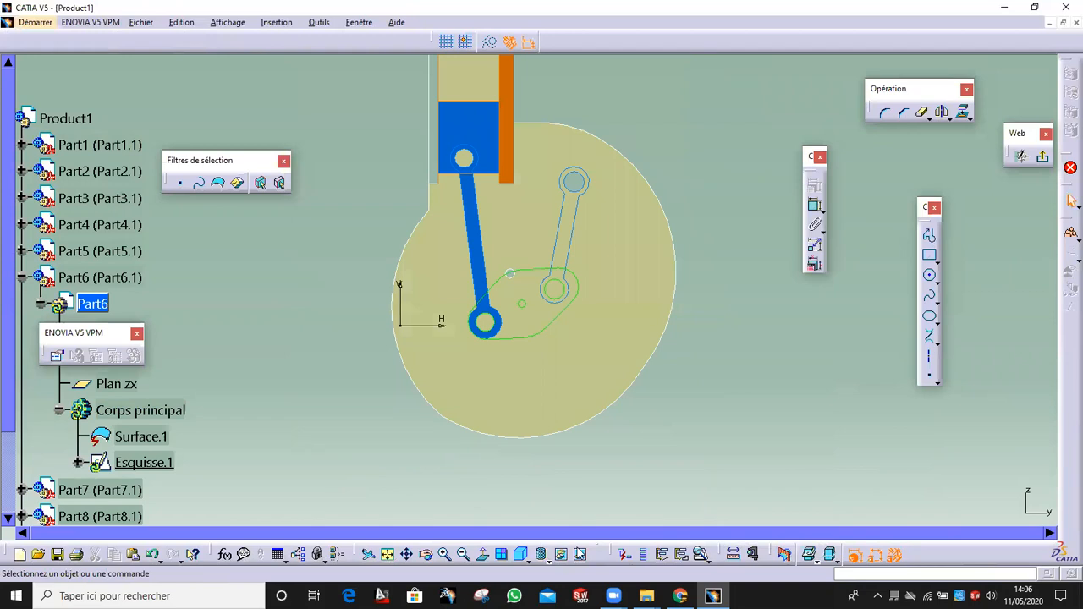
click(580, 553)
ctrl+middle_drag(565, 428, 533, 209)
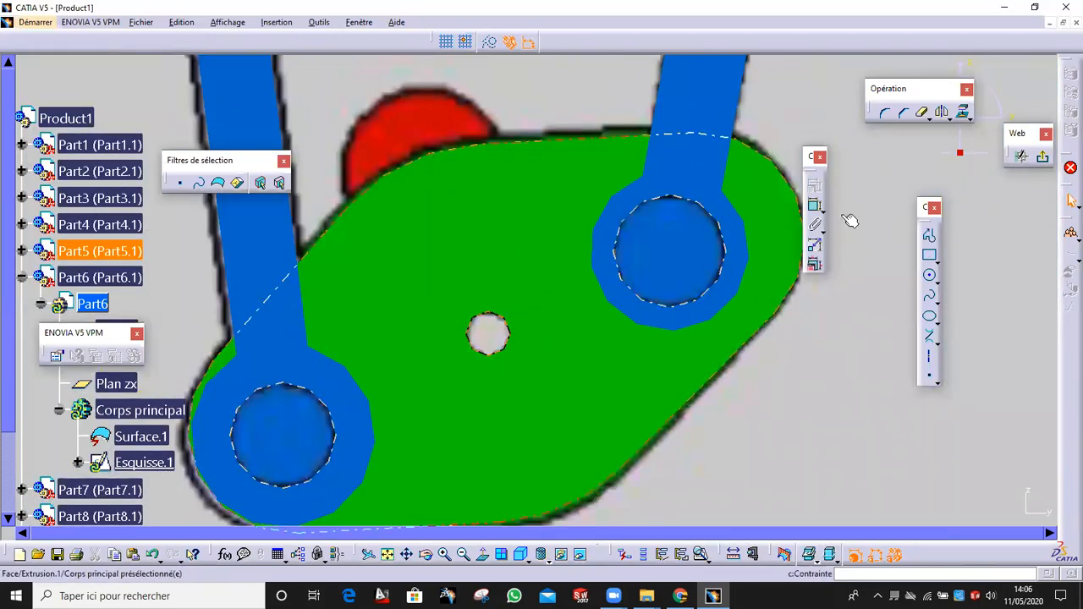
click(962, 112)
ctrl+middle_drag(435, 228, 453, 249)
ctrl+middle_drag(452, 177, 480, 200)
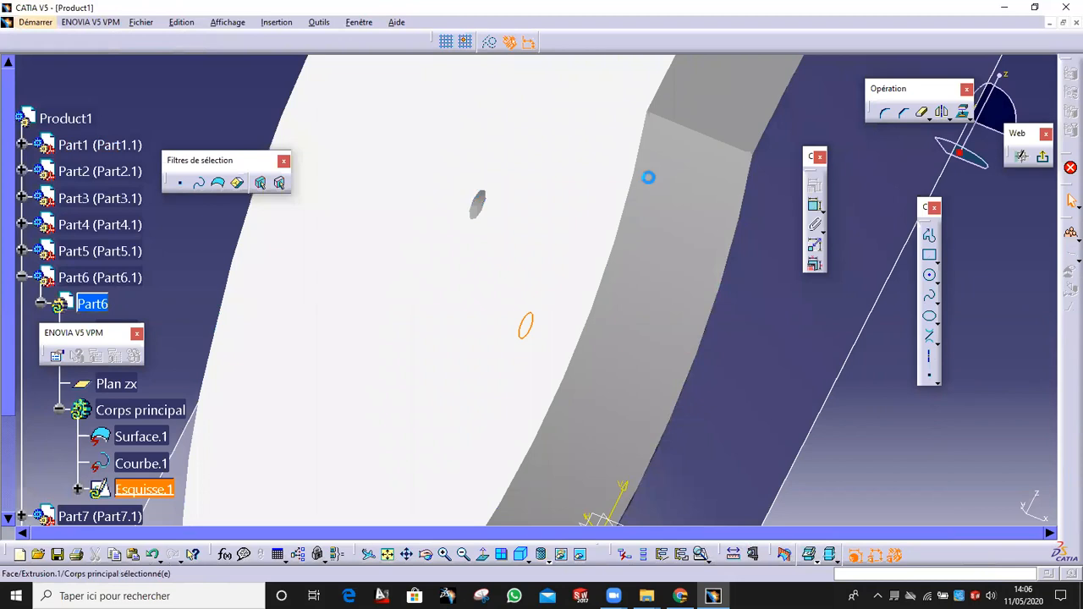
click(962, 112)
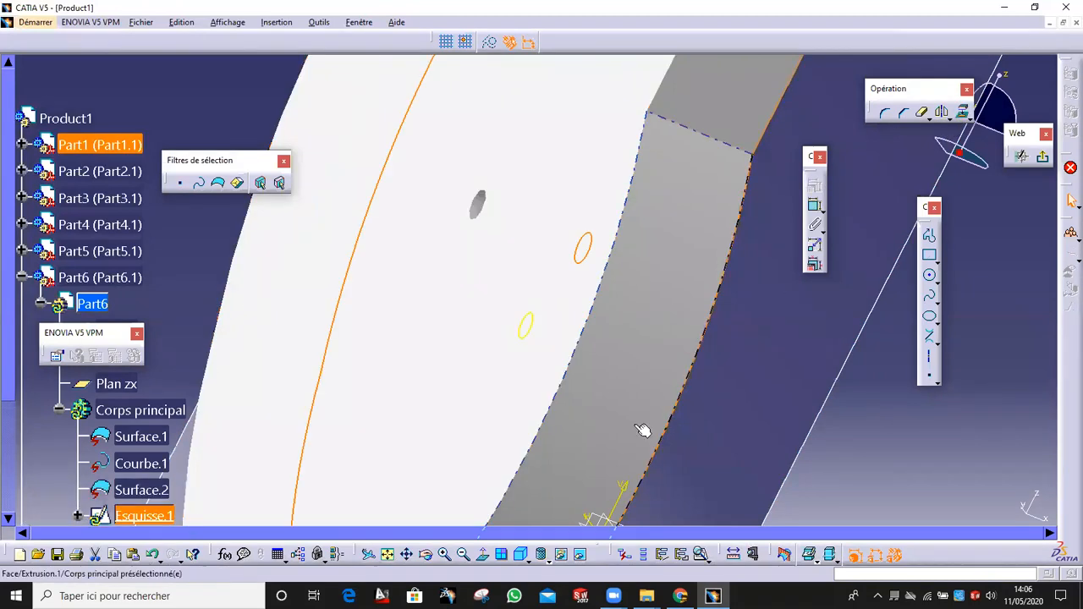
click(580, 555)
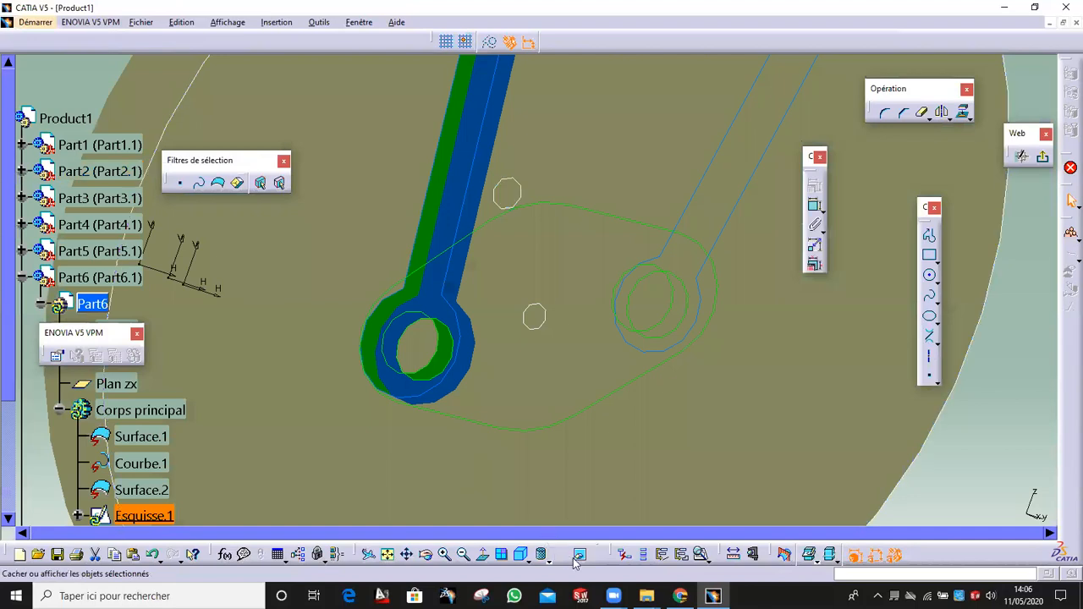
click(577, 559)
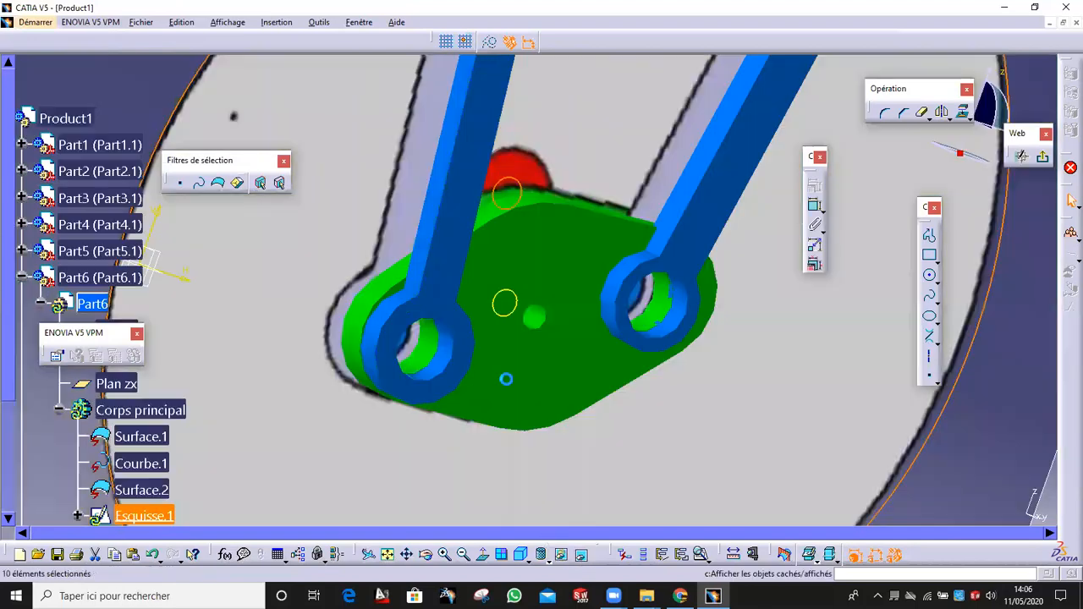
middle_drag(544, 222, 720, 302)
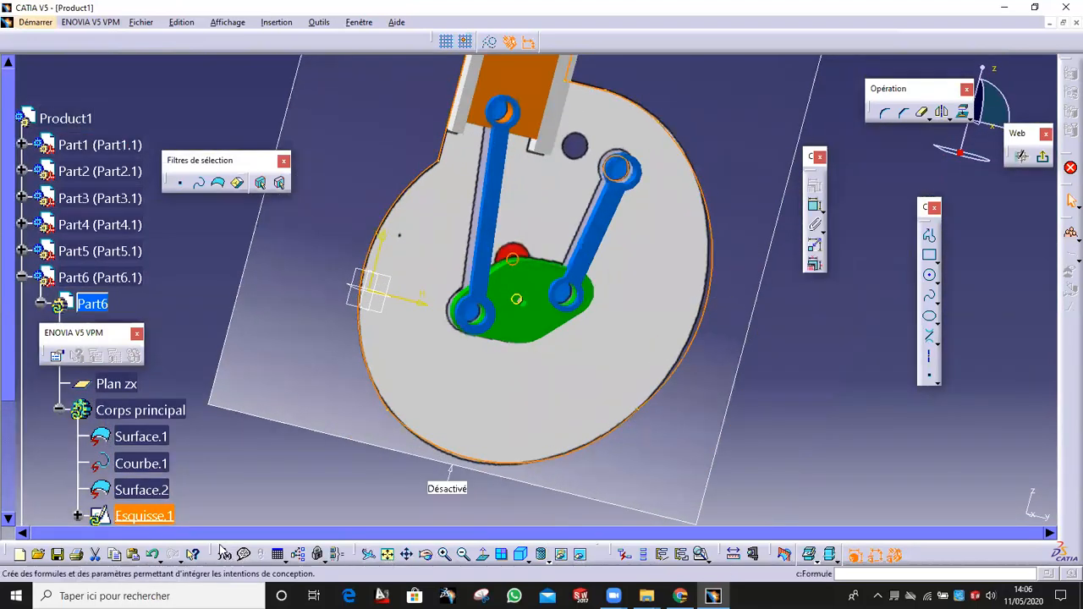
click(153, 555)
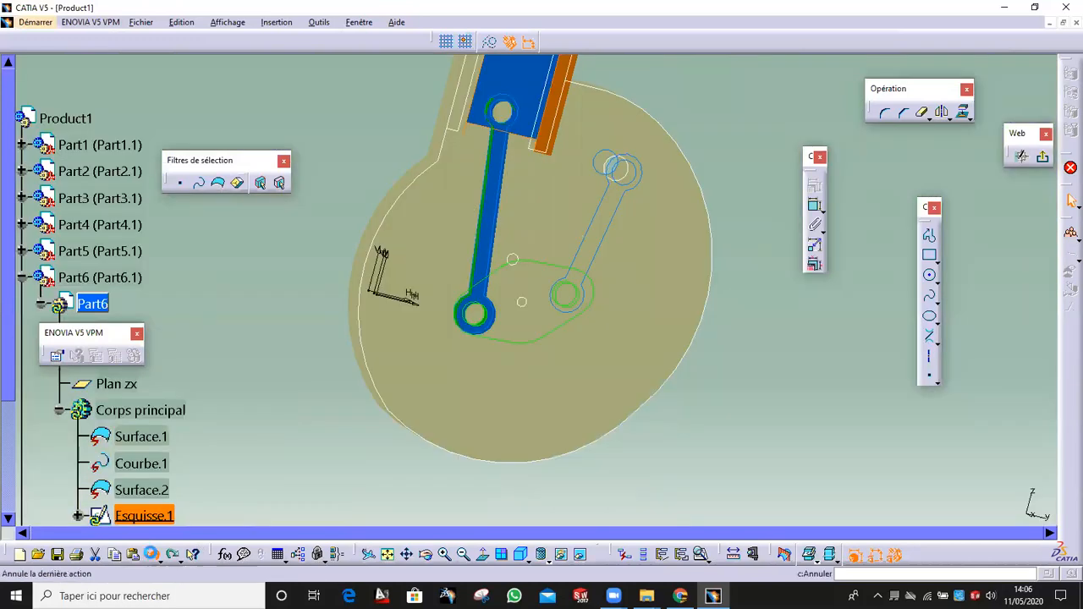
click(153, 556)
click(153, 556)
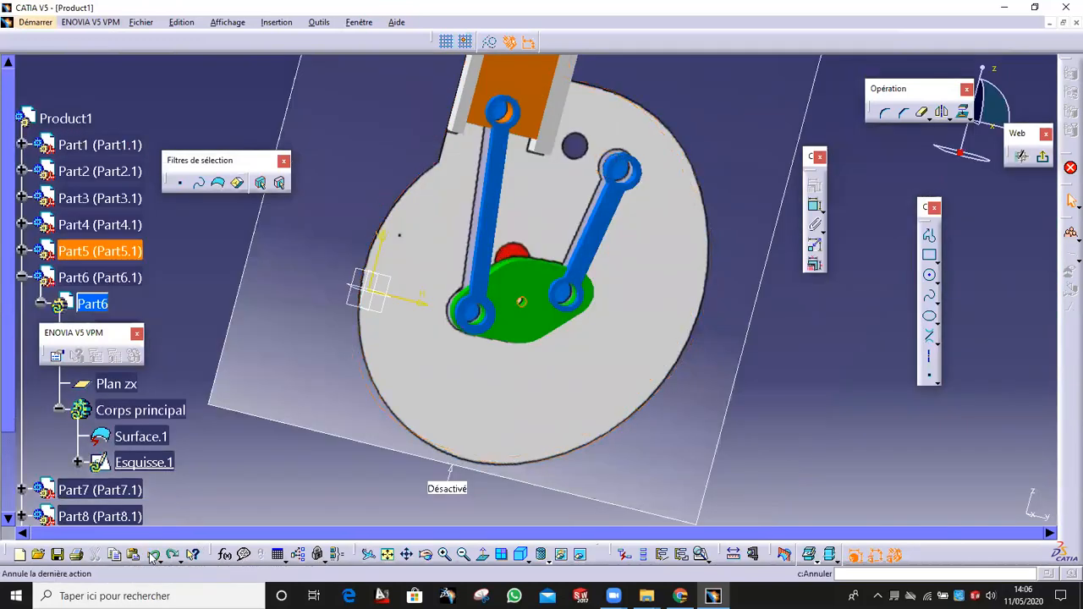
Step: Project the small hole of Part1 behind the green plate into the Part6 sketch and view the sketch plane squarely
middle_drag(302, 449, 665, 364)
middle_drag(387, 251, 500, 280)
middle_drag(484, 215, 433, 125)
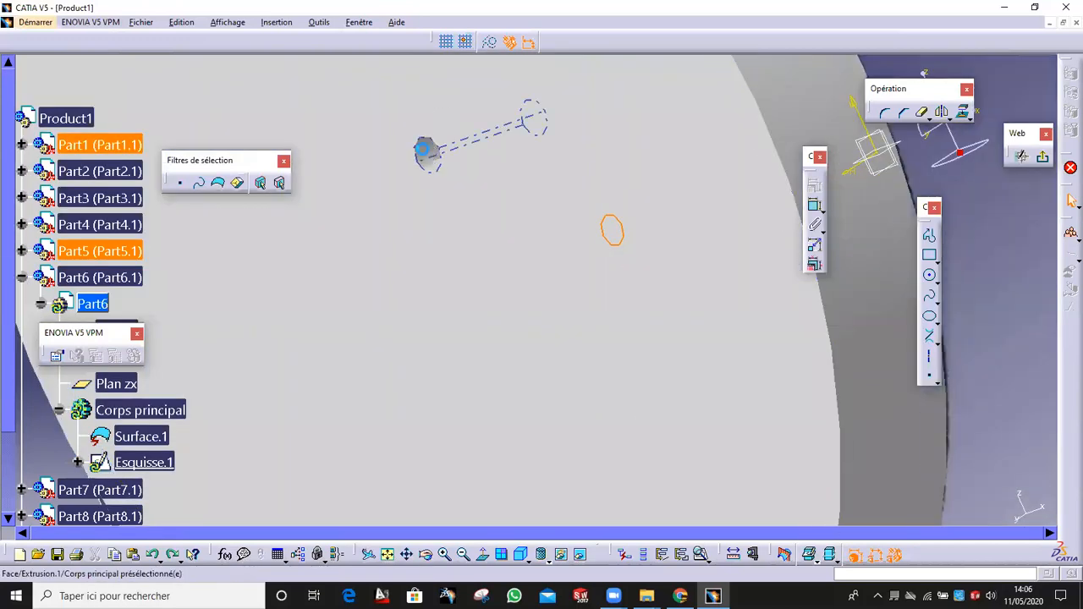
click(423, 149)
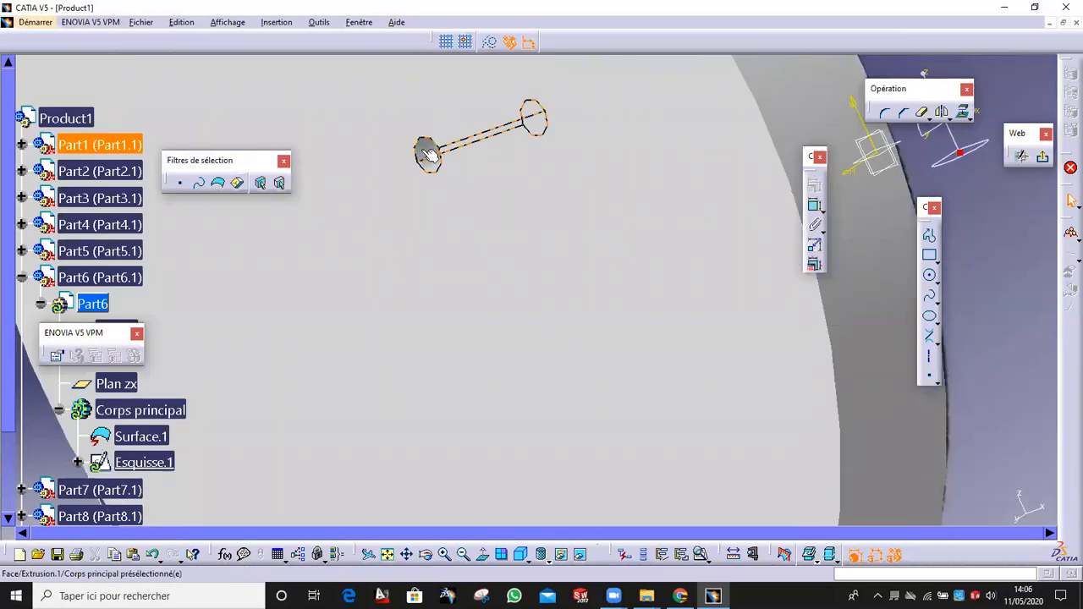
click(966, 114)
middle_drag(609, 143, 455, 274)
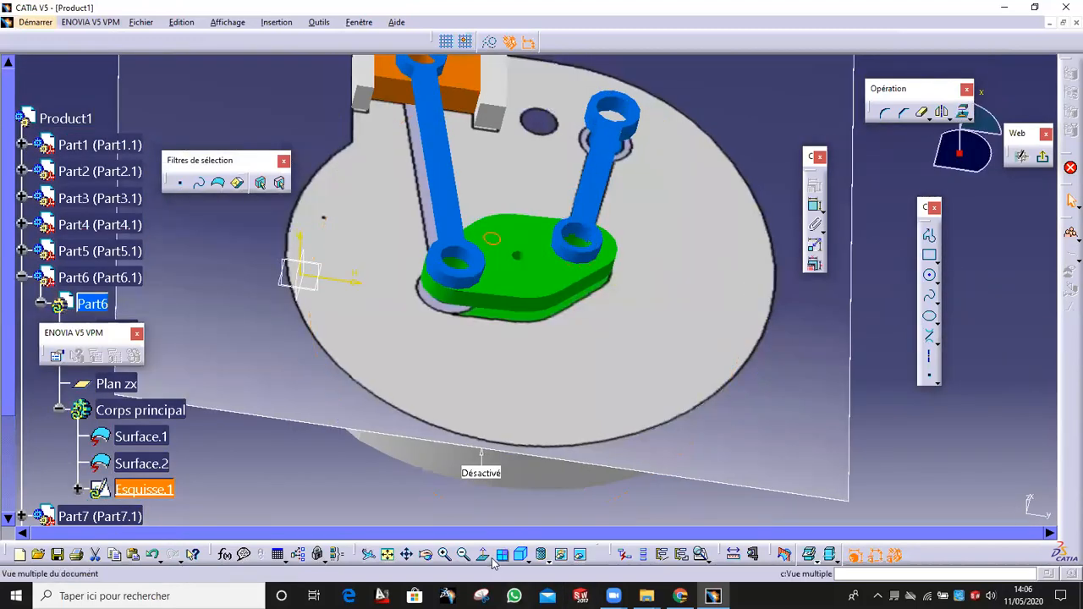
click(484, 557)
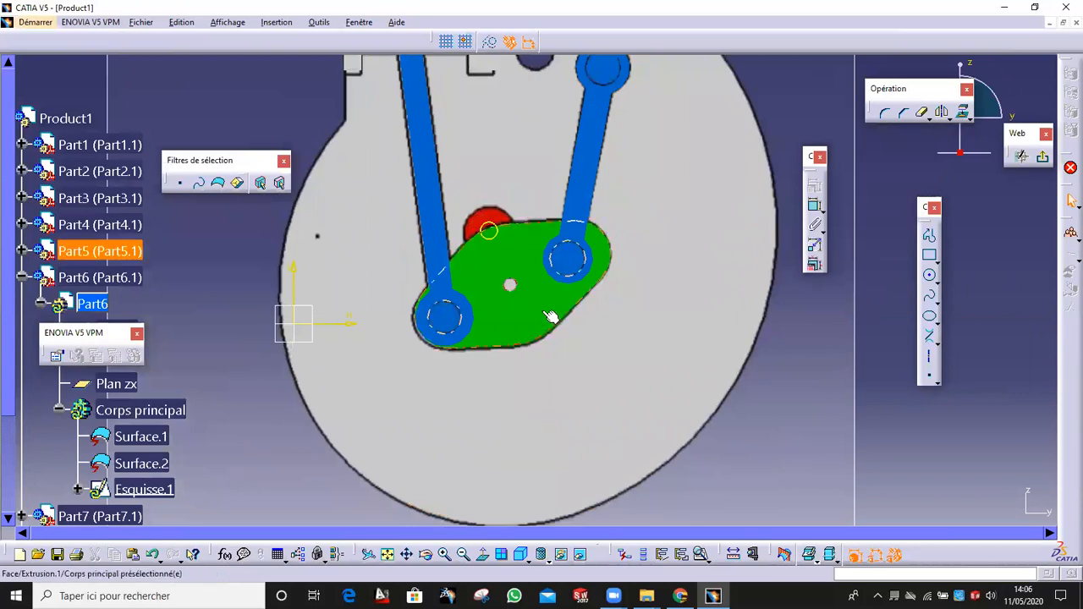
Step: Project the edge of the green plate's small central hole into the Part6 sketch
ctrl+middle_drag(519, 332, 515, 246)
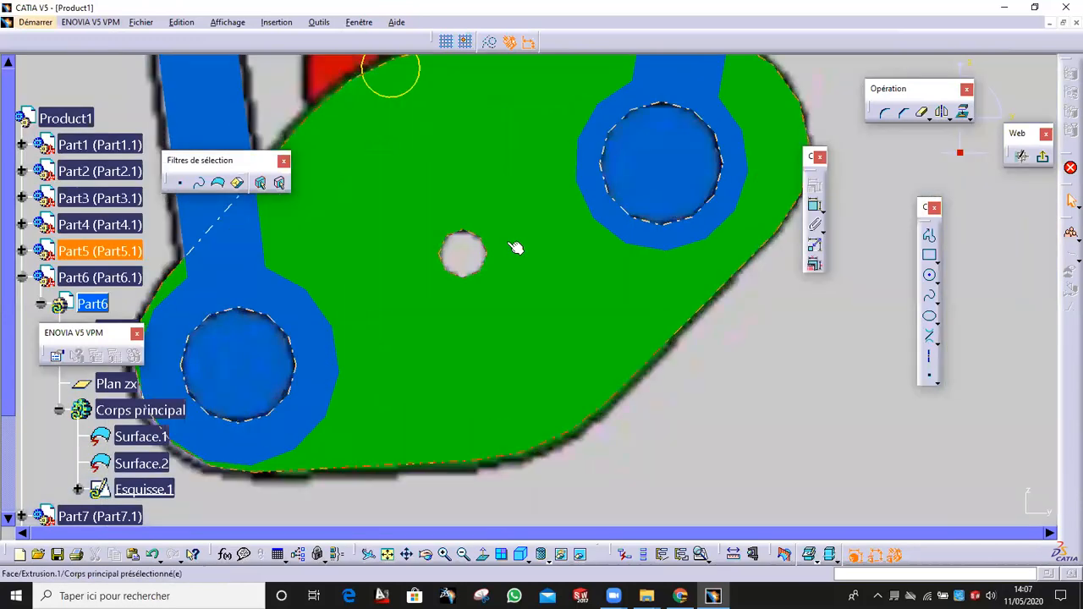
click(963, 111)
click(463, 230)
mouse_move(459, 200)
ctrl+middle_down()
mouse_move(478, 321)
mouse_move(482, 292)
mouse_move(515, 282)
ctrl+middle_up()
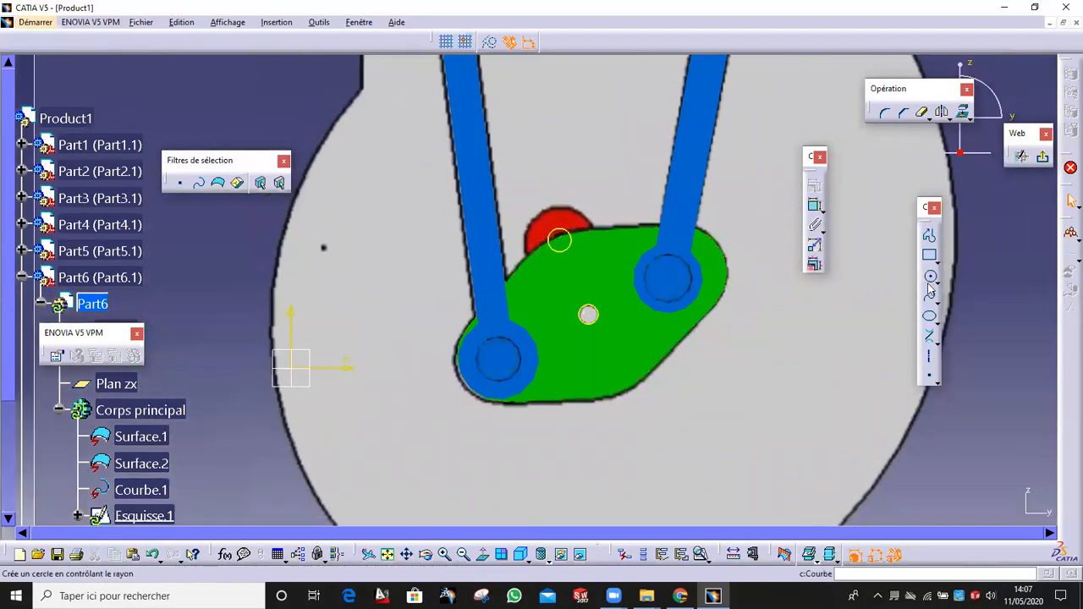
Step: Draw a circle around each projected hole, sizing the one on Part1's hole to the image's red disc and the other smaller
click(931, 278)
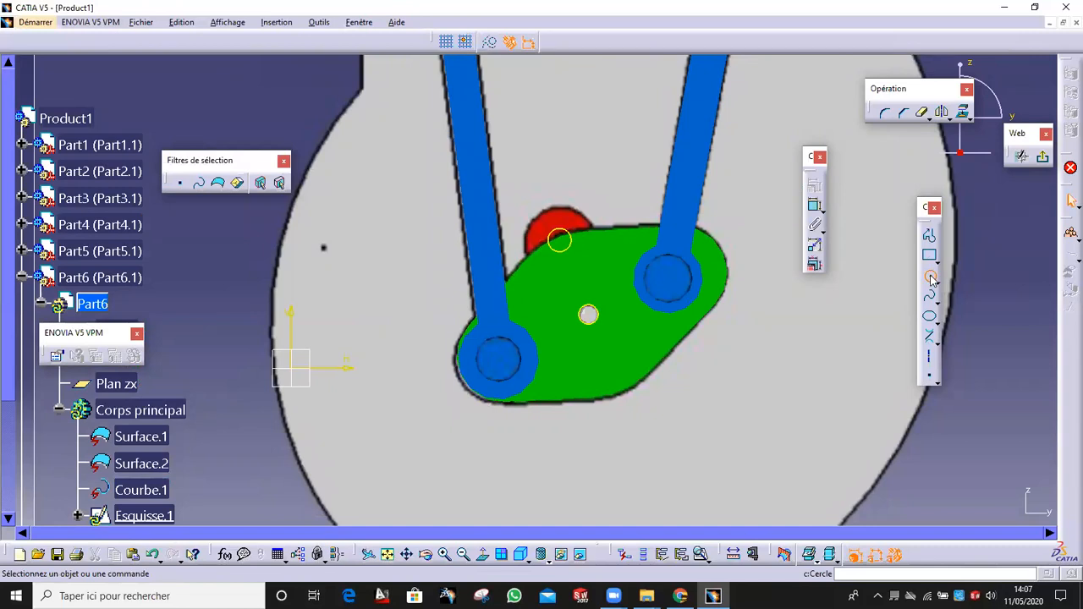
click(560, 241)
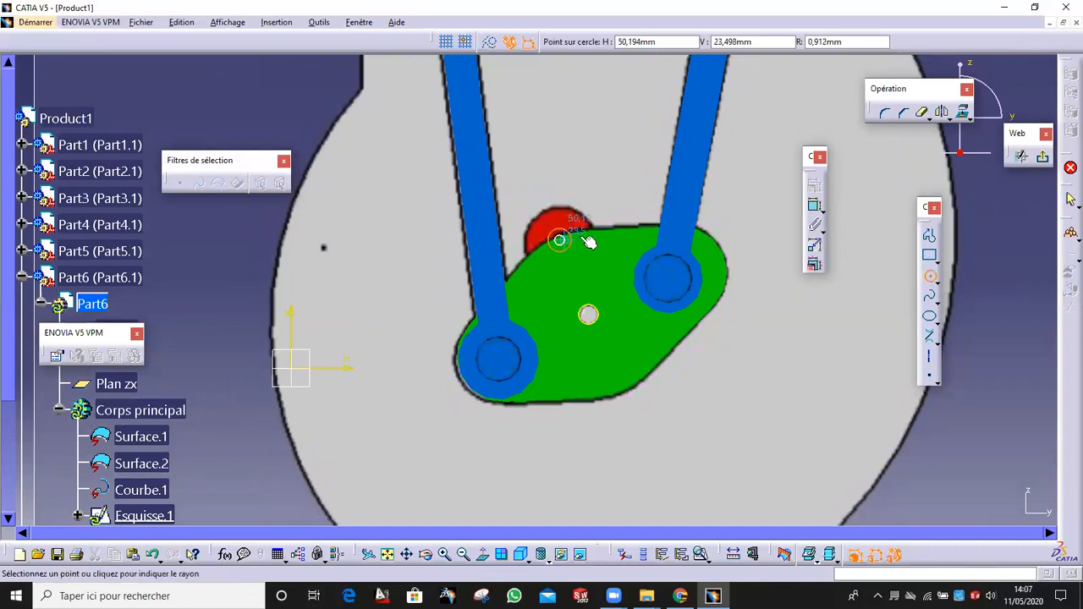
click(592, 237)
click(588, 315)
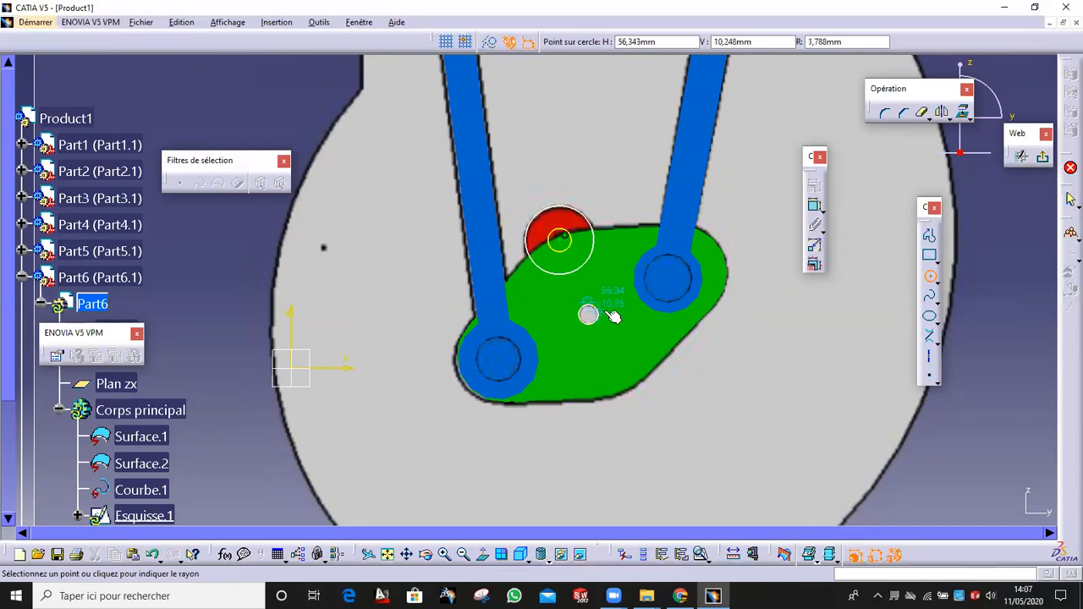
click(616, 316)
Step: Connect the two outer circles with a tangent line on each side and trim away their inner arcs
click(929, 336)
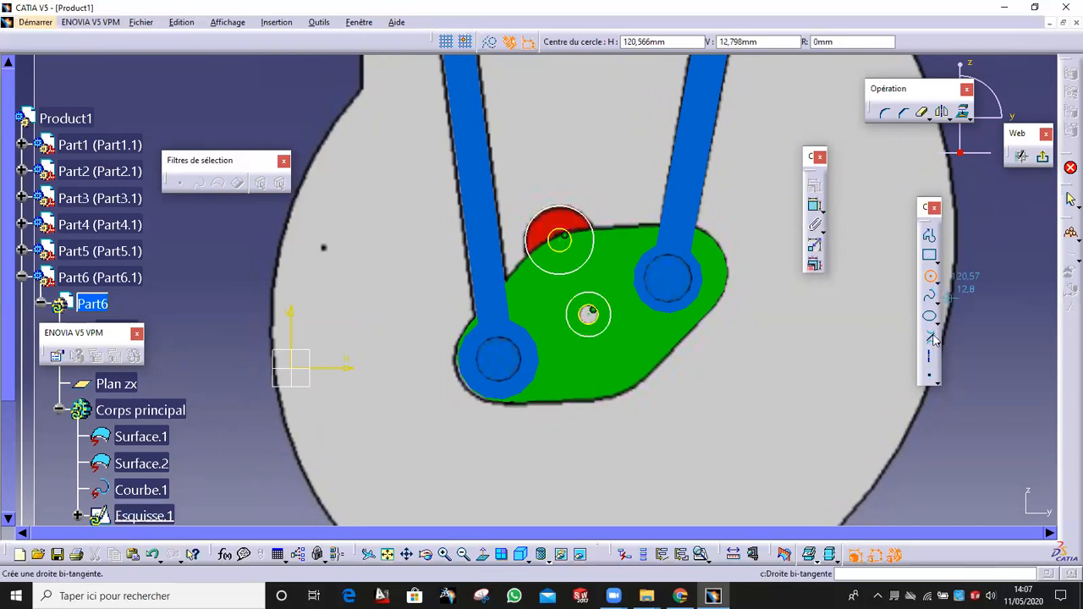
click(608, 312)
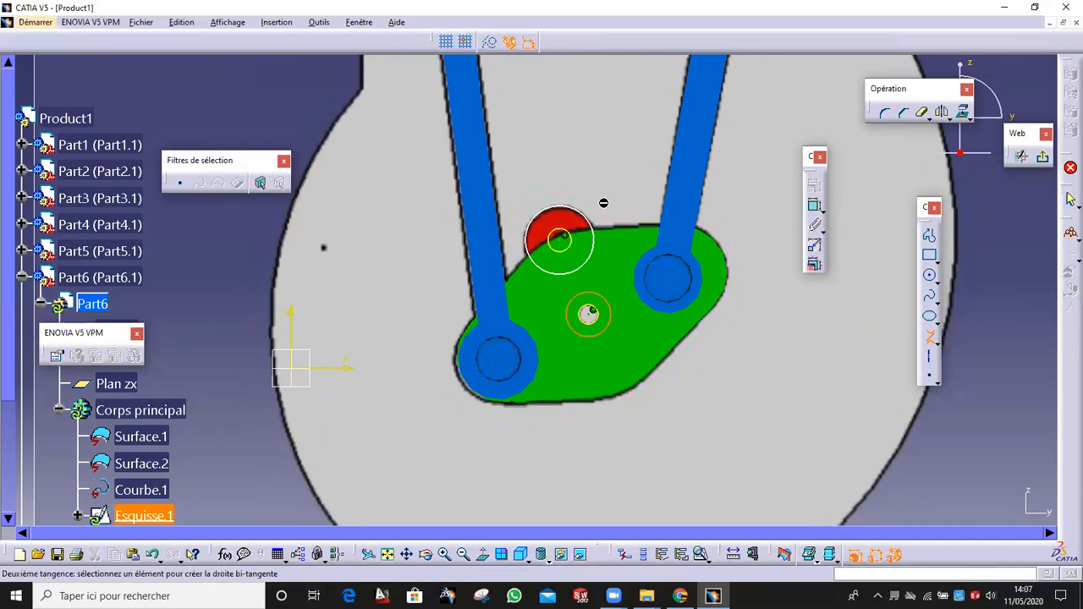
click(602, 235)
click(528, 257)
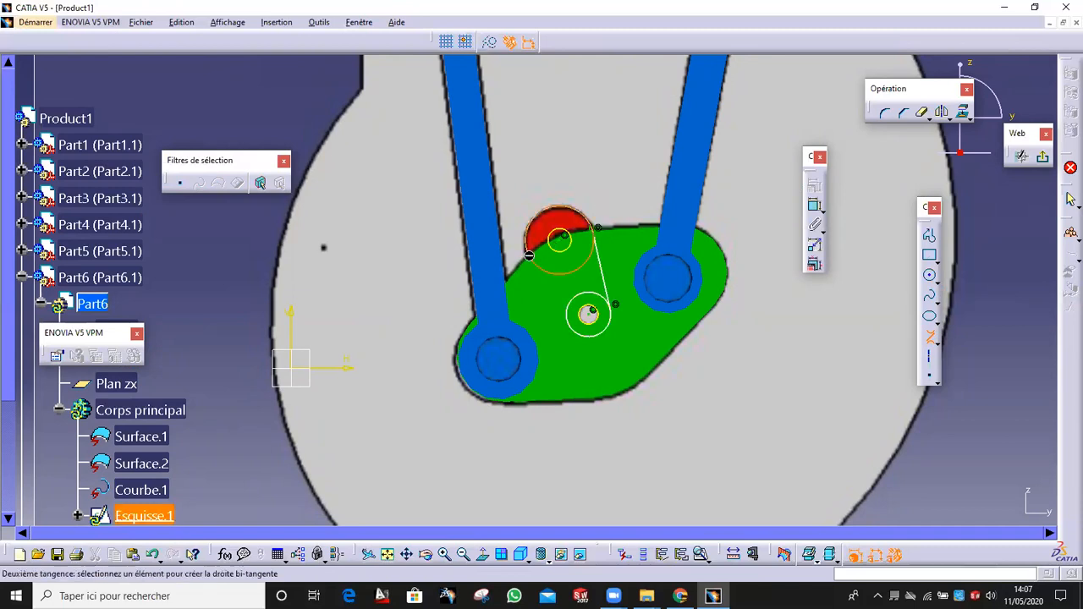
click(574, 327)
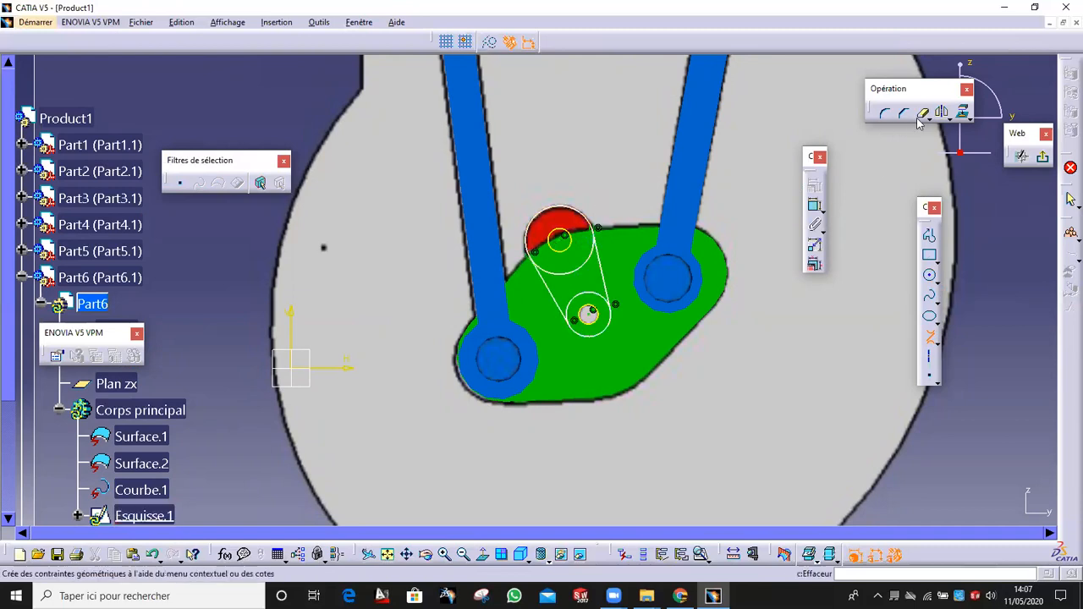
click(599, 301)
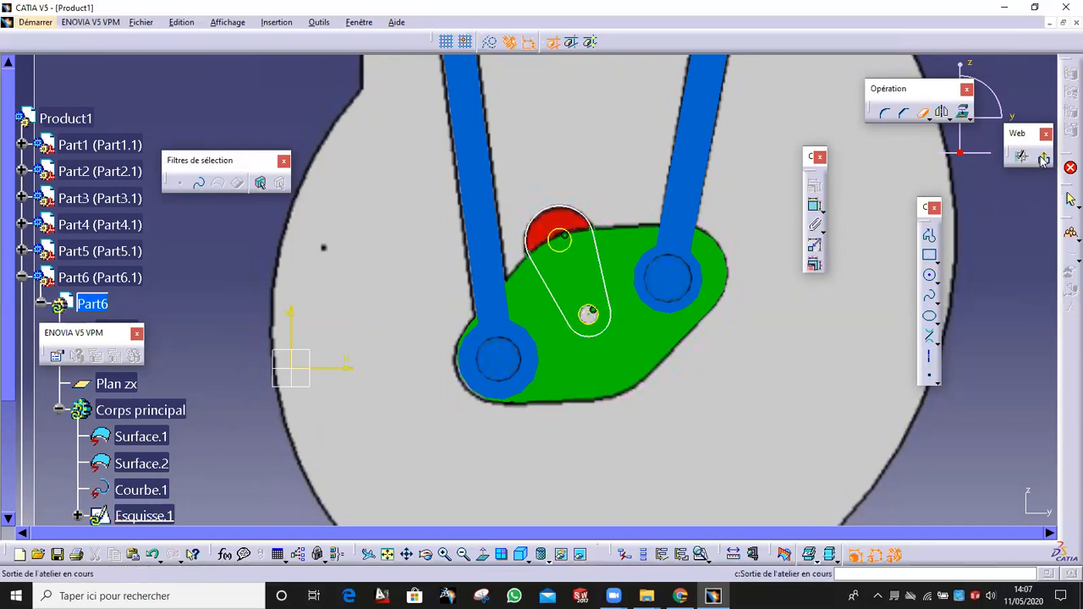
Step: Leave the sketch and extrude the Part6 link profile with an adjusted length
click(1069, 196)
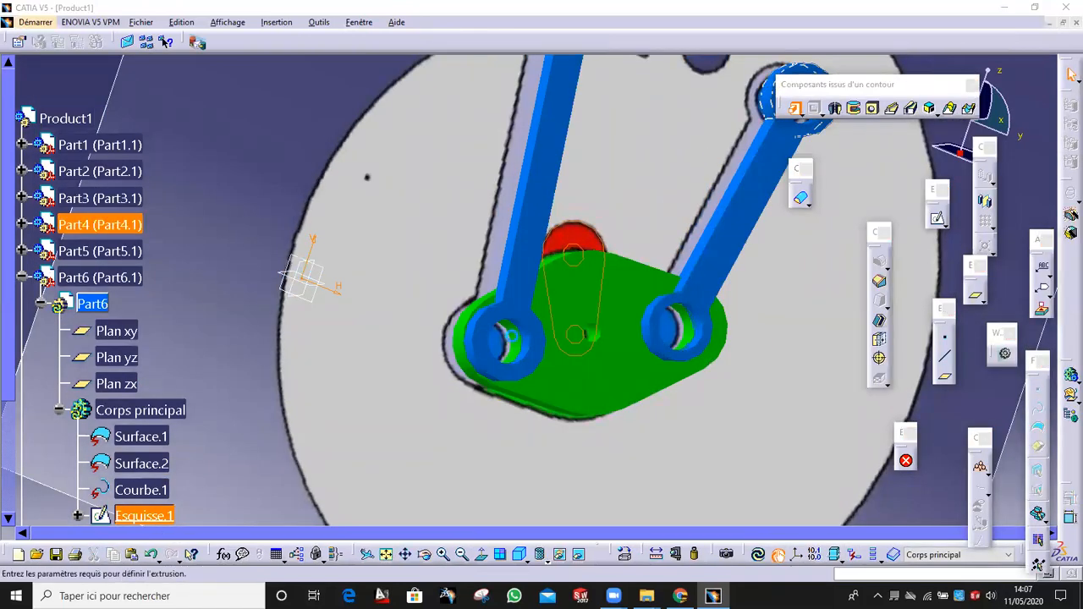
middle_drag(500, 310, 497, 344)
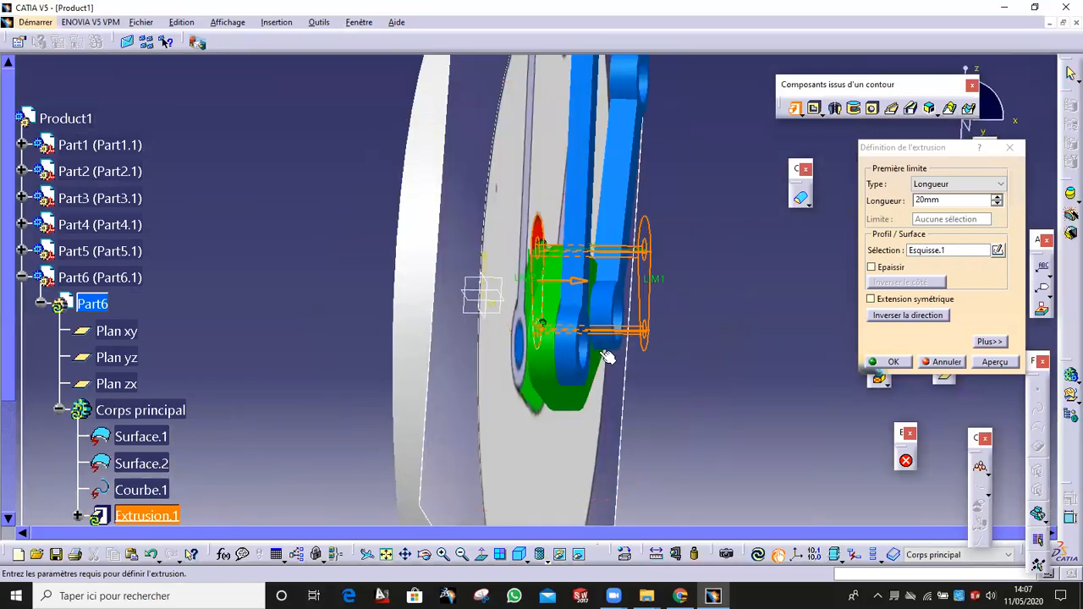
double_click(946, 200)
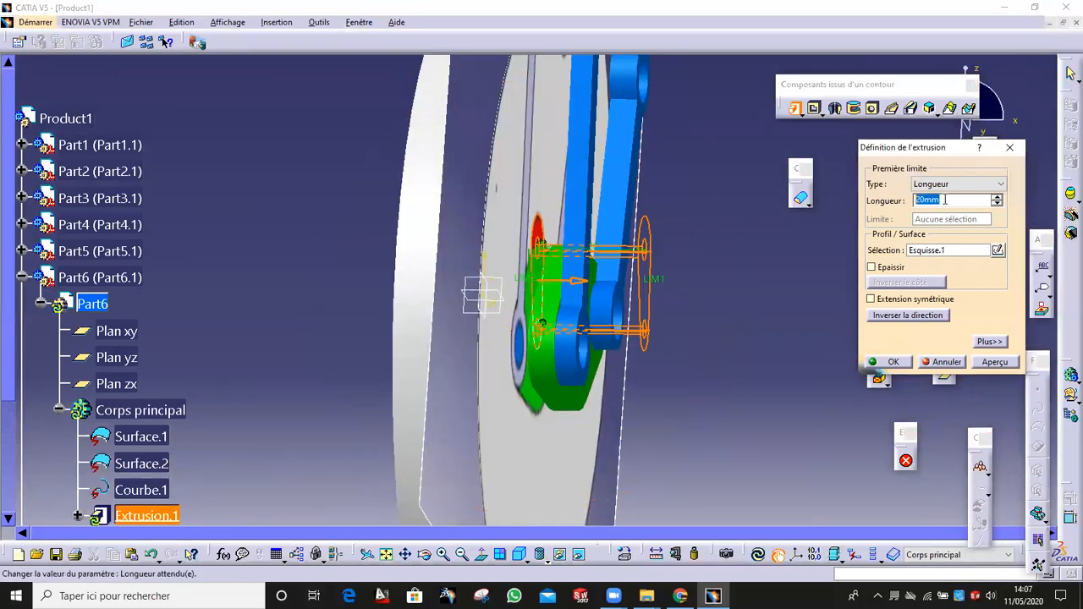
middle_drag(705, 249, 695, 247)
click(895, 362)
click(756, 344)
middle_drag(739, 291, 971, 500)
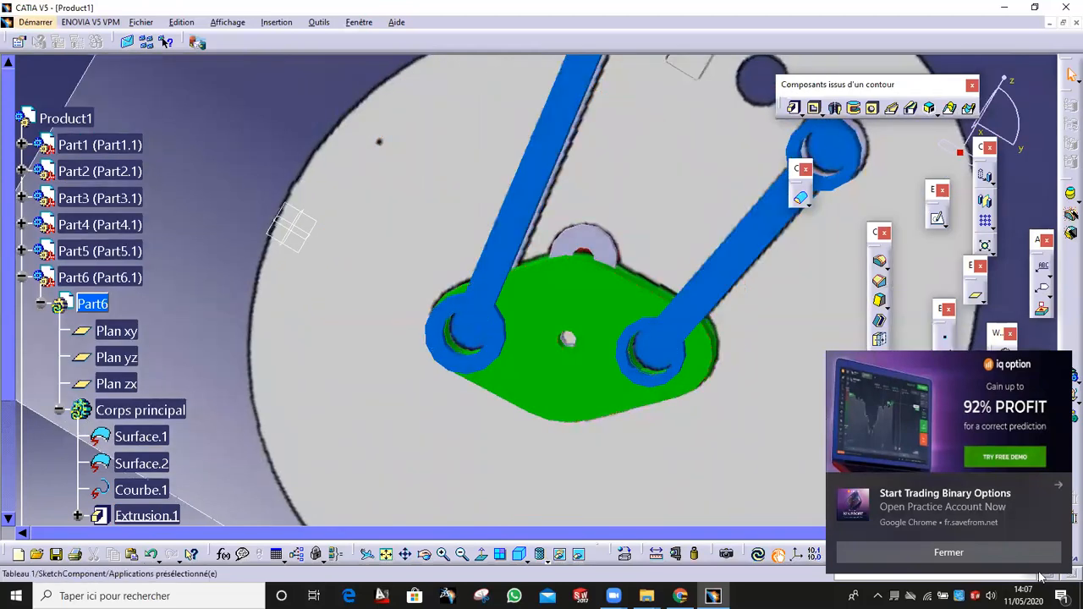
Step: Dismiss the advertising notification and hide the reference image
click(949, 553)
middle_drag(457, 186, 399, 210)
scroll(627, 369, up, 1)
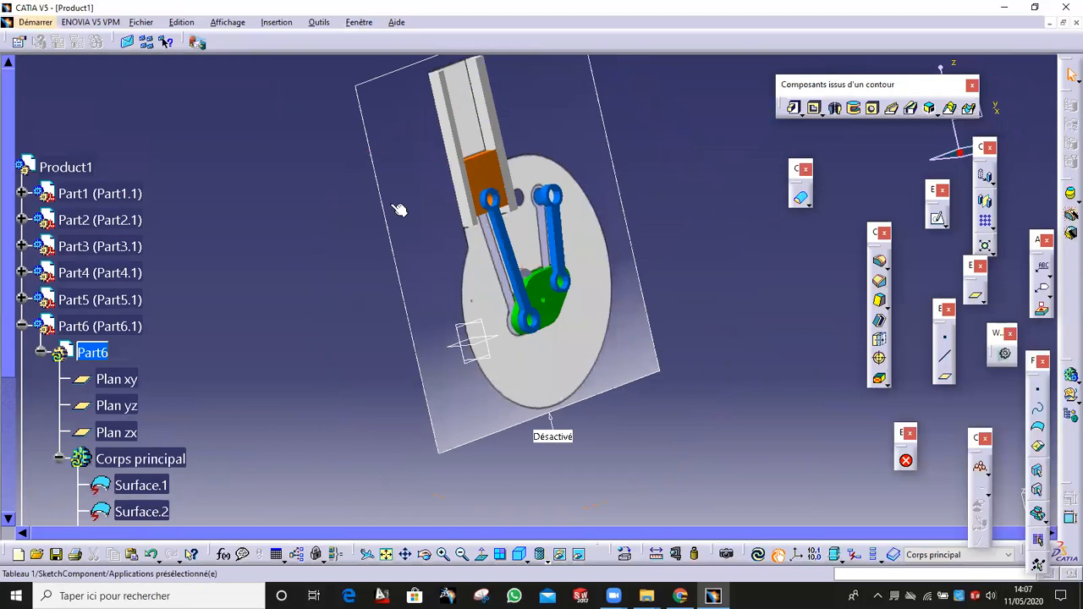
middle_drag(460, 233, 380, 276)
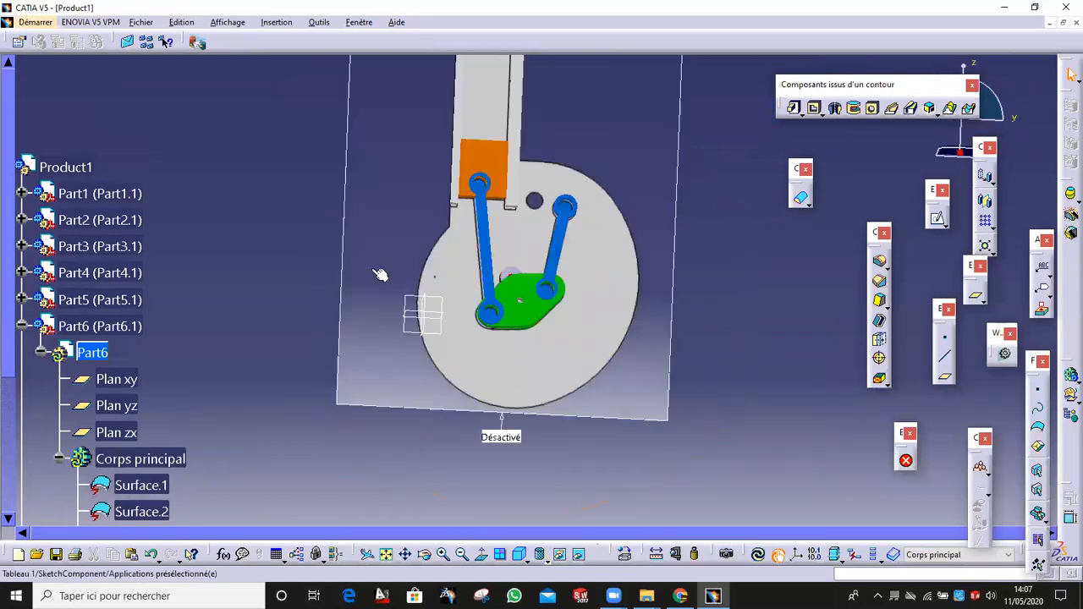
right_click(398, 104)
click(440, 148)
middle_drag(535, 125, 462, 282)
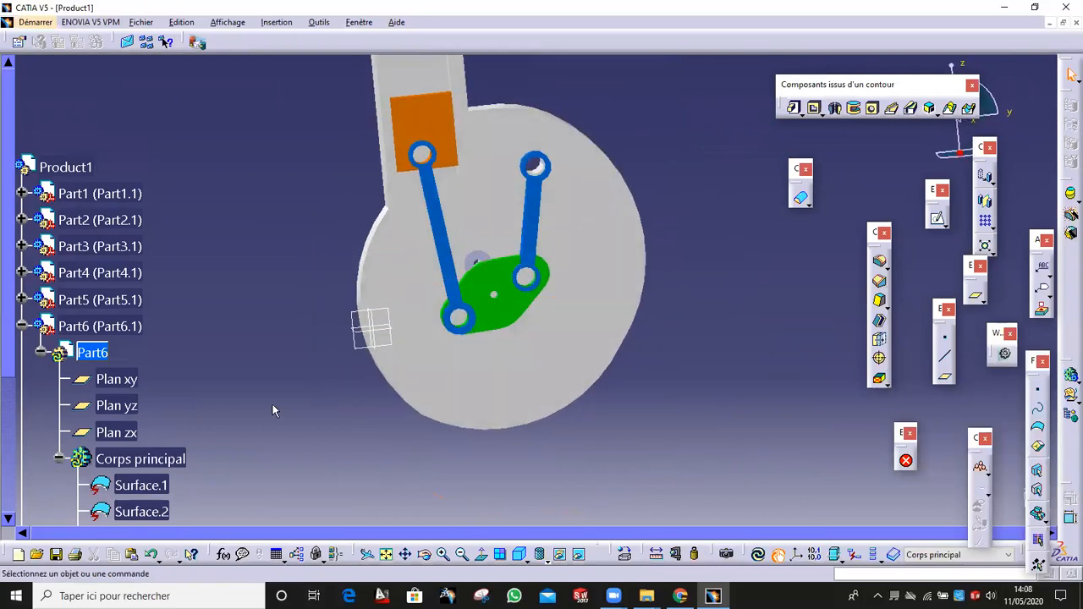
Step: Collapse Part6 in the specification tree and set its graphic colour to red in its properties
scroll(26, 367, down, 3)
click(68, 80)
click(23, 133)
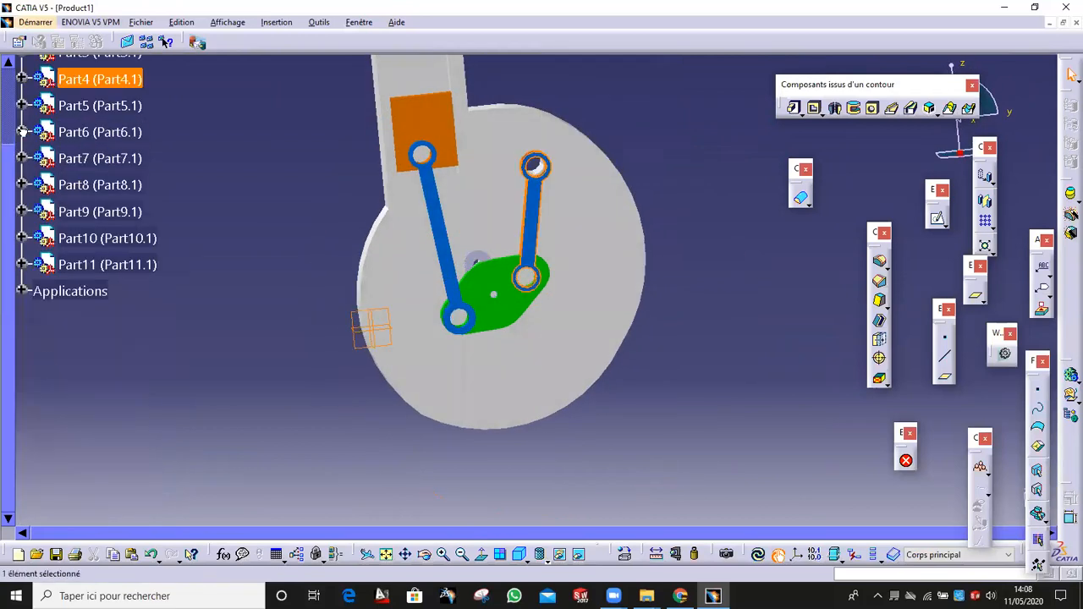
right_click(67, 135)
click(102, 188)
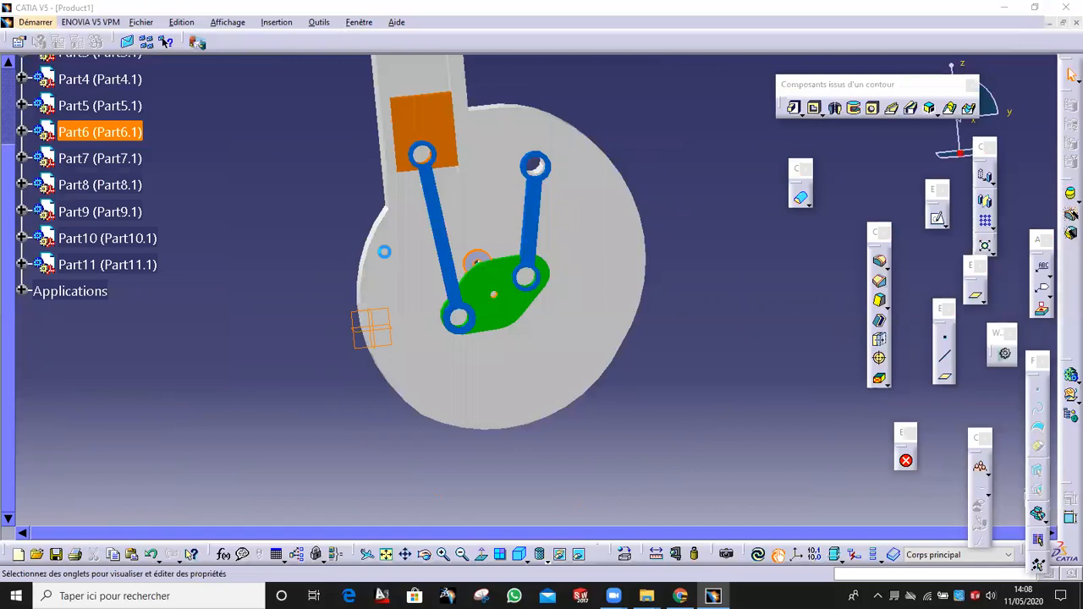
click(104, 237)
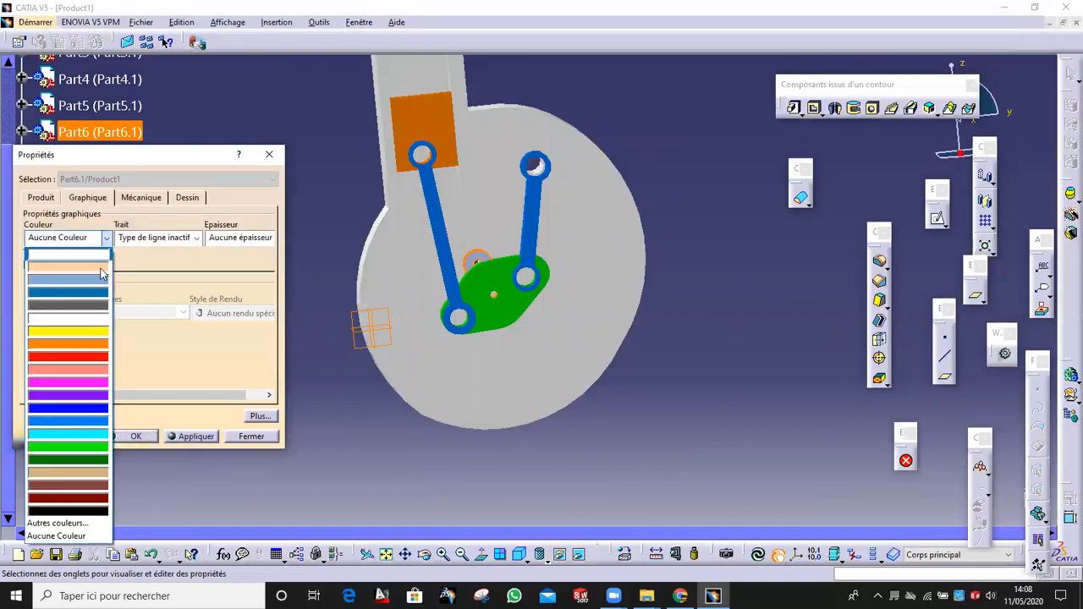
click(81, 357)
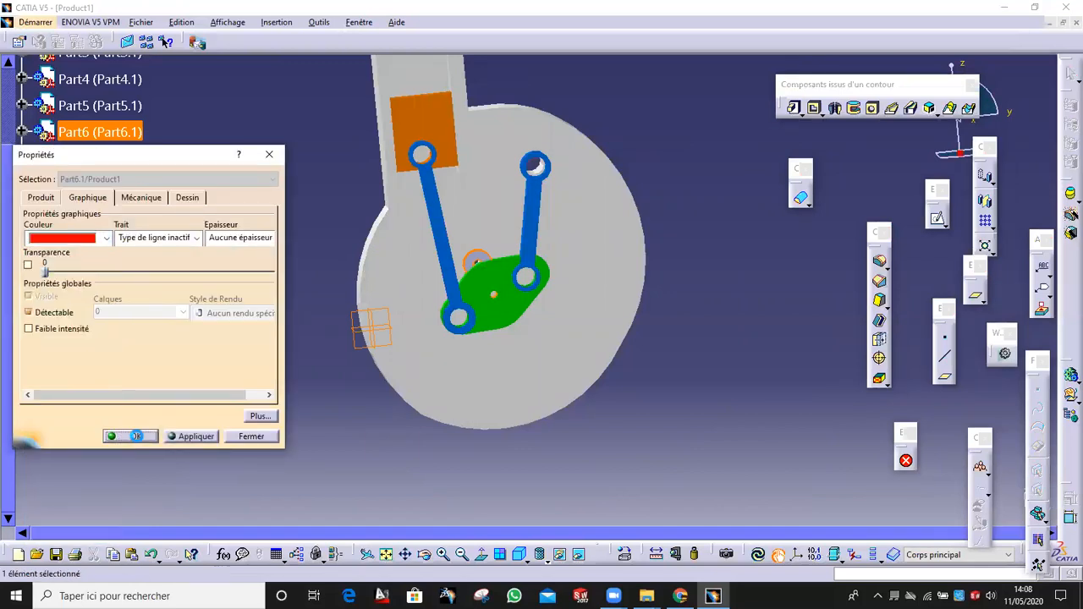
Step: Confirm Part6's red colour and expand Part7 down to its main body in the specification tree
click(136, 436)
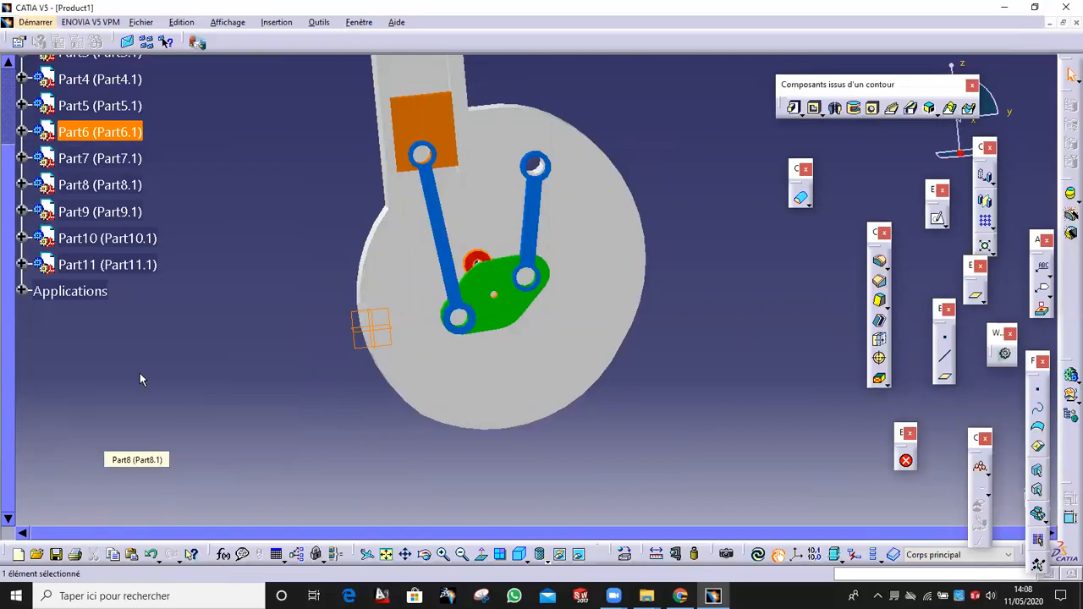
click(22, 158)
click(40, 184)
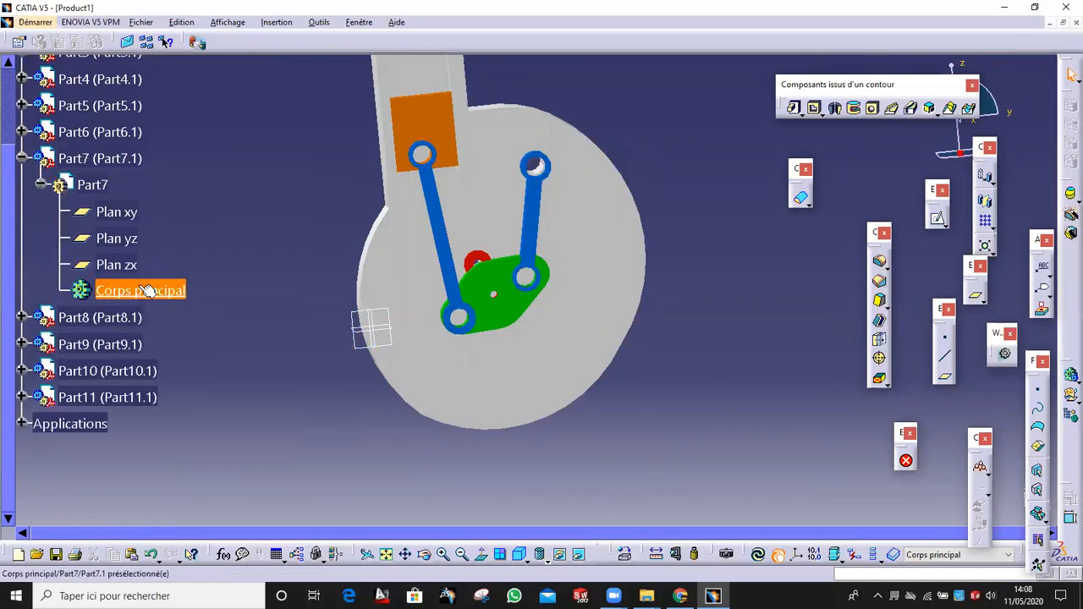
Step: Set the display to shading with edges but without smooth edges (Rendu réaliste avec arêtes sans arêtes mortes)
ctrl+middle_drag(547, 207, 547, 127)
click(543, 559)
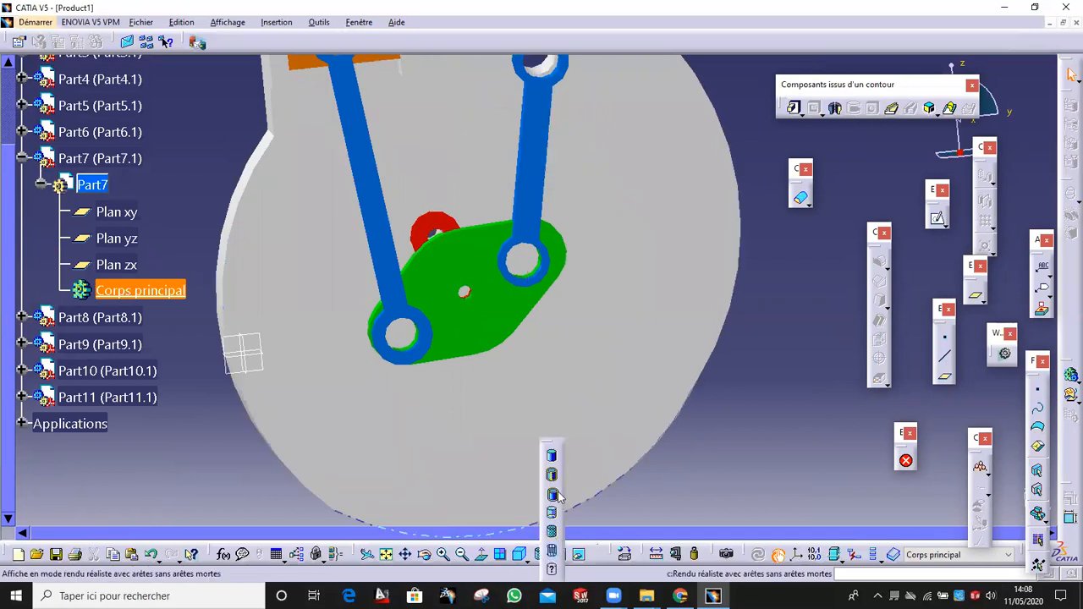
click(551, 496)
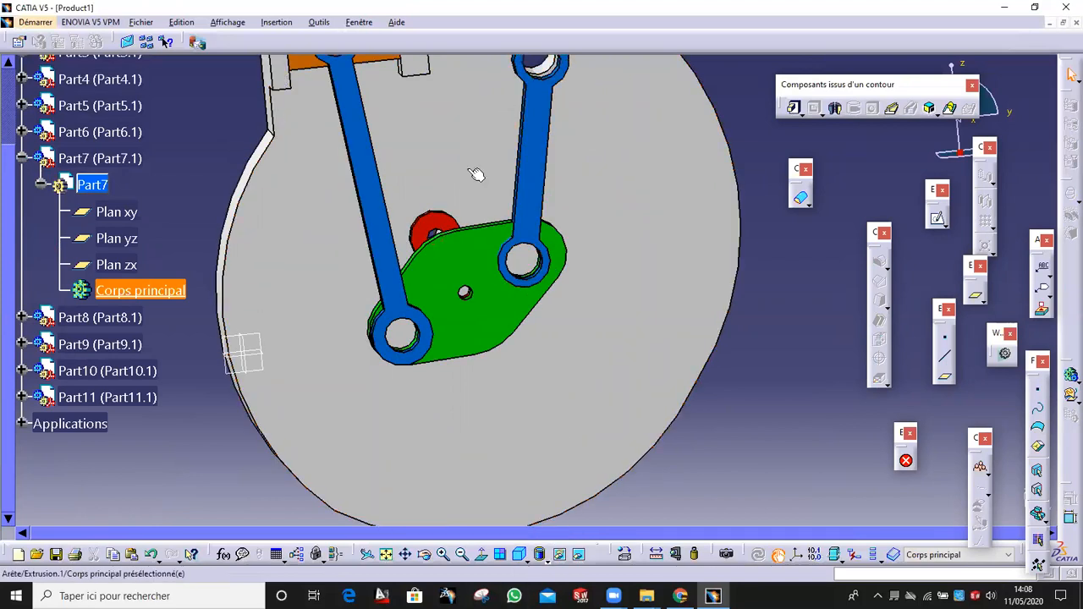
Step: In Part7, sketch on the front face of the blue link at the orange slider and project its hole edge
middle_drag(476, 175, 465, 311)
middle_drag(443, 273, 472, 391)
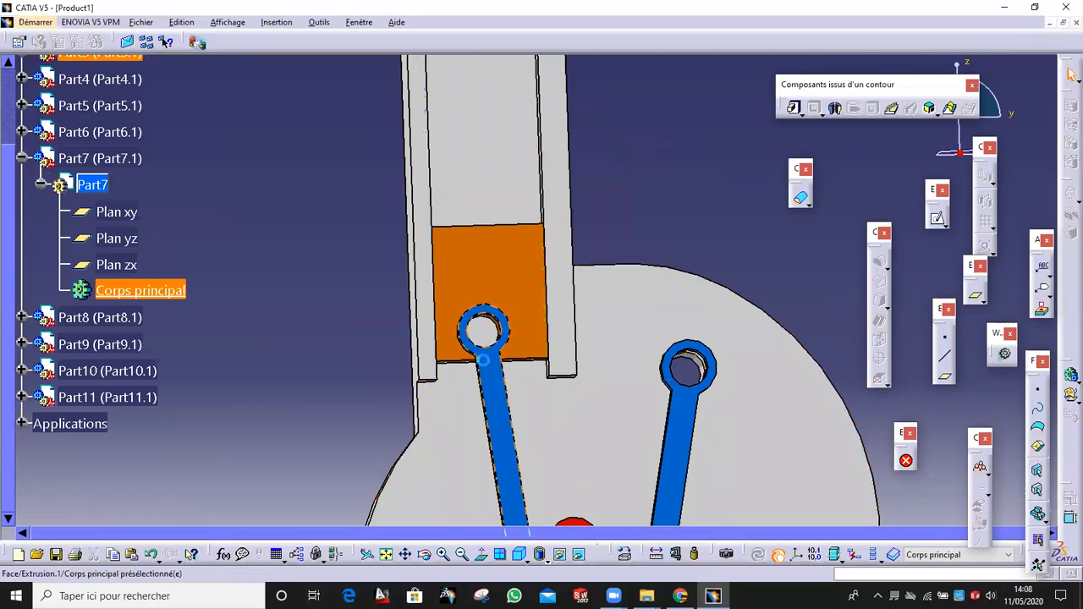
click(939, 218)
middle_drag(458, 261, 457, 173)
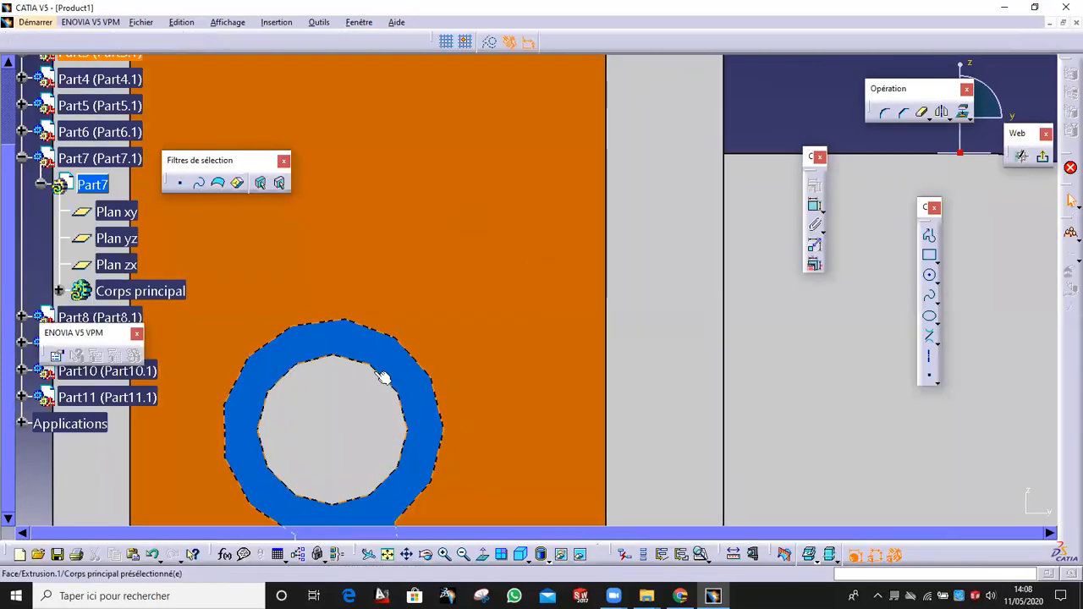
click(965, 114)
click(1040, 156)
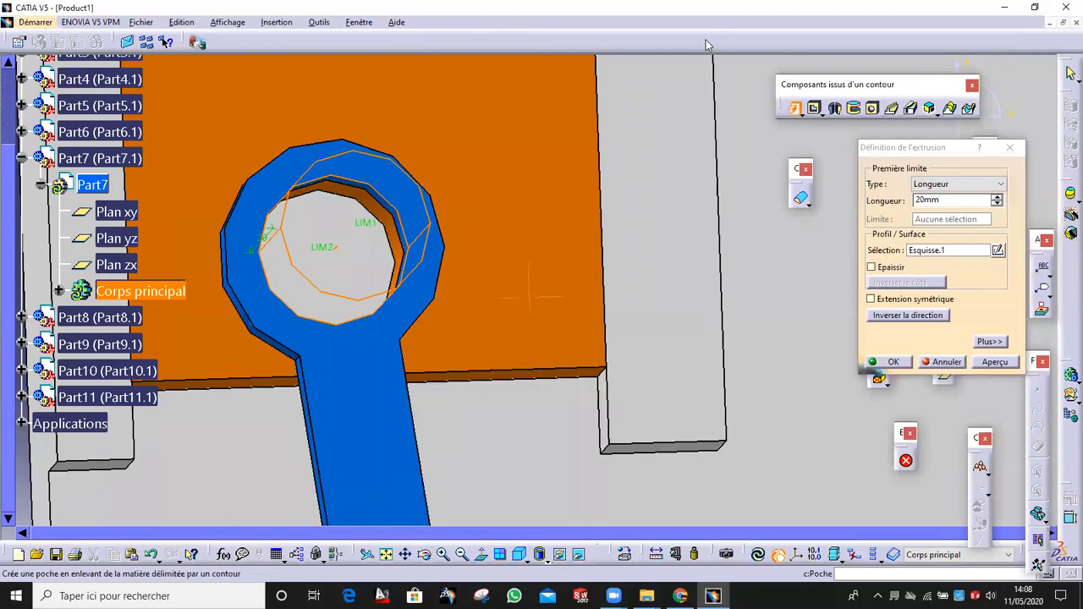
Step: Extrude Part7's projected circle as a pin through the hole, using the Jusqu'au plan limit with 0 mm offset
click(978, 188)
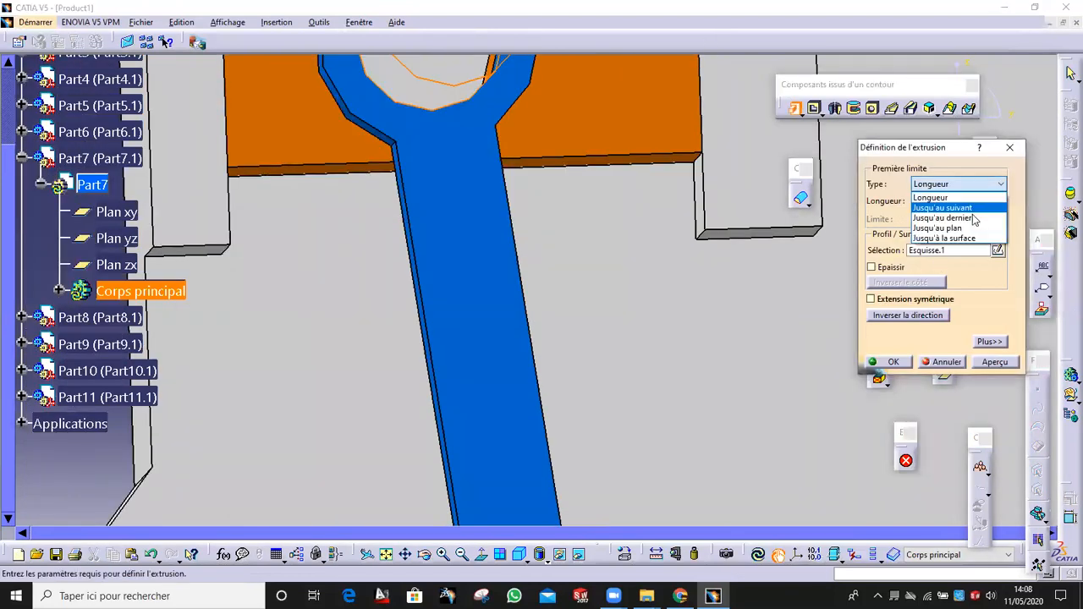
click(939, 230)
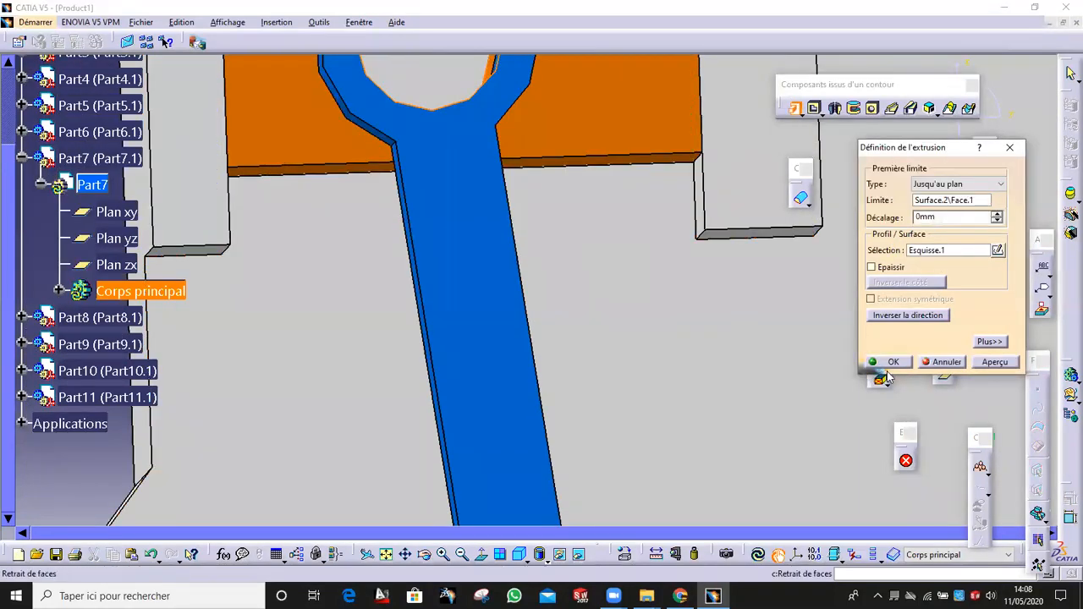
click(880, 361)
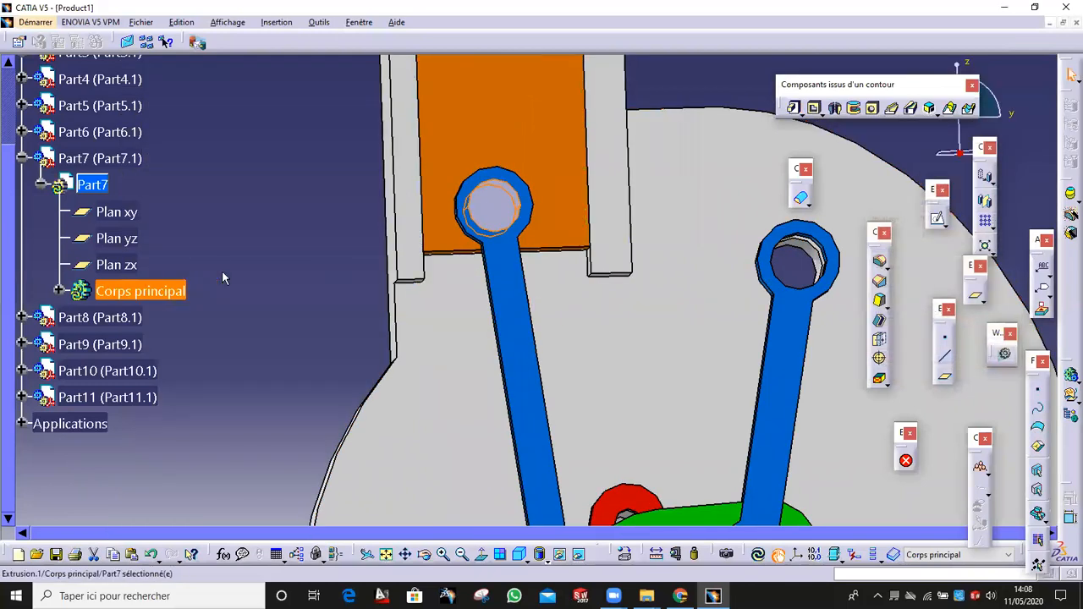
click(222, 271)
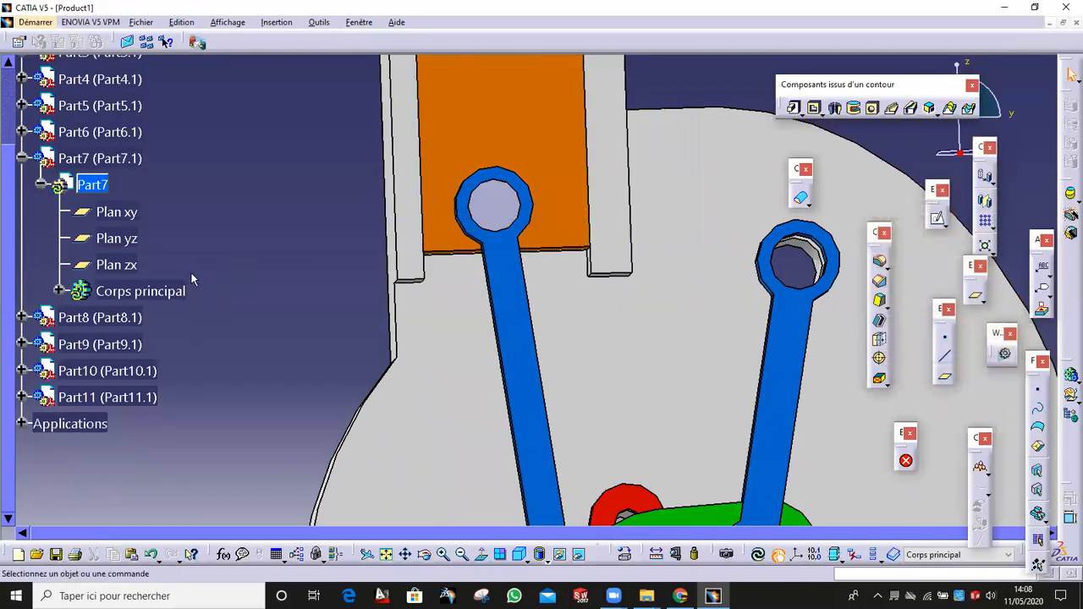
Step: Expand Part8, sketch on the second blue link's front face and project the edge of its upper hole
click(22, 318)
click(41, 342)
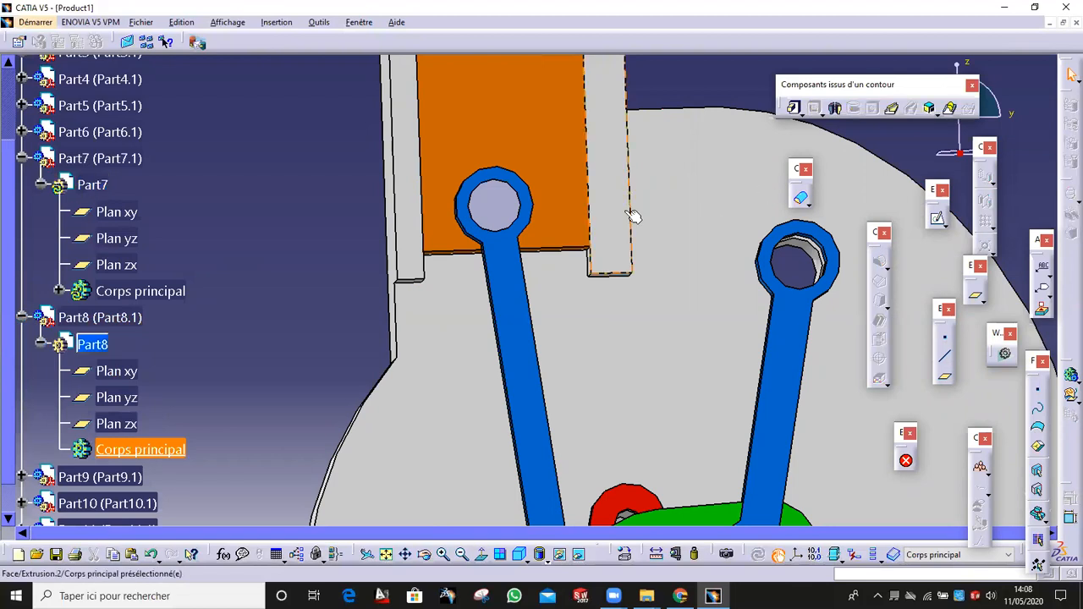
middle_drag(631, 216, 624, 279)
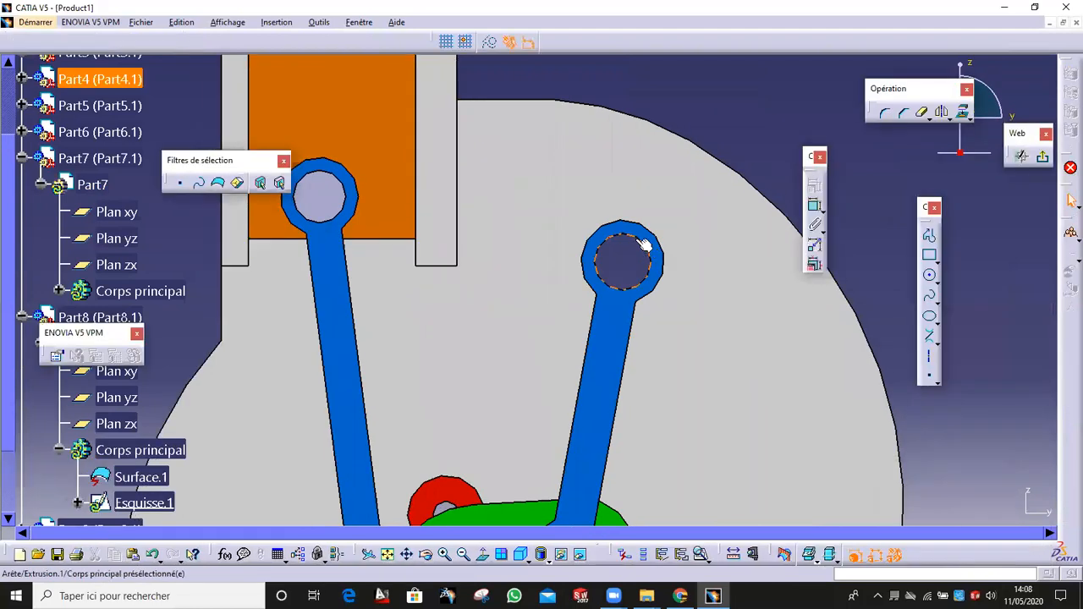
click(962, 117)
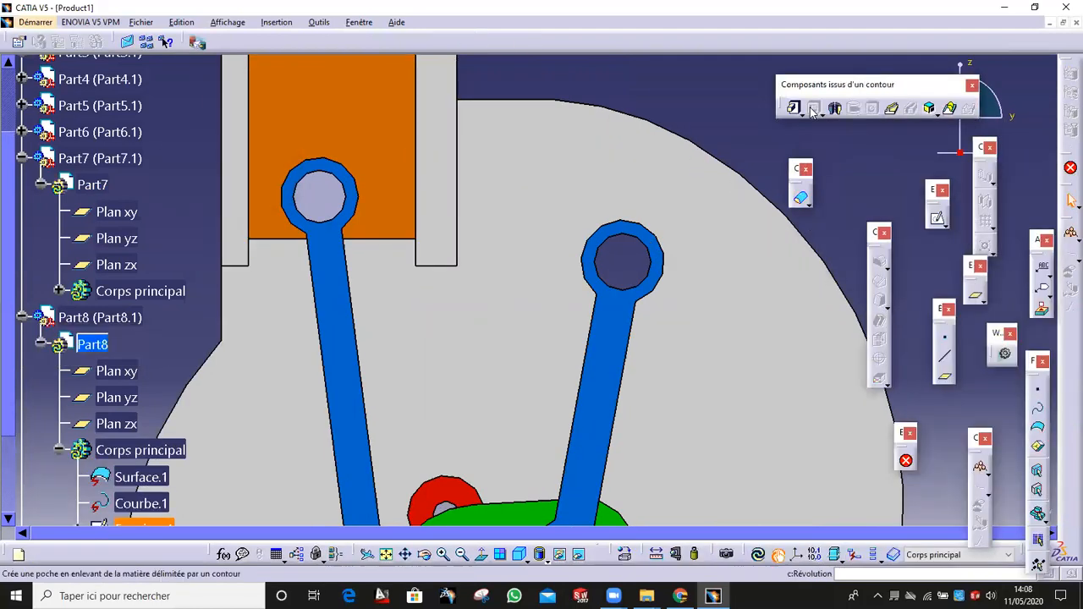
Step: Extrude Part8's projected circle up to the rear plane of the grey disc with Jusqu'au plan and 0 mm offset
click(793, 108)
middle_drag(624, 226, 791, 339)
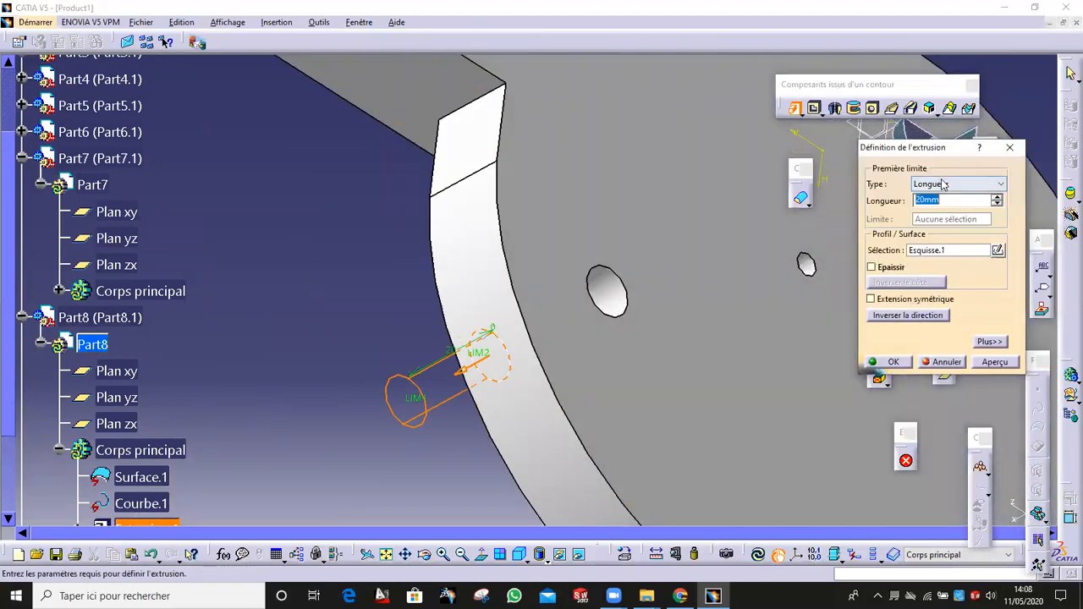
click(959, 184)
click(941, 228)
click(766, 253)
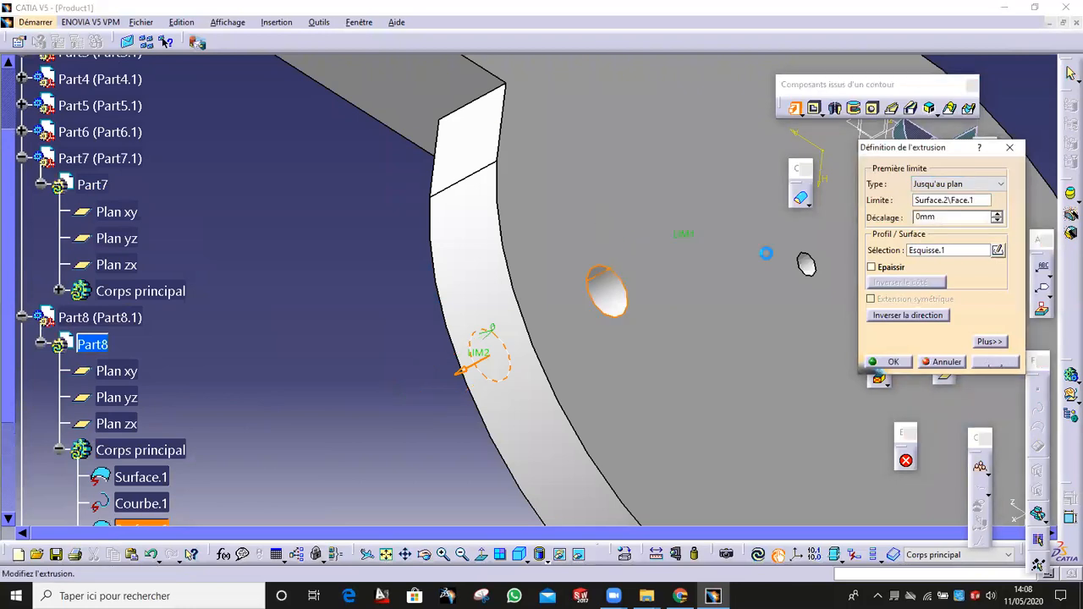
click(872, 360)
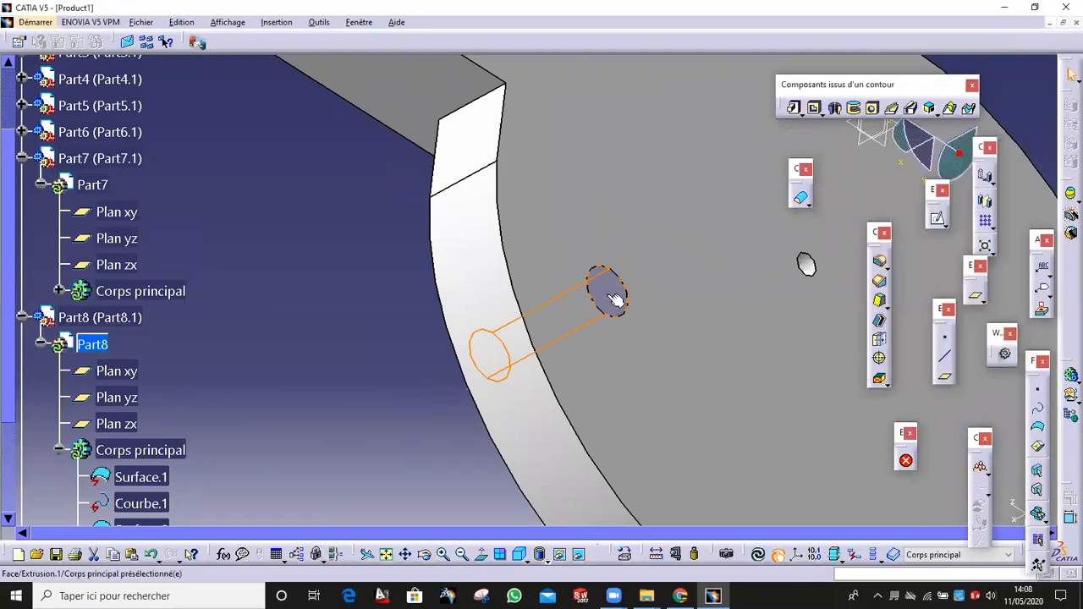
Step: In Part9, sketch on the slider link's front face and project the edge of its hole over the green plate
middle_drag(573, 289, 581, 96)
scroll(528, 288, up, 1)
middle_drag(469, 392, 622, 173)
scroll(73, 402, down, 1)
scroll(73, 401, down, 5)
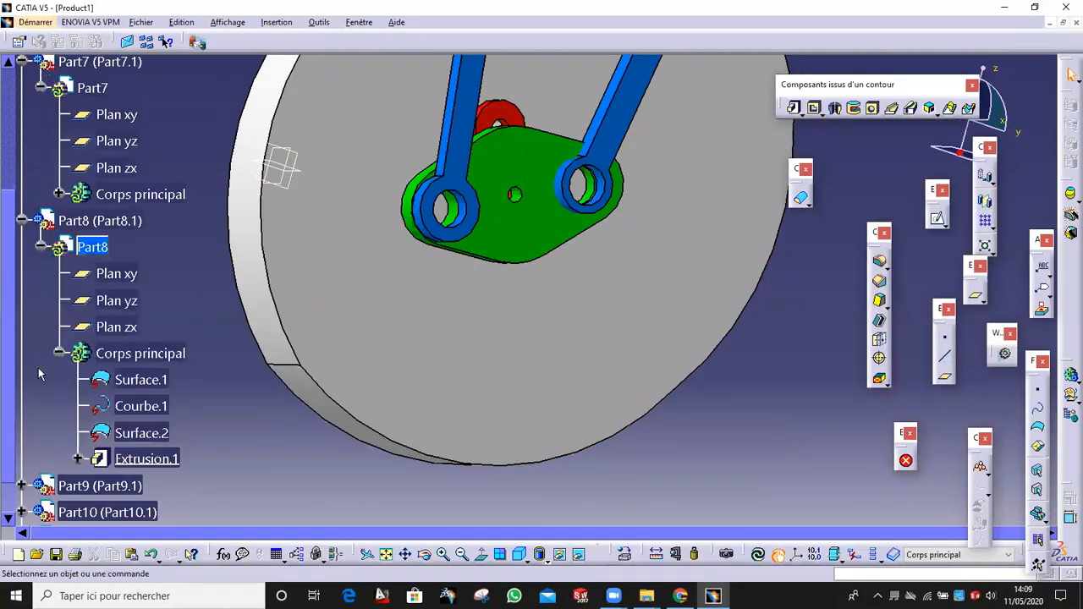
click(22, 341)
click(40, 367)
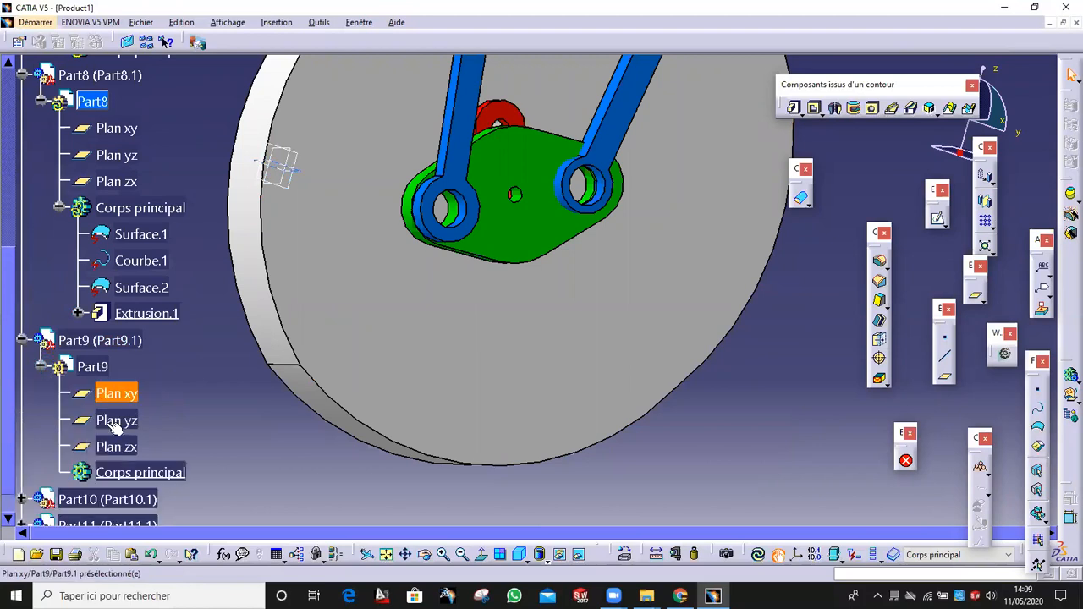
click(257, 342)
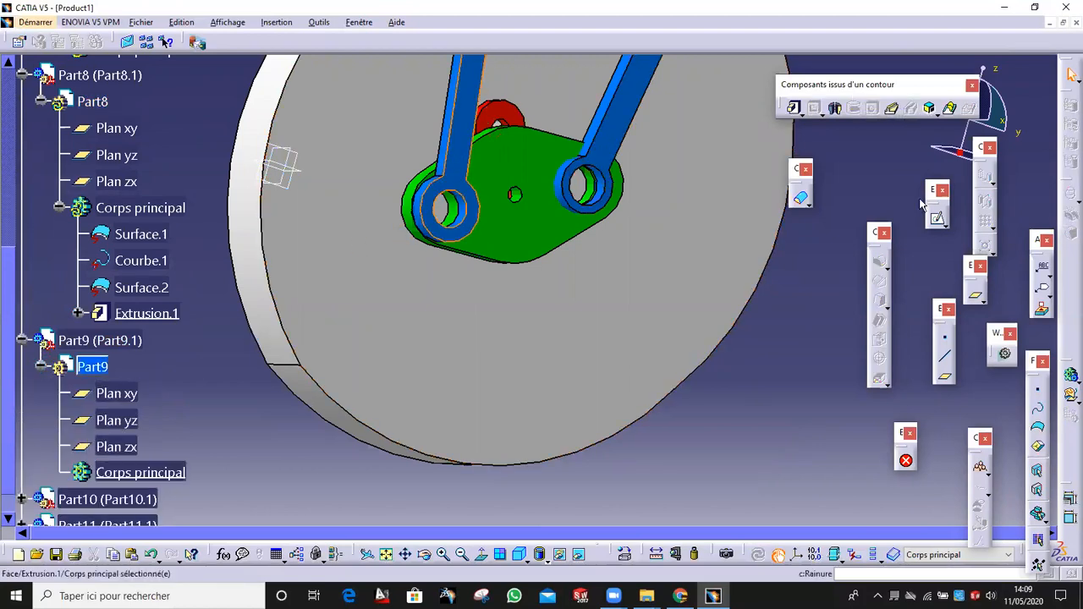
click(938, 218)
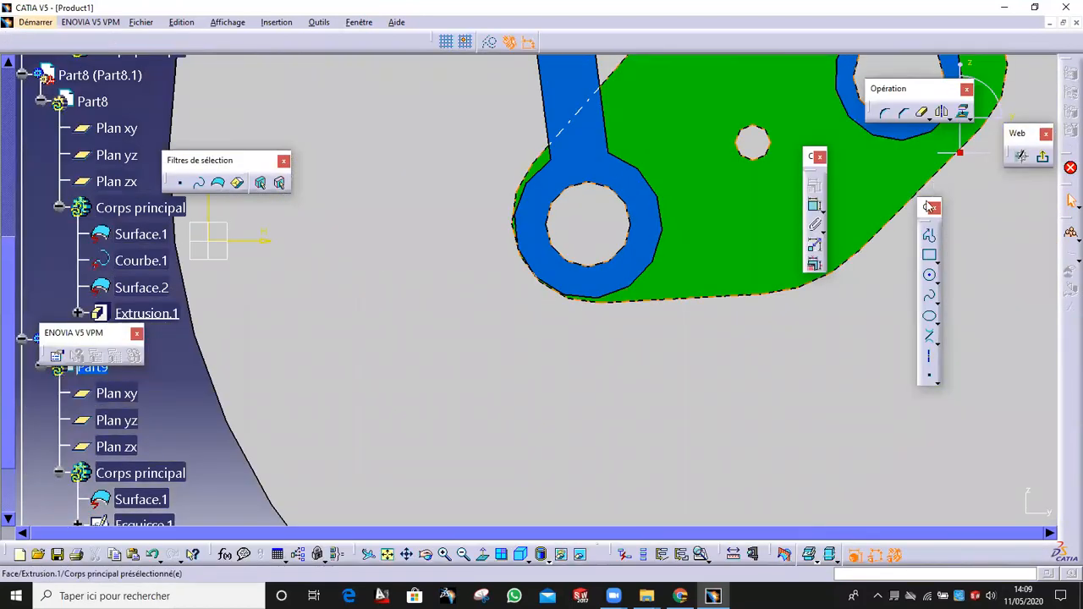
click(966, 117)
click(1043, 156)
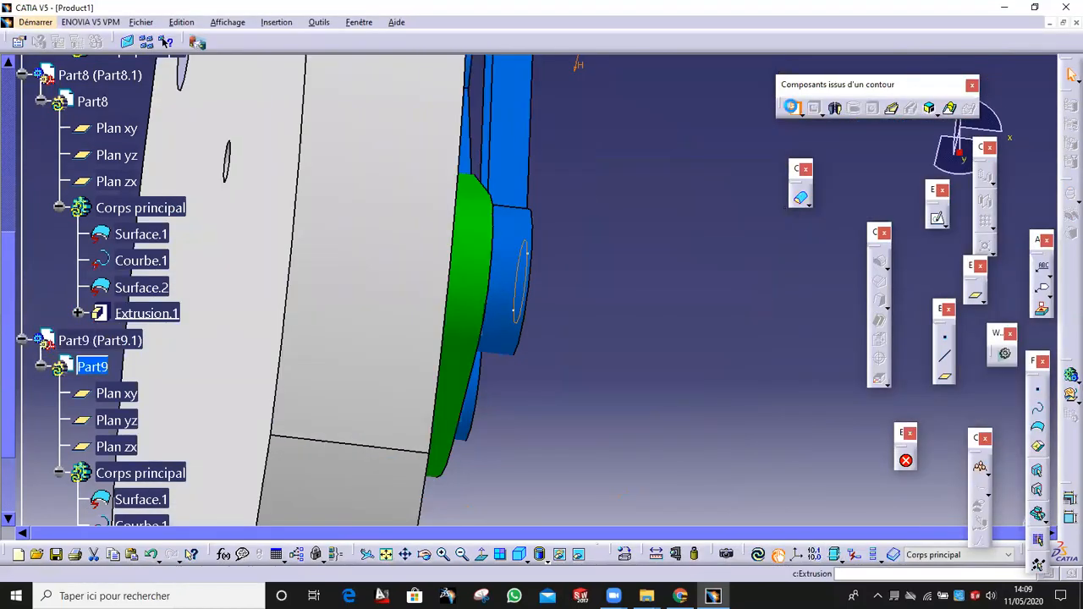
Step: Extrude Part9's circle with Jusqu'au plan to the green plate's rear face, hiding the grey disc to reach that face
click(791, 107)
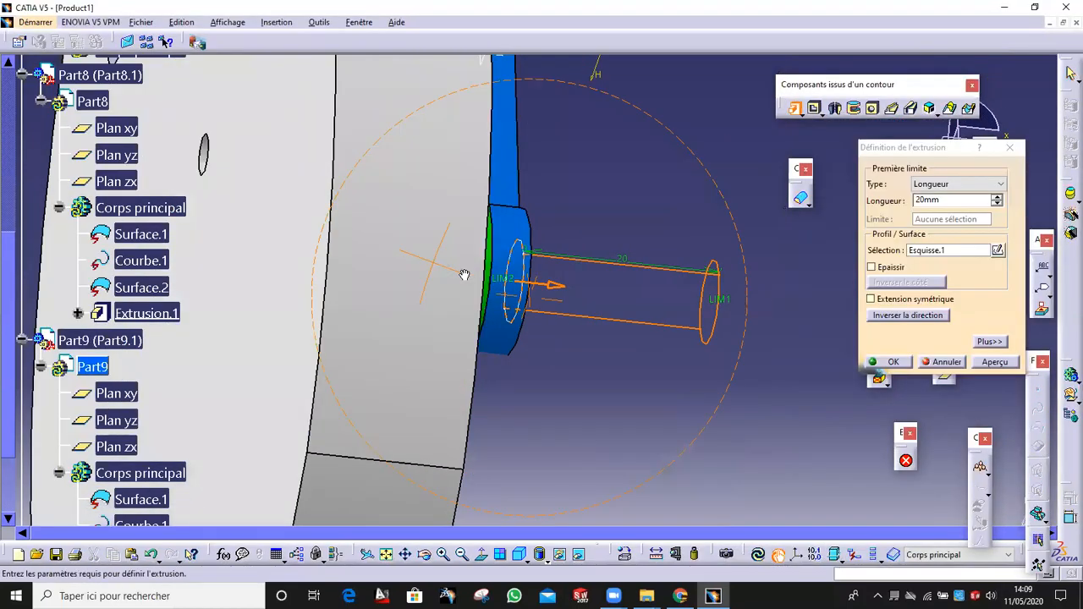
middle_drag(416, 183, 623, 253)
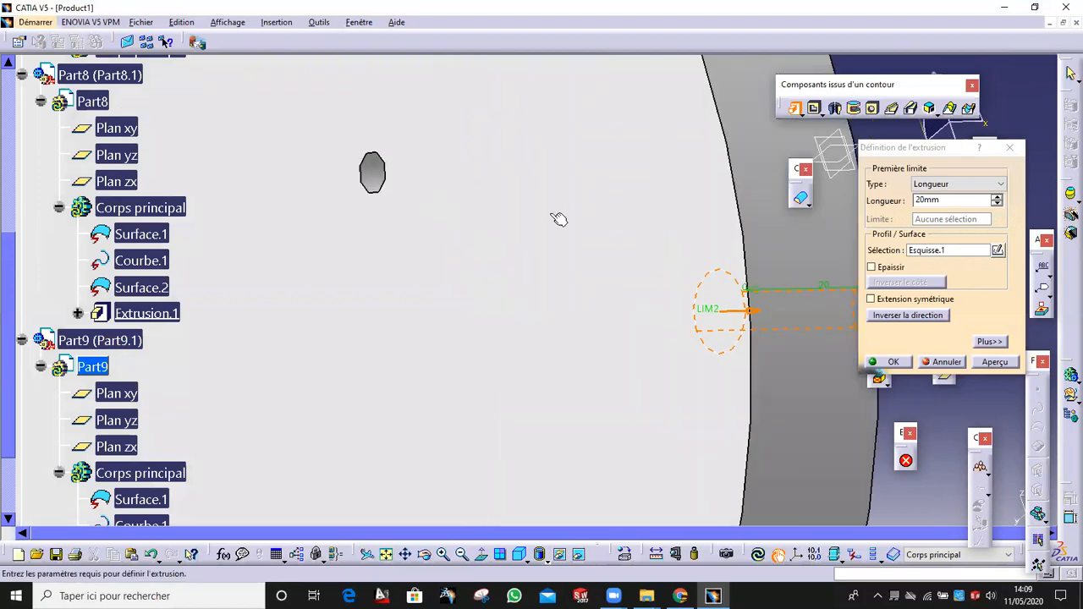
middle_drag(554, 215, 303, 216)
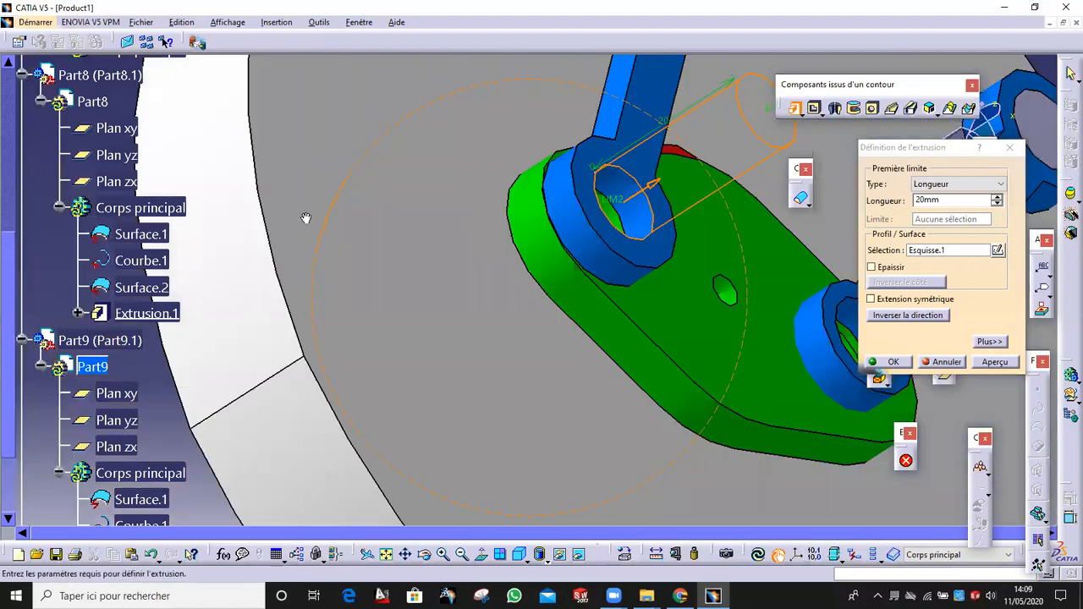
click(932, 184)
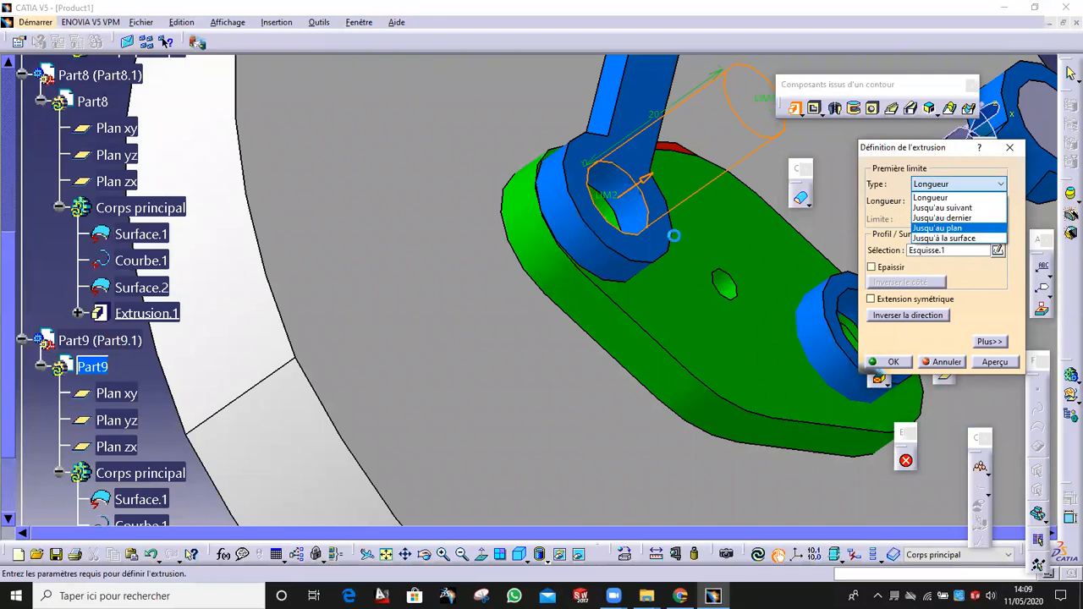
middle_drag(585, 212, 556, 240)
right_click(559, 242)
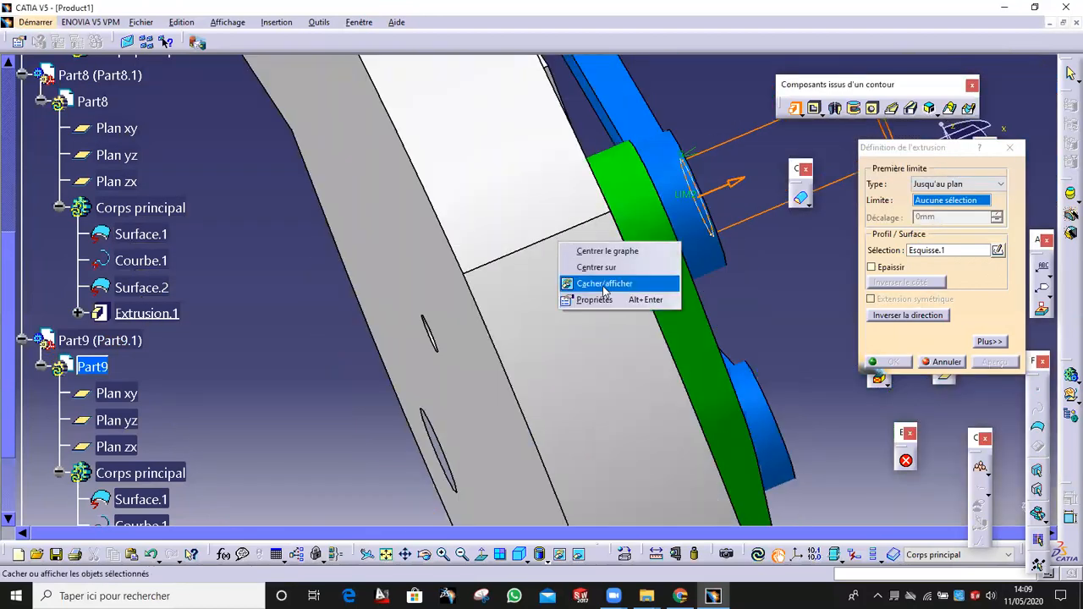
click(605, 285)
middle_drag(604, 289, 440, 330)
click(894, 362)
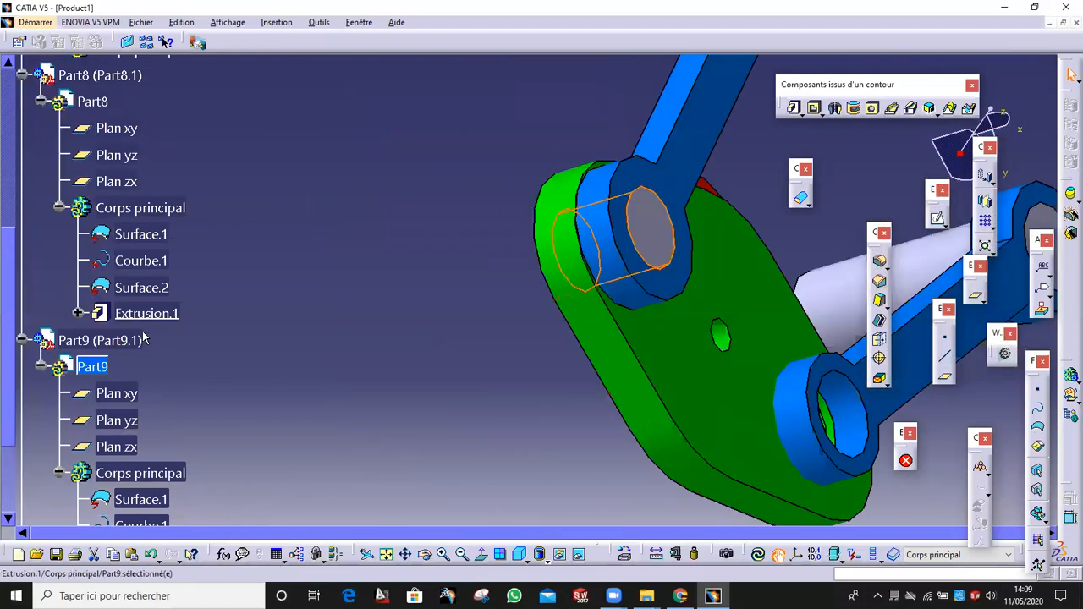
Step: In Part10, sketch on the second blue link's front face and project the edge of its hole over the green plate
scroll(139, 340, down, 2)
scroll(134, 339, down, 3)
click(21, 314)
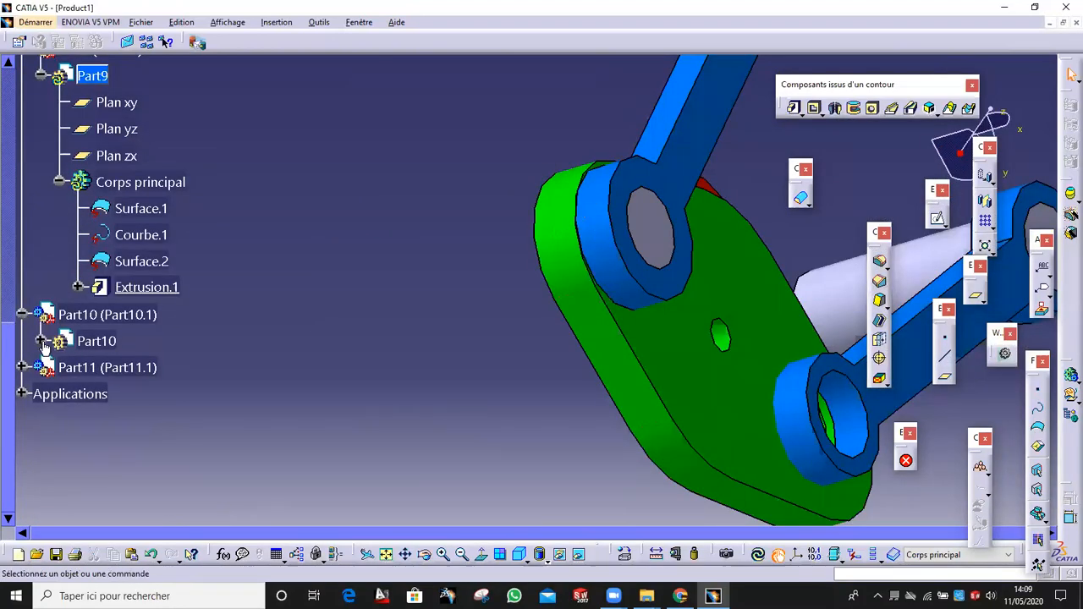
click(41, 340)
click(111, 447)
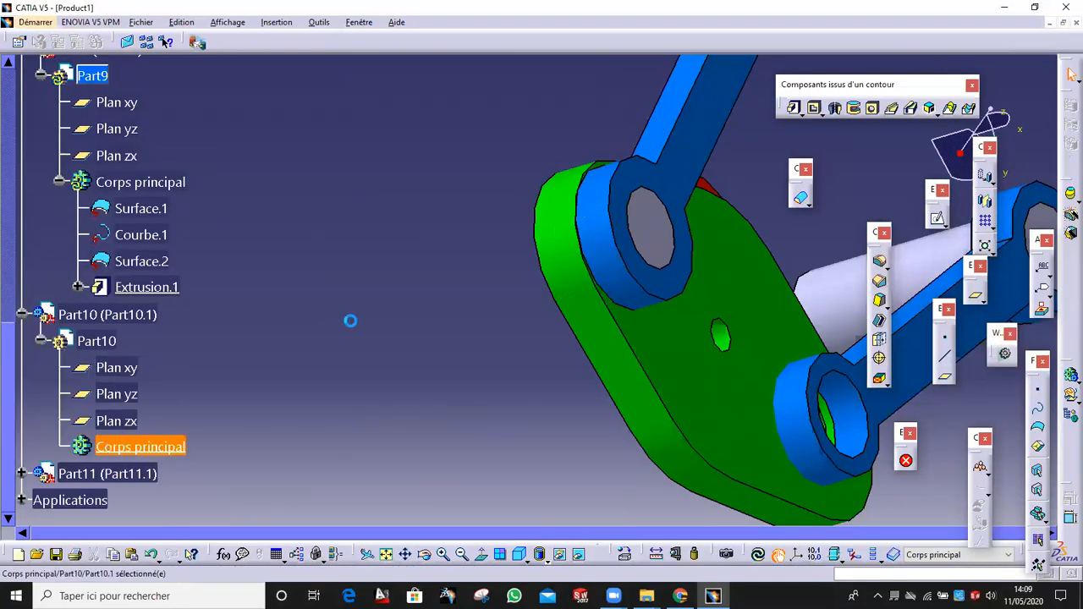
middle_drag(634, 280, 626, 345)
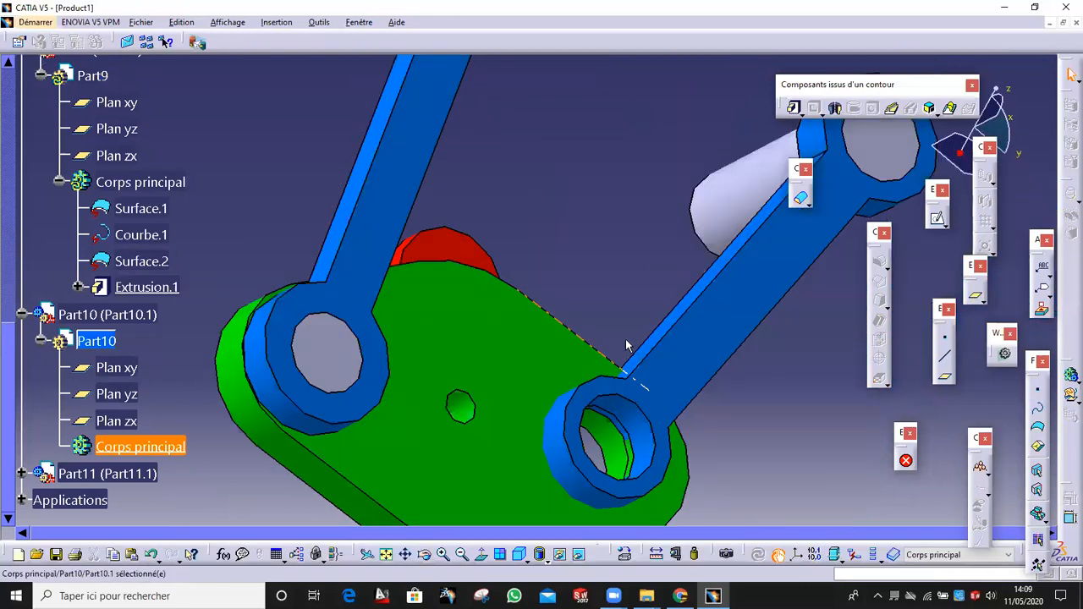
double_click(716, 317)
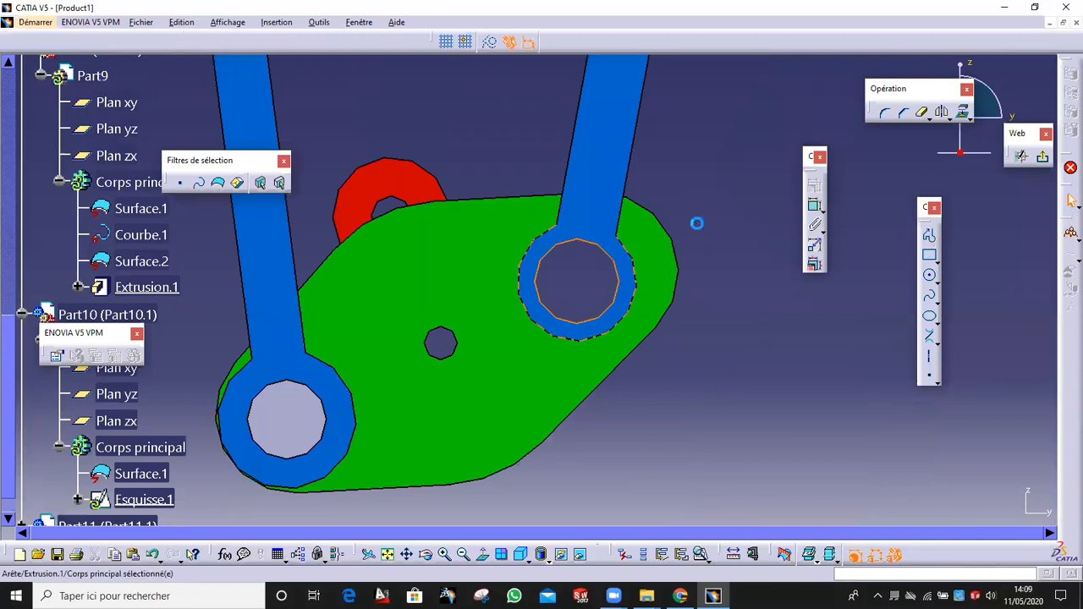
click(964, 113)
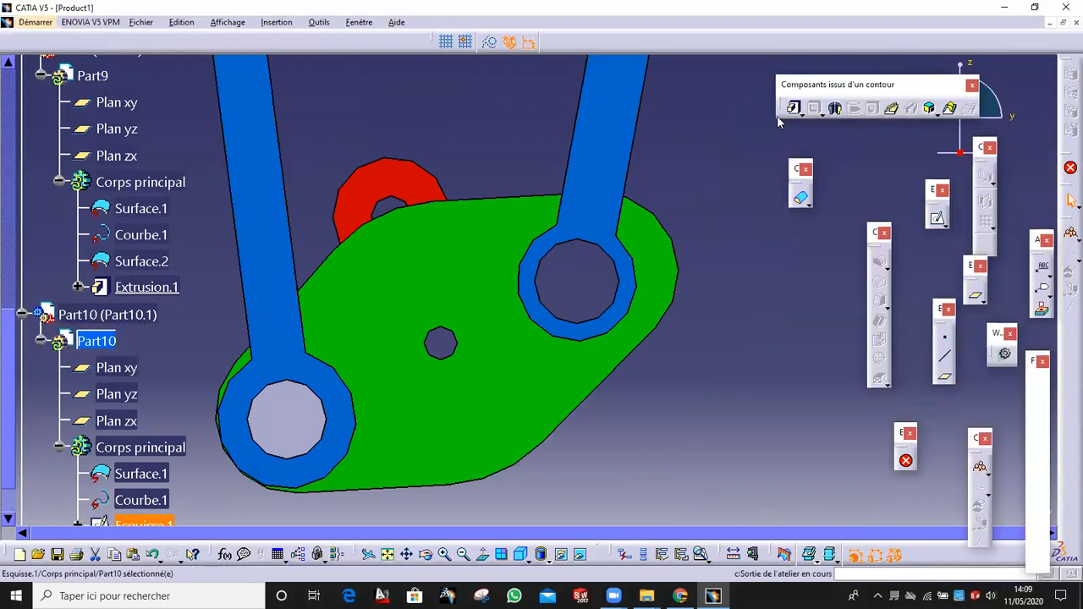
Step: Extrude Part10's projected circle with Jusqu'au plan and 0 mm offset to the green plate's rear face
click(794, 109)
middle_drag(577, 412, 980, 190)
click(980, 185)
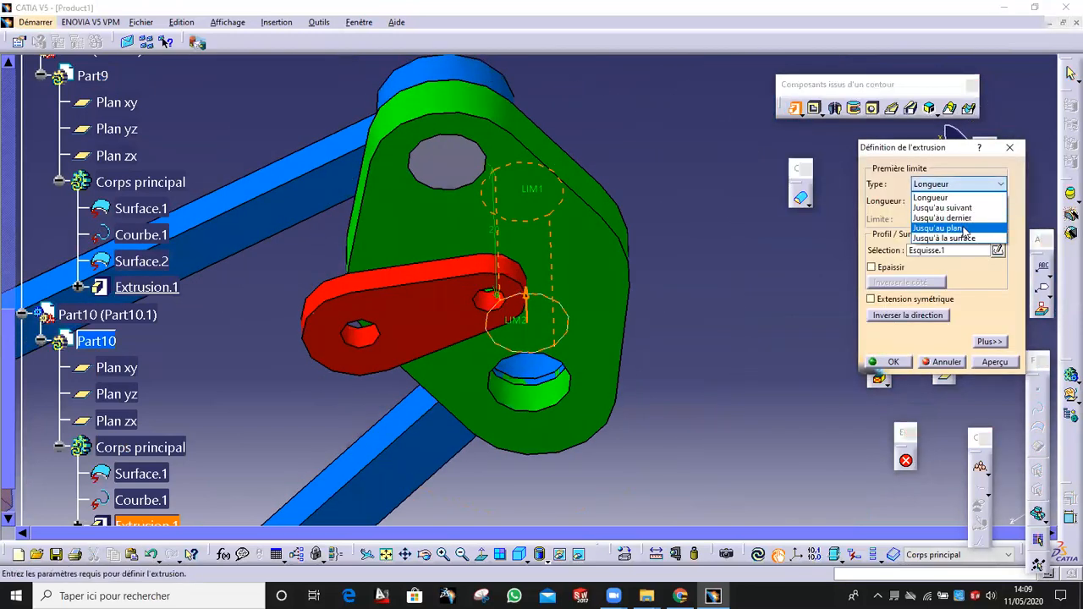
click(940, 223)
click(637, 258)
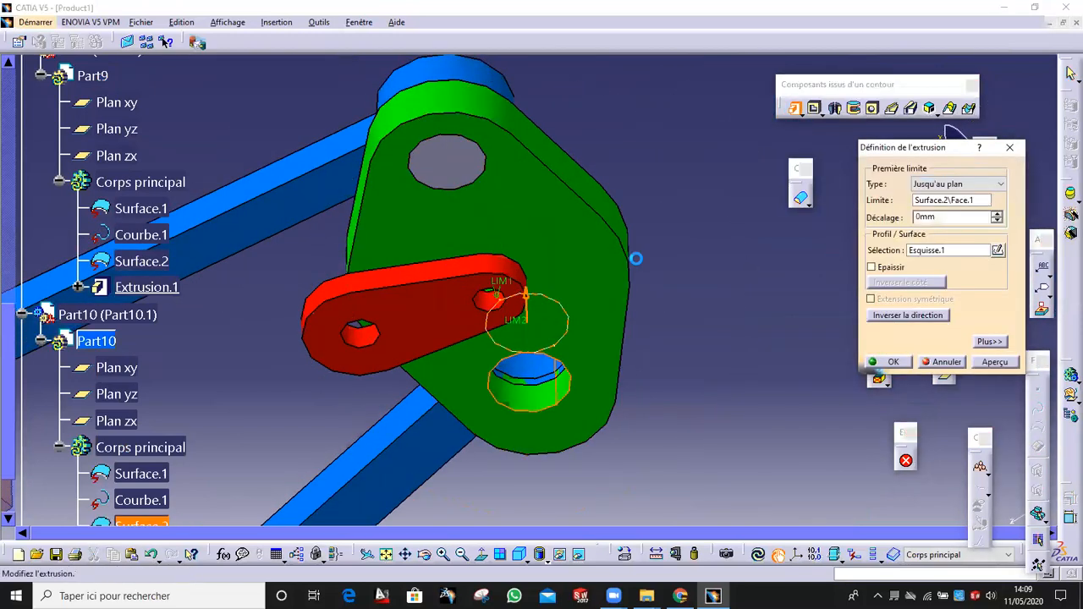
click(874, 364)
middle_drag(585, 226, 607, 417)
Step: In Part11, sketch on the green plate's front face and project the edge of its small central hole
scroll(175, 499, down, 3)
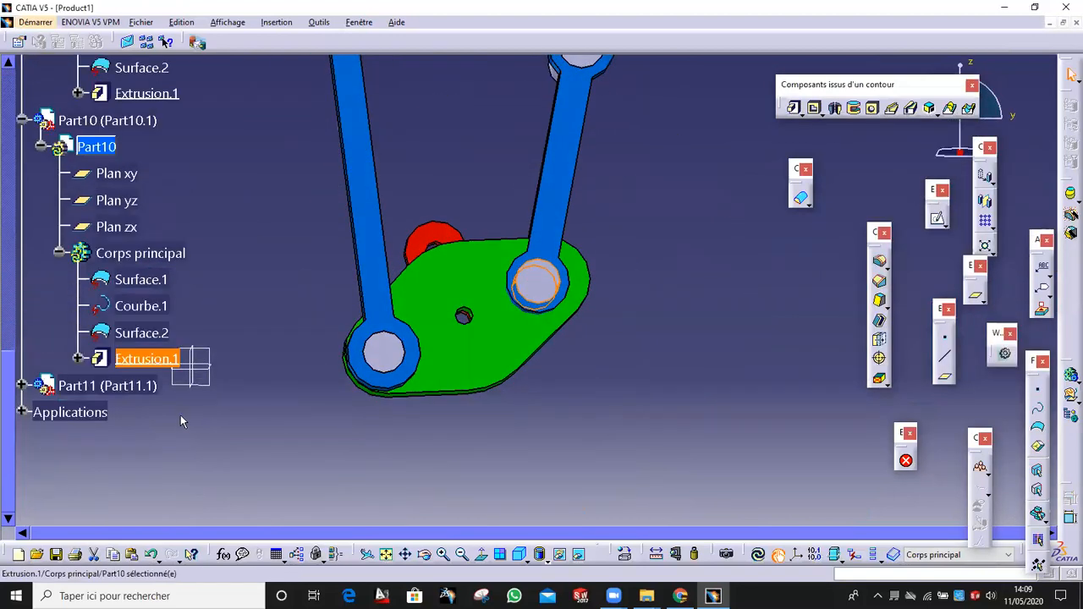
click(21, 385)
click(41, 411)
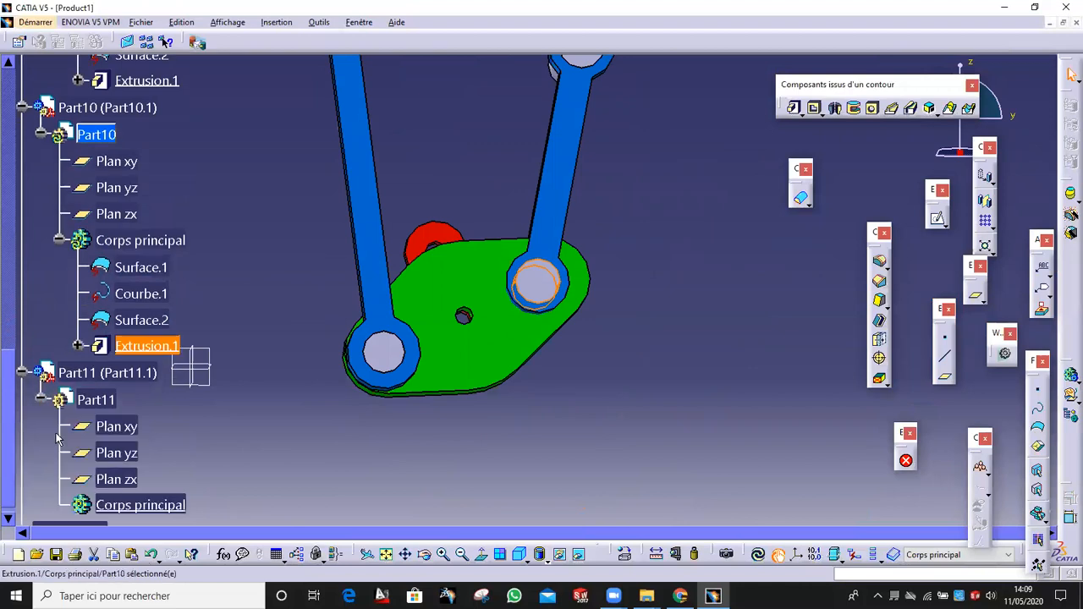
double_click(131, 505)
mouse_move(472, 240)
middle_down()
mouse_move(451, 275)
mouse_move(472, 331)
mouse_move(508, 278)
mouse_move(461, 216)
mouse_move(449, 249)
mouse_move(508, 285)
mouse_move(575, 305)
mouse_move(445, 259)
mouse_move(461, 258)
middle_up()
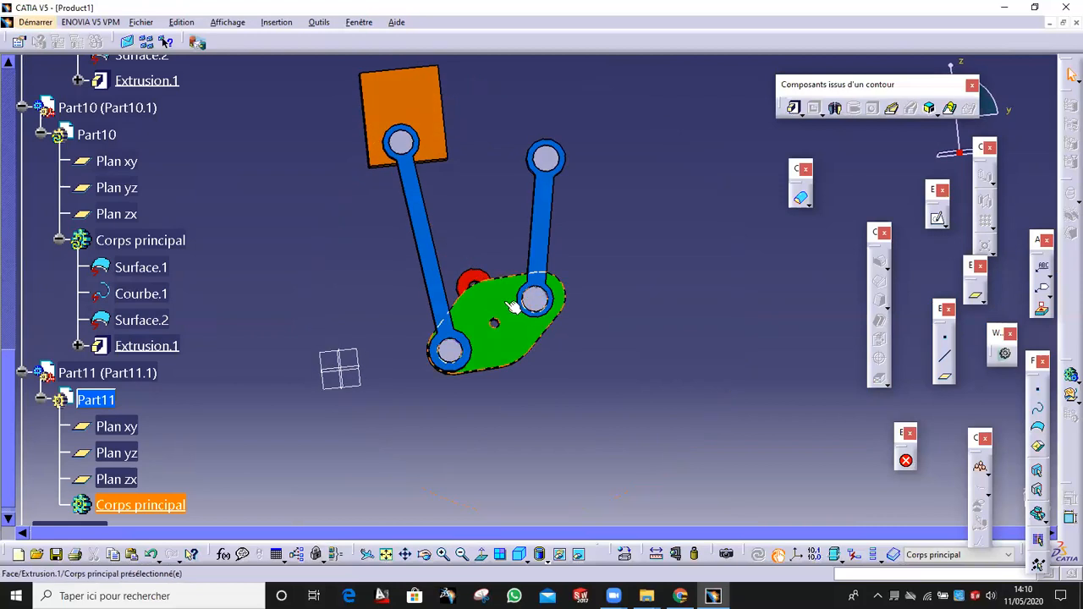
click(937, 219)
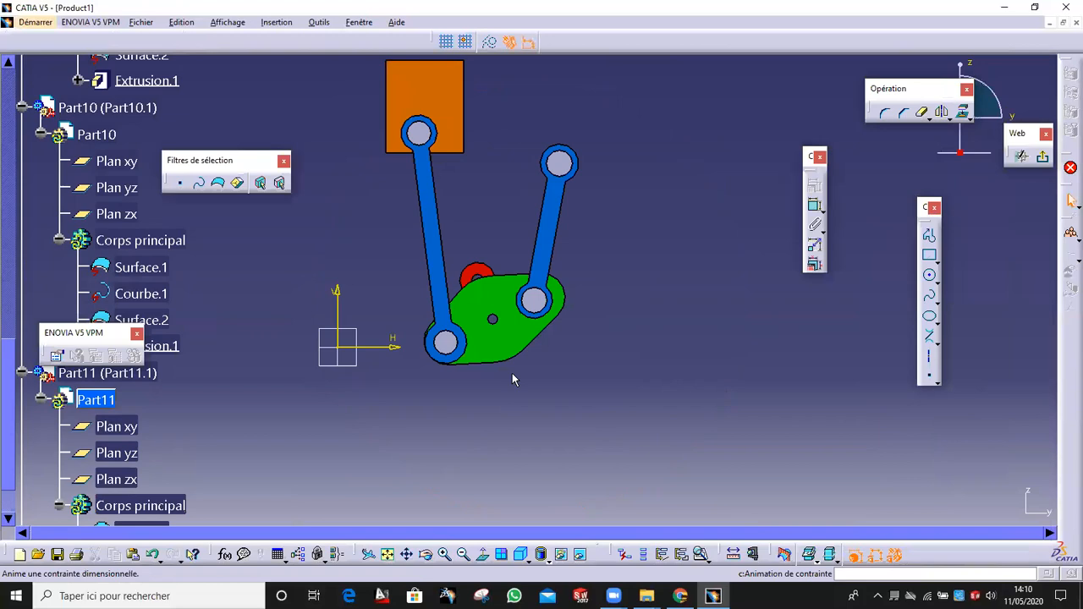
ctrl+middle_drag(512, 375, 515, 254)
ctrl+middle_drag(496, 333, 459, 283)
Step: Extrude Part11's circle with Jusqu'au plan and 0 mm offset to the red link's rear face
middle_drag(394, 369, 587, 260)
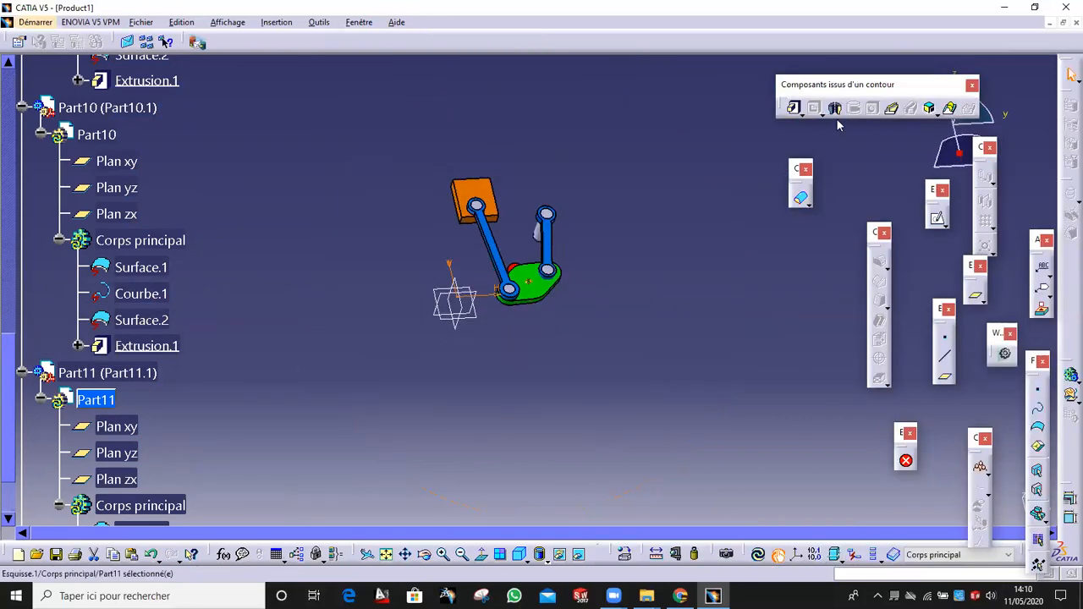
click(795, 108)
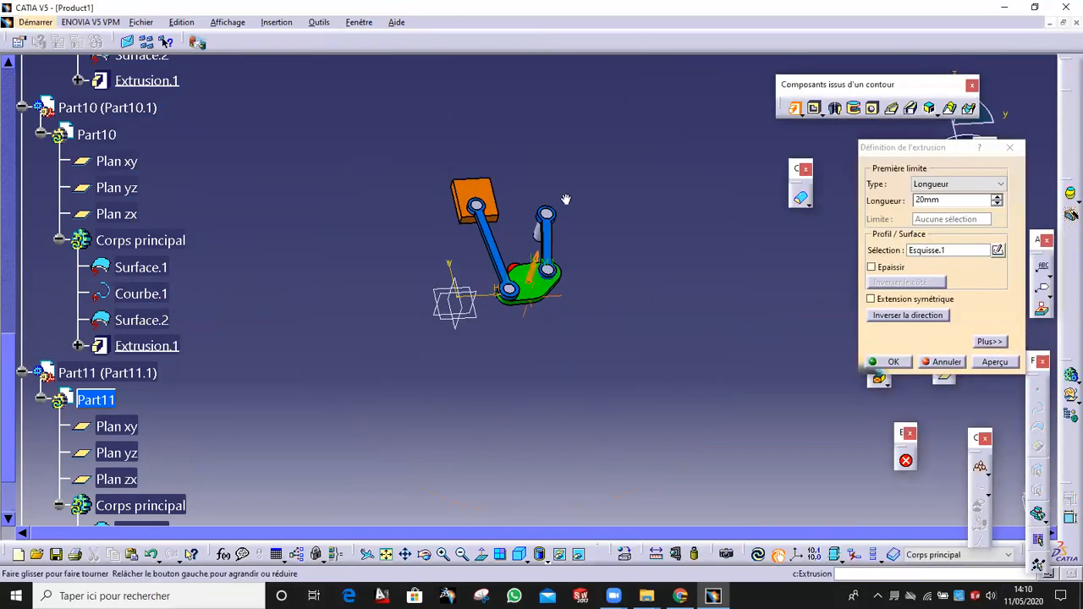
click(935, 227)
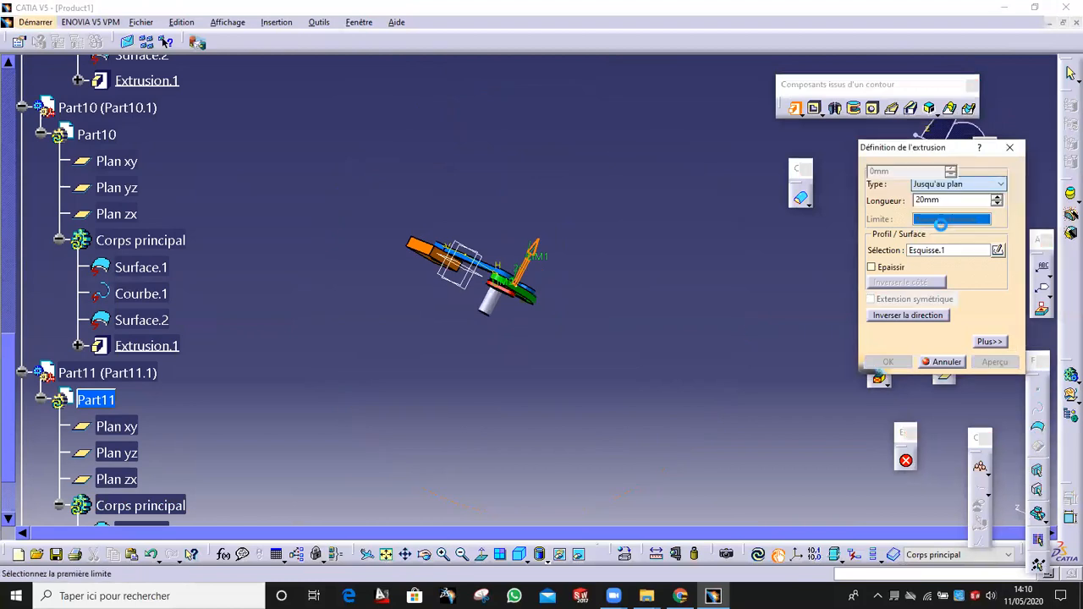
middle_drag(548, 282, 544, 93)
middle_drag(650, 244, 833, 236)
click(532, 276)
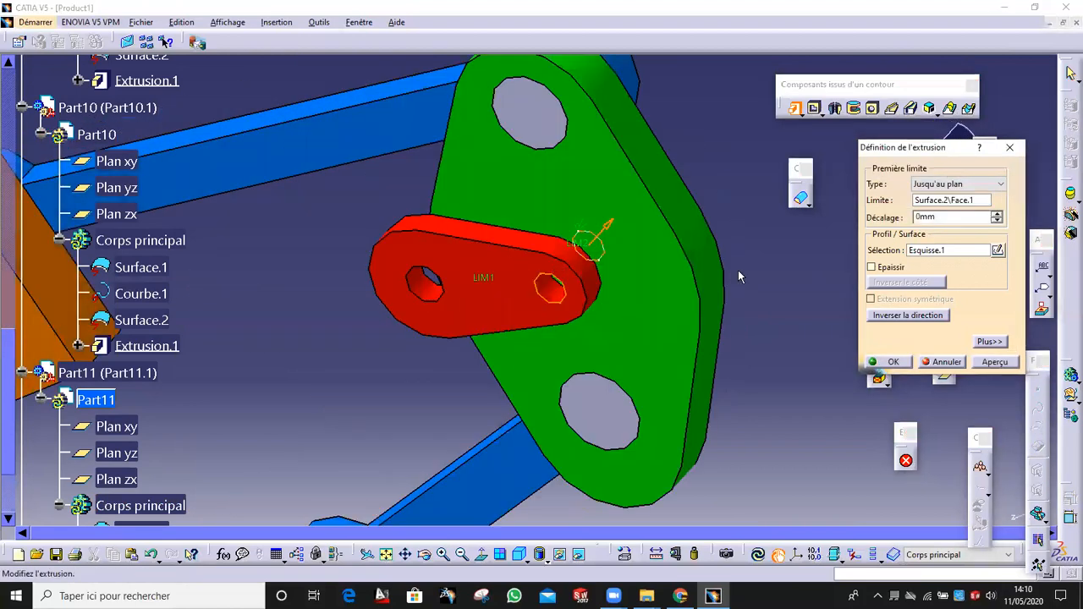
click(895, 364)
middle_drag(535, 227, 381, 478)
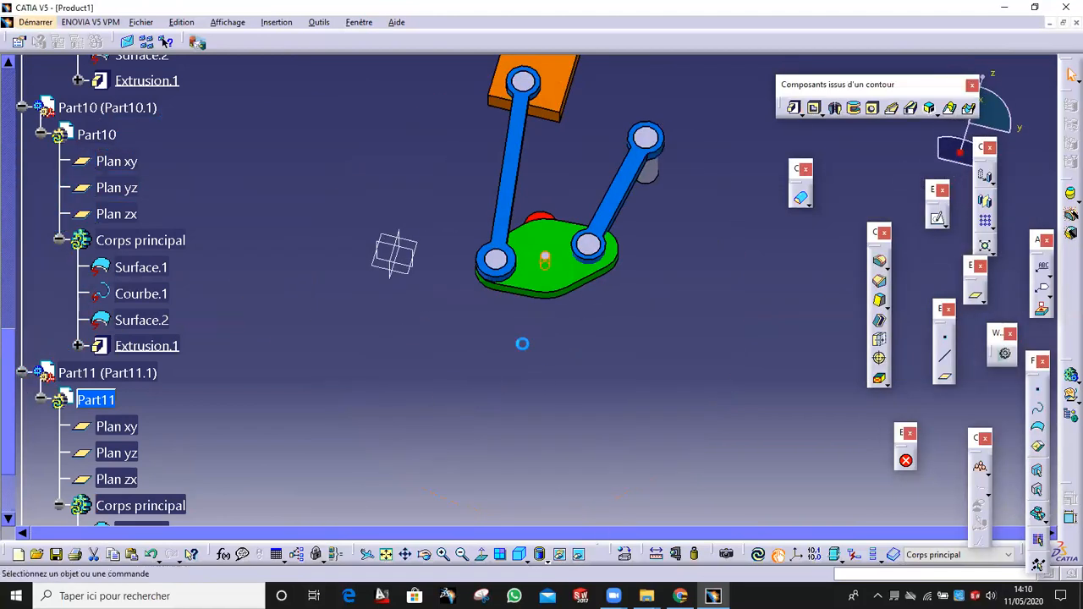
middle_drag(529, 329, 575, 242)
middle_drag(566, 317, 560, 259)
scroll(162, 346, down, 3)
scroll(166, 326, up, 3)
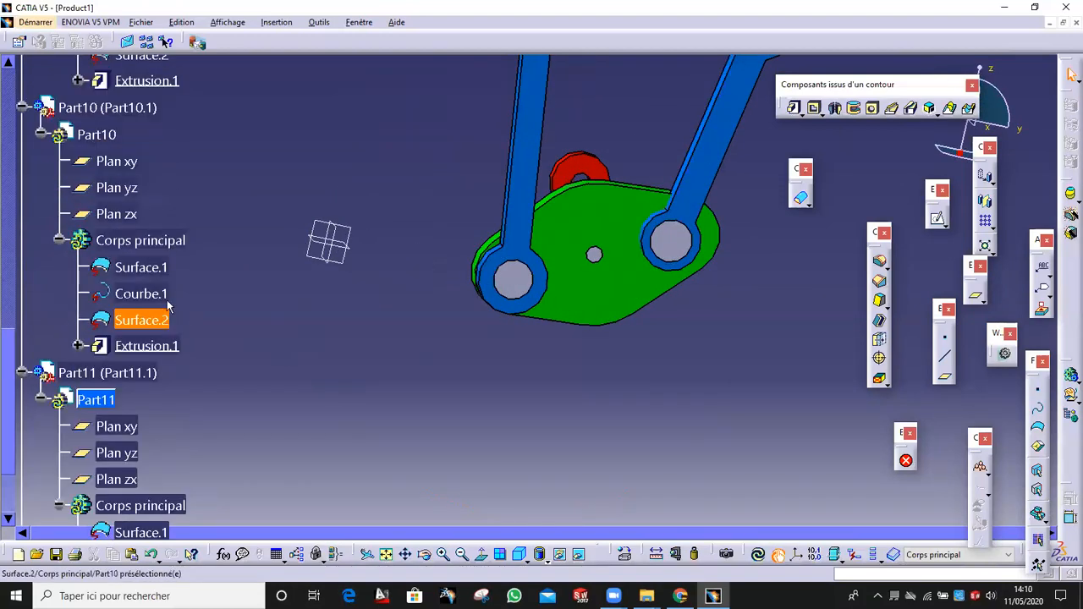
Step: Collapse the specification tree branches of Part7 to Part11
scroll(168, 306, up, 12)
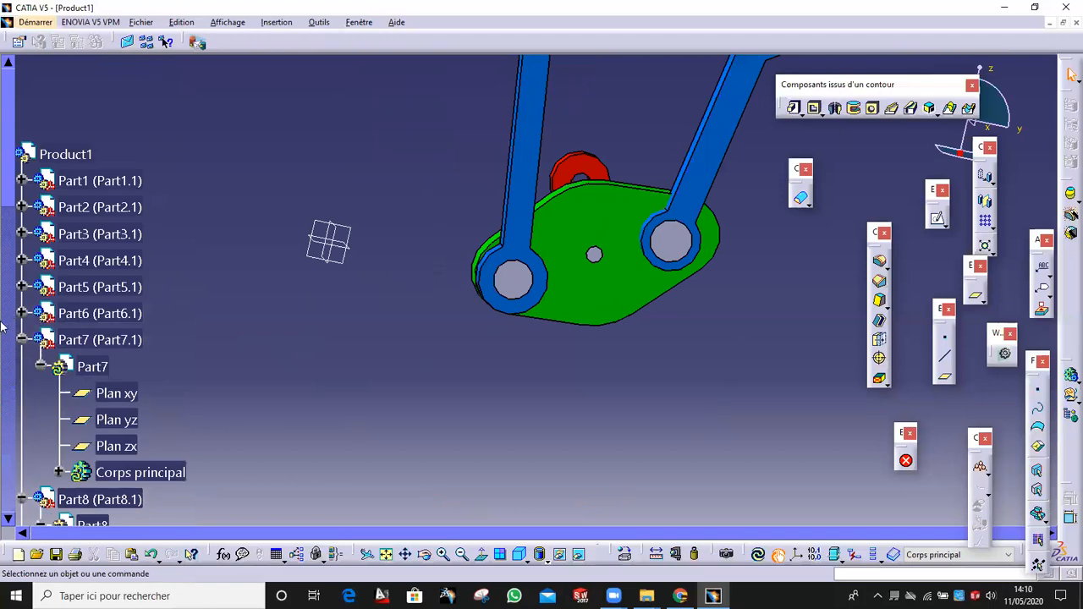
click(21, 340)
click(22, 367)
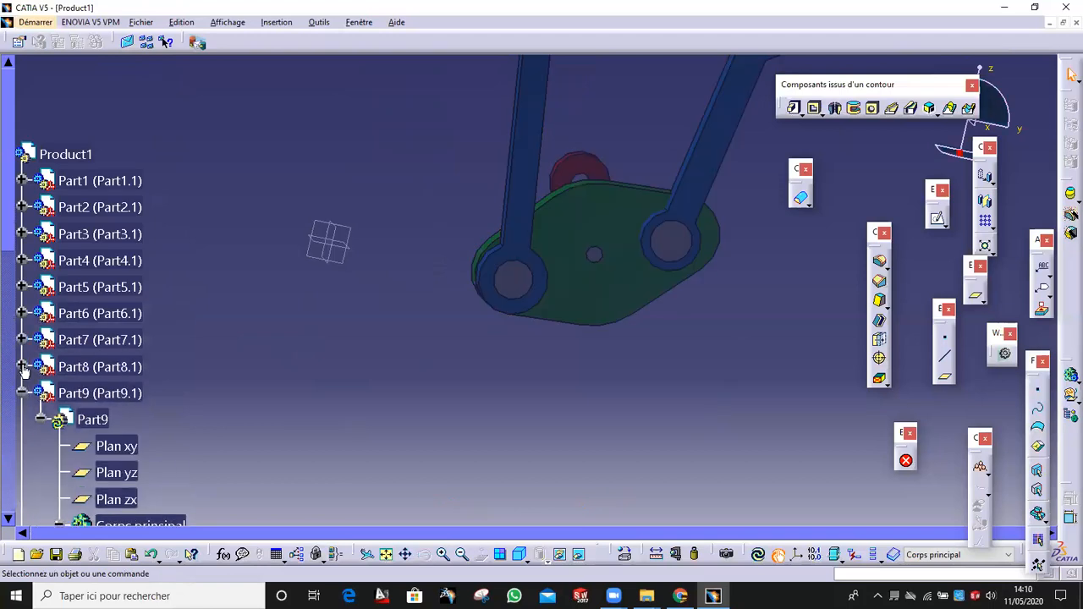
click(22, 394)
click(22, 420)
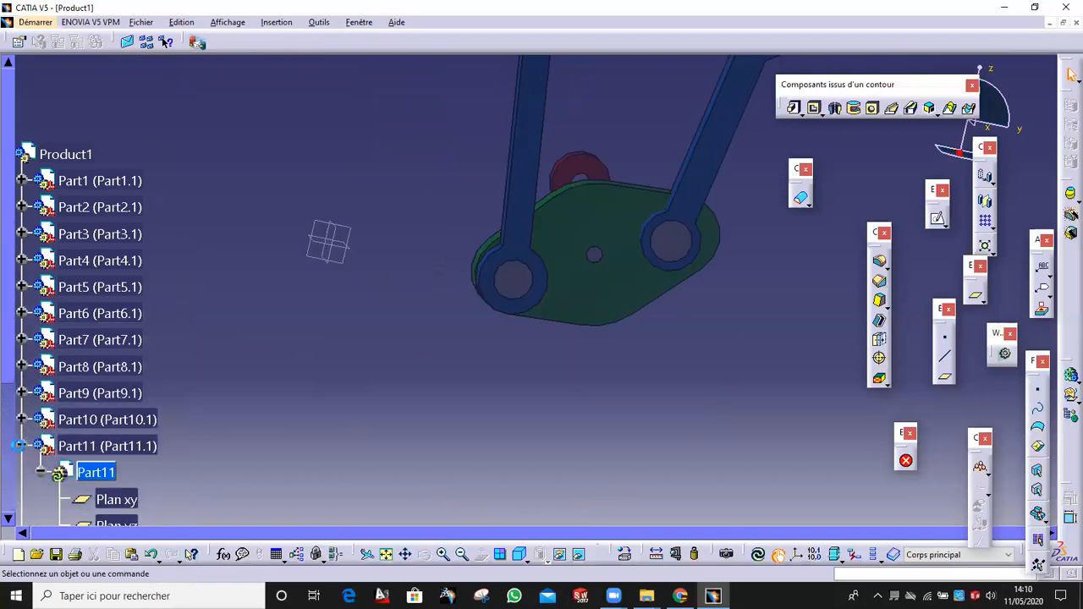
click(20, 446)
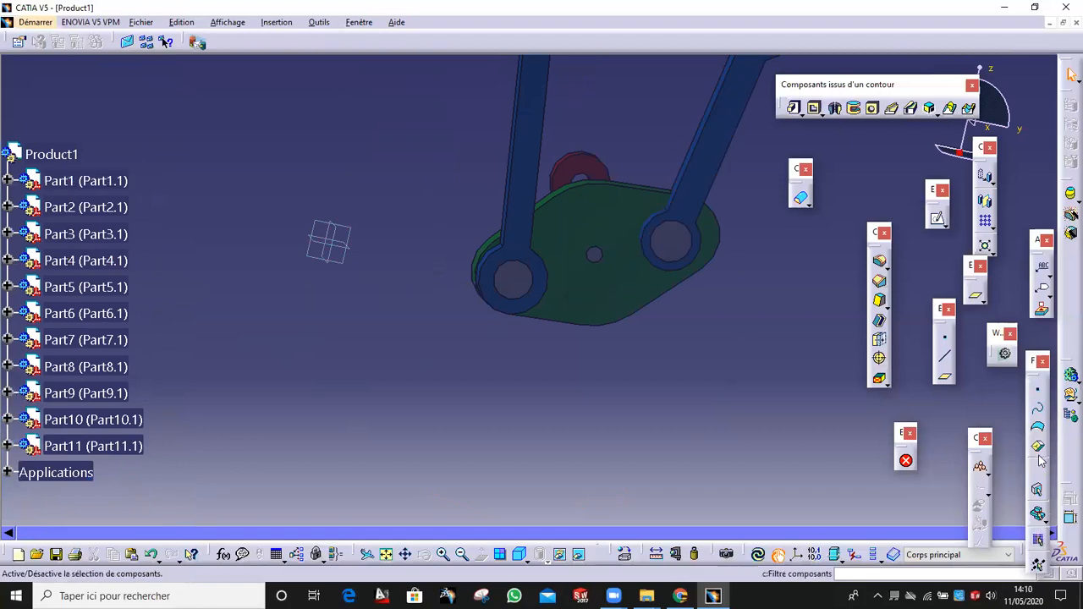
Step: Activate the root assembly Product1 and switch to the Assembly Design workbench
drag(1035, 361, 981, 319)
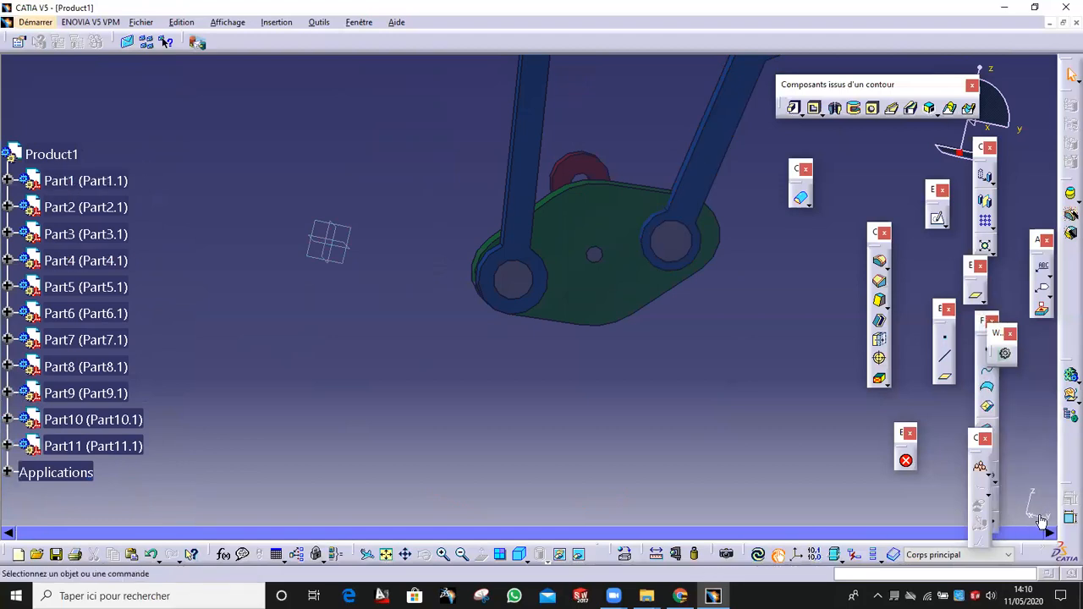
click(62, 157)
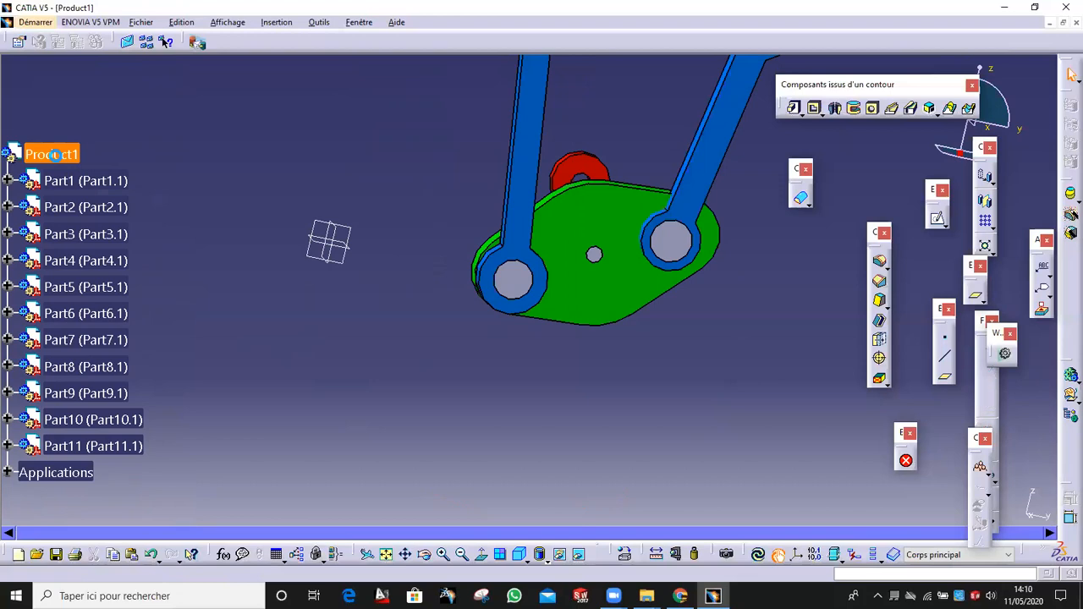
double_click(52, 155)
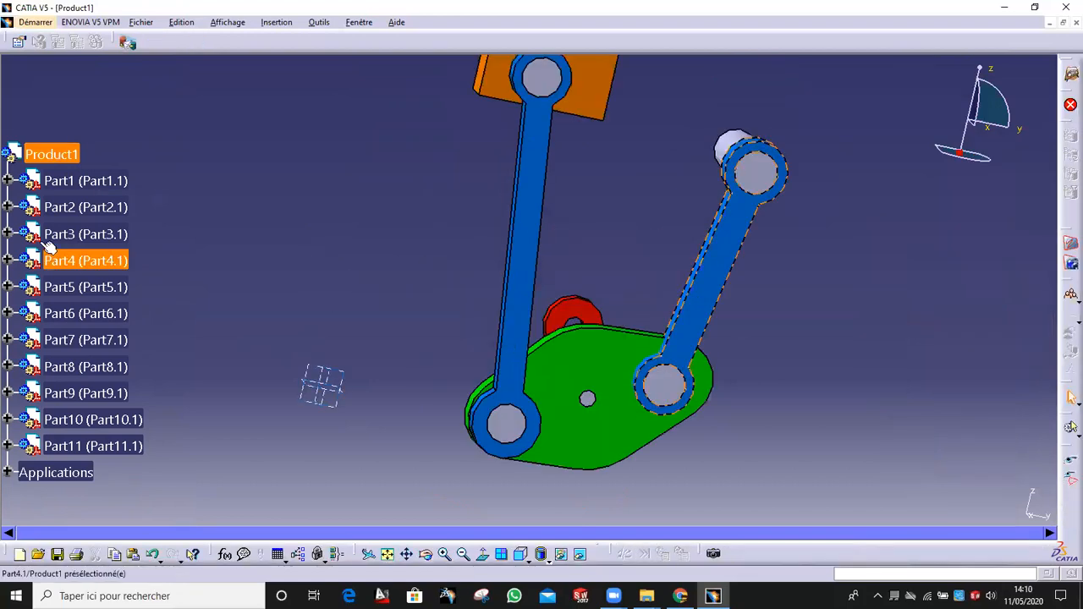
click(25, 22)
mouse_move(199, 53)
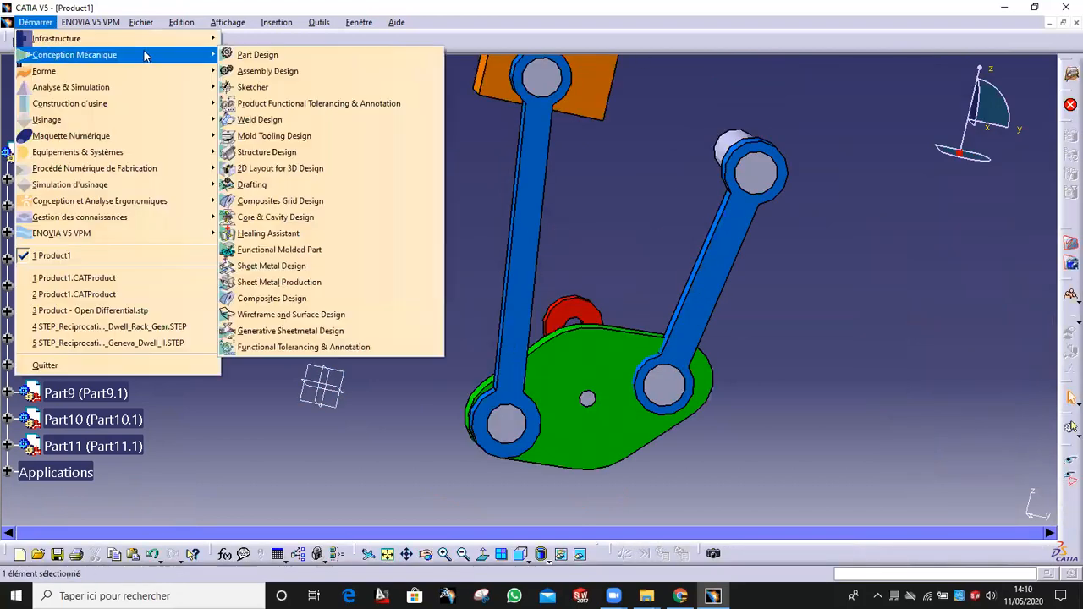
click(286, 70)
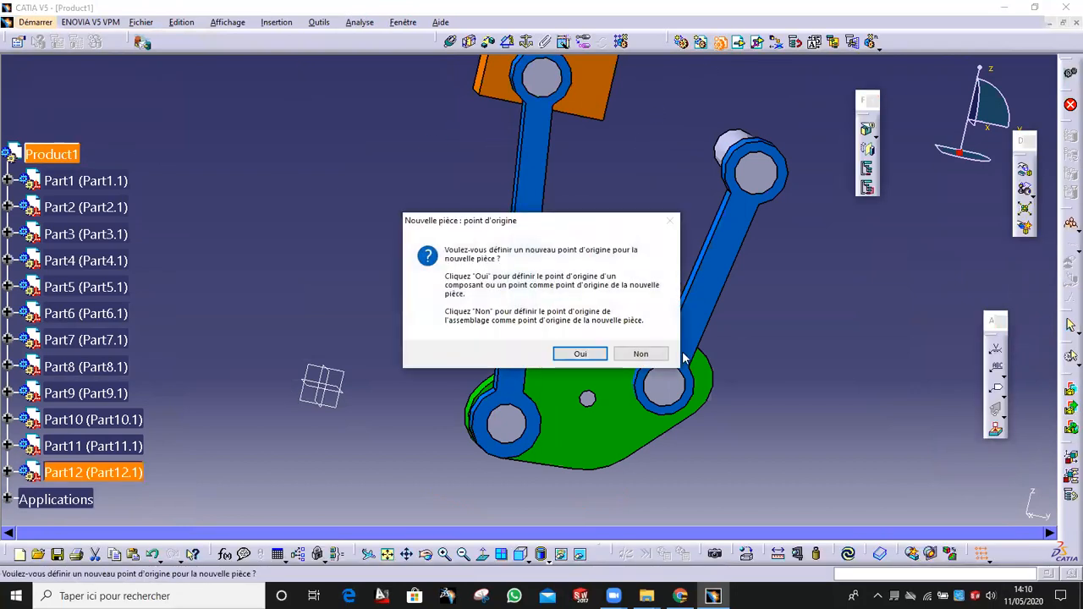
Step: Add Part12 to the assembly with a new origin point and make its Corps principal active for part design
click(562, 356)
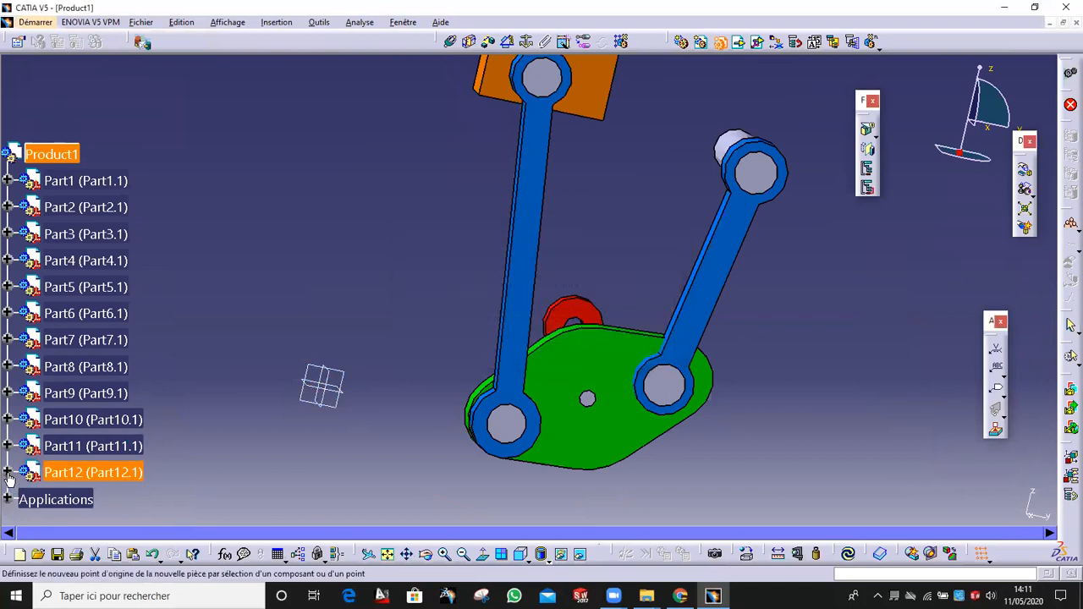
click(8, 474)
click(39, 499)
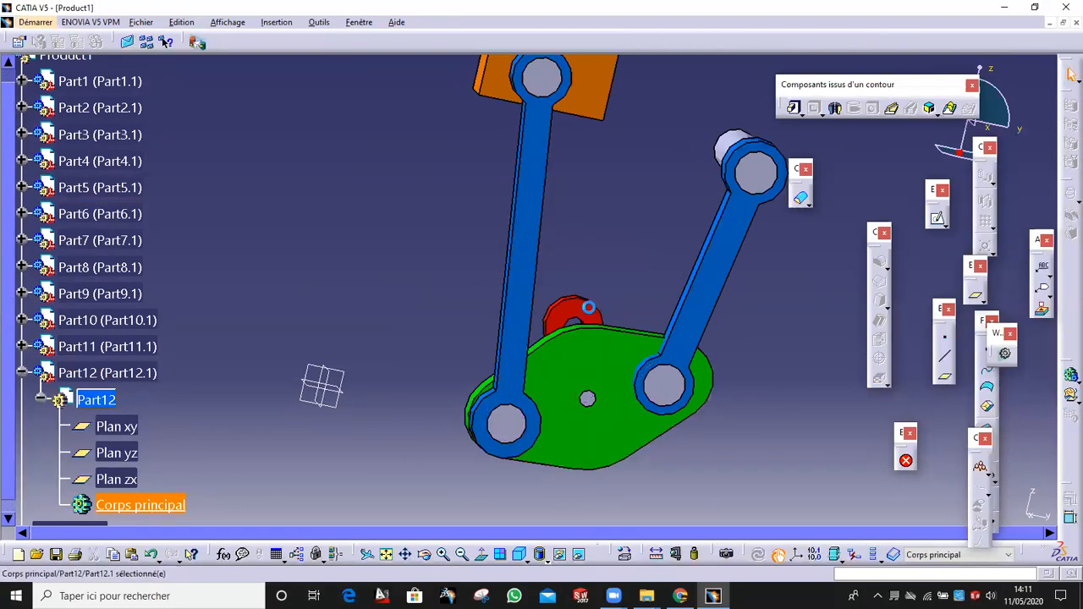
Step: In Part12, sketch on the red link's front face and project the edge of its free-end hole
click(874, 273)
click(652, 316)
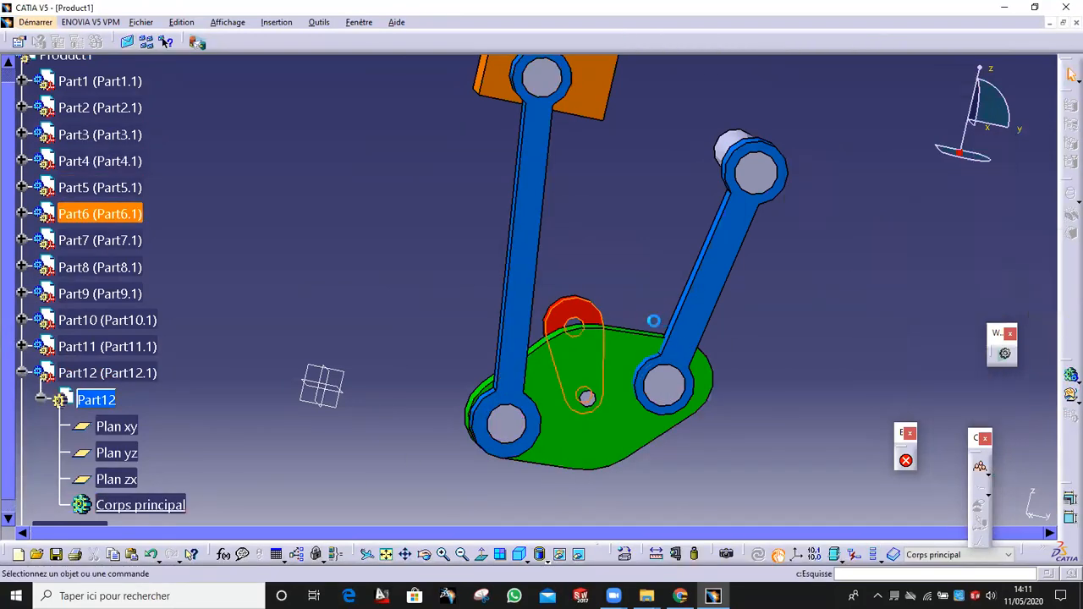
ctrl+middle_drag(622, 266, 628, 196)
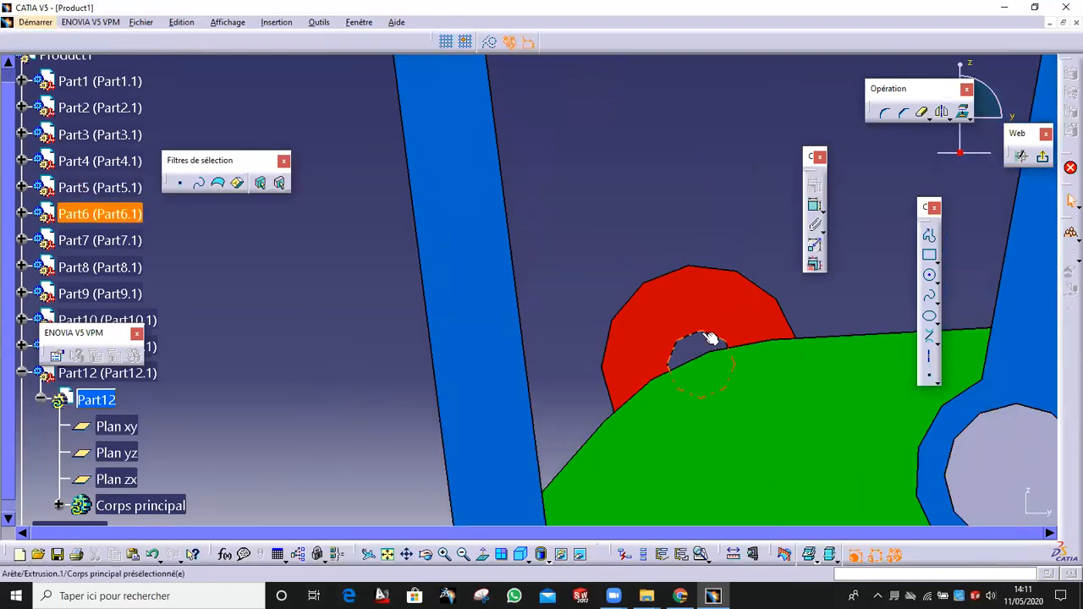
click(965, 112)
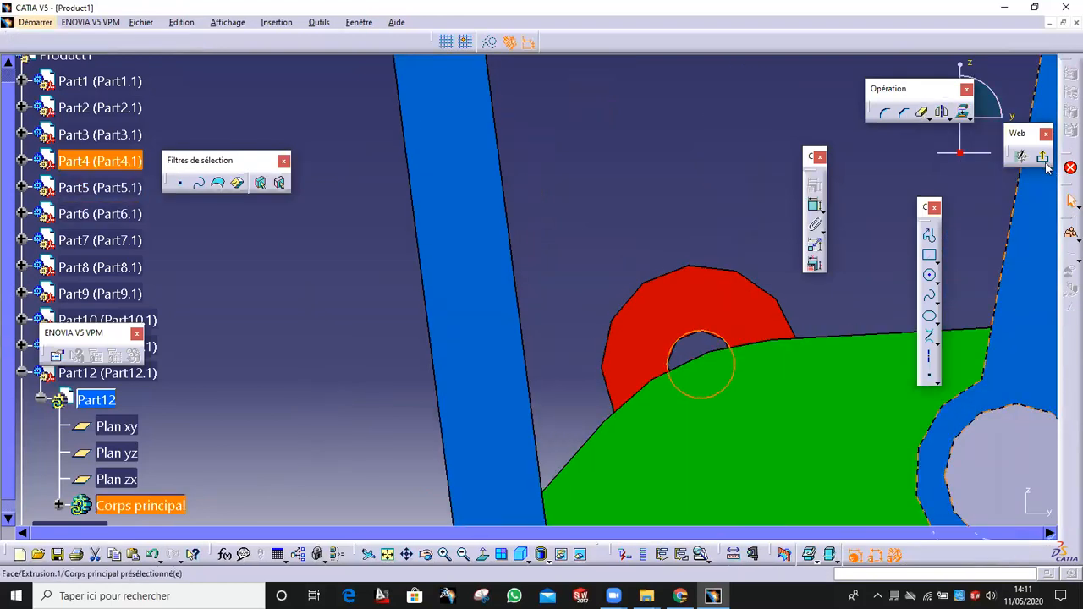
mouse_move(585, 164)
ctrl+middle_down()
mouse_move(540, 306)
mouse_move(636, 372)
mouse_move(789, 314)
ctrl+middle_up()
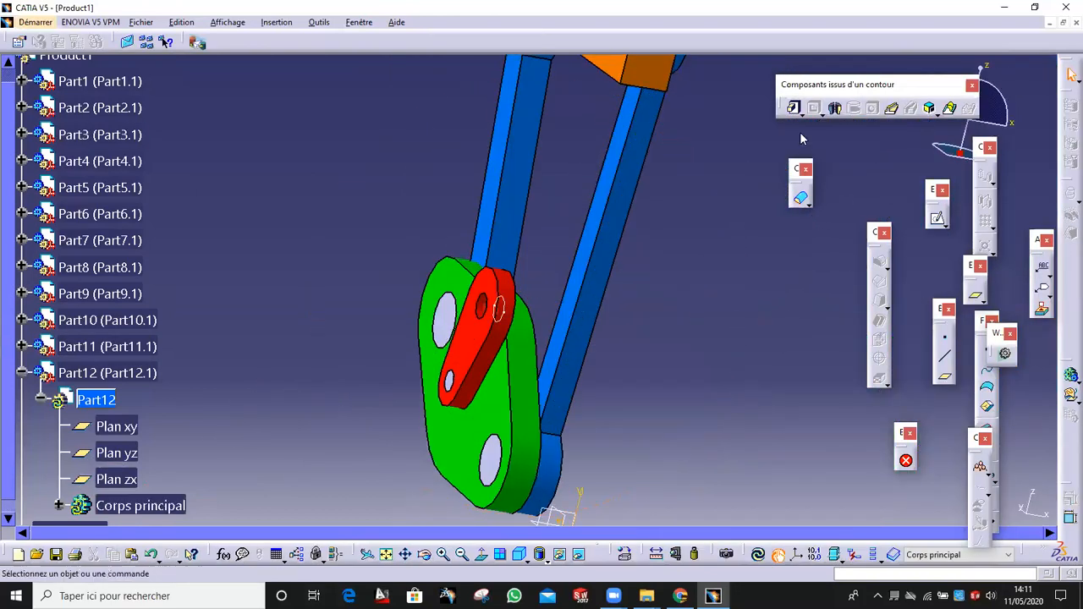
Step: Start extruding Part12's circle and bring the hidden grey disc back into the visible space
click(793, 107)
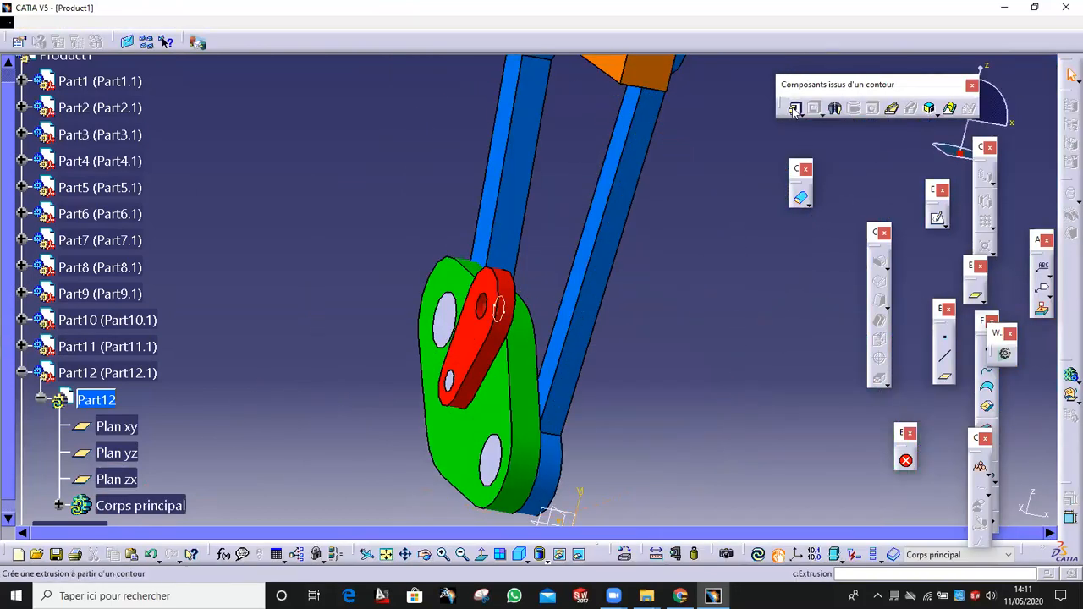
click(511, 305)
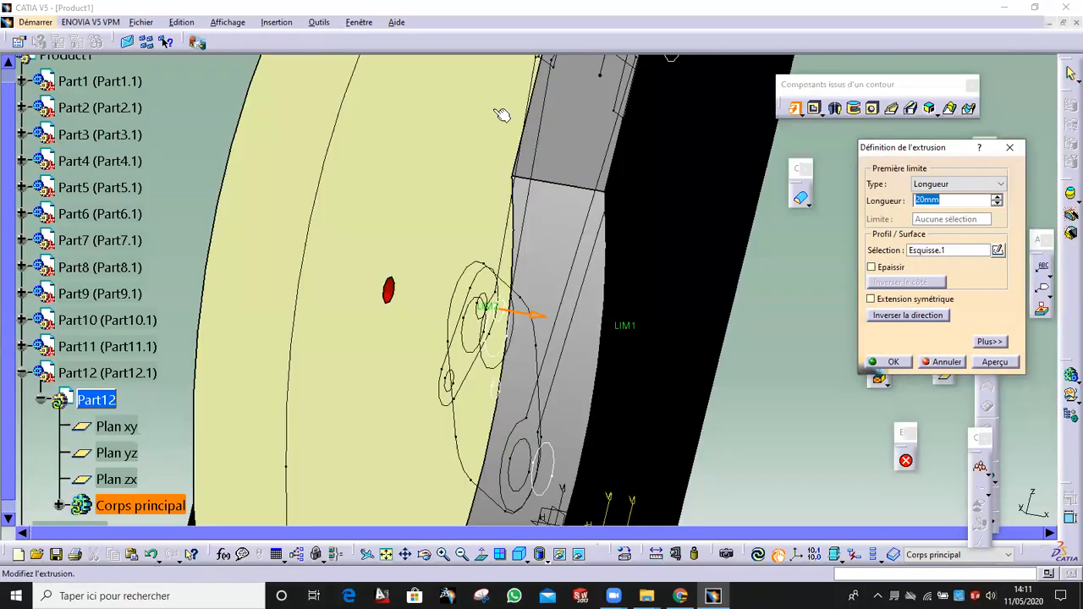
right_click(596, 114)
click(647, 149)
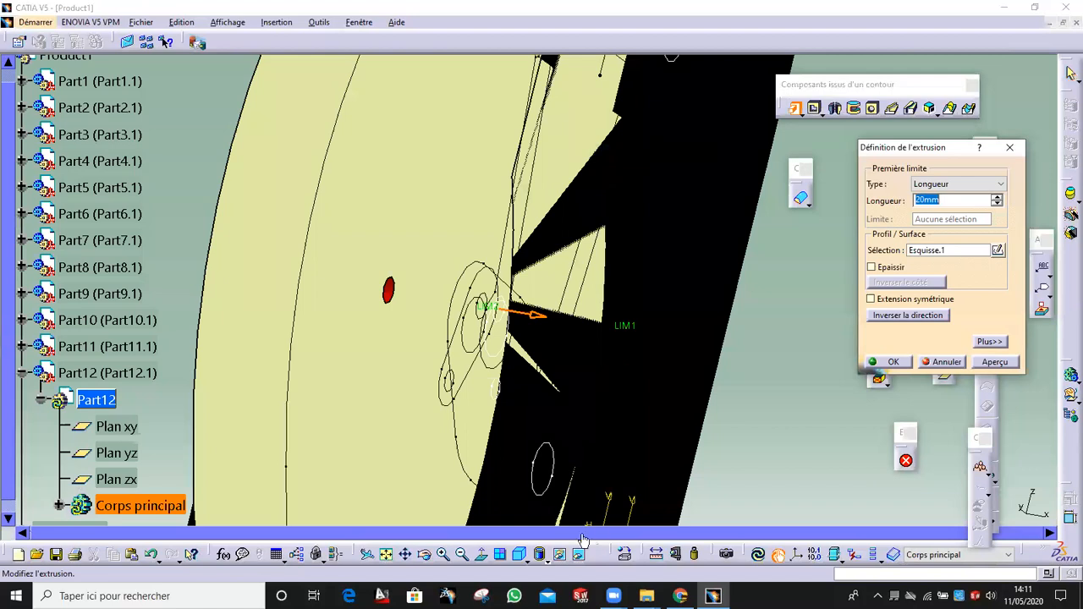
click(578, 554)
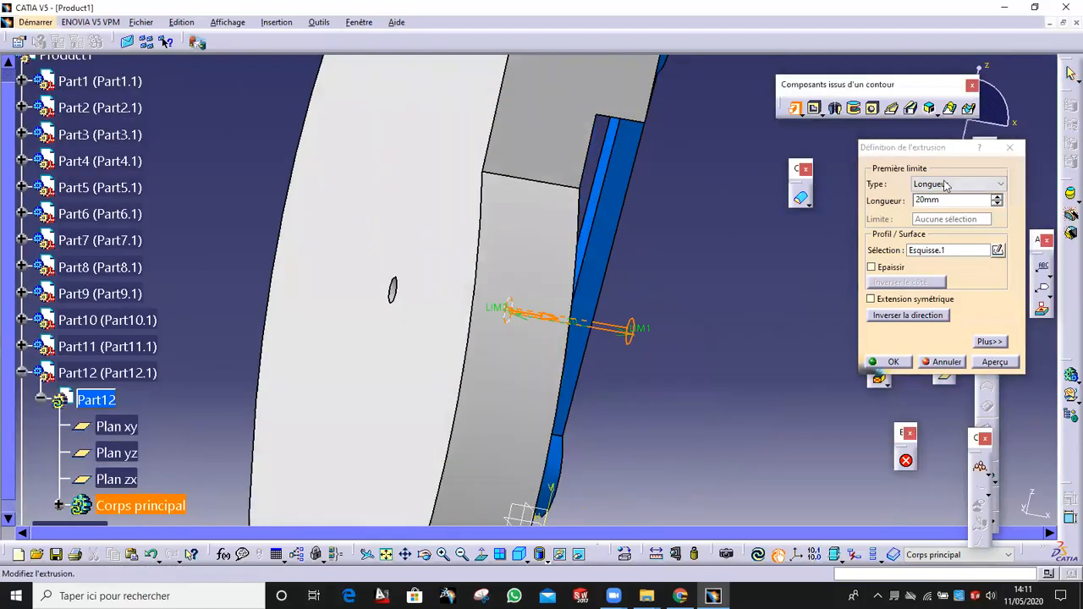
Step: Extrude Part12's circle with Jusqu'au plan and 0 mm offset to the grey disc's rear face
click(946, 185)
click(931, 217)
click(410, 193)
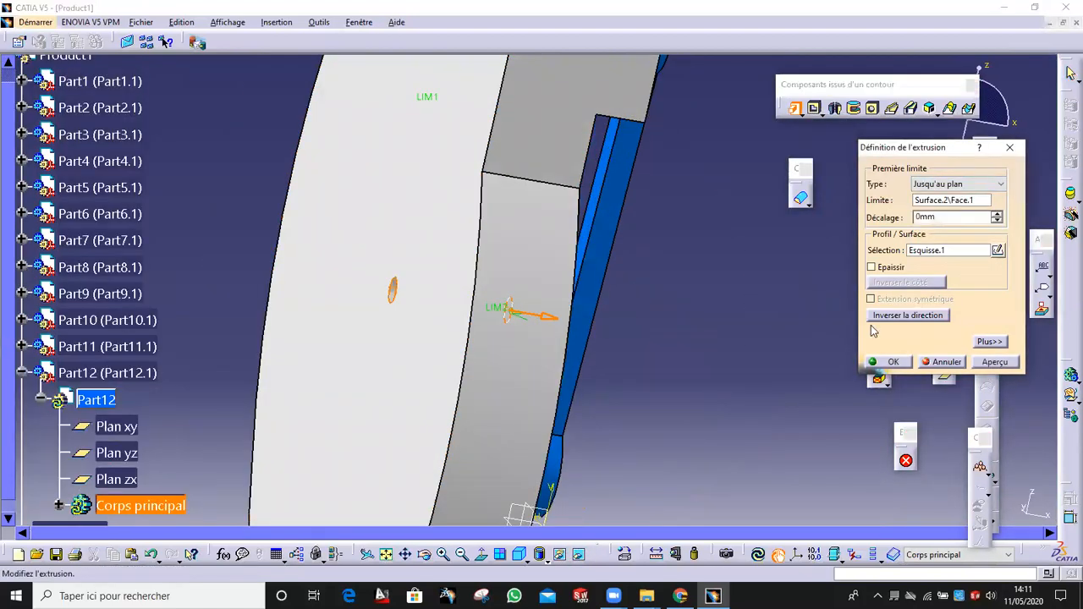
click(894, 362)
middle_drag(502, 338, 467, 342)
middle_drag(535, 279, 437, 357)
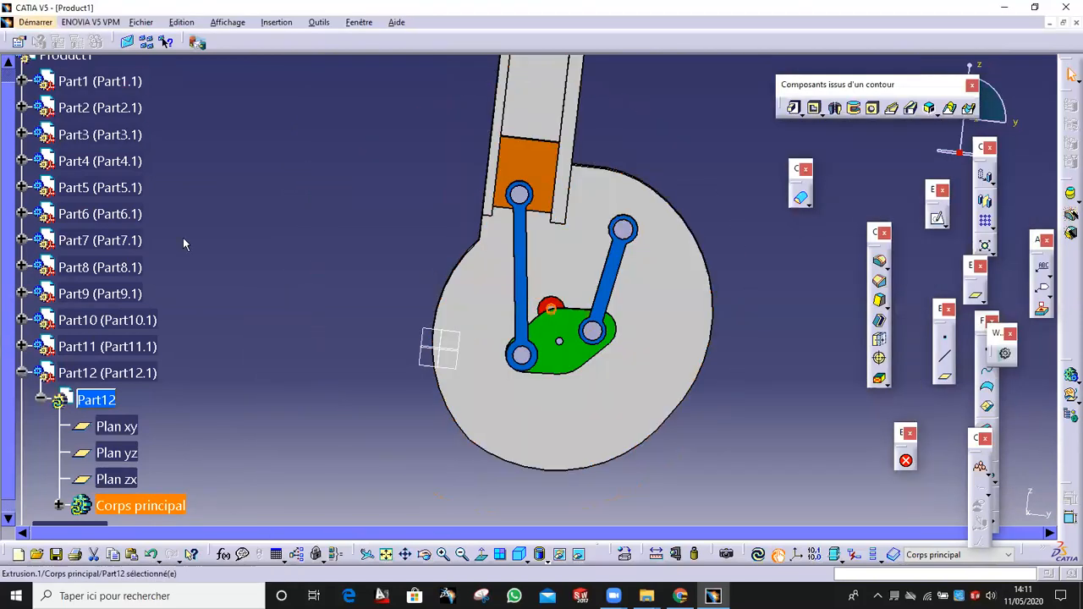
Step: Clear the selection and collapse Part12's branch in the specification tree
click(366, 204)
middle_drag(406, 291, 311, 237)
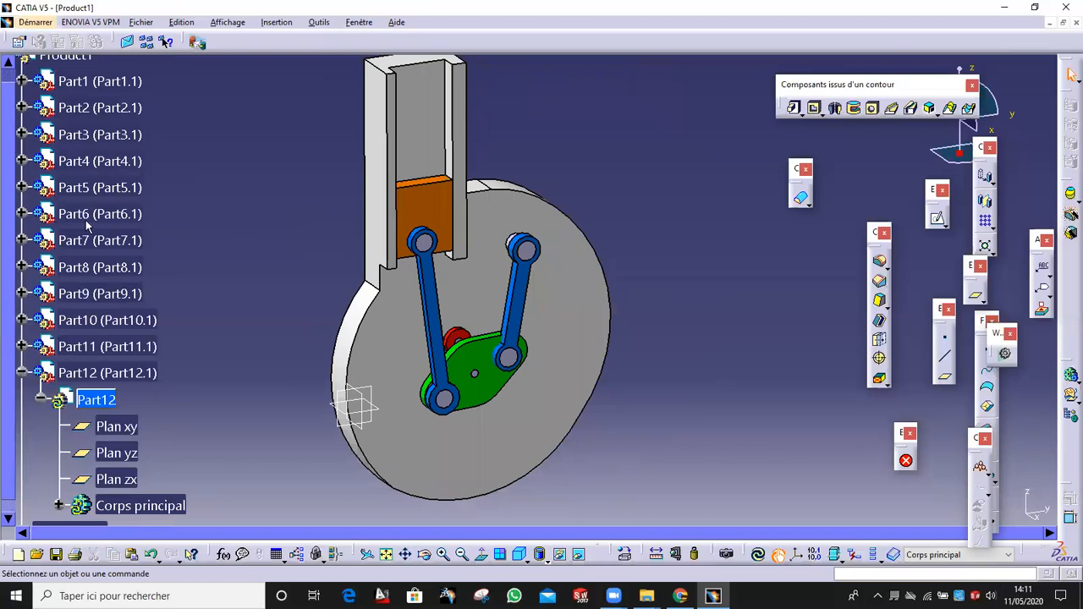
click(21, 373)
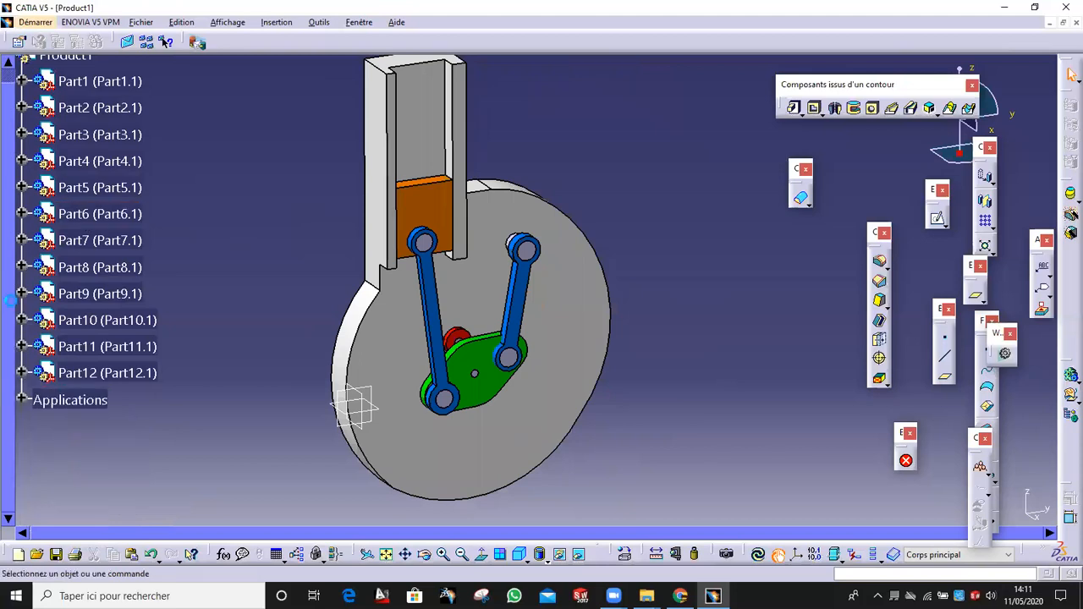
Step: Switch the assembly to the DMU Kinematics workbench
click(34, 23)
mouse_move(74, 136)
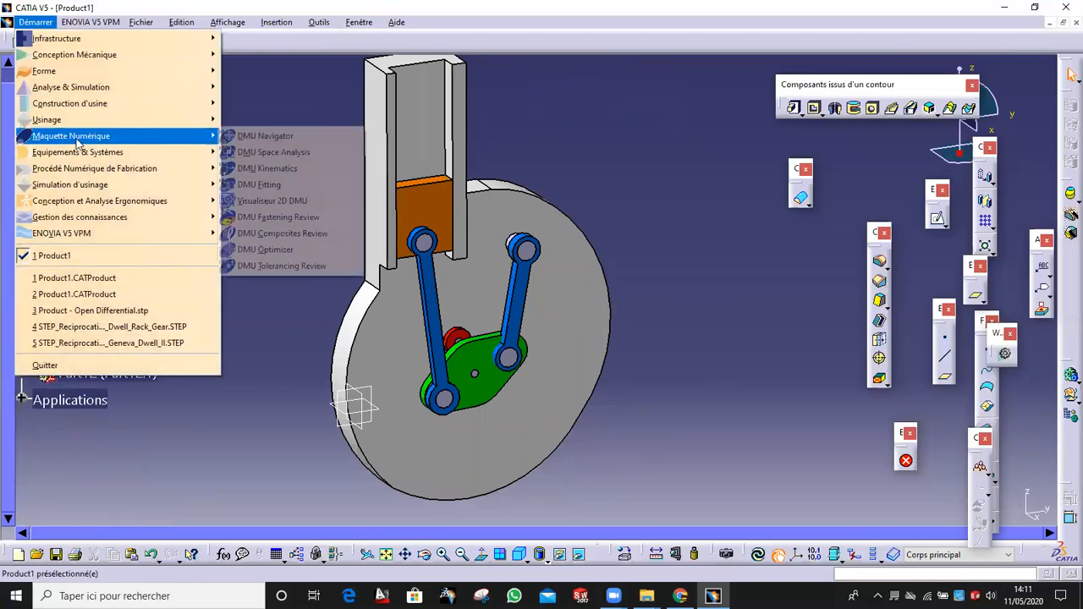
click(295, 170)
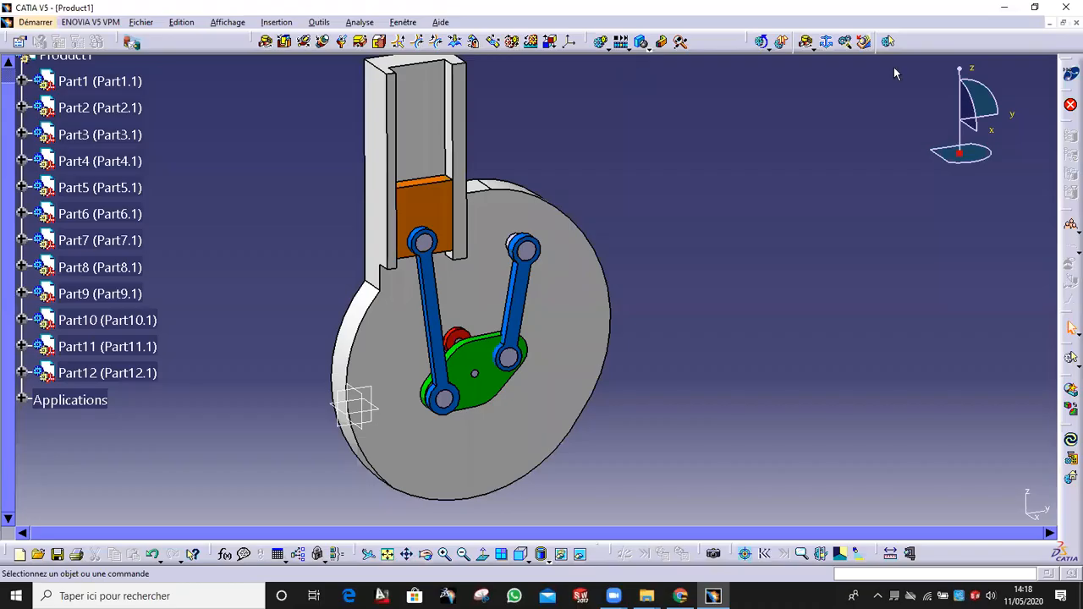
Step: Create a new mechanism and set the grey disc, Part1, as its fixed part
middle_drag(637, 270, 584, 246)
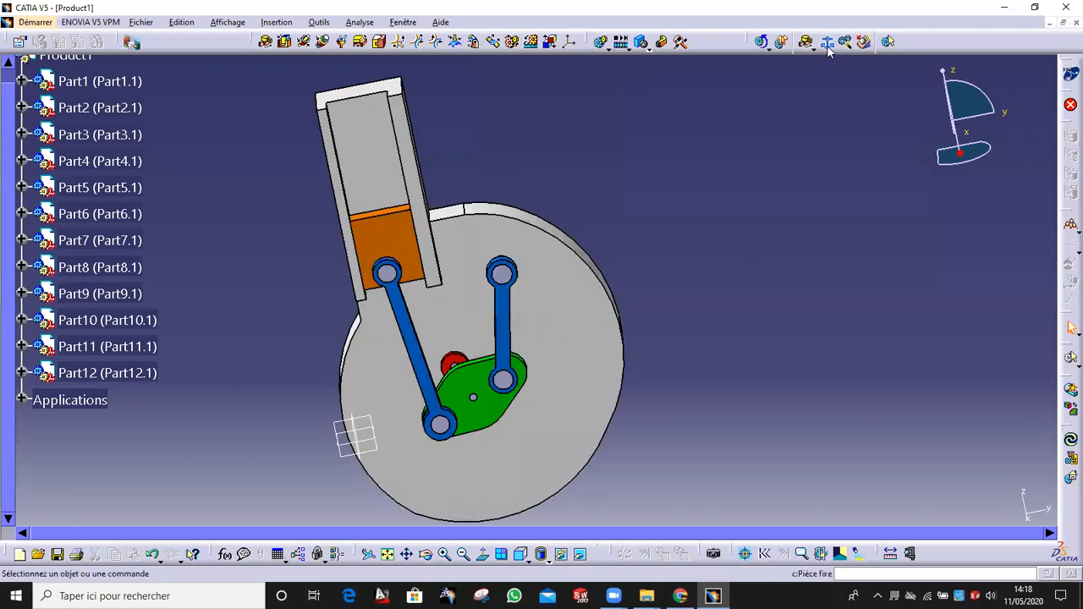
click(997, 493)
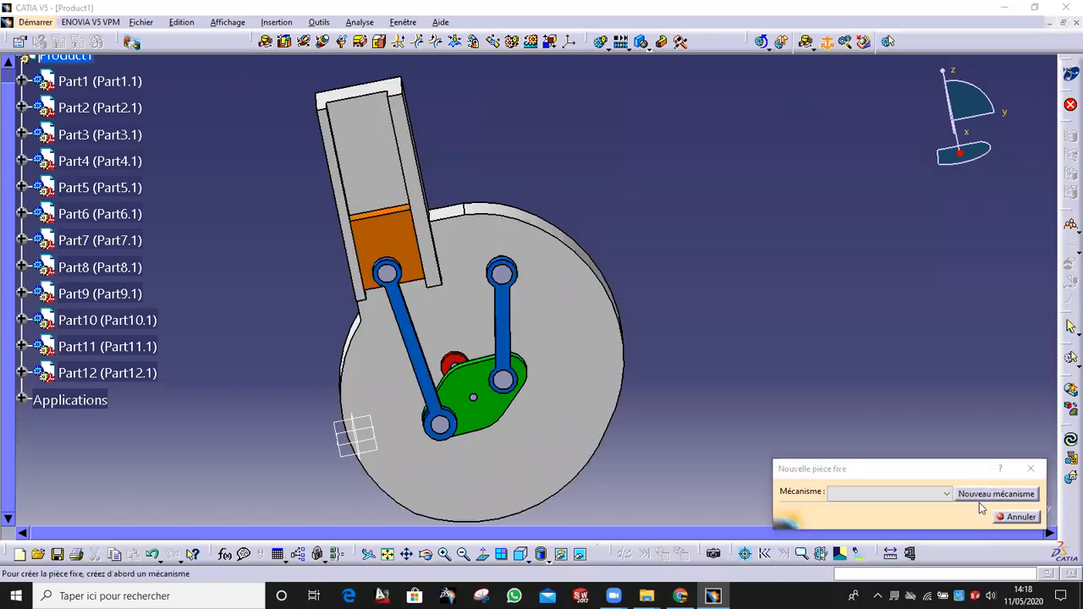
click(964, 516)
click(593, 307)
Step: Create a rigid joint between the Part8 pin at the short blue link's upper end and the grey disc
middle_drag(438, 209, 394, 387)
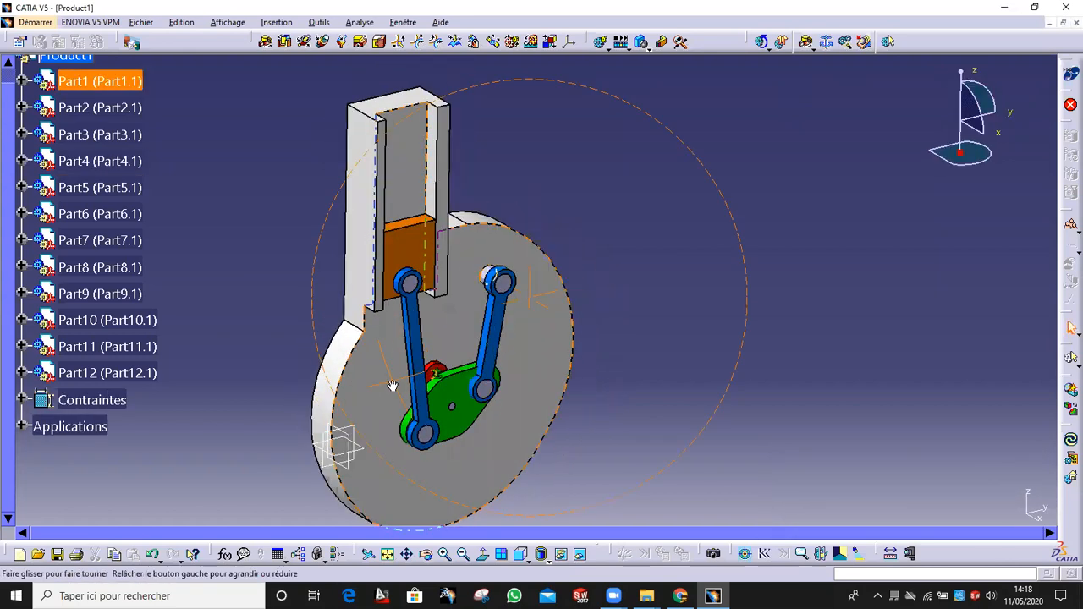
middle_drag(540, 300, 419, 312)
middle_drag(550, 413, 679, 342)
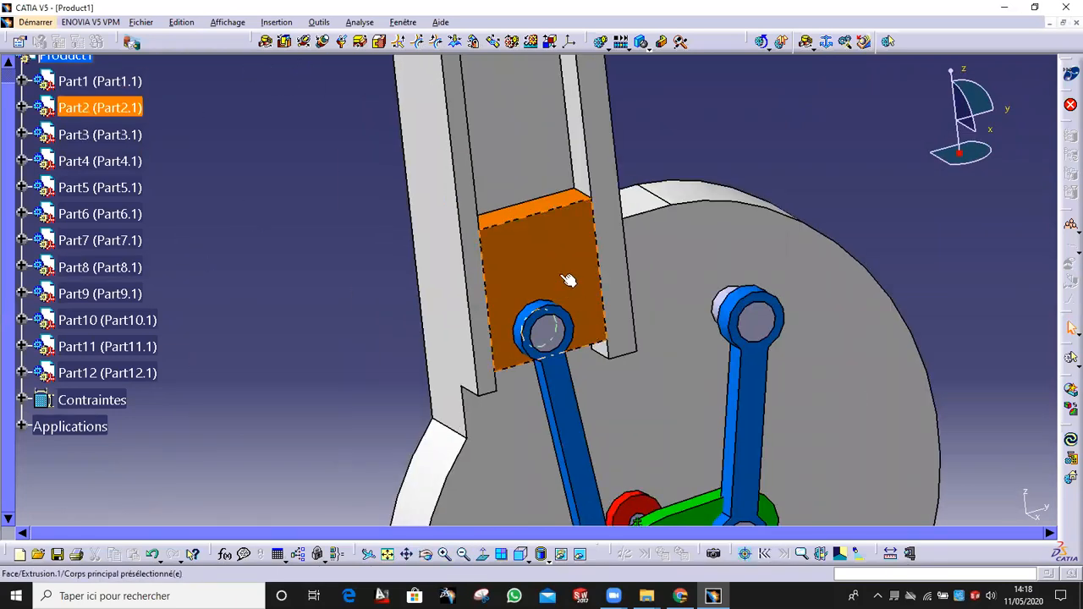
middle_drag(634, 301, 457, 203)
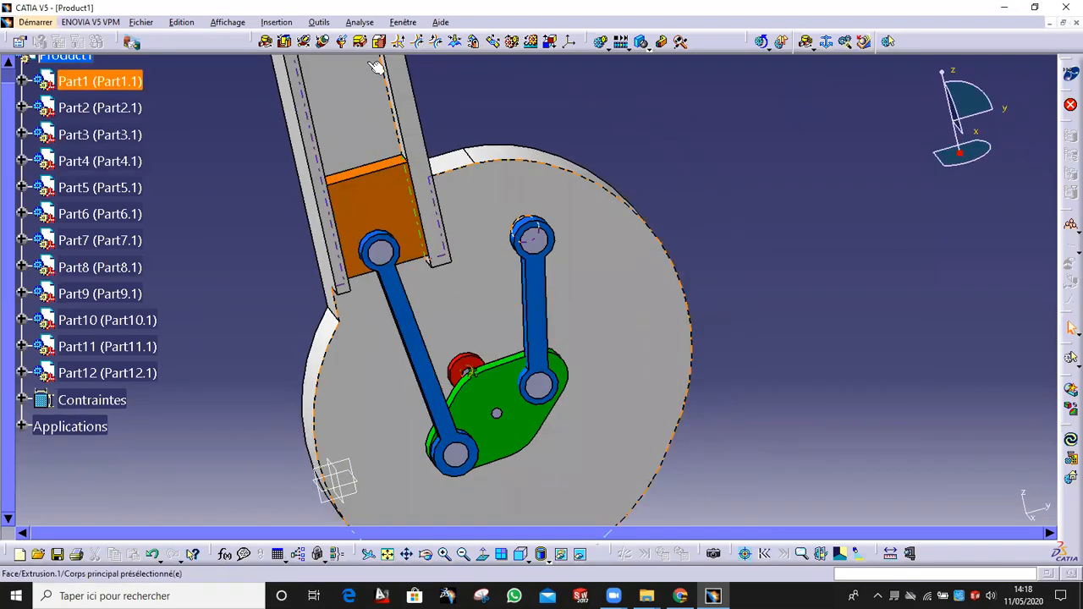
click(380, 41)
middle_drag(581, 313, 549, 286)
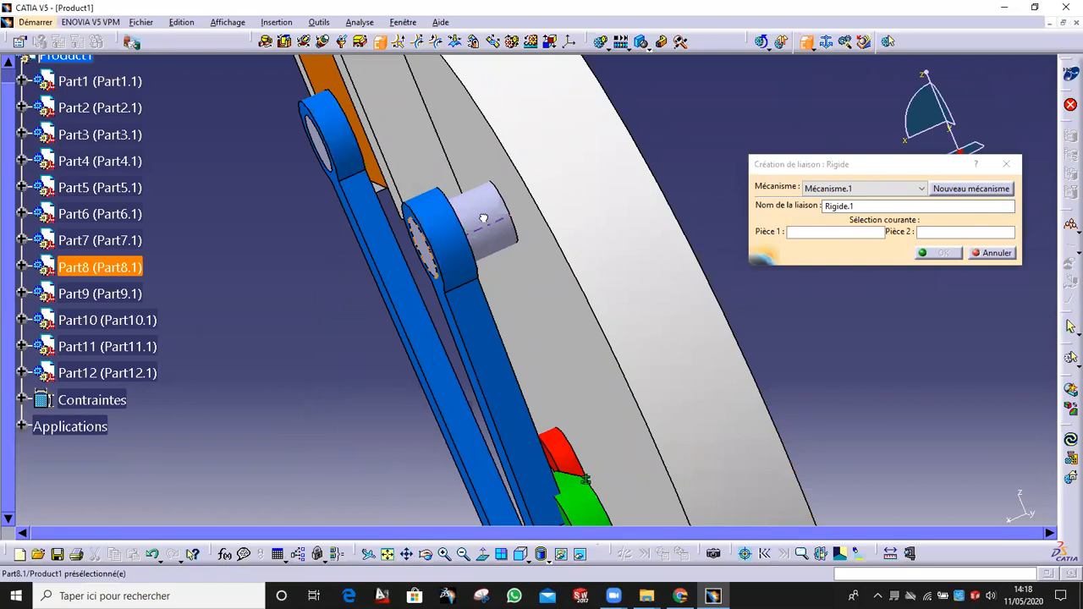
middle_drag(489, 230, 562, 242)
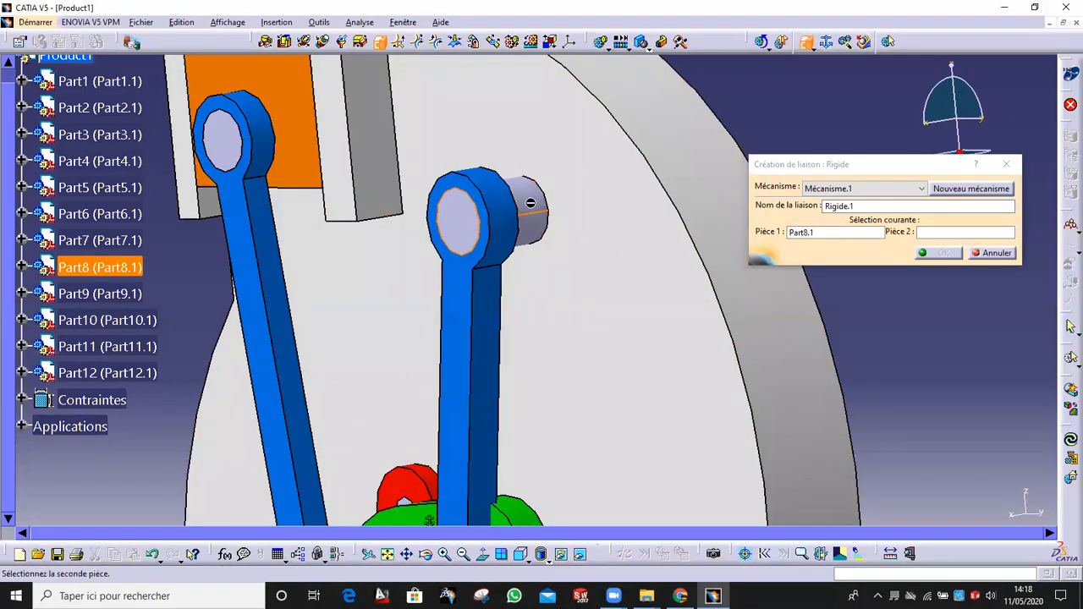
middle_drag(584, 318, 584, 292)
click(584, 292)
click(943, 252)
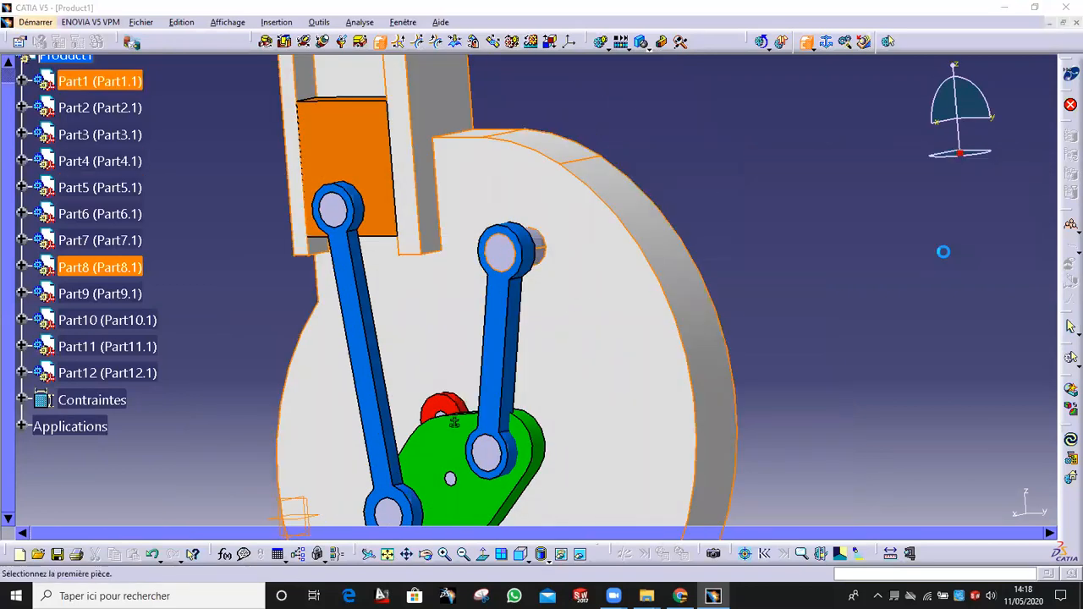
Step: Create a rigid joint for the Part10 pin at the short blue link's lower end
middle_drag(646, 327, 479, 313)
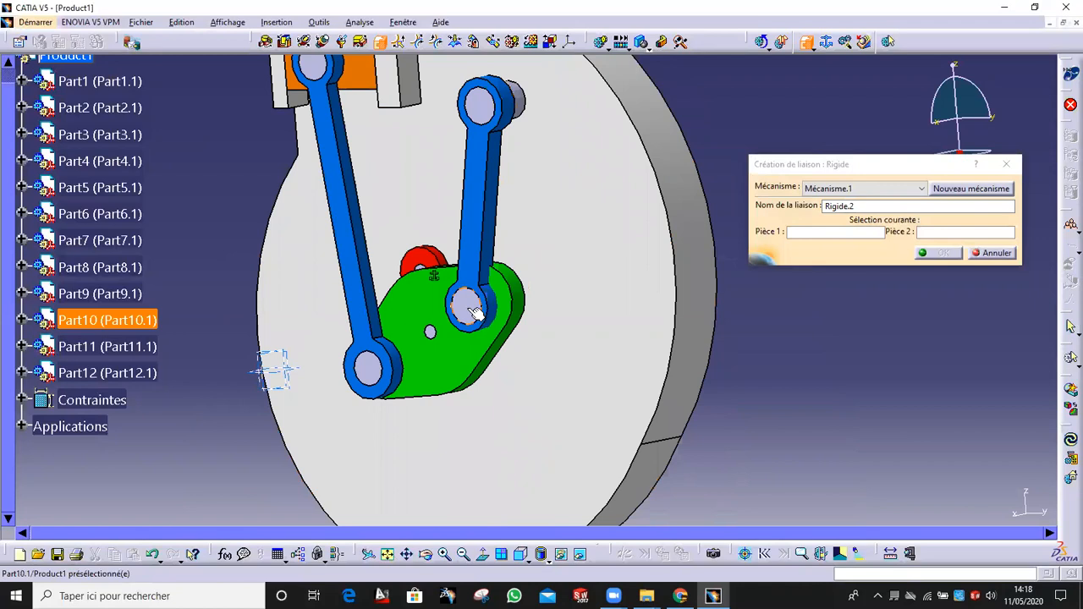
click(474, 316)
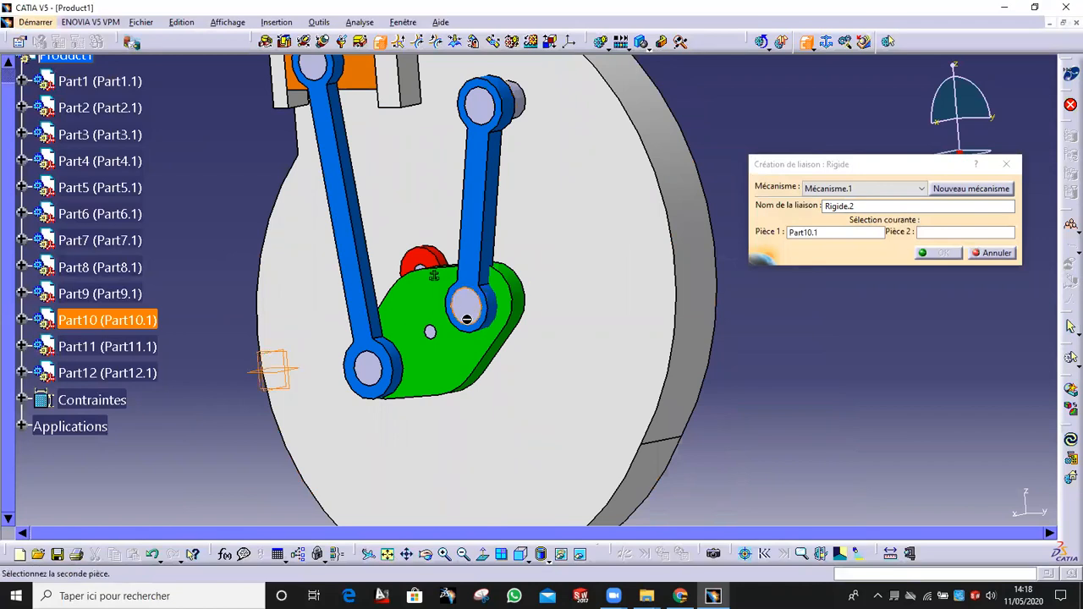
click(944, 252)
Step: Create a rigid joint between the Part9 pin at the long blue link's lower end and the green plate
click(274, 370)
click(468, 370)
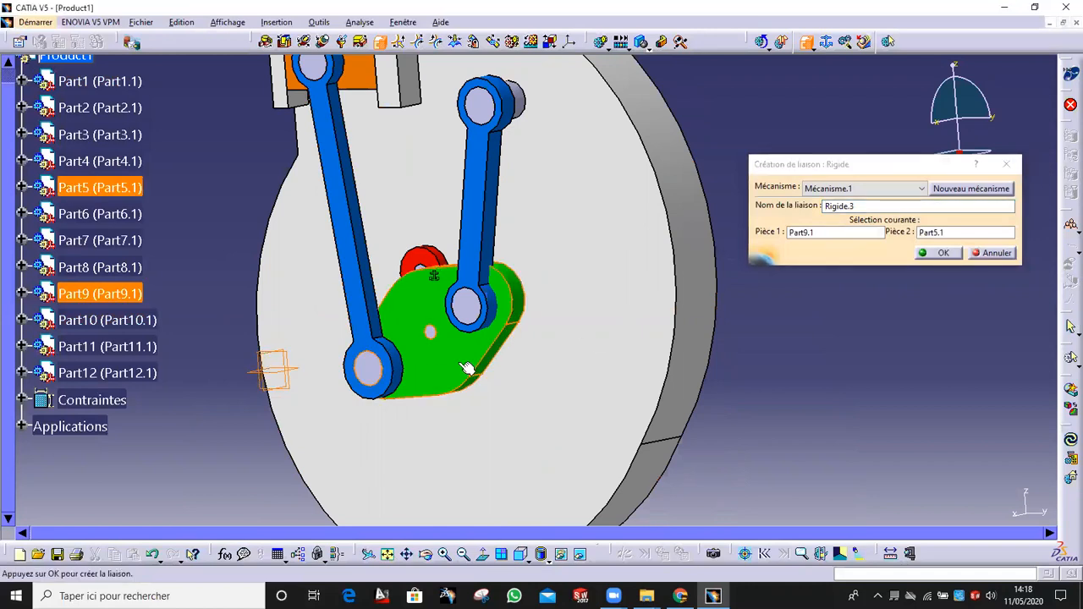
click(943, 252)
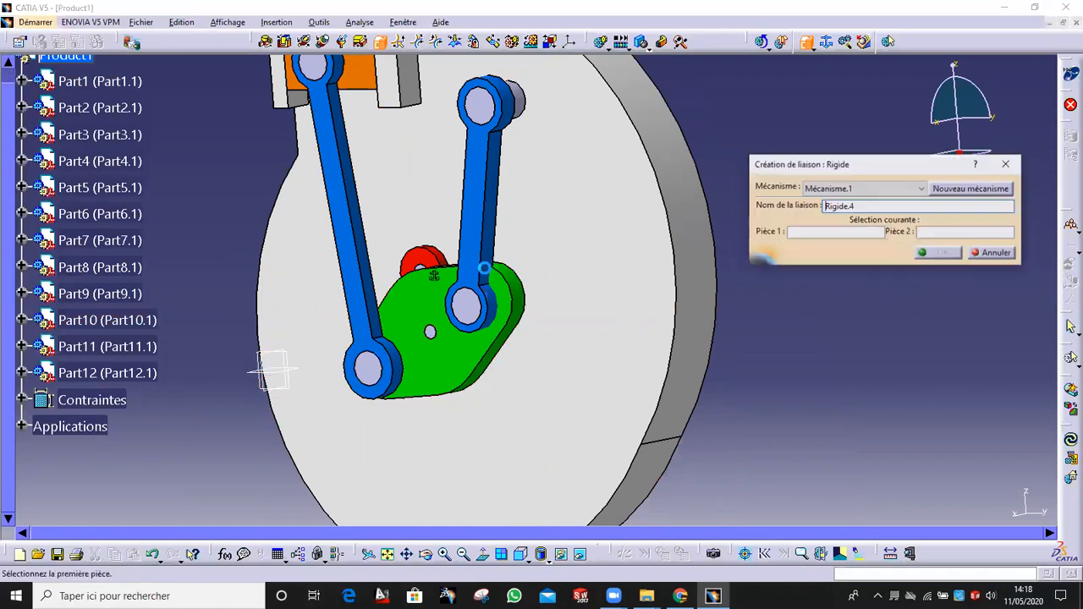
Step: Create a rigid joint for the Part7 pin at the piston, and another between the Part12 pin and the grey disc
middle_drag(483, 280, 484, 380)
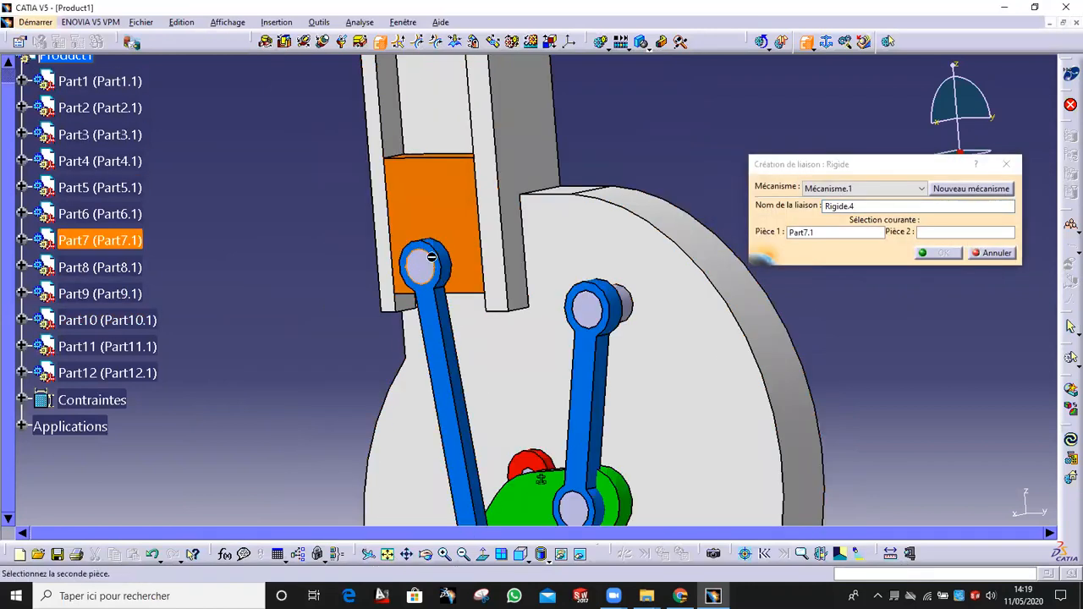
click(944, 252)
middle_drag(694, 356, 339, 230)
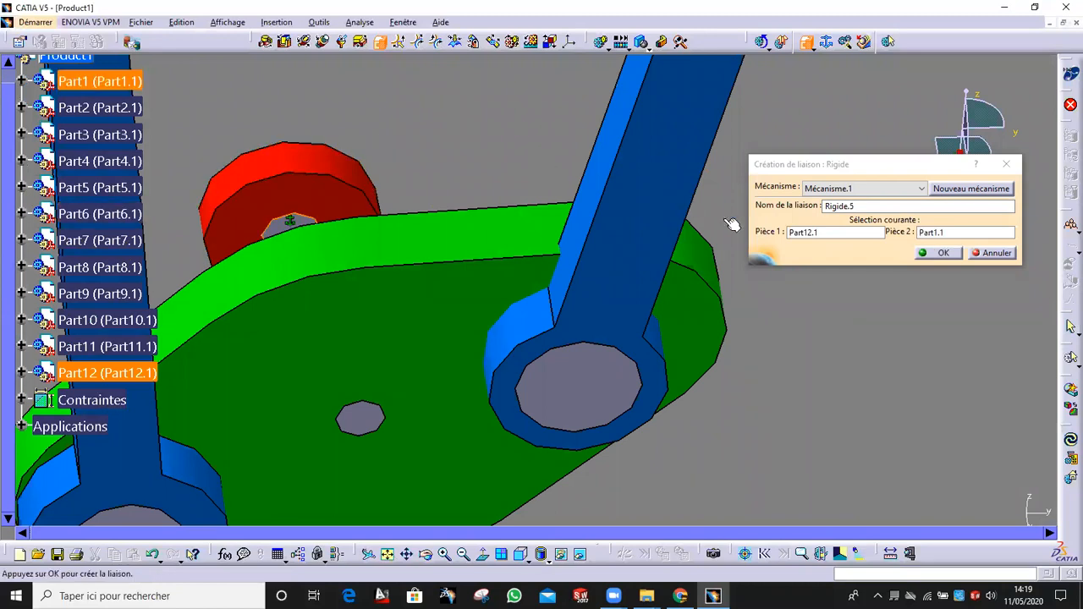
click(940, 252)
Step: Create a rigid joint between the small central Part11 pin and the green plate
middle_drag(484, 285, 448, 271)
click(423, 311)
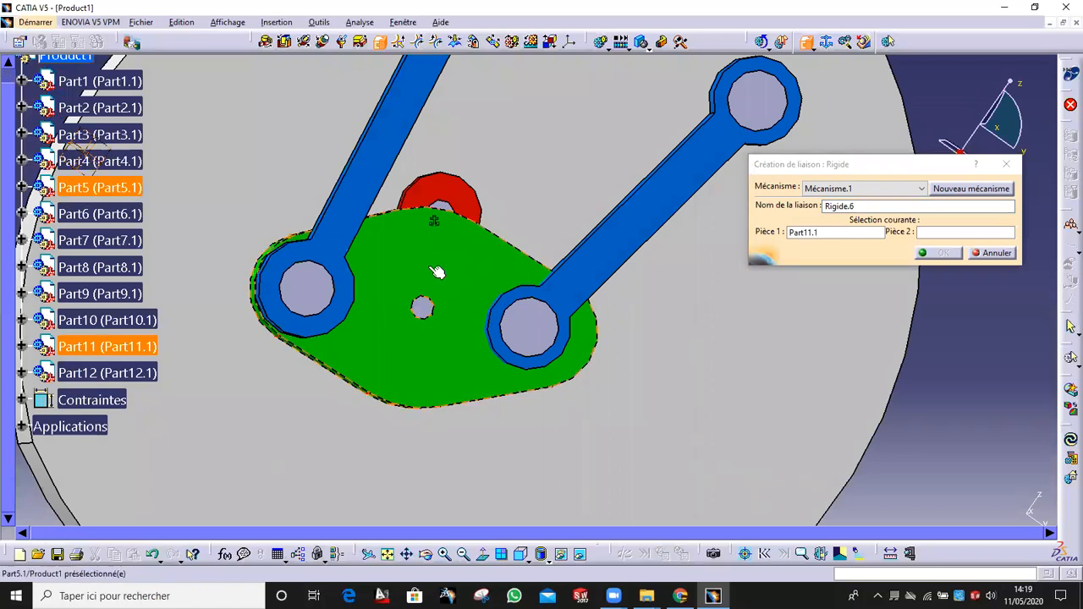
click(942, 253)
Step: Hide the four blue-link pins, Part7, Part8, Part9 and Part10
middle_drag(542, 246, 568, 185)
right_click(571, 167)
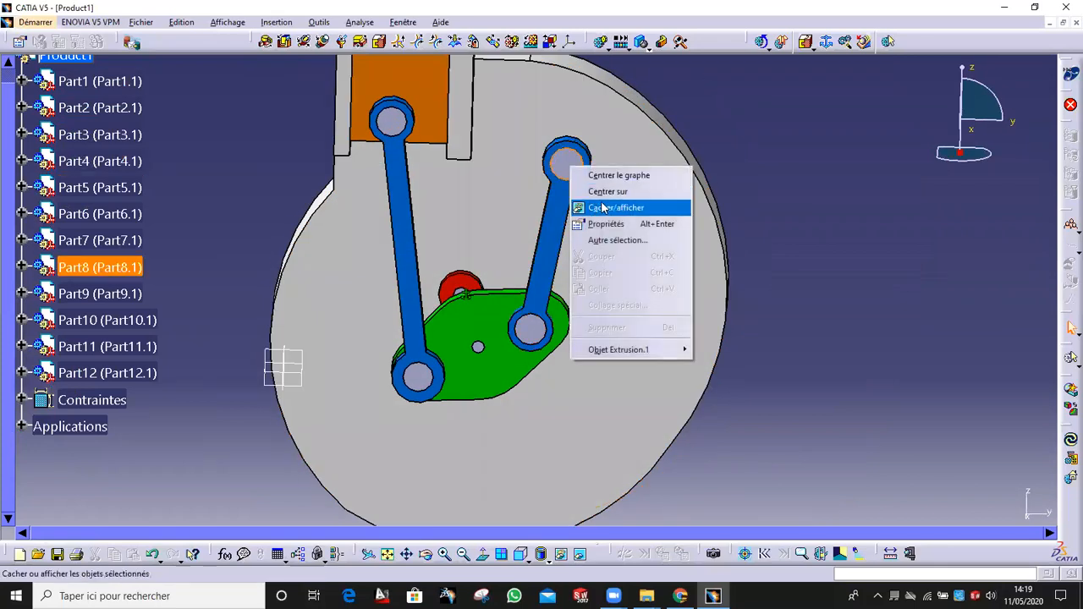
click(603, 207)
right_click(393, 120)
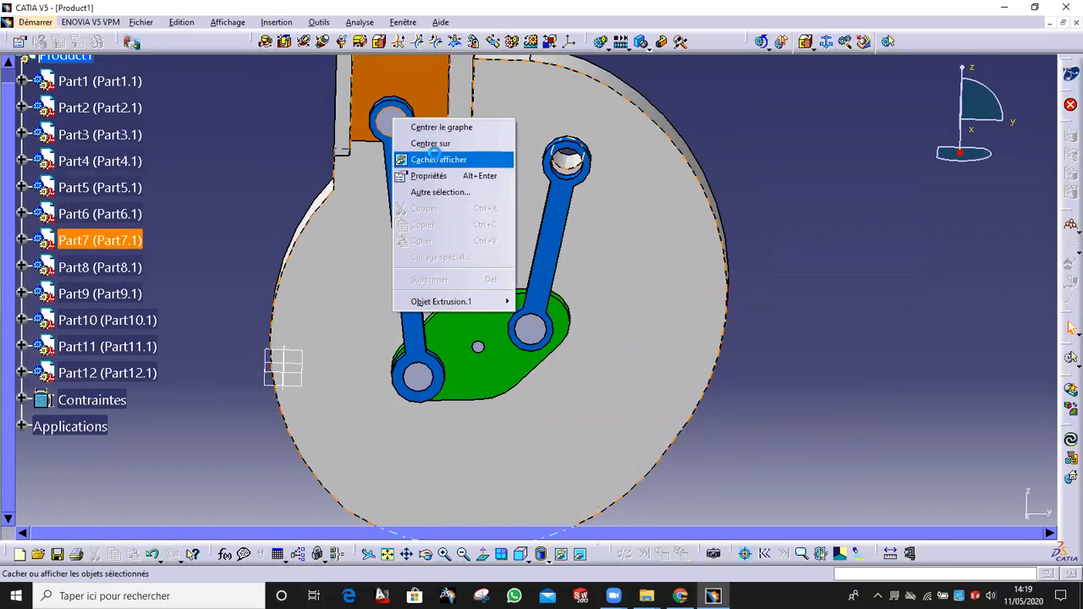
click(437, 159)
right_click(425, 383)
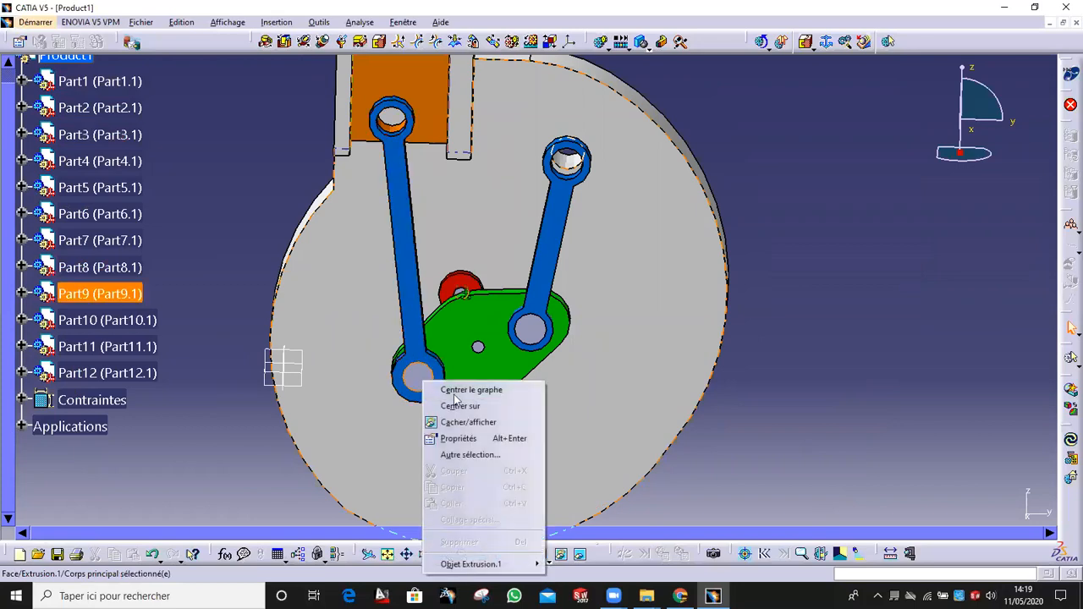
click(457, 421)
right_click(531, 330)
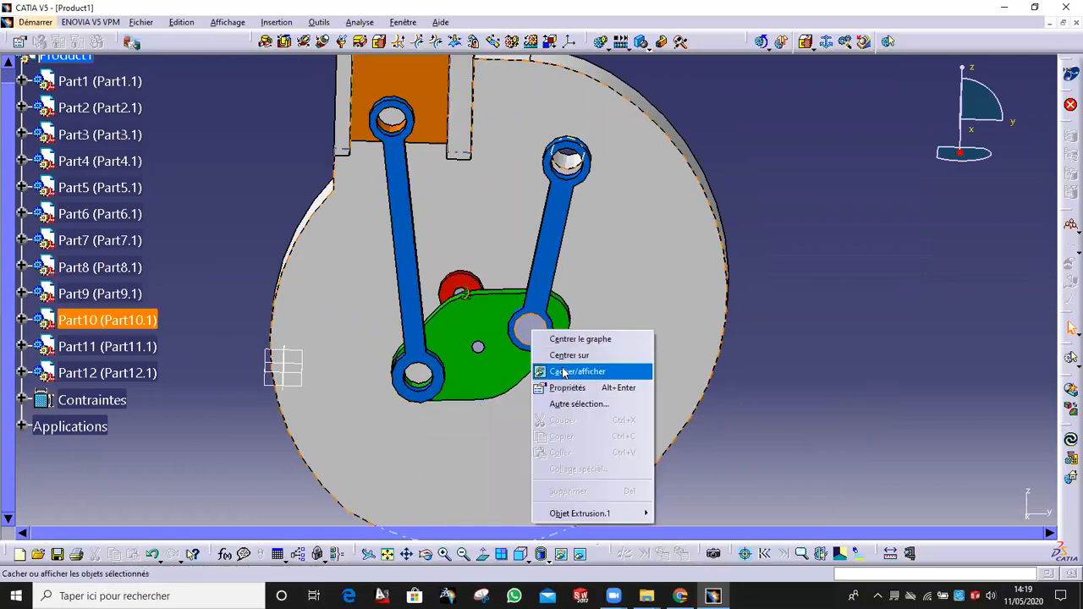
click(565, 372)
Step: Hide the Part12 pin in the red link and the Part11 pin in the green plate
middle_drag(563, 347, 474, 127)
middle_drag(250, 249, 597, 232)
right_click(586, 227)
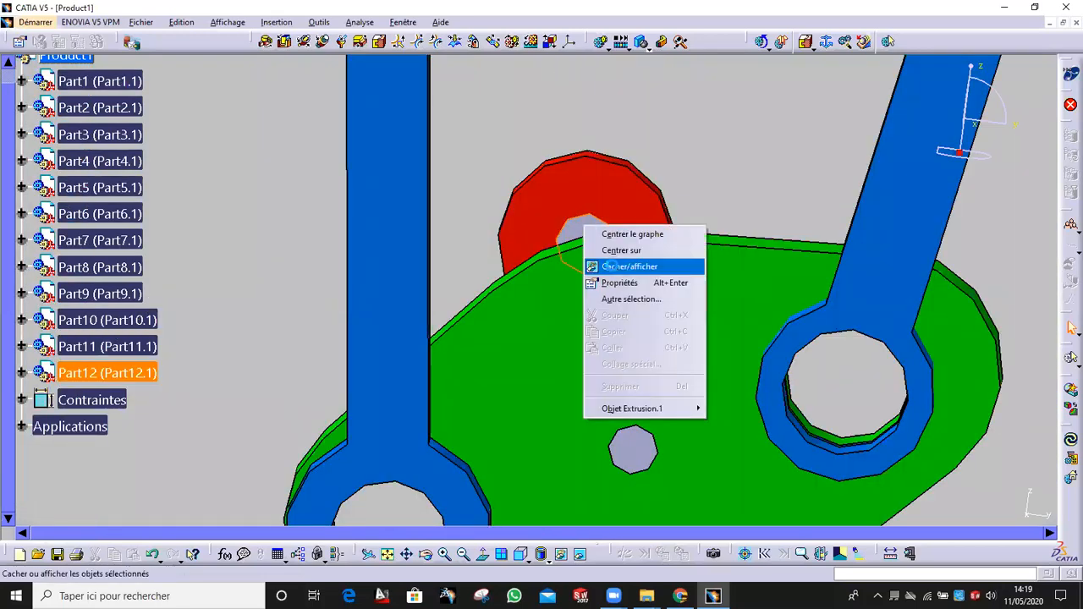
click(610, 266)
right_click(634, 448)
click(673, 294)
Step: Create a revolute joint between the grey disc and the short blue link, with a 12 mm plane offset
middle_drag(605, 199, 681, 317)
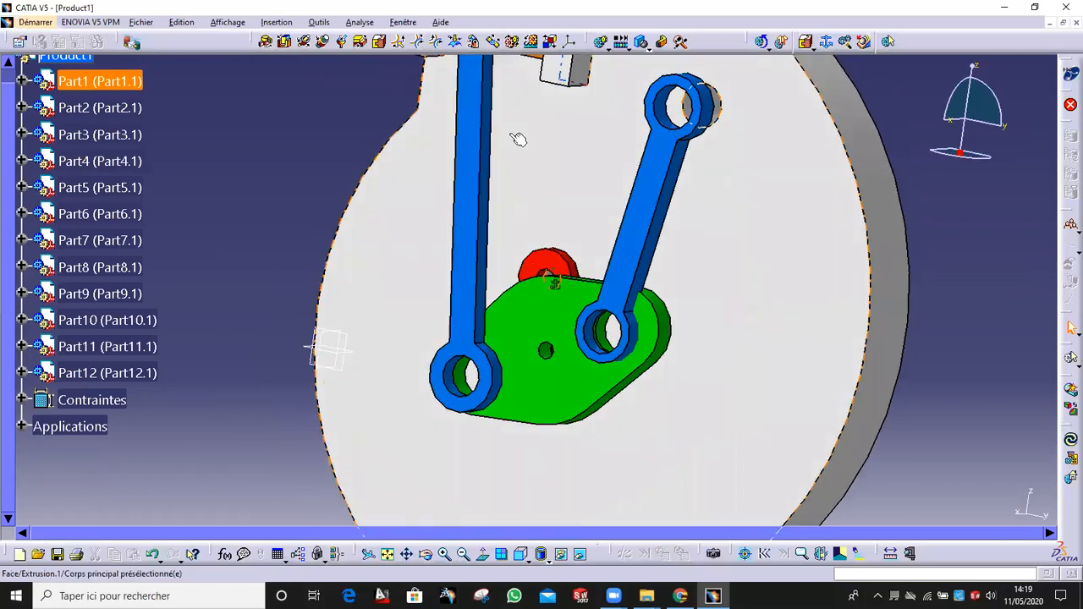
middle_drag(512, 136, 527, 203)
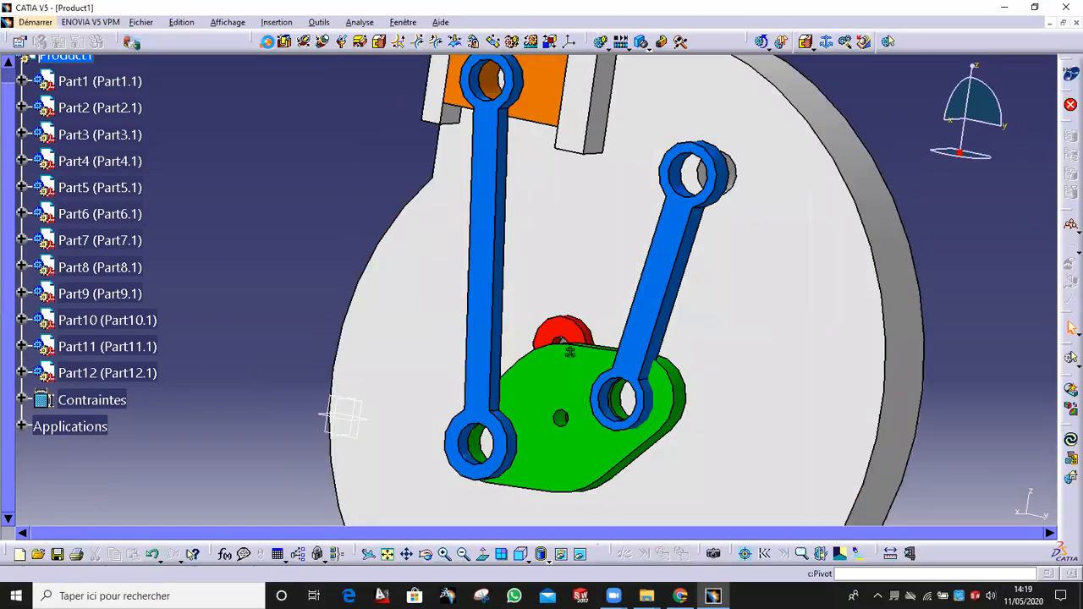
click(266, 42)
middle_drag(284, 144, 415, 292)
middle_drag(474, 208, 553, 301)
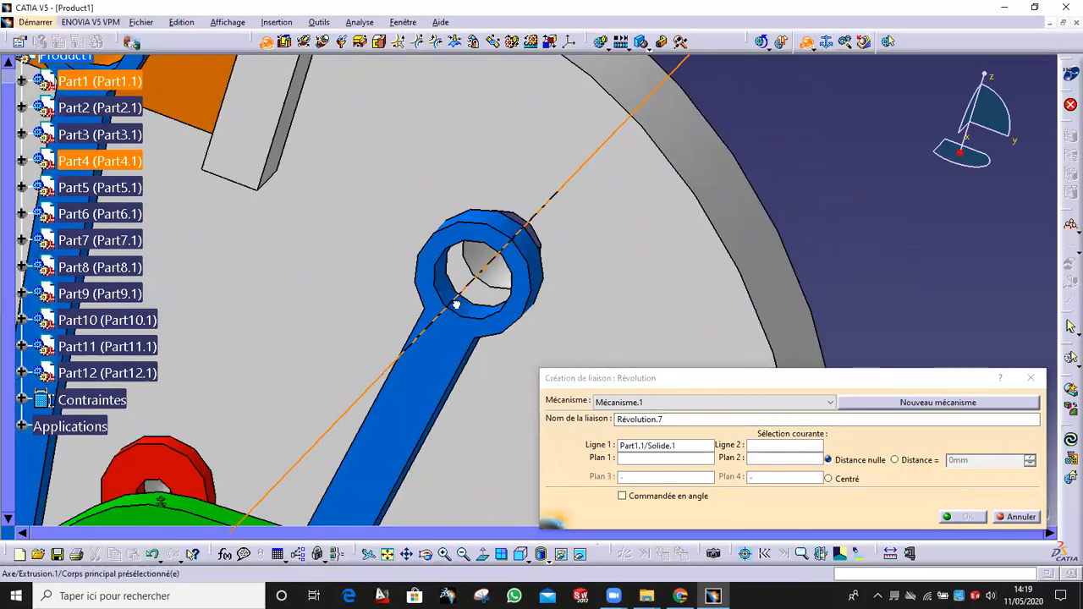
click(501, 298)
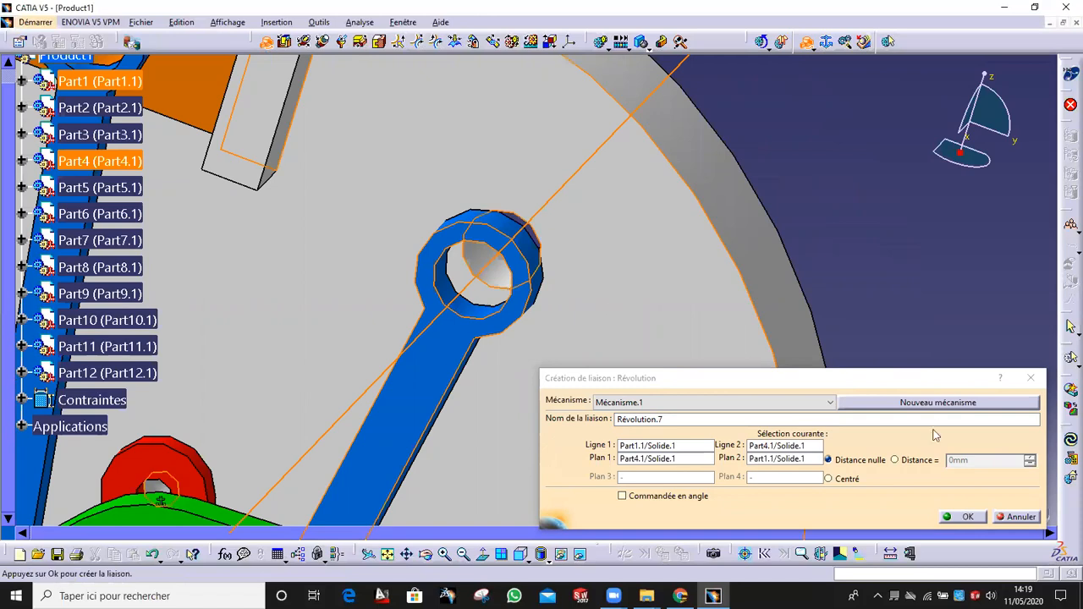
click(969, 518)
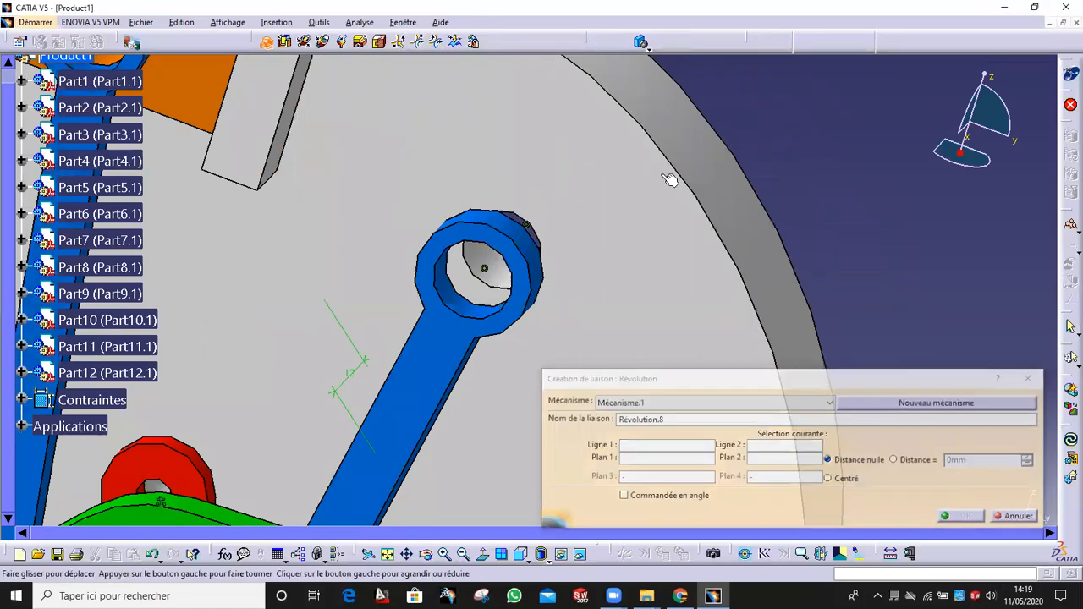
Step: Create a revolute joint between the green plate and the short blue link, using their hole axes and faces
click(504, 342)
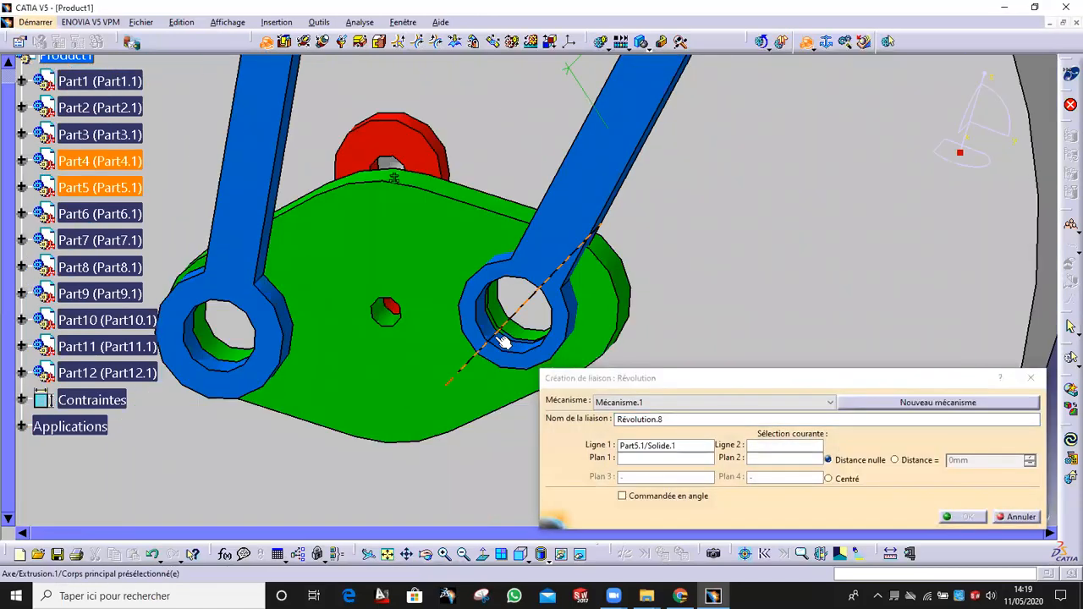
click(461, 385)
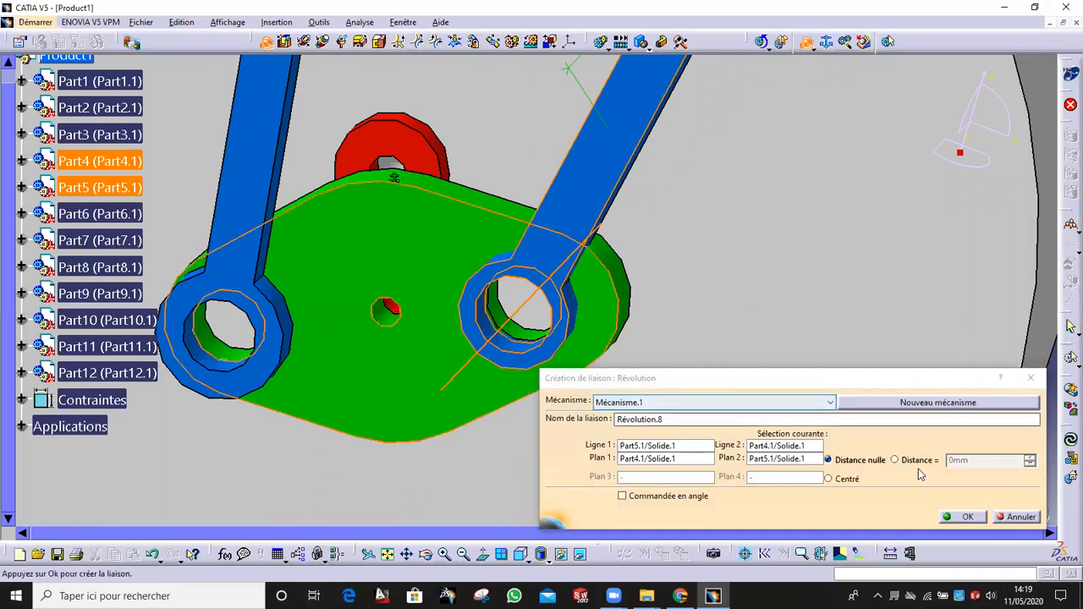
click(965, 516)
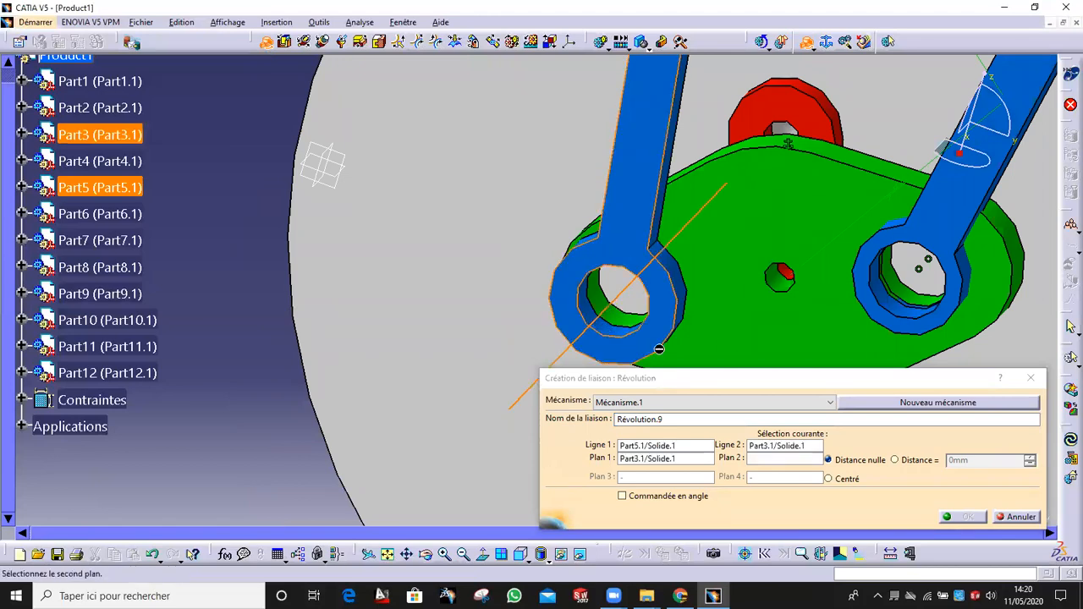
Step: Complete the revolute joint between the green plate and the long blue link, using the Distance option for the planes
click(742, 350)
click(914, 460)
click(965, 516)
Step: Create a revolute joint between the green plate's central hole and the red link, using the Distance option
middle_drag(668, 246, 728, 240)
middle_drag(728, 240, 517, 174)
click(819, 239)
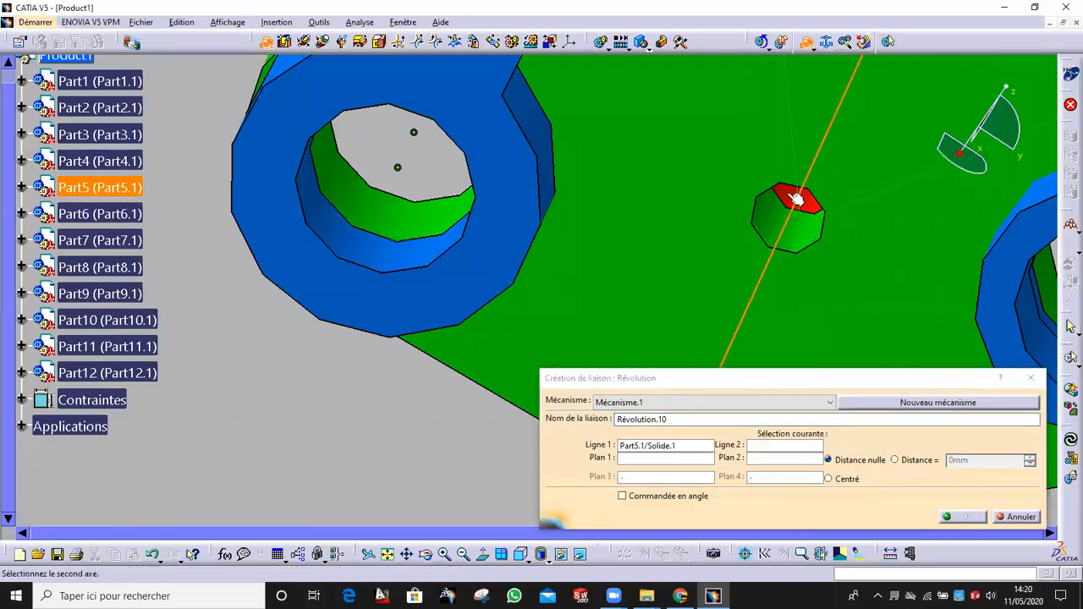
click(792, 196)
click(731, 253)
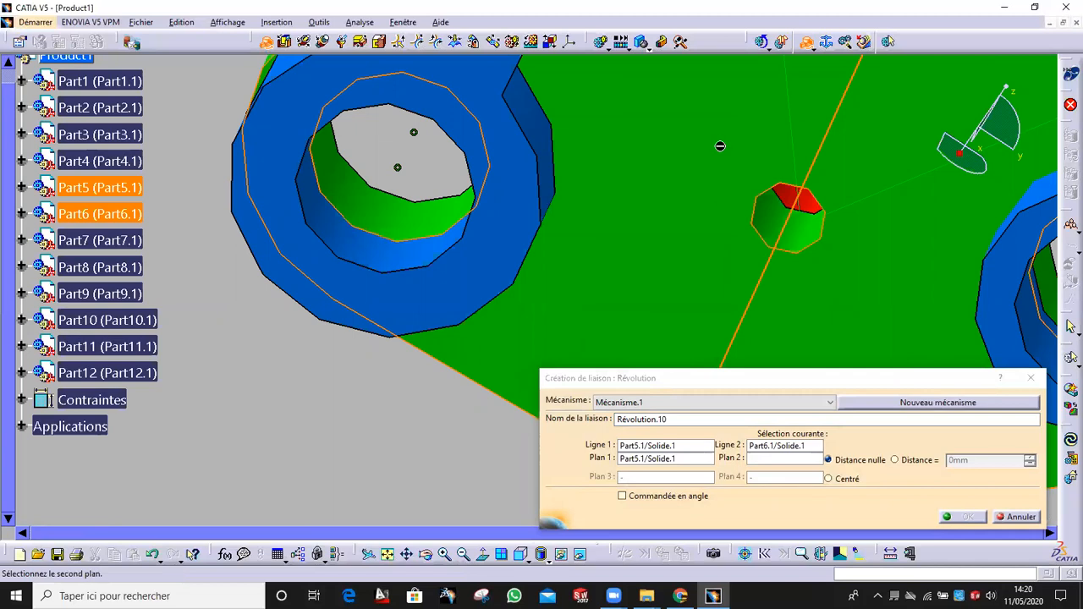
middle_drag(721, 146, 732, 49)
click(690, 105)
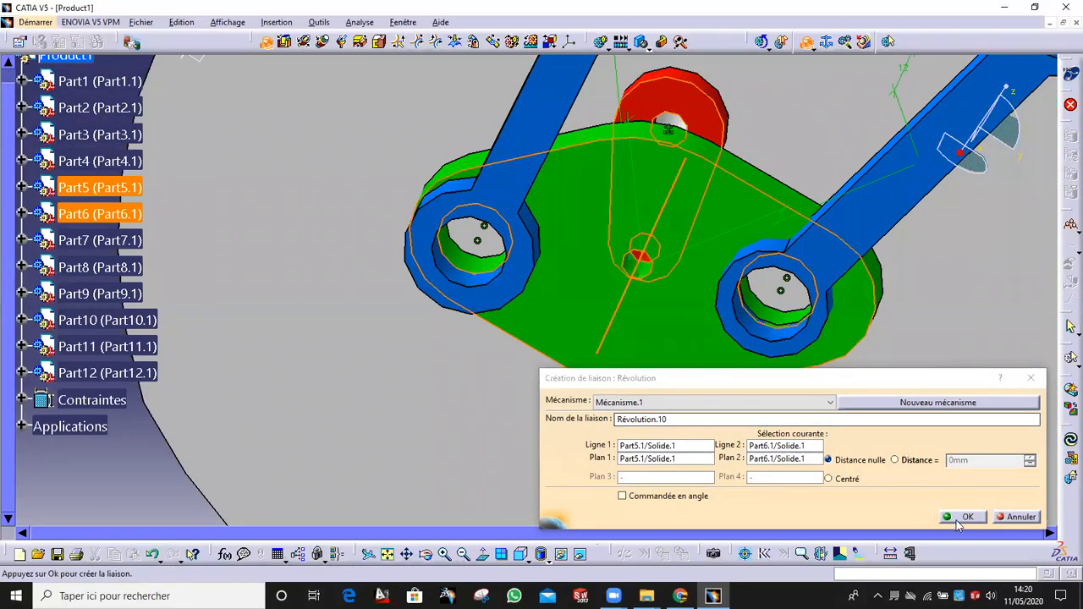
click(917, 461)
click(955, 516)
Step: Create a revolute joint between the grey disc and the red link's free-end hole, with a 3 mm plane distance
middle_drag(622, 233, 761, 92)
middle_drag(680, 144, 668, 171)
middle_drag(720, 105, 618, 205)
middle_drag(606, 186, 559, 270)
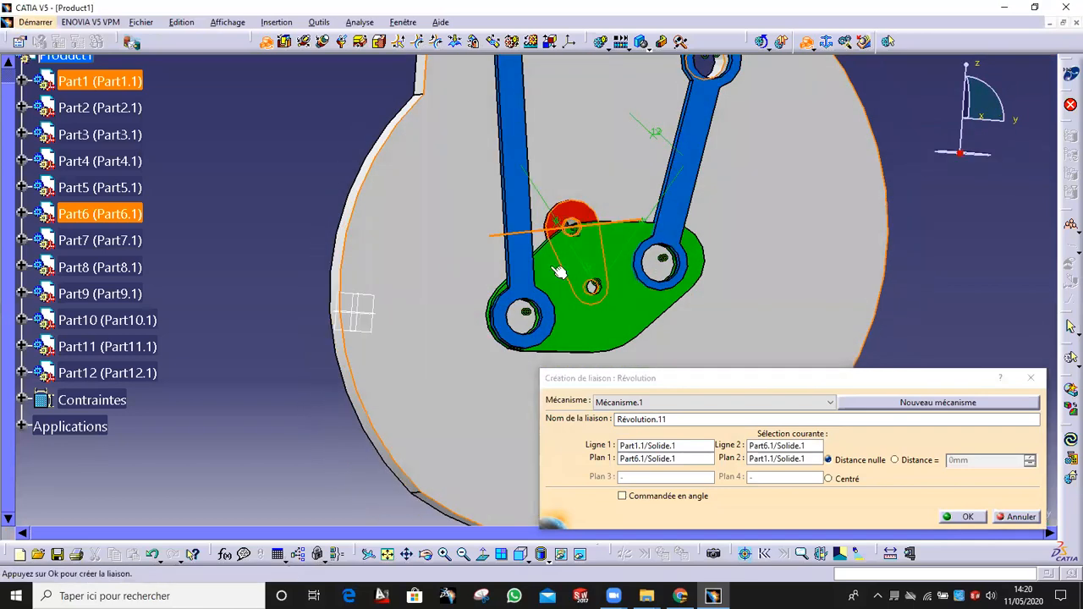
click(908, 461)
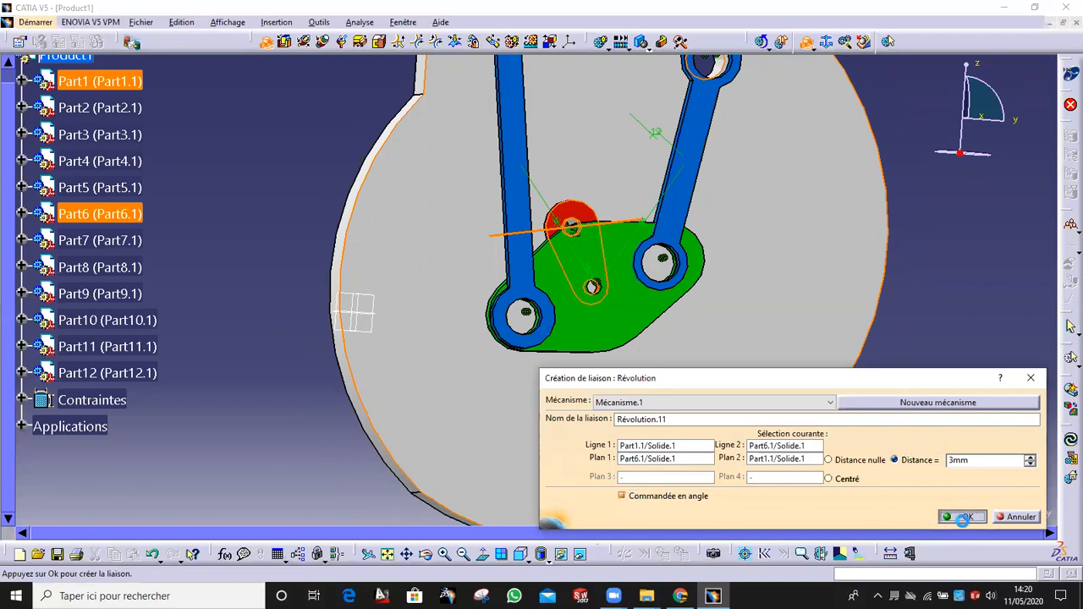
Step: Confirm the disc joint, then create a revolute joint between the orange block and the long blue link with zero plane distance
click(963, 518)
middle_drag(364, 240, 1, 472)
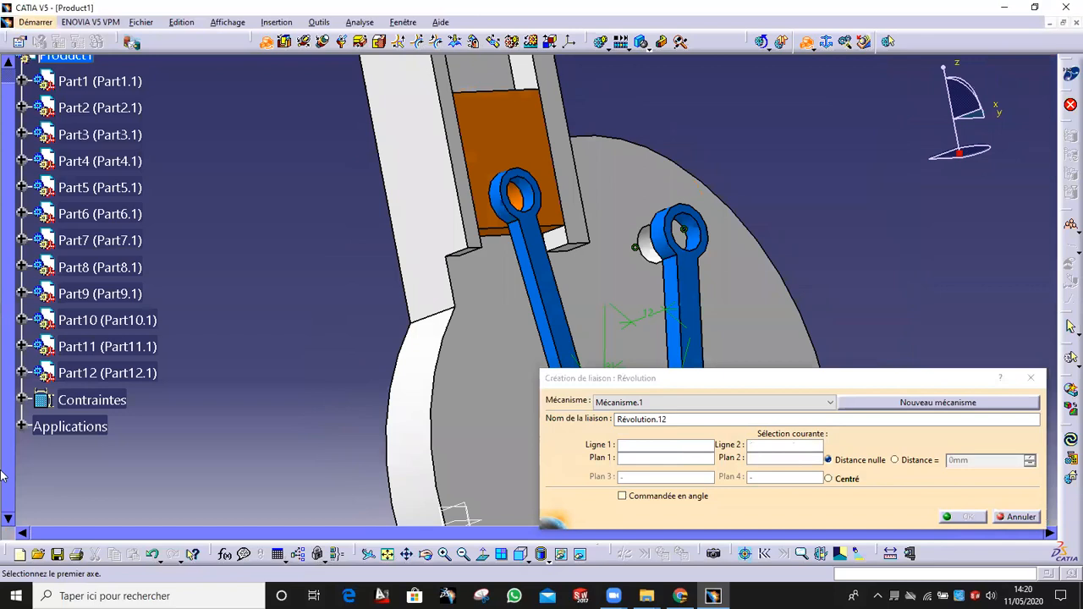
click(22, 428)
click(40, 480)
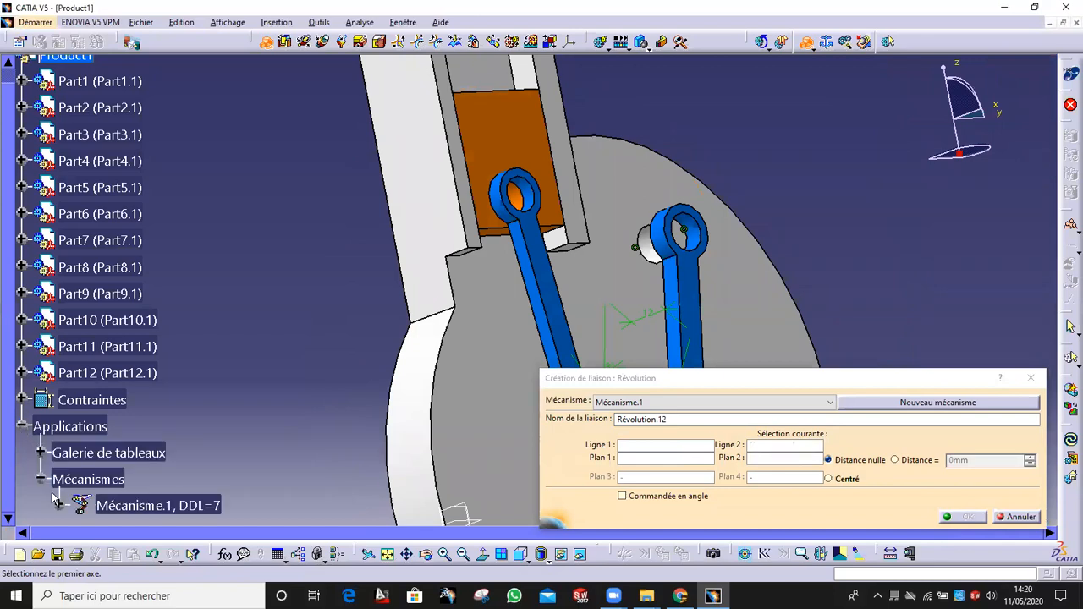
middle_drag(364, 355, 501, 404)
click(466, 284)
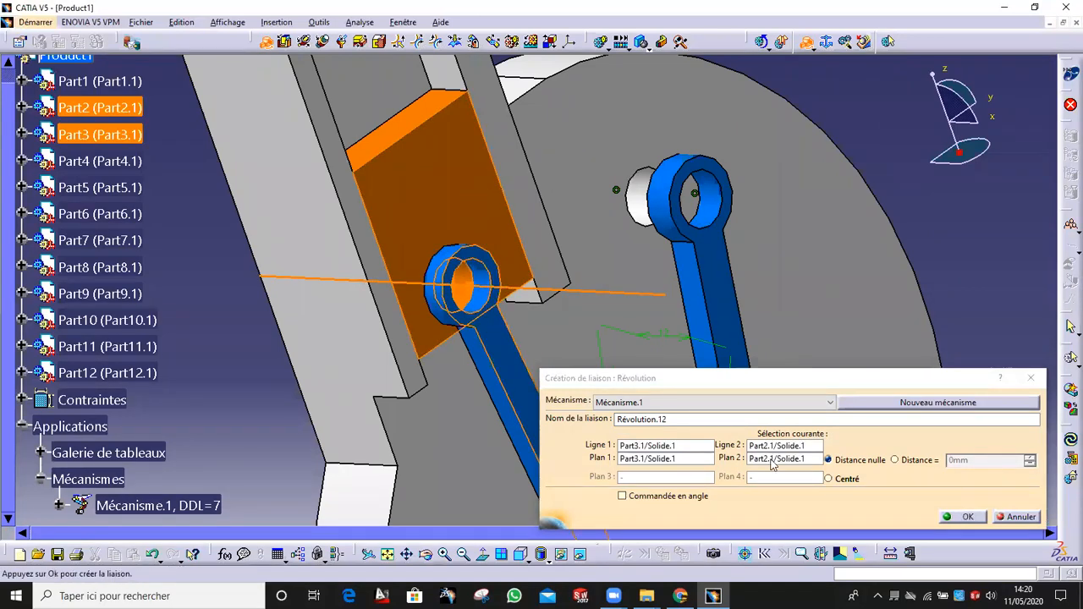
click(963, 516)
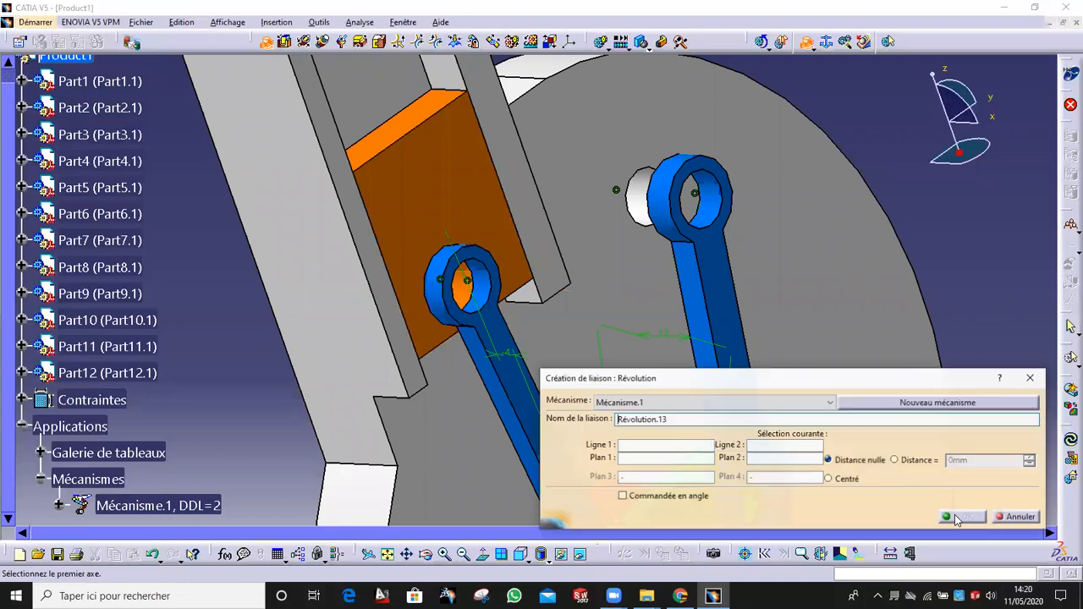
click(1022, 517)
Step: Start a prismatic joint in Mécanisme.1 between the orange block and its guide, selecting their edges as lines and the guide's inner face as first plane
middle_drag(515, 181, 294, 164)
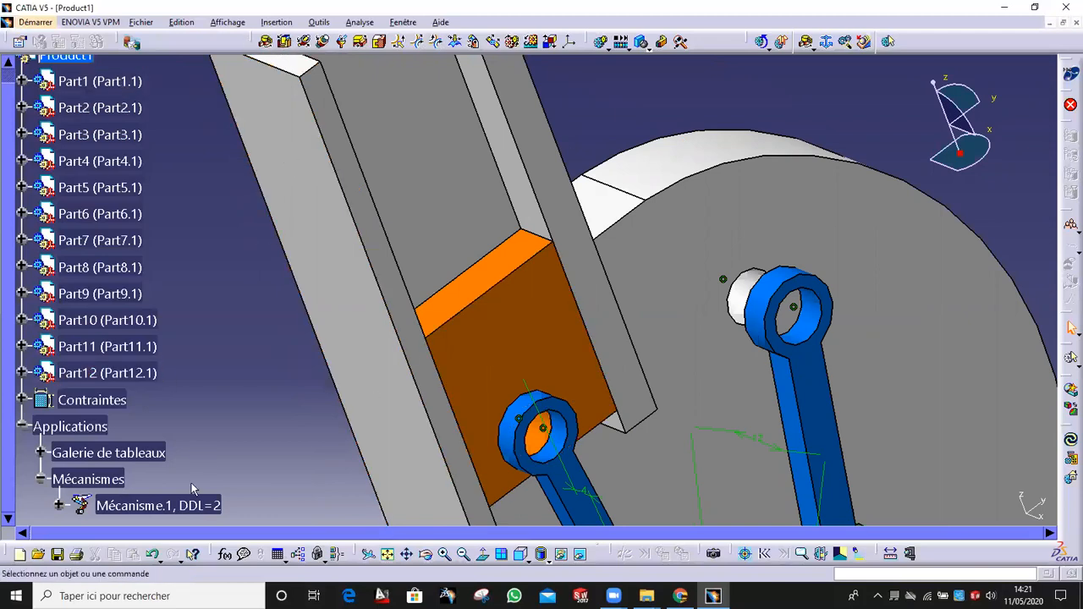
click(204, 505)
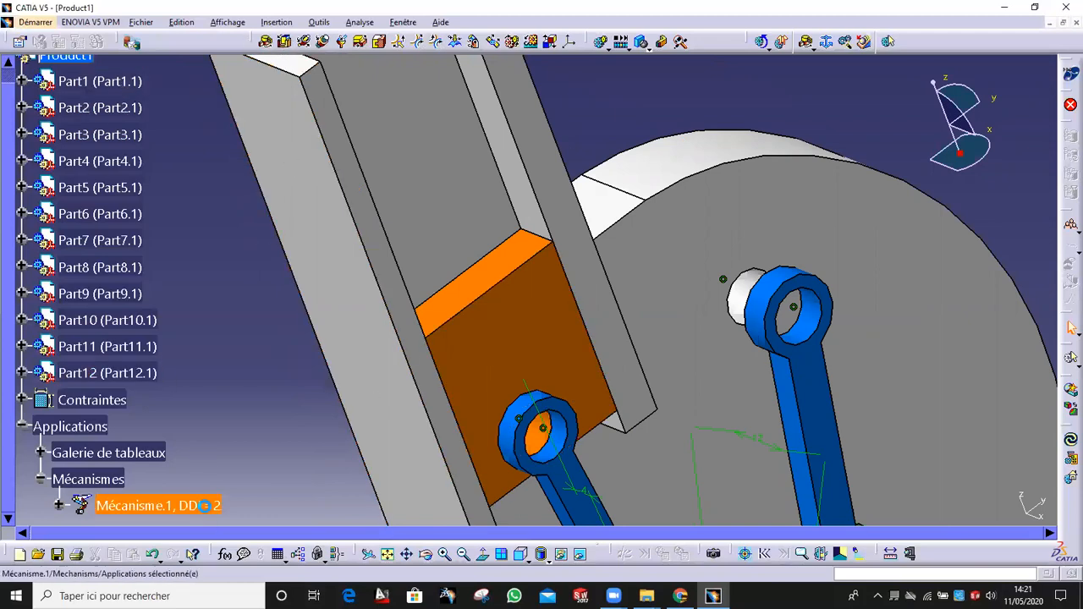
click(286, 41)
click(566, 260)
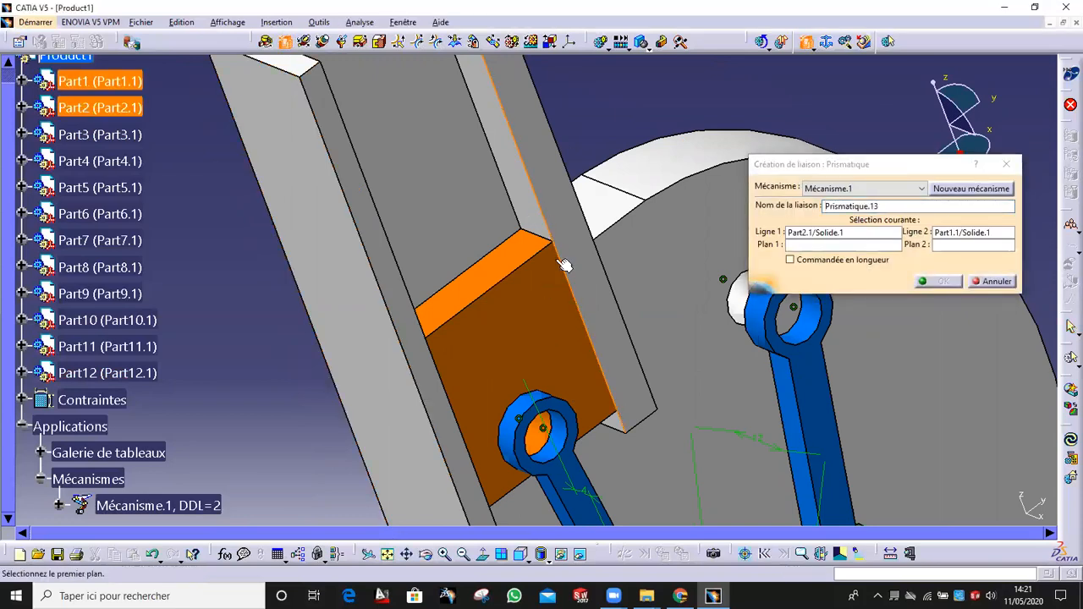
middle_drag(536, 316, 659, 85)
click(653, 83)
Step: Hide the guide body and select the orange block's side face as the prismatic joint's second plane
middle_drag(588, 241, 456, 215)
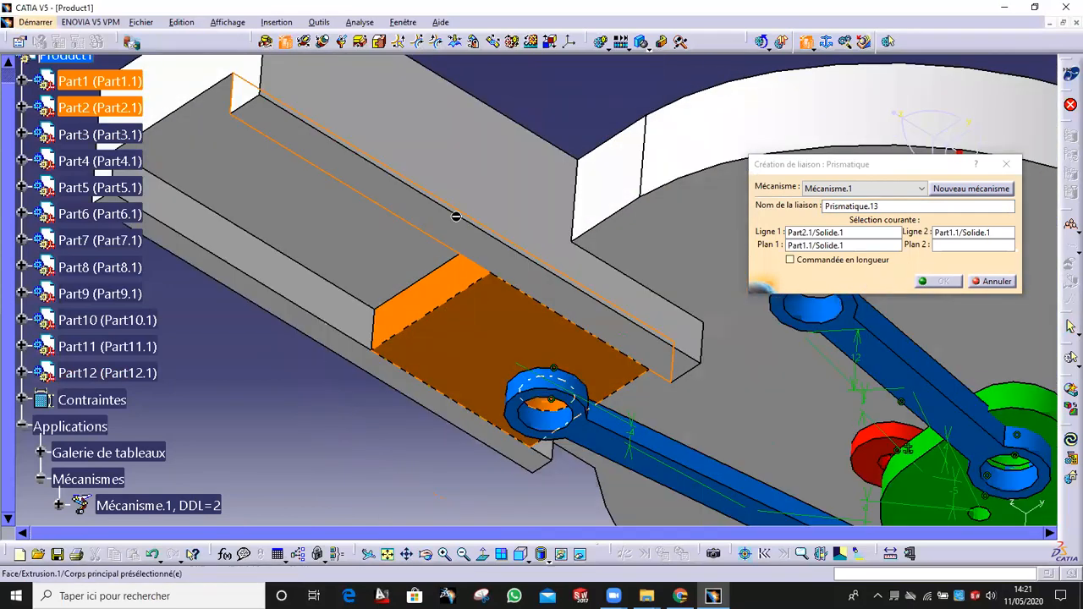
right_click(459, 200)
click(500, 240)
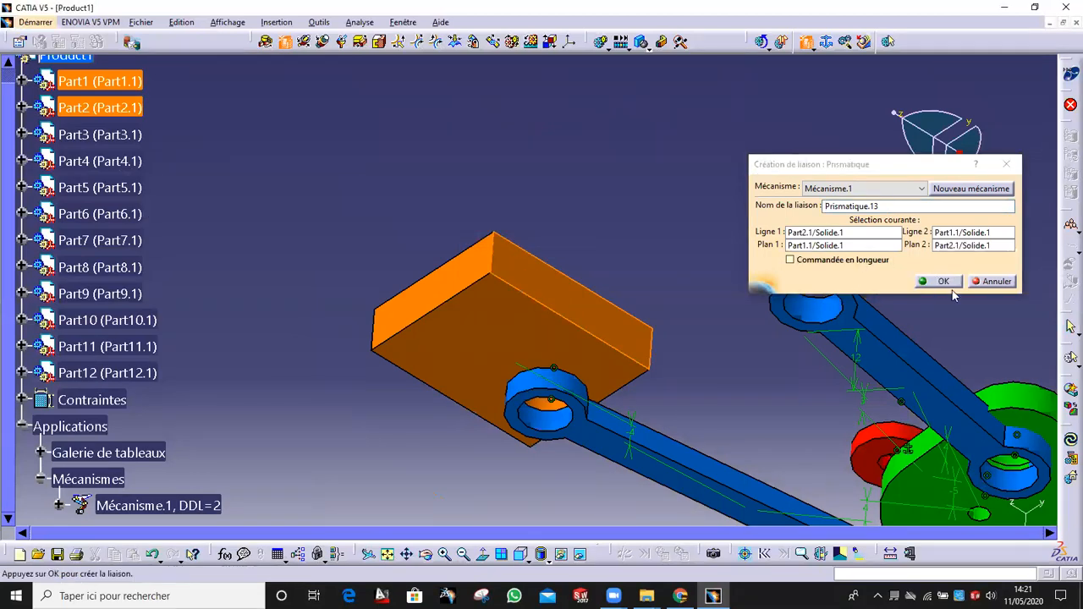
Step: Redisplay the guide body and complete the prismatic joint
click(572, 554)
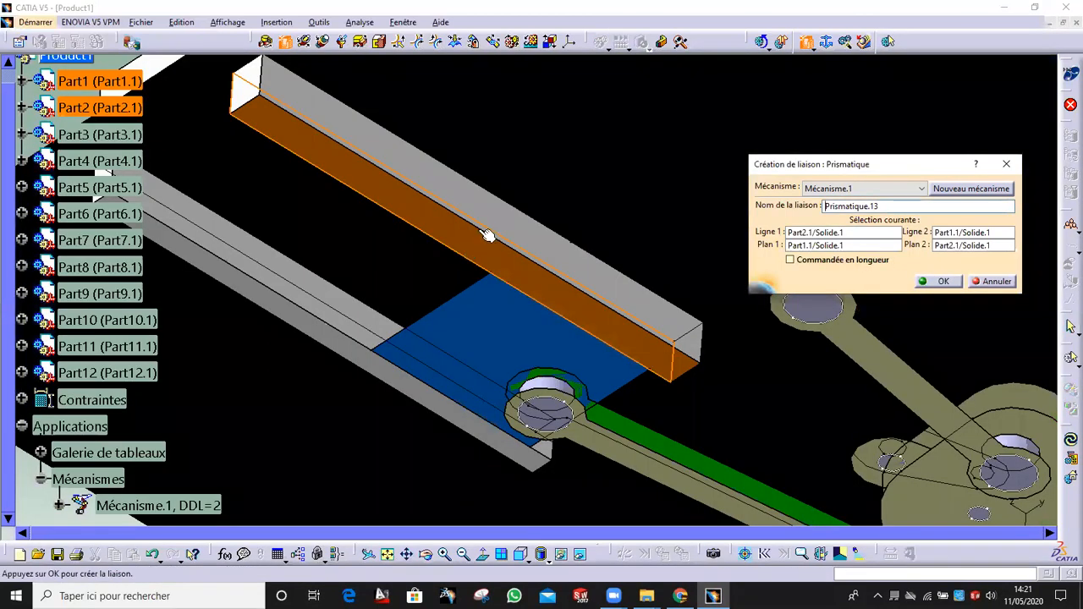
right_click(491, 214)
click(512, 254)
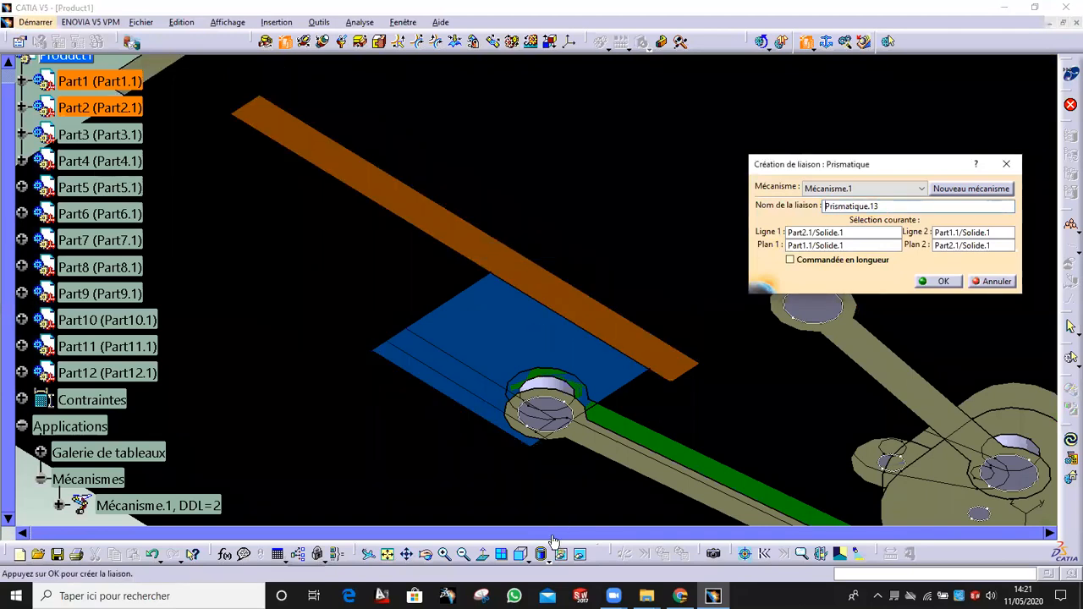
click(584, 553)
middle_drag(471, 362, 622, 266)
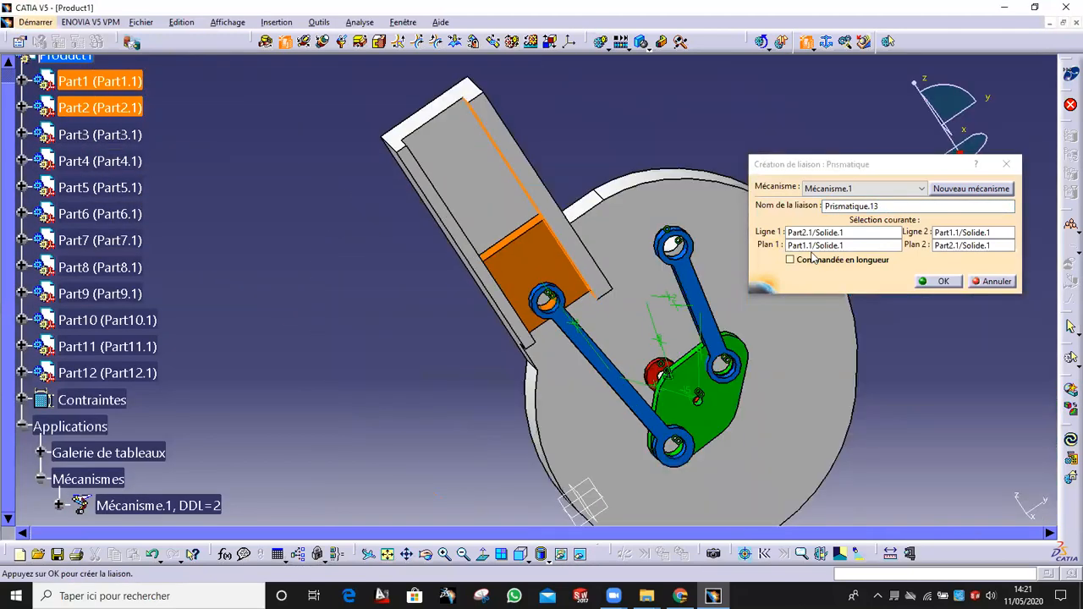
click(942, 282)
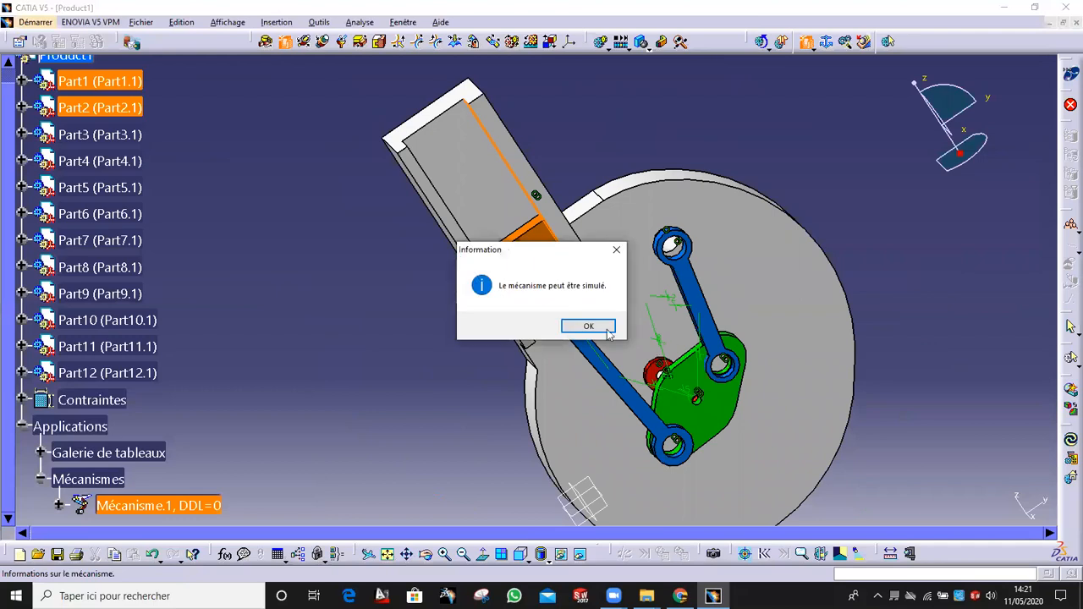
click(589, 327)
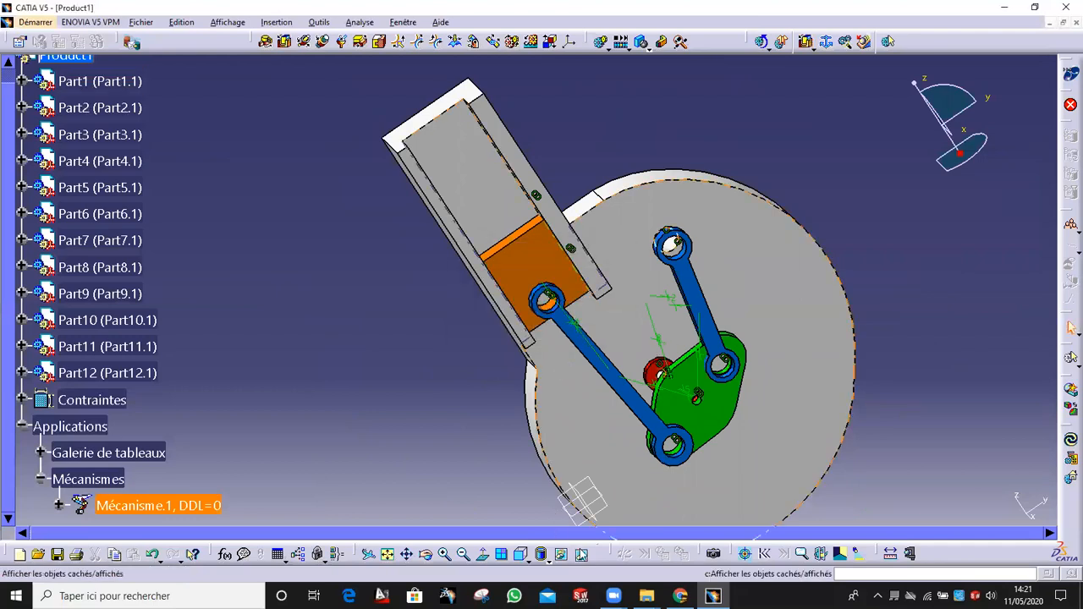
Step: Show the hidden pins in the long blue link's block-side hole and in both holes of the short blue link
click(582, 555)
middle_drag(591, 435, 598, 326)
right_click(575, 306)
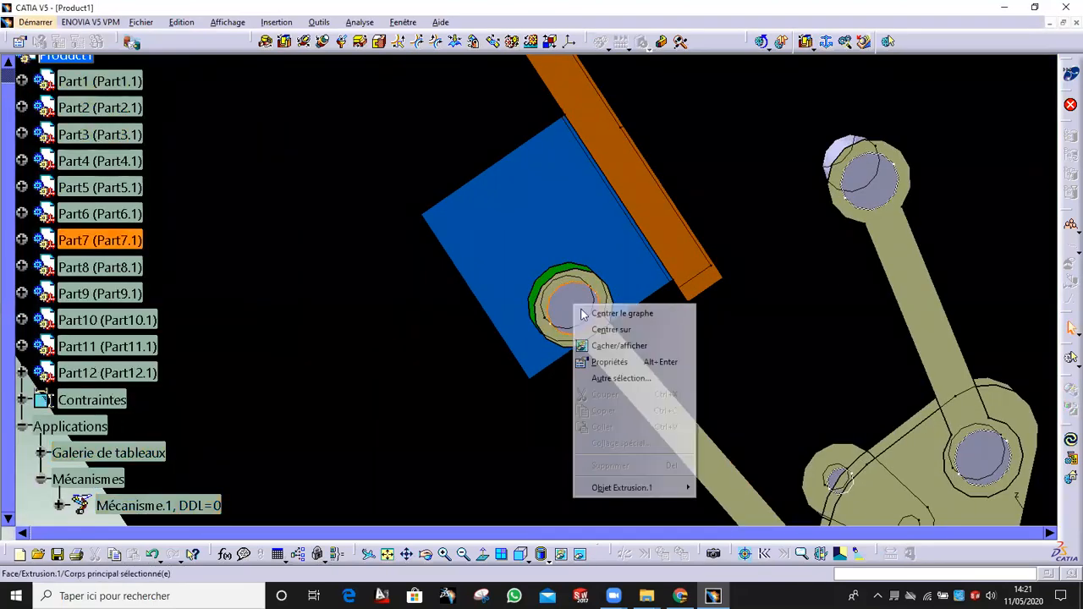
click(620, 345)
right_click(873, 185)
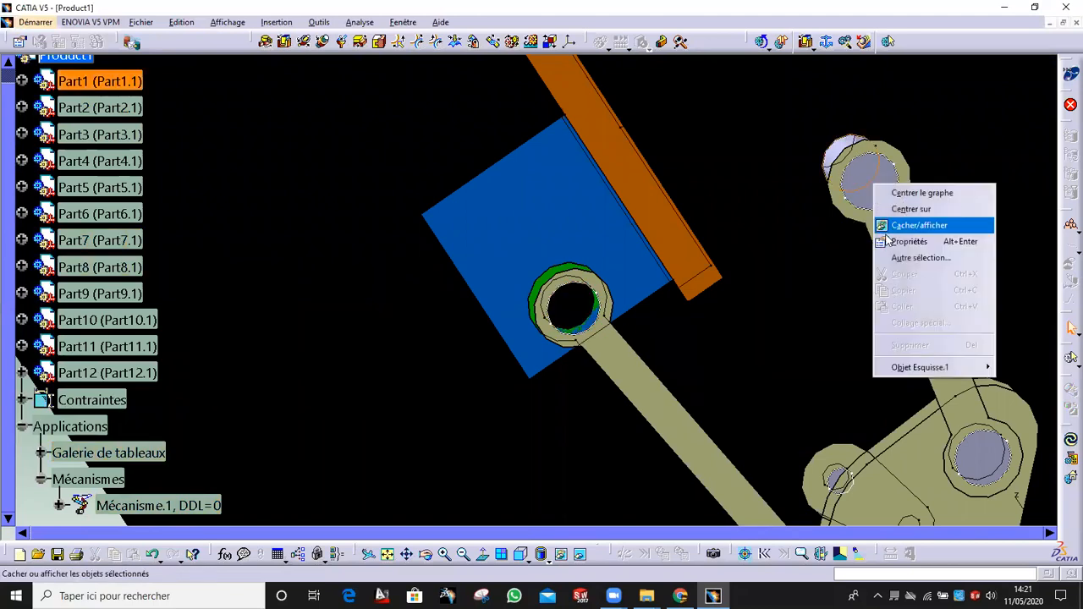
click(914, 225)
right_click(961, 265)
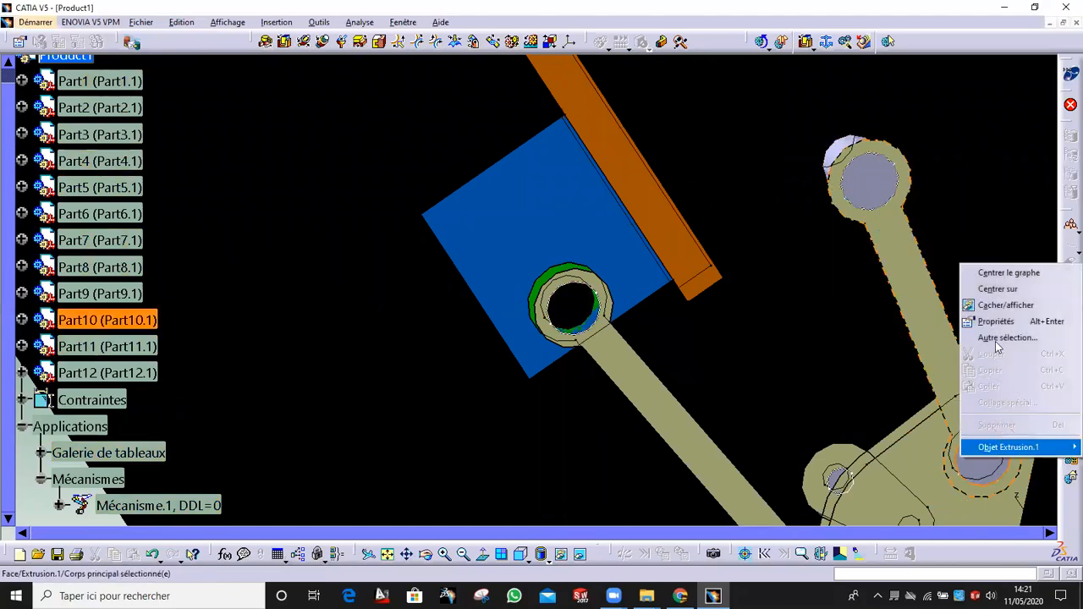
click(986, 305)
right_click(881, 193)
click(904, 233)
Step: Show the hidden pins in the green plate's central hole and in the hole joining the plate to the long blue link
middle_drag(889, 518, 784, 223)
middle_drag(974, 216, 805, 283)
right_click(667, 451)
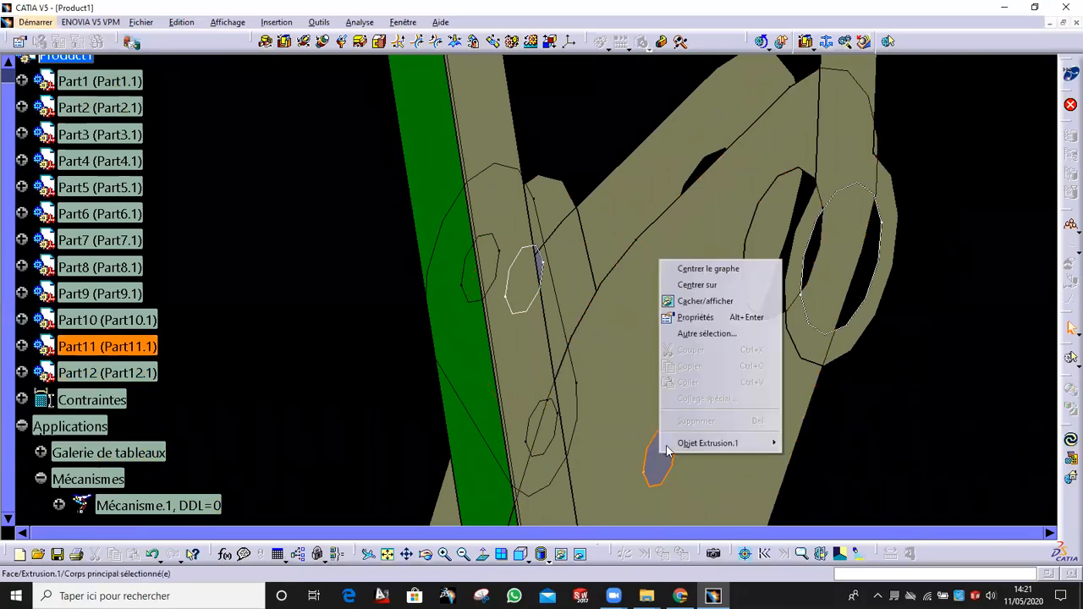
click(705, 301)
middle_drag(619, 404, 579, 256)
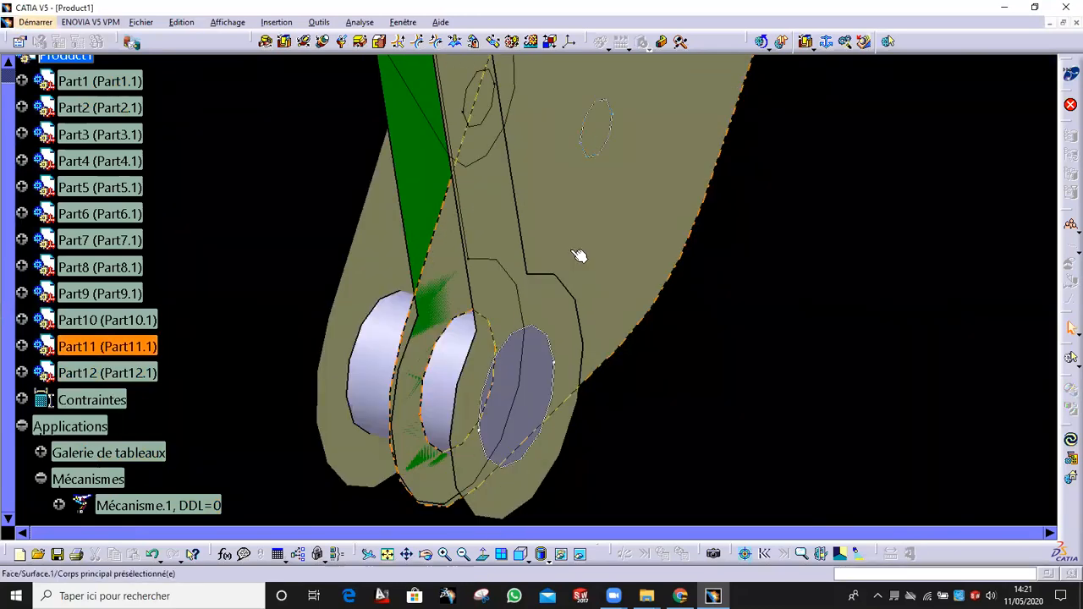
right_click(522, 366)
click(513, 386)
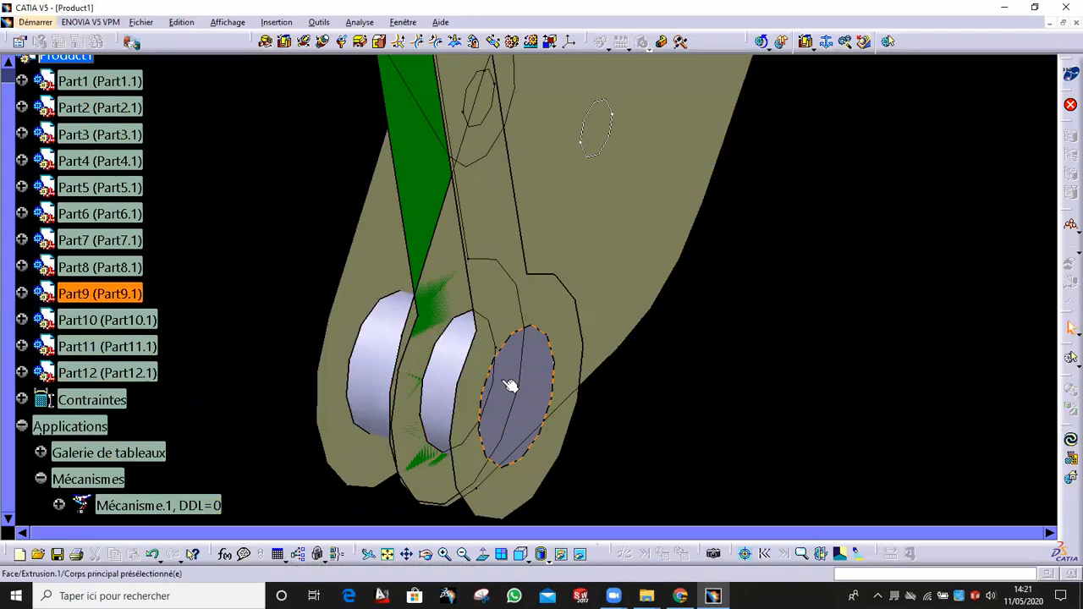
right_click(532, 395)
click(568, 242)
Step: Show the hidden pin Part12 at the red link and return to the visible space
middle_drag(358, 398, 357, 212)
right_click(442, 192)
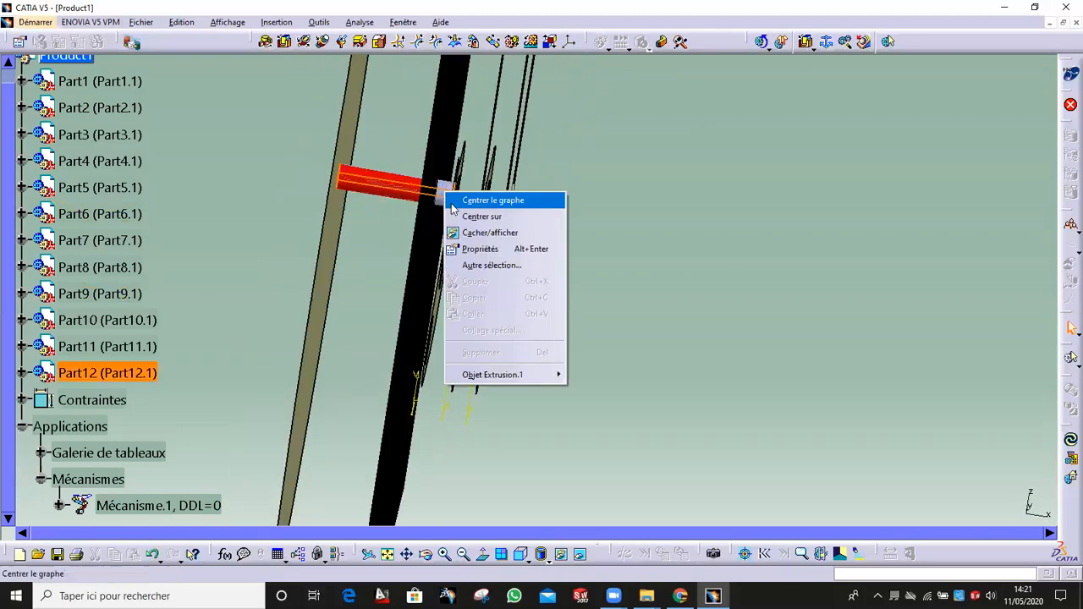
click(465, 234)
click(581, 556)
Step: Hide Part1's sketch near the short link's disc-side hole and all the assembly constraints
middle_drag(631, 254, 380, 244)
middle_drag(705, 278, 621, 375)
right_click(805, 368)
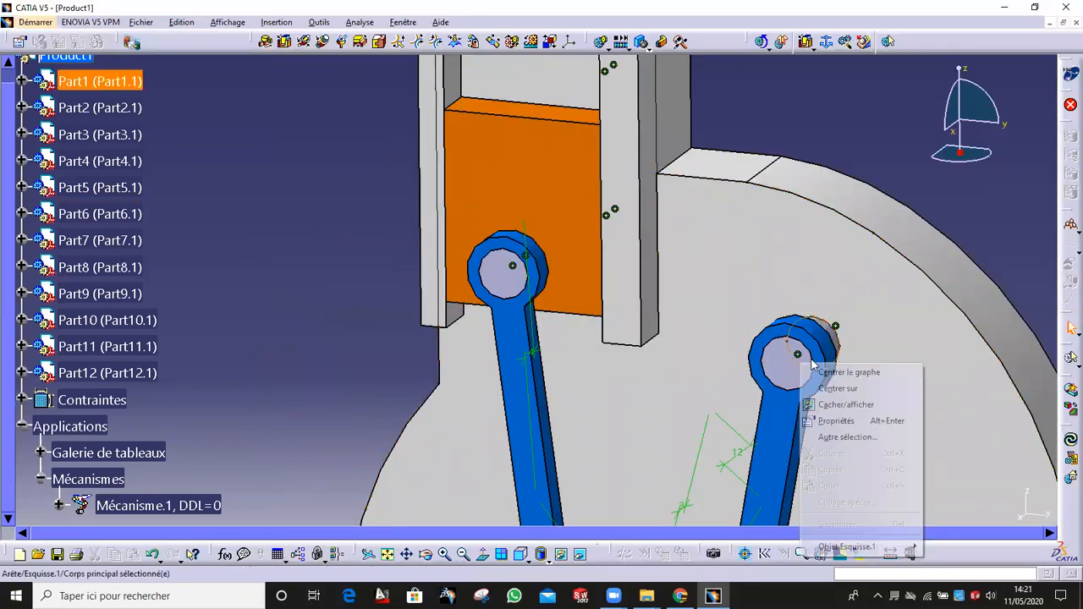
click(838, 404)
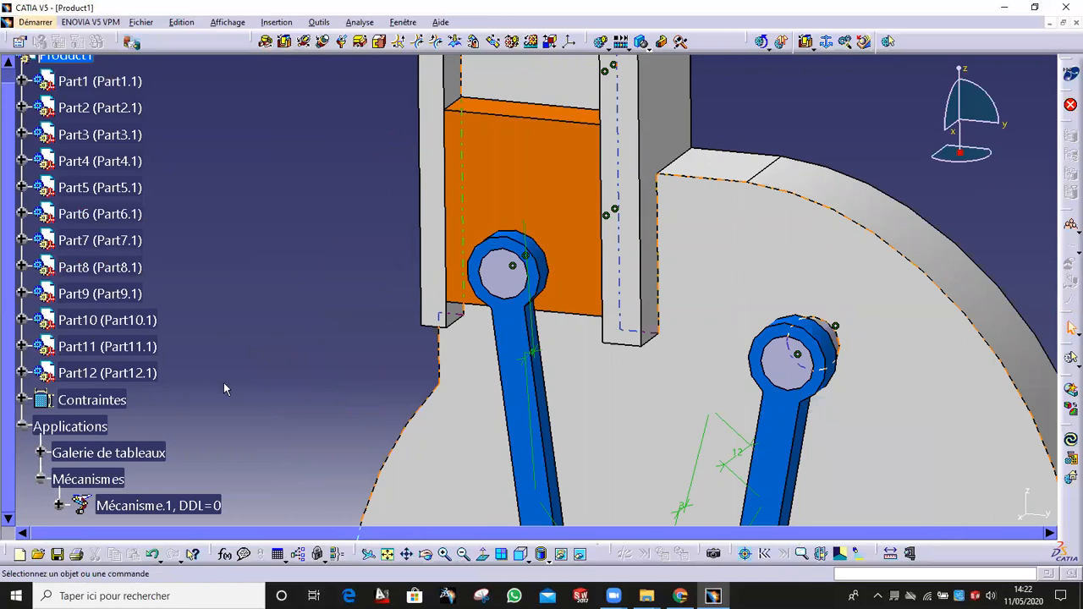
scroll(225, 389, down, 1)
right_click(80, 302)
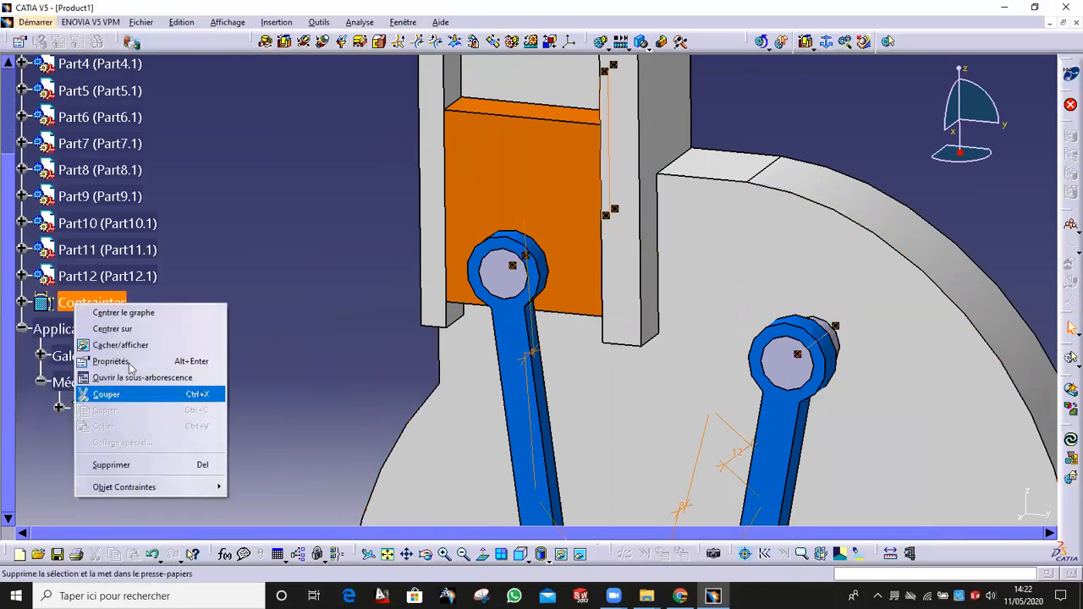
click(132, 346)
middle_drag(242, 343, 368, 317)
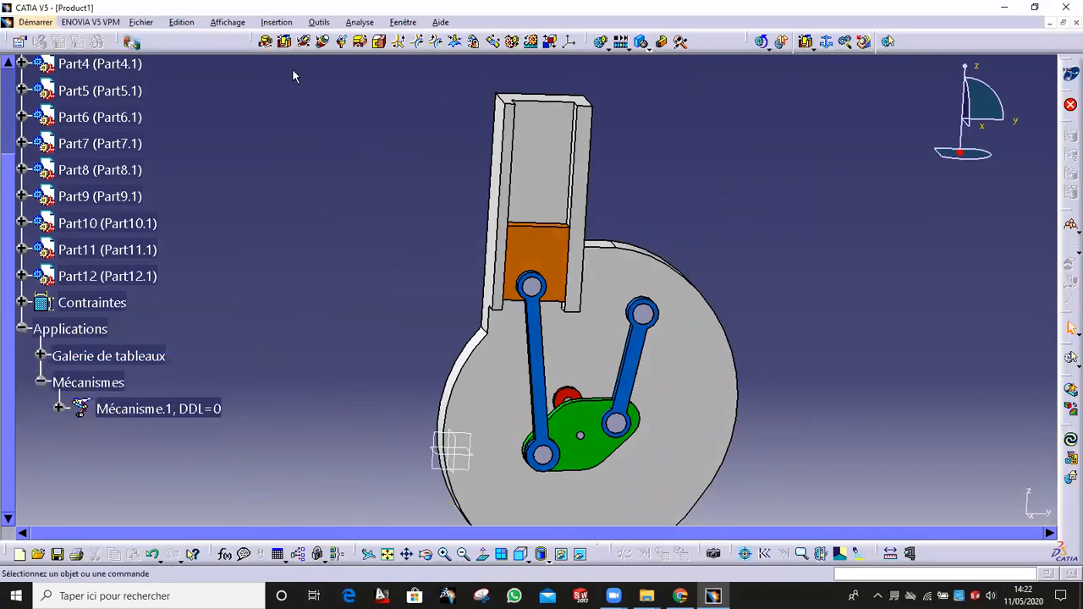
Step: Create a simulation of Mécanisme.1 and insert a position with Commande.1 at 360
click(620, 42)
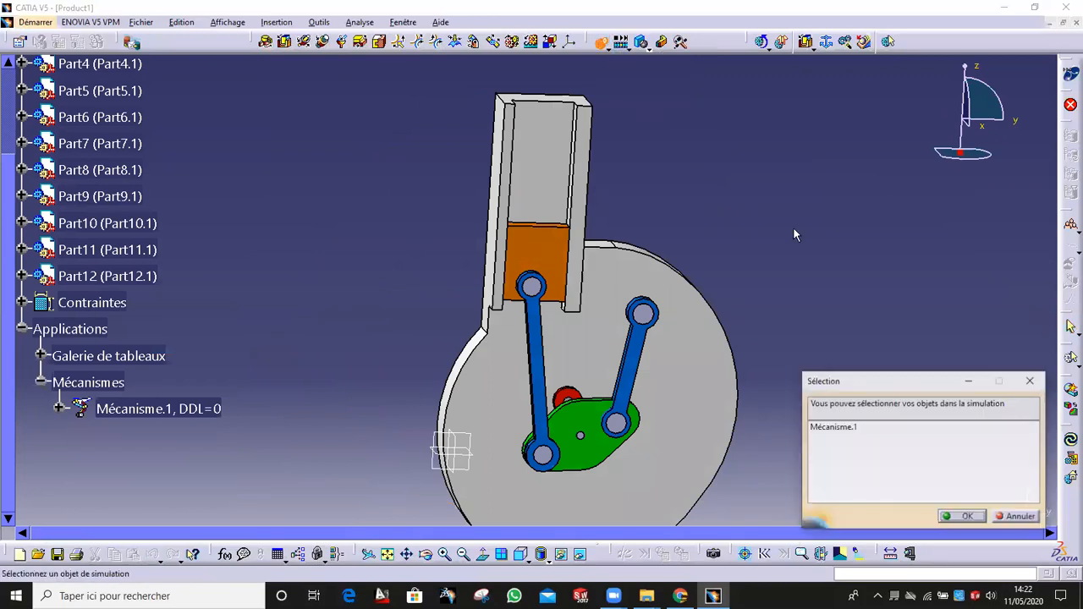
double_click(853, 426)
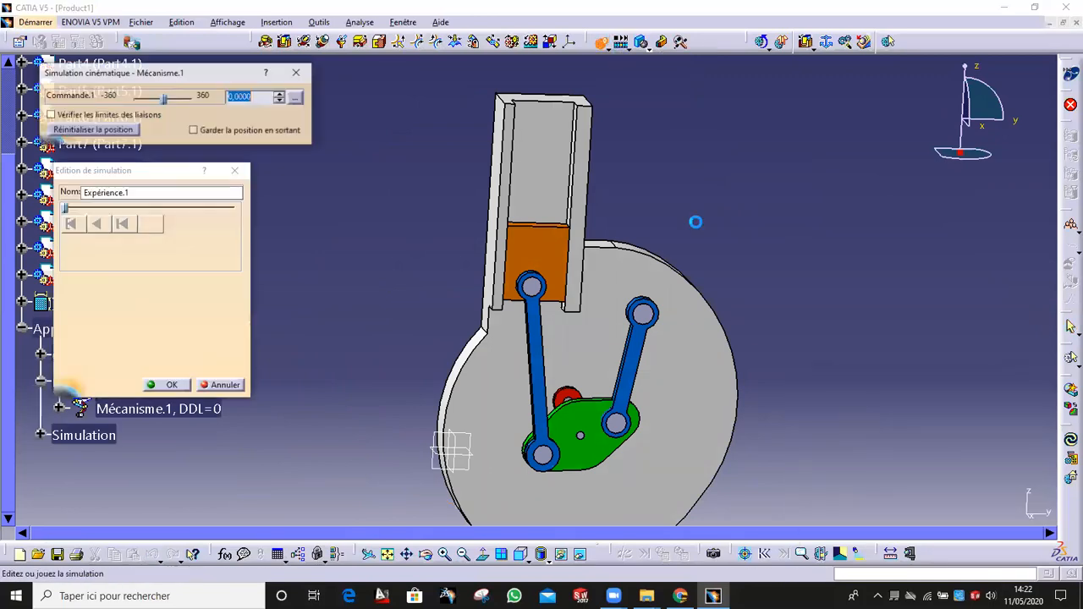
middle_drag(696, 220, 631, 214)
drag(169, 100, 210, 105)
click(81, 281)
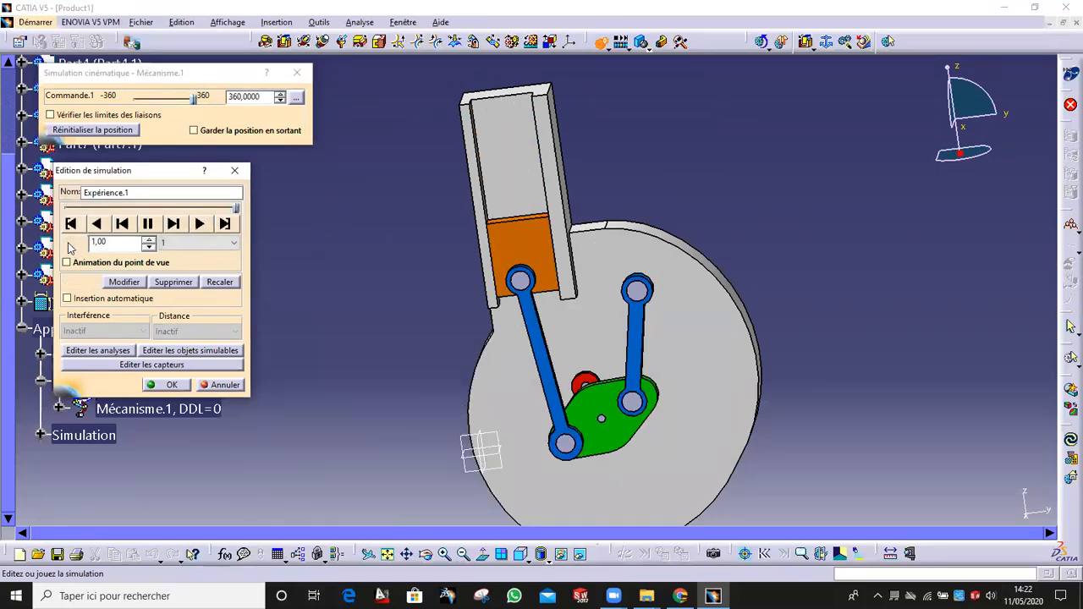
Step: Play the simulation with an interpolation step of 0.02, then discard it
click(203, 243)
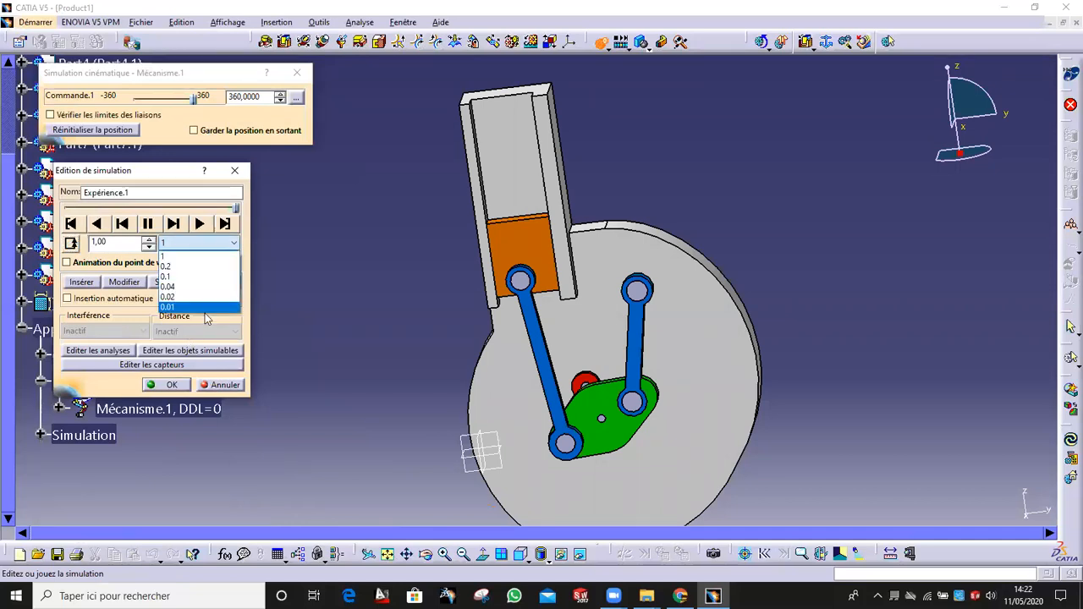
click(208, 298)
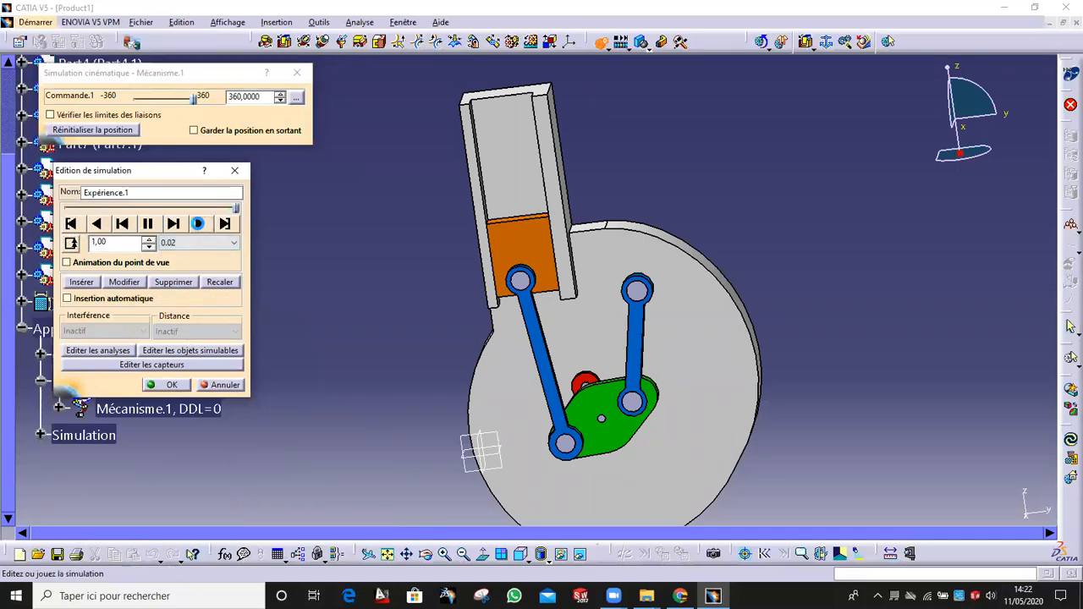
click(197, 224)
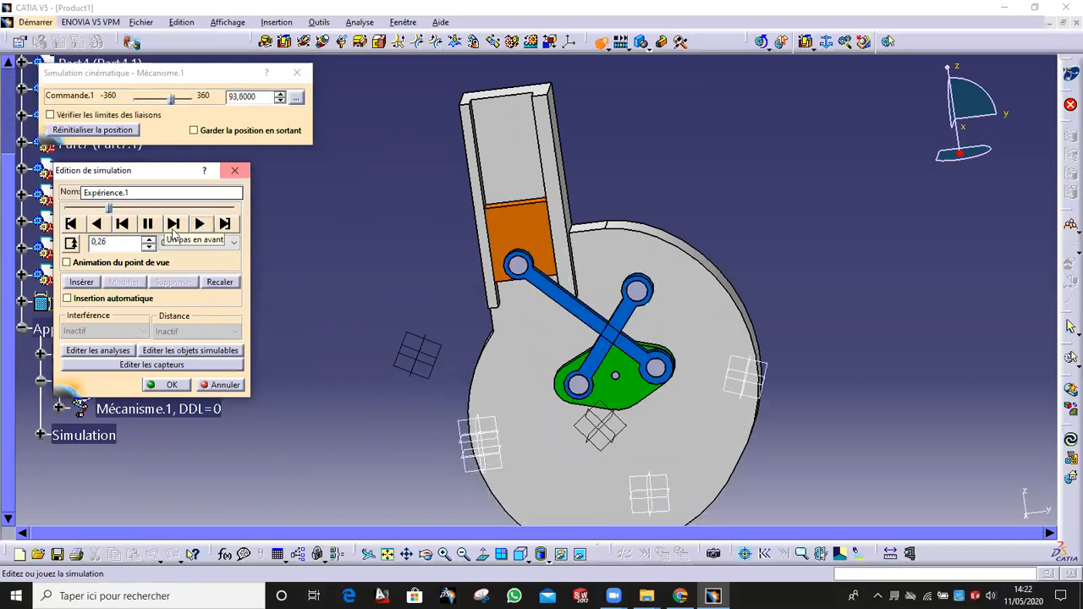
click(225, 386)
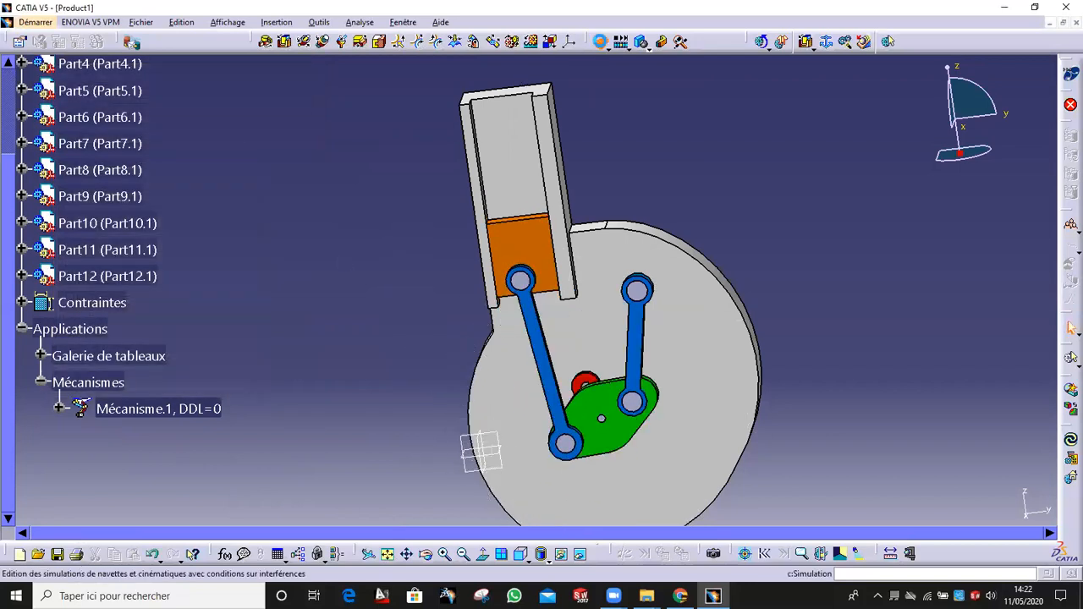
Step: Try a simulation of Mécanisme.1 with a position inserted at -360 for Commande.1, playing it with an interpolation step of 0.01
click(600, 40)
double_click(844, 427)
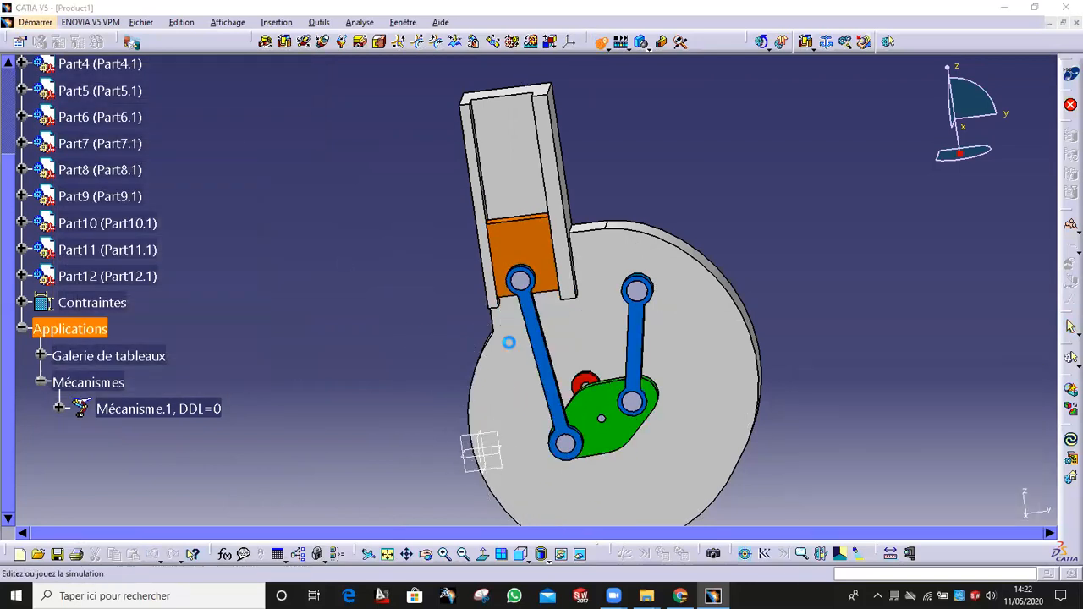
middle_drag(358, 303, 364, 279)
drag(165, 101, 112, 99)
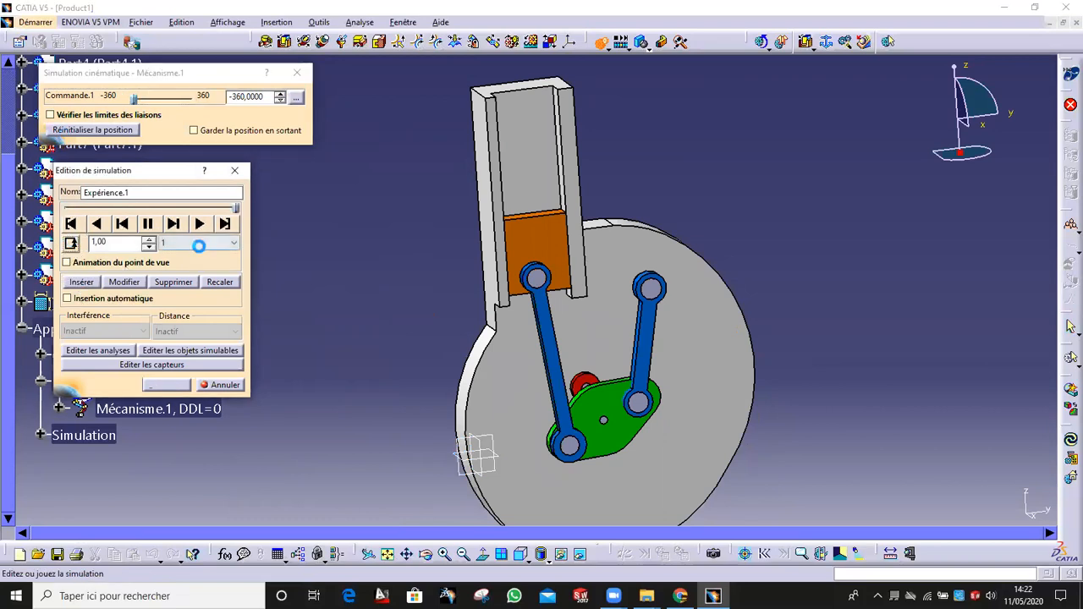
click(198, 245)
click(182, 308)
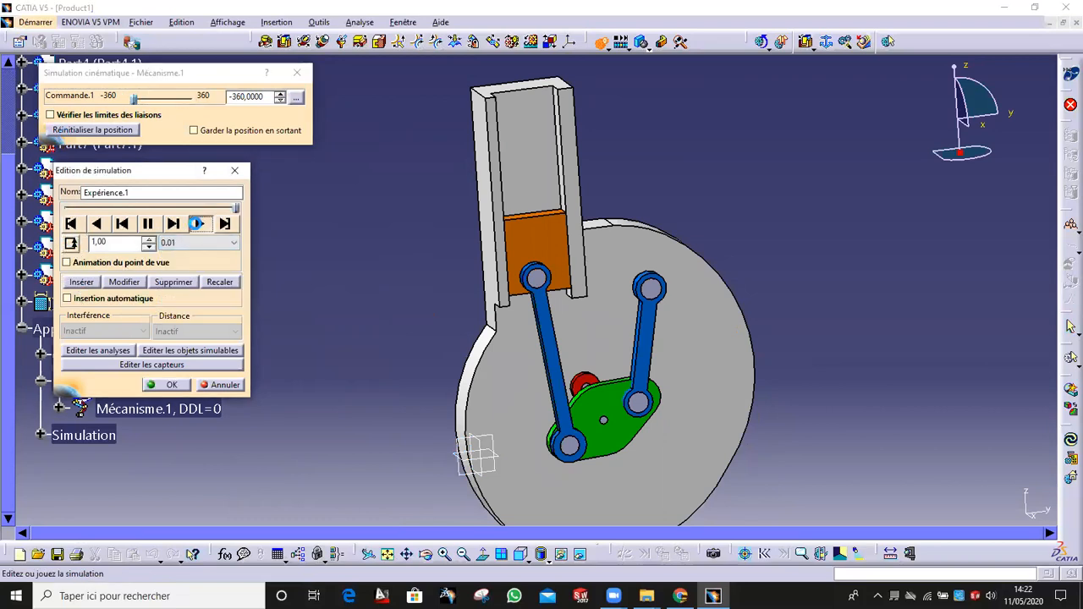
click(197, 223)
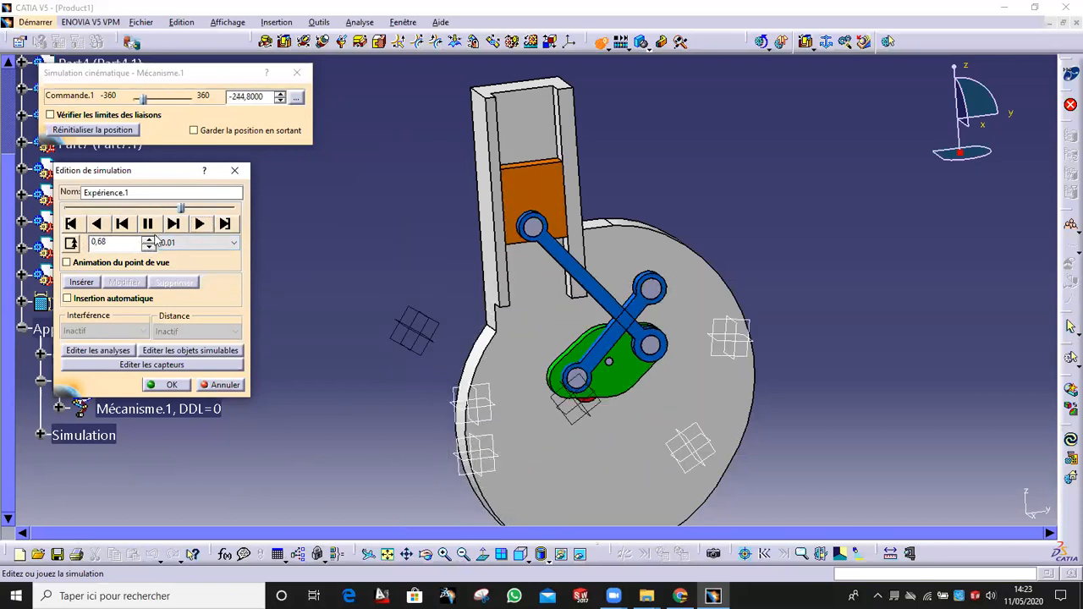
click(219, 384)
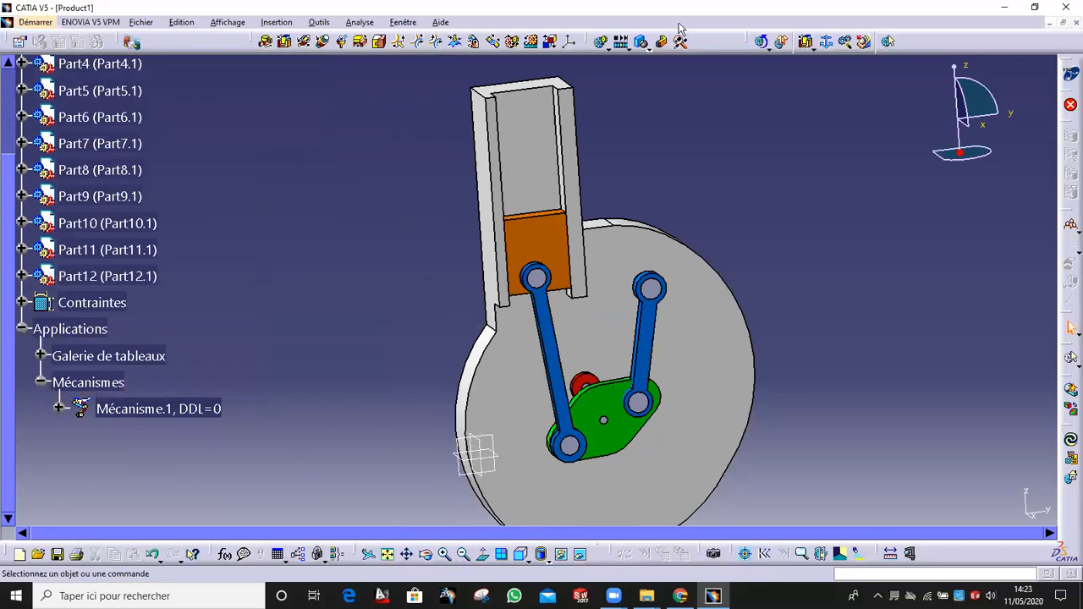
Step: Create a simulation of Mécanisme.1 and insert a position with Commande.1 at -360
click(600, 41)
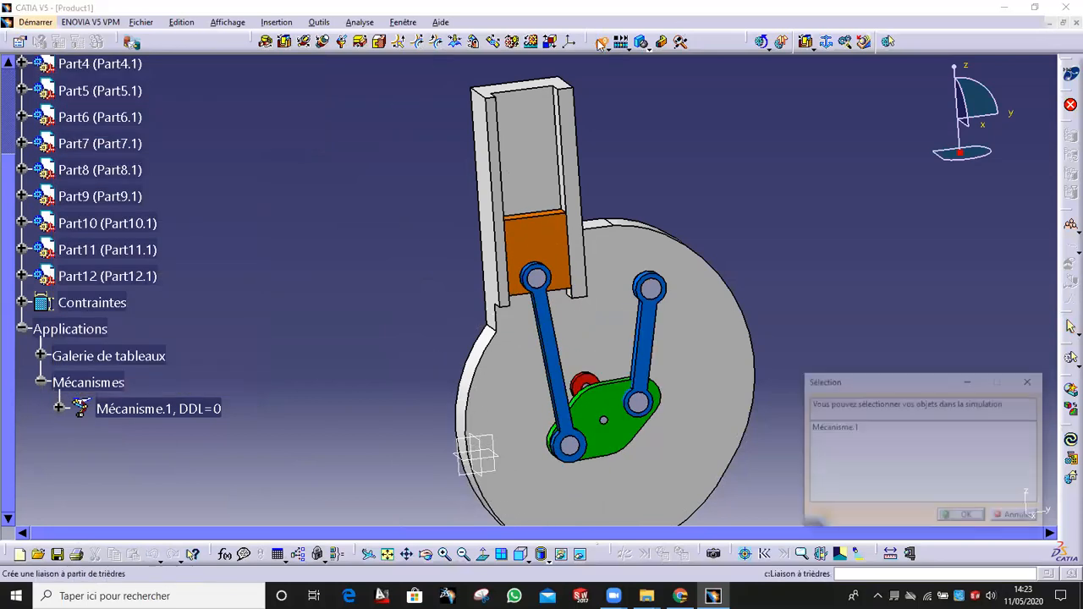
double_click(830, 429)
middle_drag(673, 389, 681, 301)
drag(159, 97, 209, 102)
mouse_move(122, 102)
mouse_down()
mouse_move(161, 98)
mouse_move(102, 100)
mouse_up()
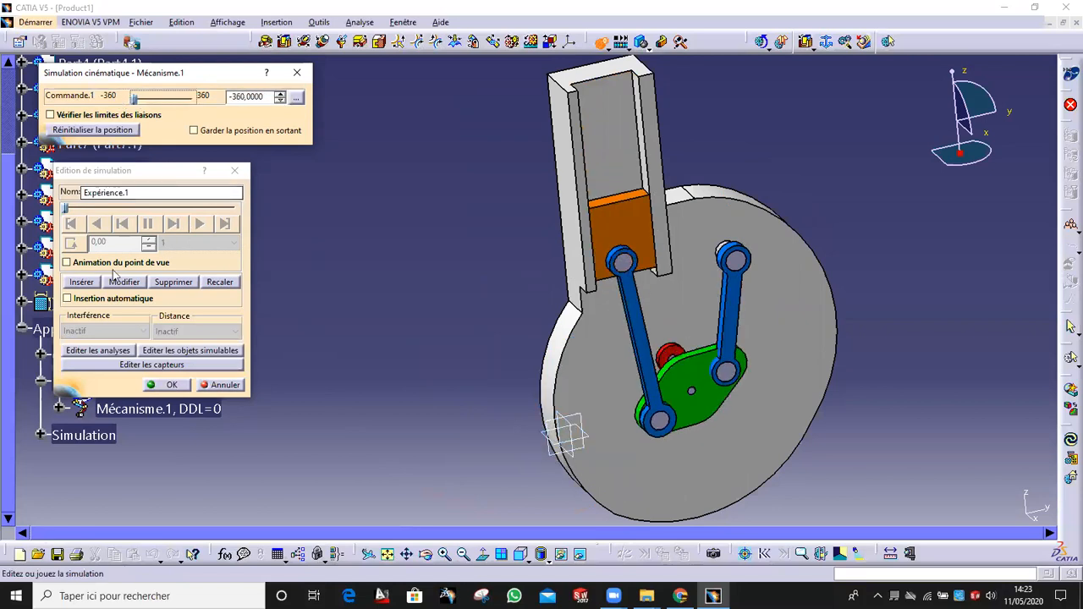
click(86, 282)
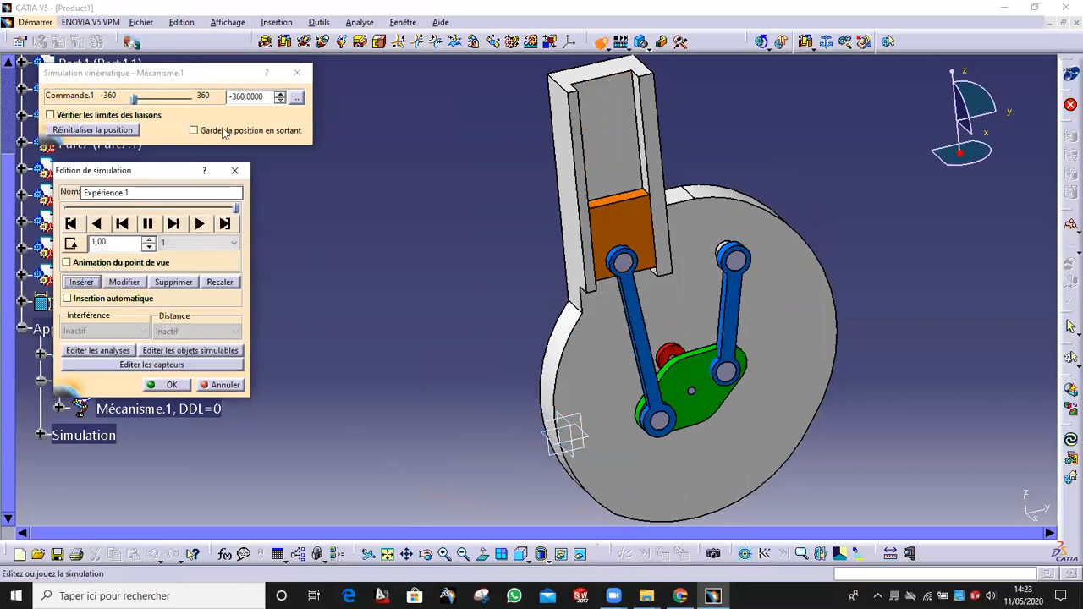
Step: Set Commande.1 to 0 and validate the simulation
click(264, 97)
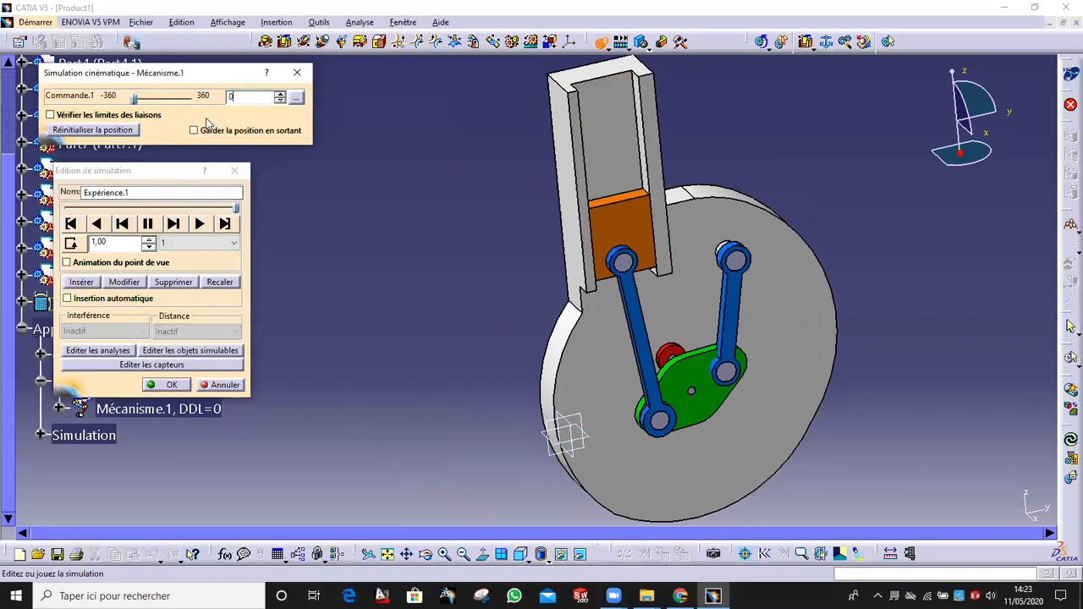
text(0)
key(Return)
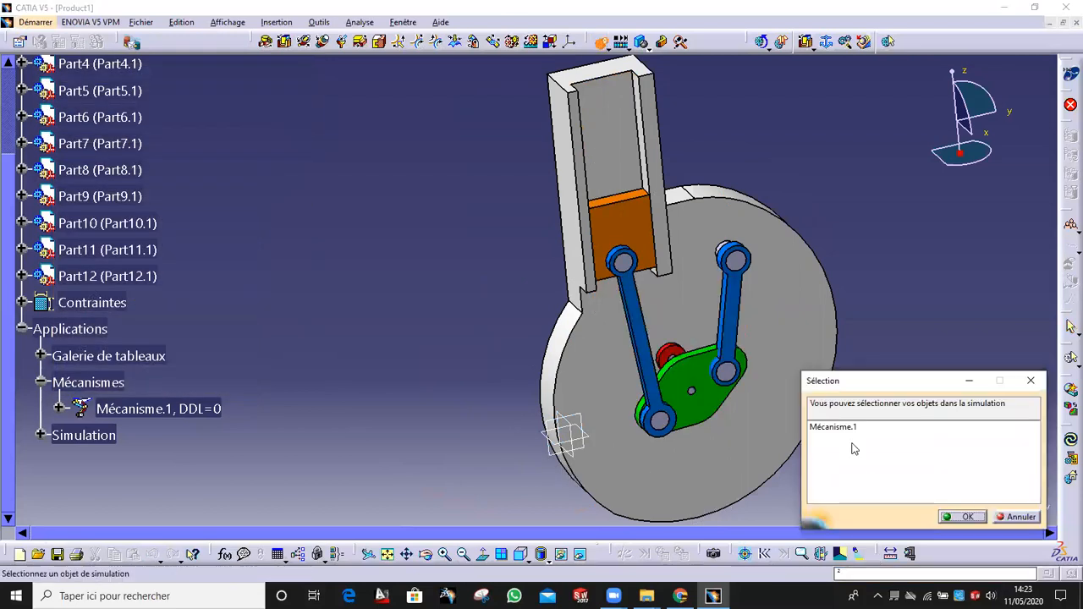
Step: Create another simulation of Mécanisme.1 and insert positions with Commande.1 at 360 and back at 0
double_click(843, 428)
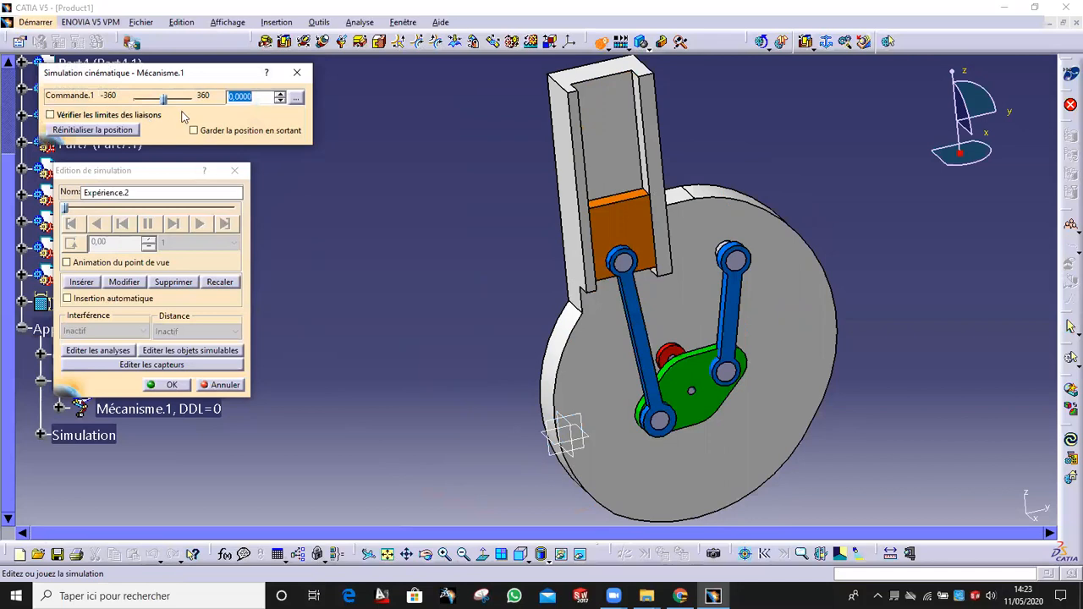
drag(166, 99, 189, 95)
mouse_move(184, 96)
mouse_down()
mouse_move(164, 96)
mouse_move(196, 96)
mouse_up()
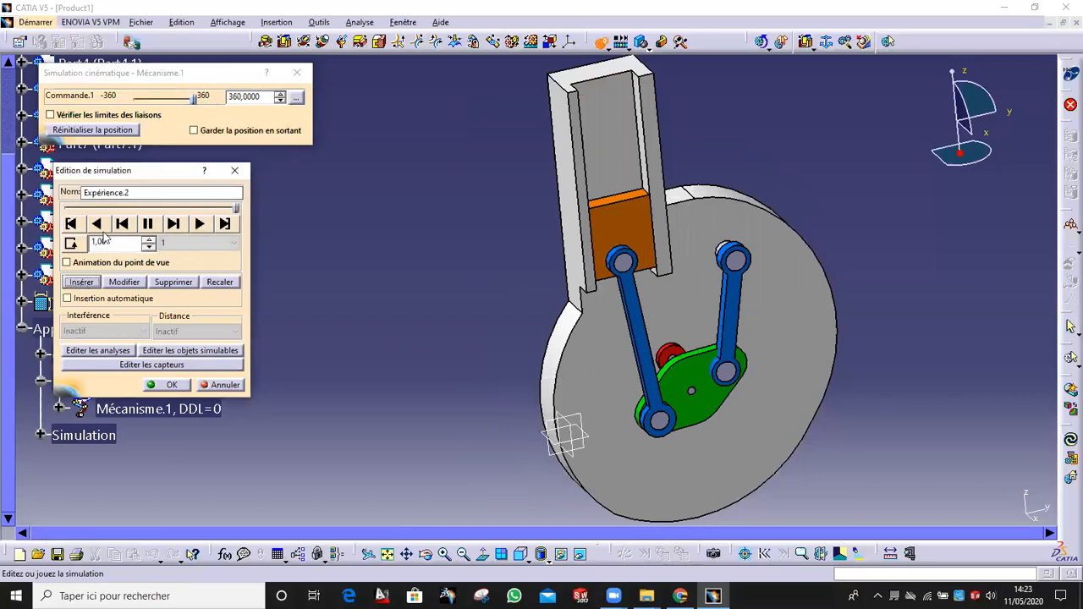
drag(193, 98, 162, 98)
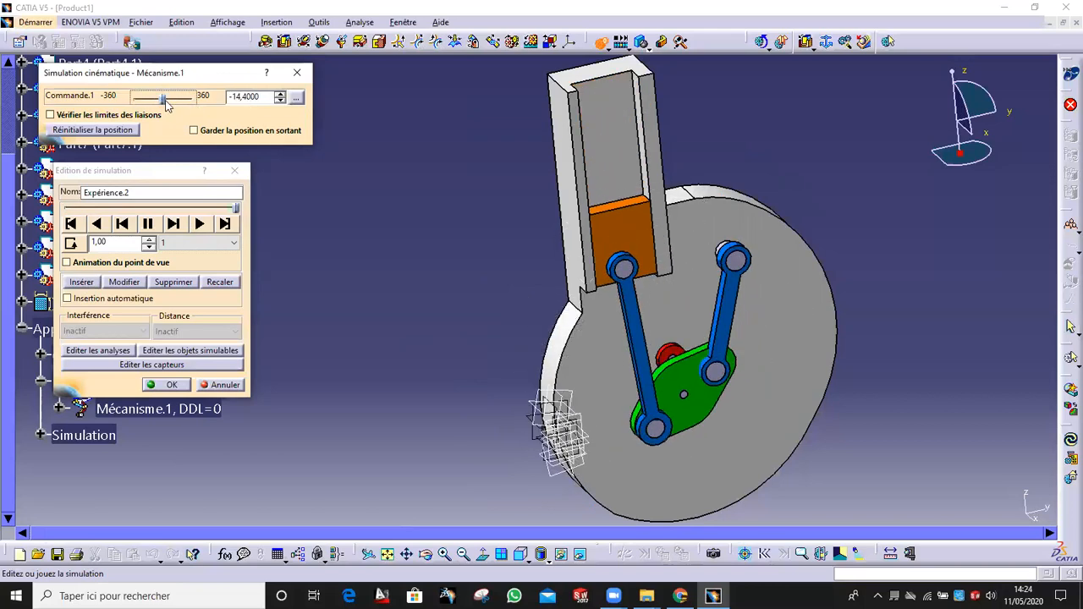
drag(163, 99, 164, 100)
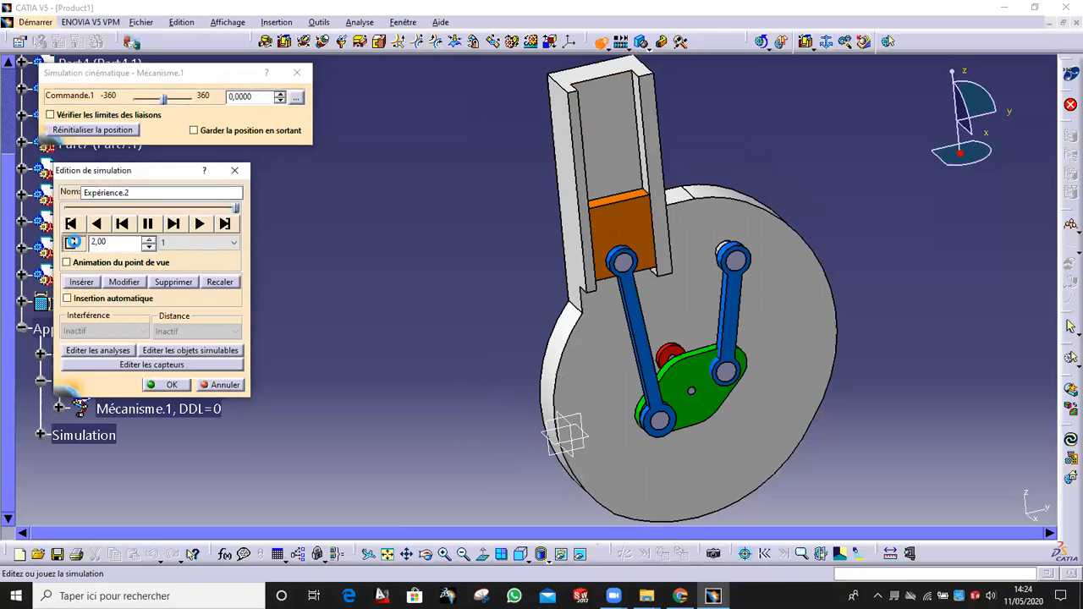
Step: Play the simulation in a loop with an interpolation step of 0.01 and examine the moving mechanism from other angles
click(183, 247)
click(169, 309)
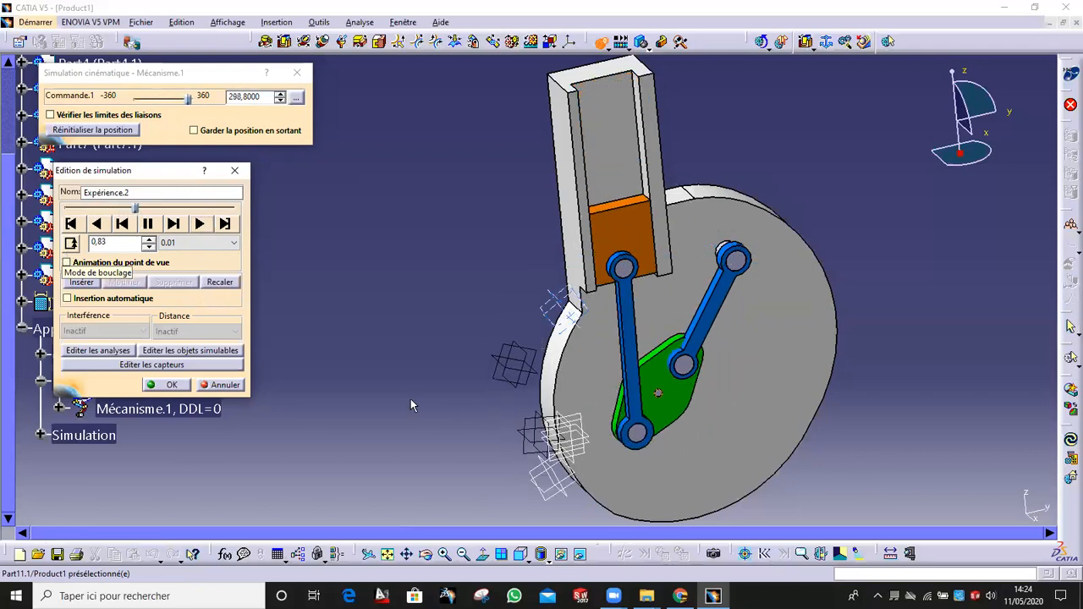
middle_drag(352, 360, 385, 327)
middle_drag(539, 350, 449, 308)
middle_drag(537, 353, 517, 324)
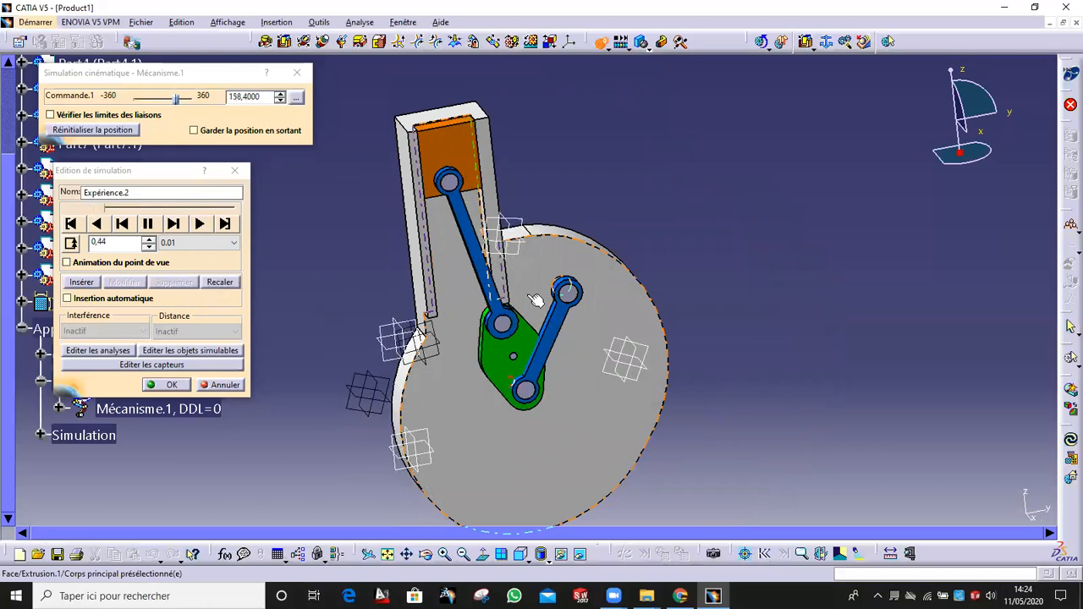
middle_drag(535, 300, 489, 282)
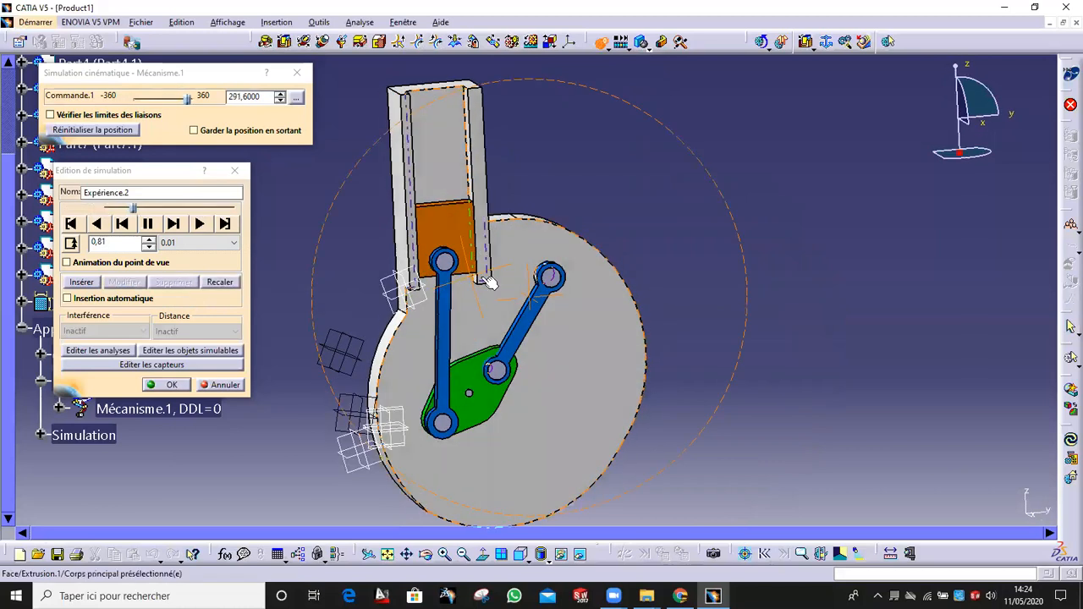